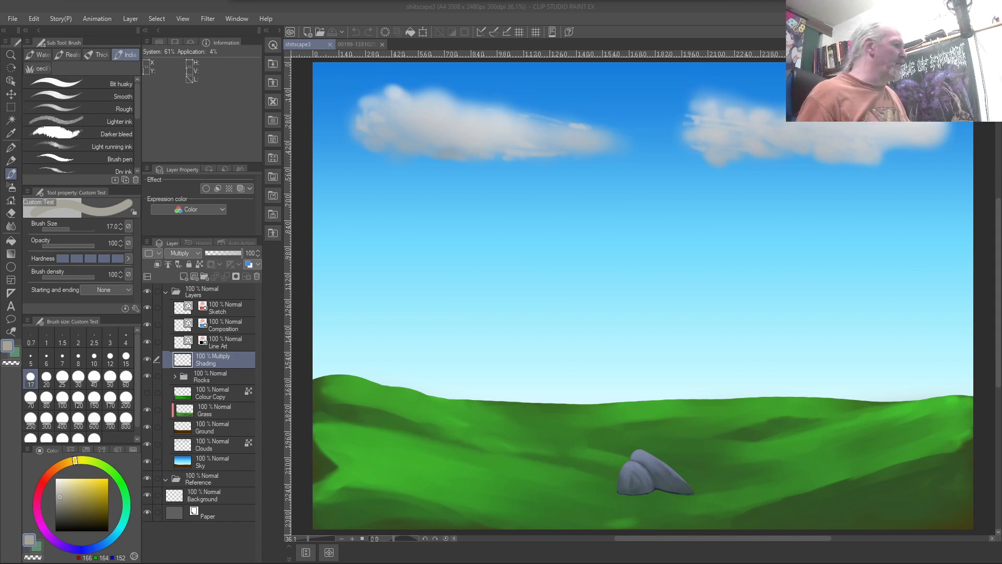
On the Sketch layer, try a loop around the rock, undo it, and centre the view on the rocks
left_click(234, 308)
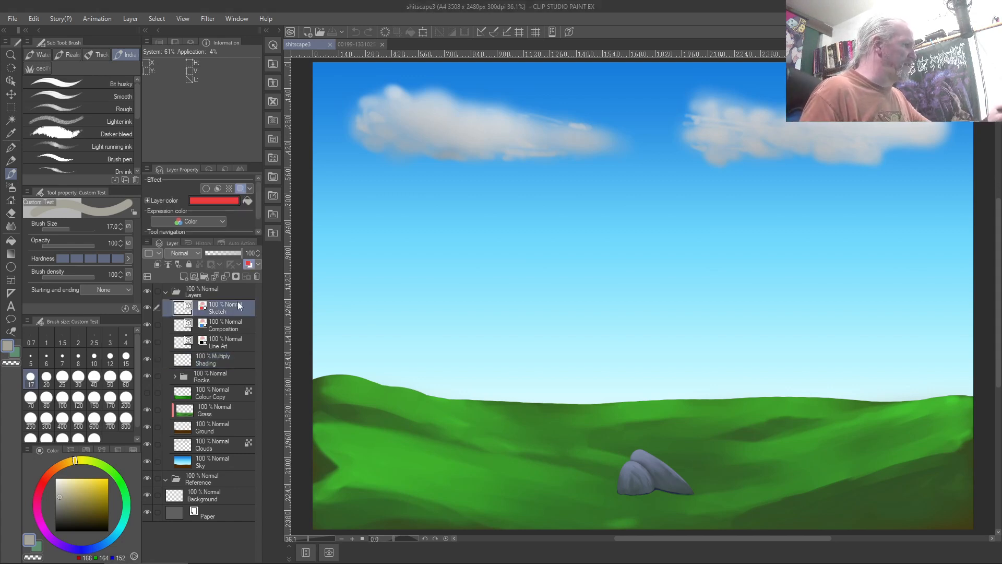
left_click_drag(77, 498, 34, 562)
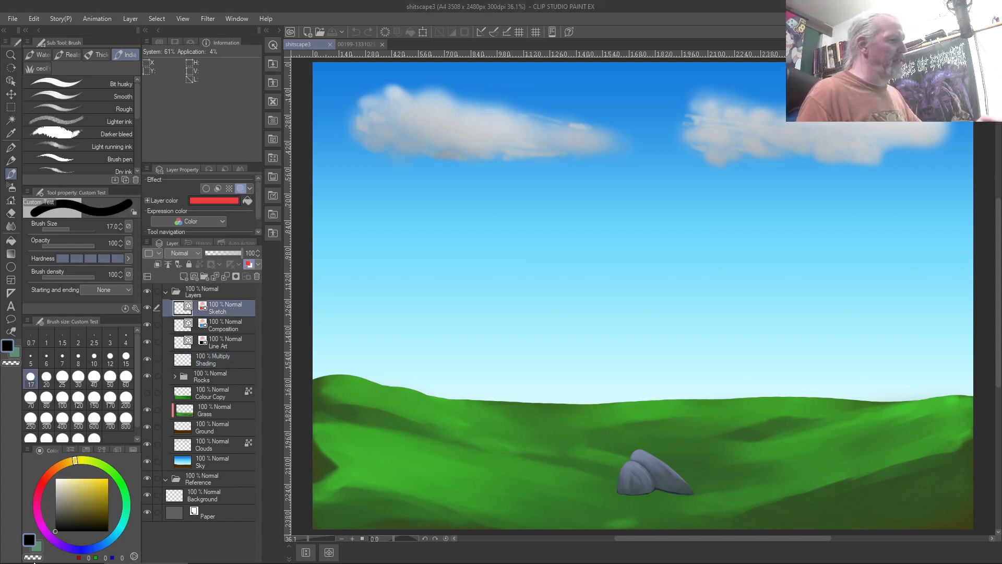
mouse_move(697, 416)
left_mouse_down()
mouse_move(548, 441)
mouse_move(692, 510)
mouse_move(654, 396)
mouse_move(569, 418)
left_mouse_up()
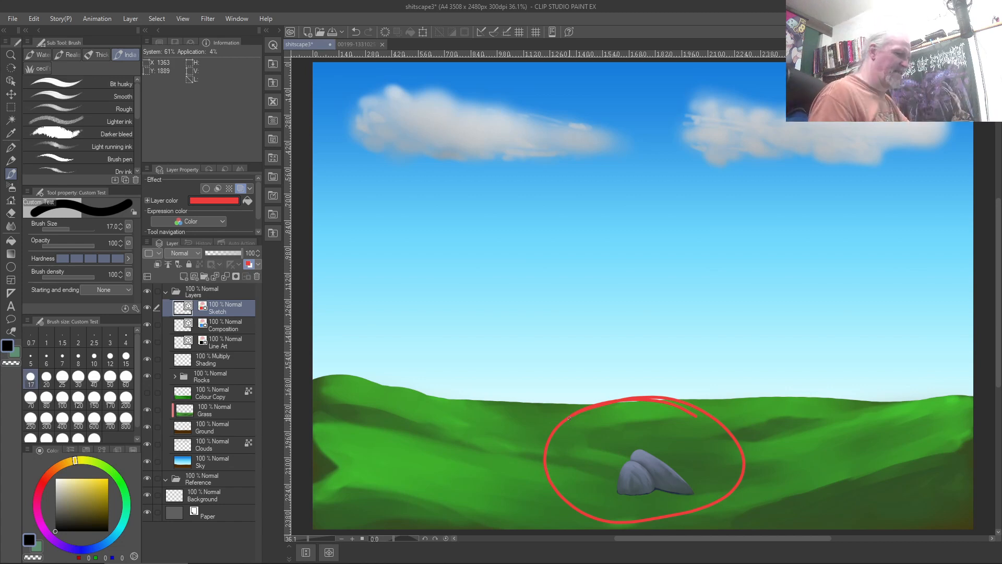
key("ctrl+z")
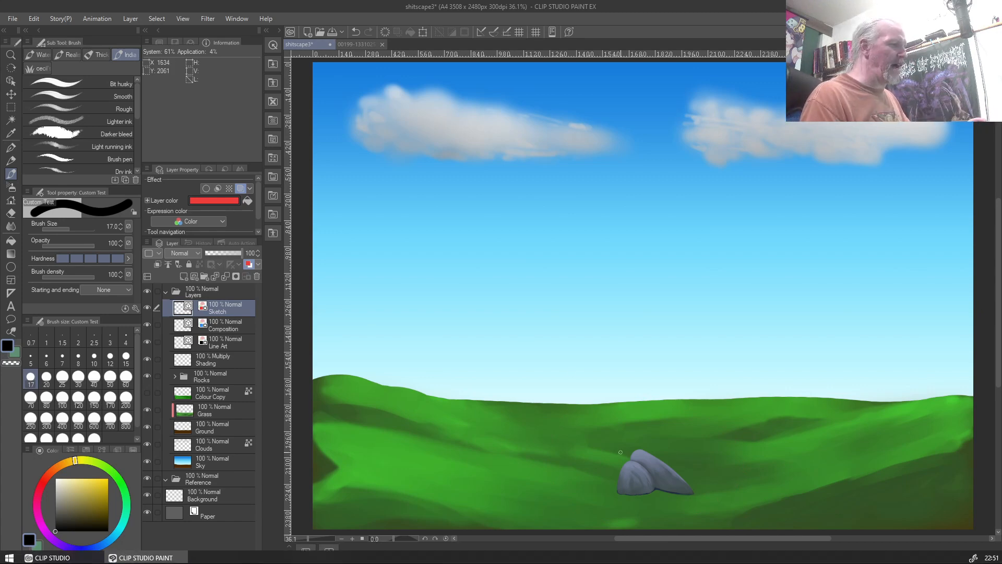
scroll(711, 479, "up", 1)
scroll(711, 479, "up", 5)
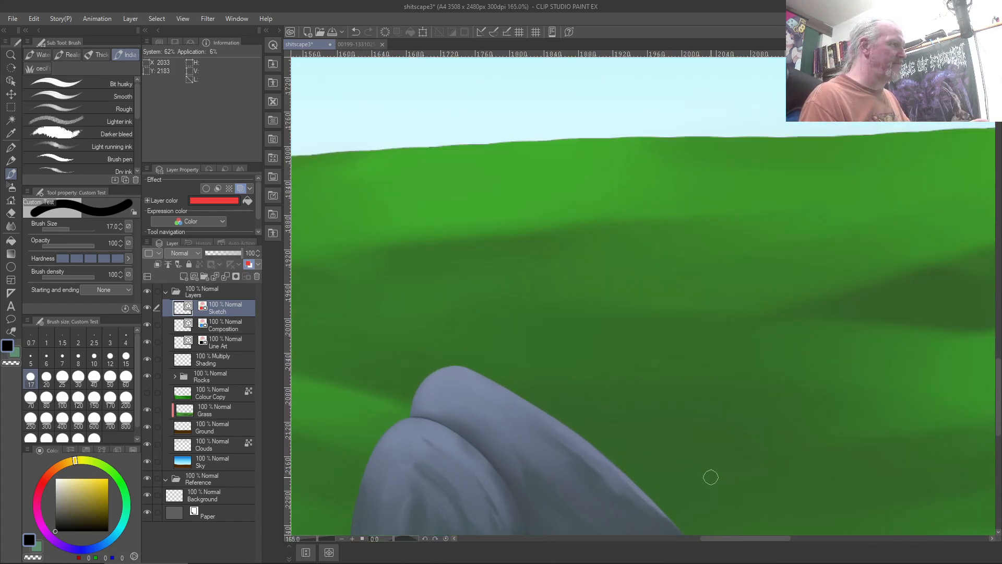
scroll(711, 477, "up", 1)
key("space")
left_click_drag(458, 475, 615, 306)
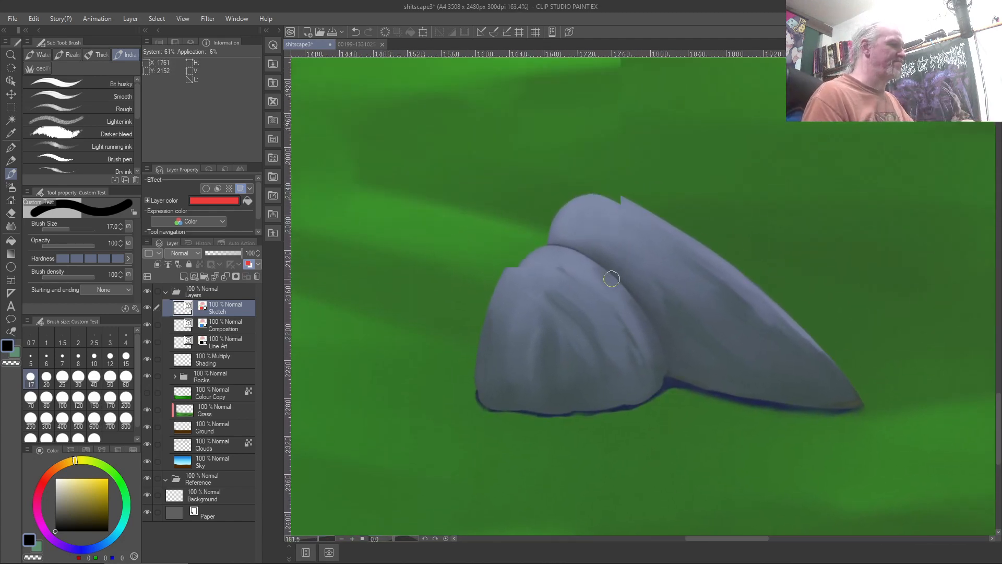
Loop the rocks, open sky and both clouds in red, clear them, and show the rocks reference image
scroll(636, 365, "down", 5)
mouse_move(616, 234)
left_mouse_down()
mouse_move(593, 440)
mouse_move(537, 264)
mouse_move(522, 300)
left_mouse_up()
scroll(522, 300, "down", 7)
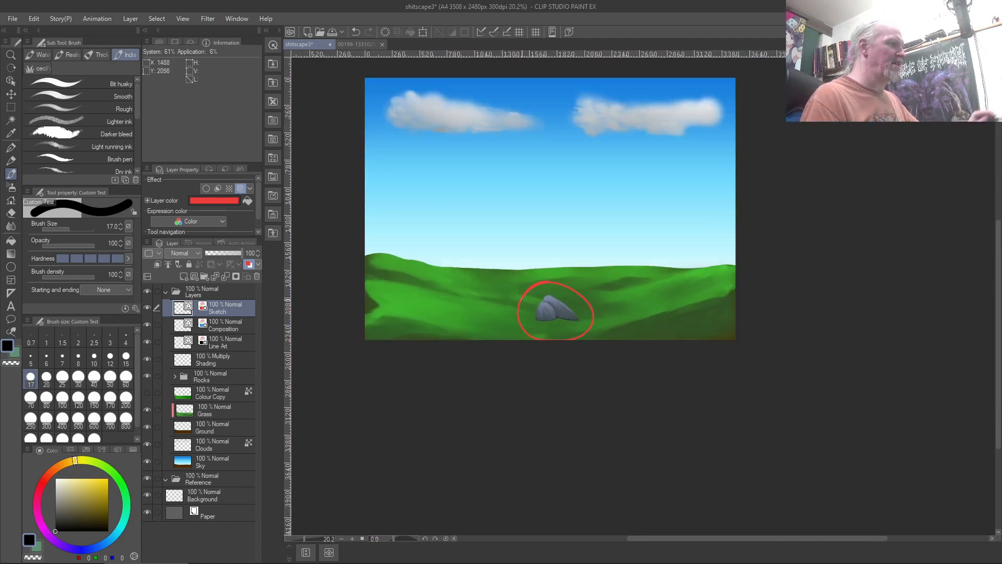
mouse_move(543, 173)
left_mouse_down()
mouse_move(678, 238)
mouse_move(491, 165)
left_mouse_up()
mouse_move(391, 78)
left_mouse_down()
mouse_move(513, 161)
mouse_move(389, 98)
left_mouse_up()
mouse_move(620, 79)
left_mouse_down()
mouse_move(693, 154)
mouse_move(549, 101)
left_mouse_up()
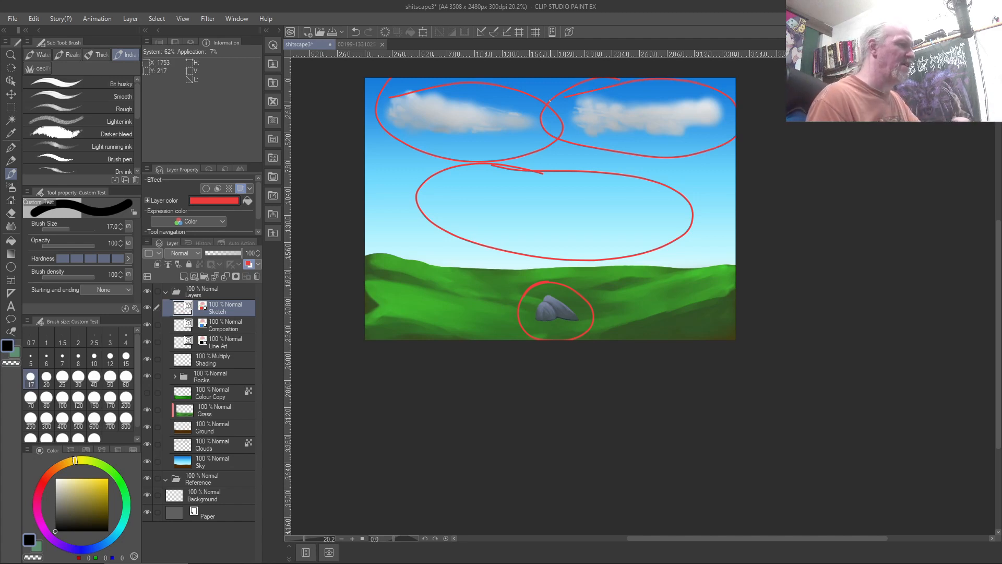
key("Delete")
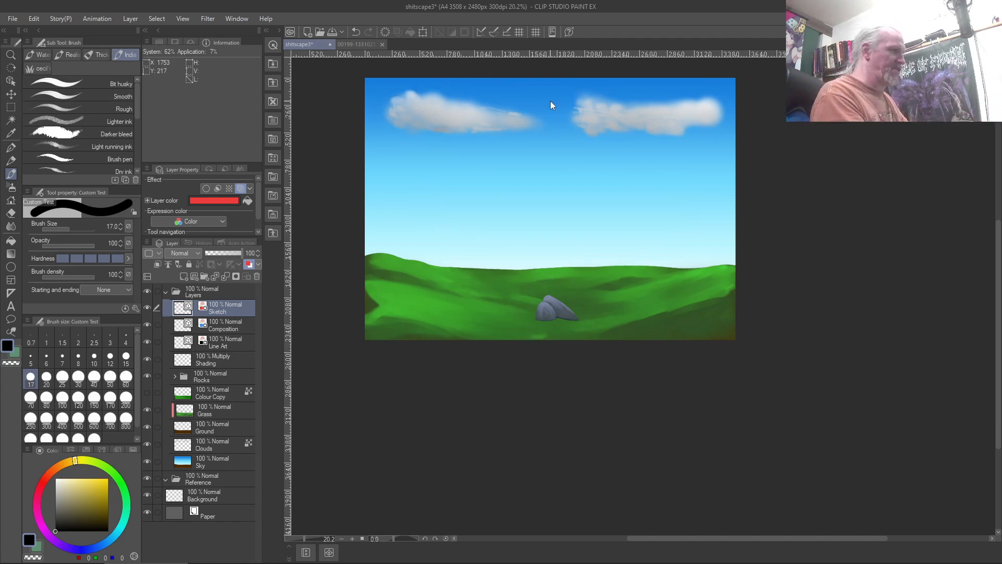
scroll(550, 101, "up", 3)
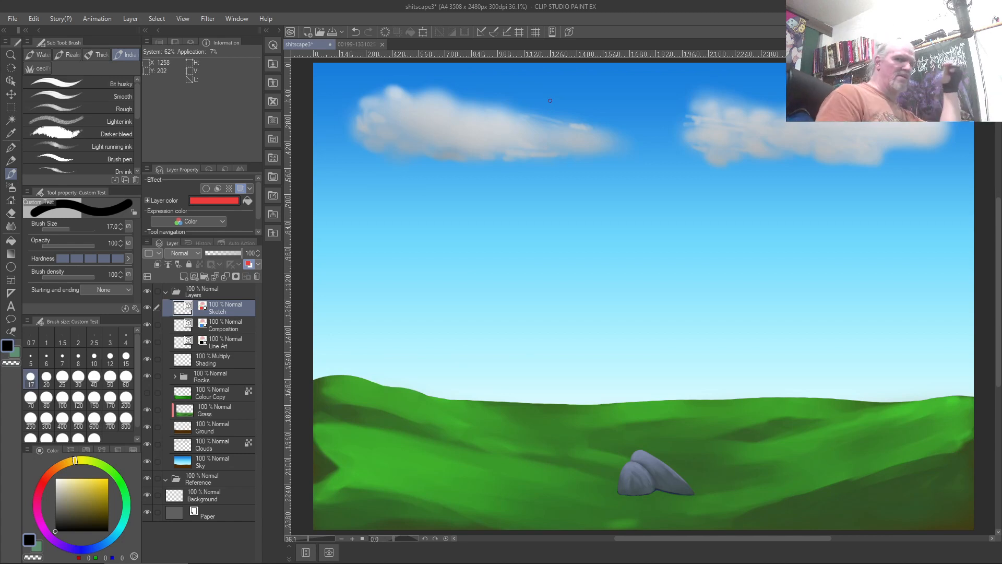
left_click(368, 43)
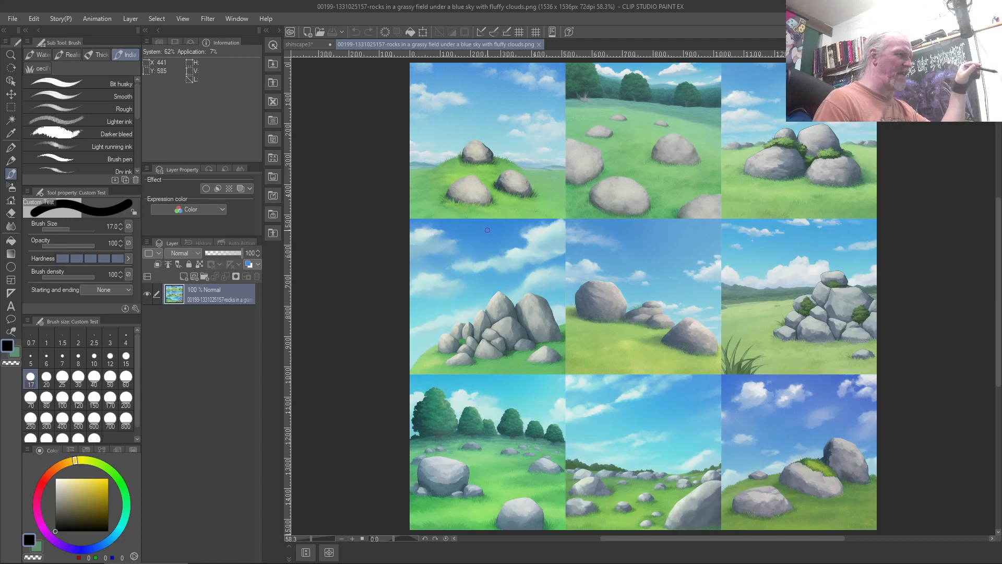
On the landscape, trace the hill horizon in red and loop the rock and both clouds
left_click(302, 44)
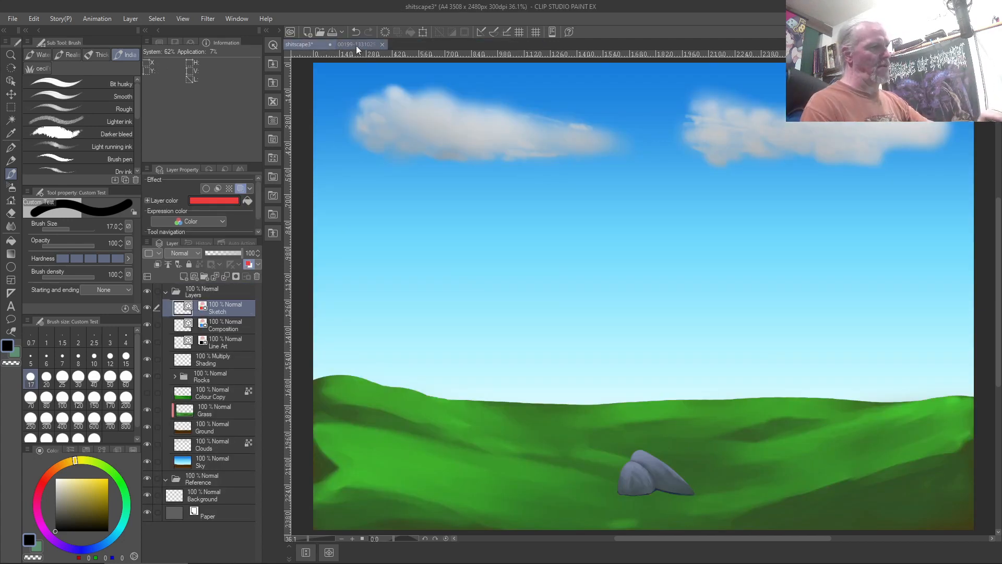
mouse_move(332, 373)
left_mouse_down()
mouse_move(650, 400)
mouse_move(812, 387)
mouse_move(937, 401)
left_mouse_up()
mouse_move(621, 431)
left_mouse_down()
mouse_move(590, 476)
mouse_move(686, 497)
mouse_move(713, 490)
mouse_move(611, 435)
mouse_move(600, 460)
left_mouse_up()
mouse_move(684, 130)
left_mouse_down()
mouse_move(814, 152)
mouse_move(733, 112)
left_mouse_up()
mouse_move(580, 133)
left_mouse_down()
mouse_move(561, 129)
mouse_move(470, 165)
mouse_move(502, 122)
left_mouse_up()
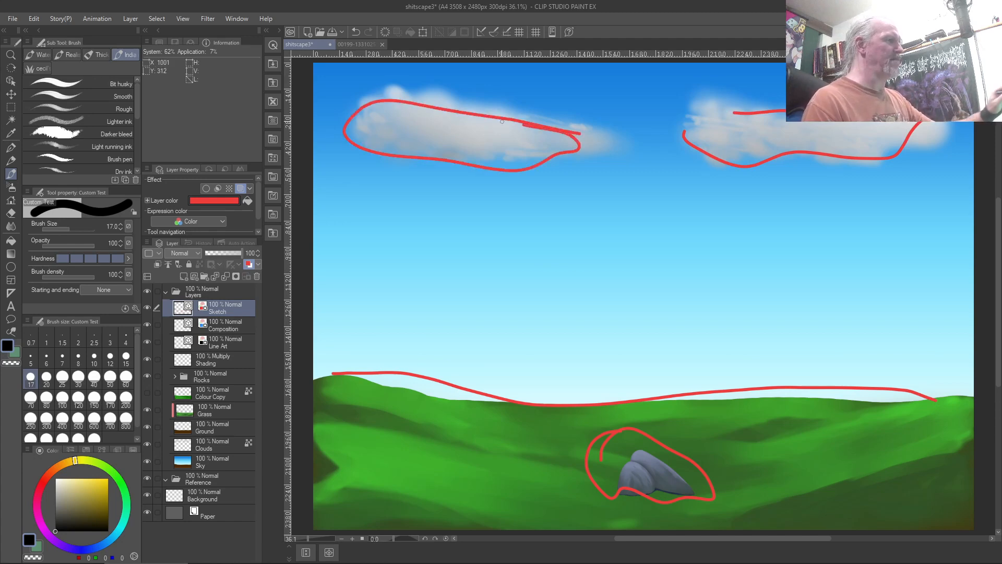
left_click(352, 44)
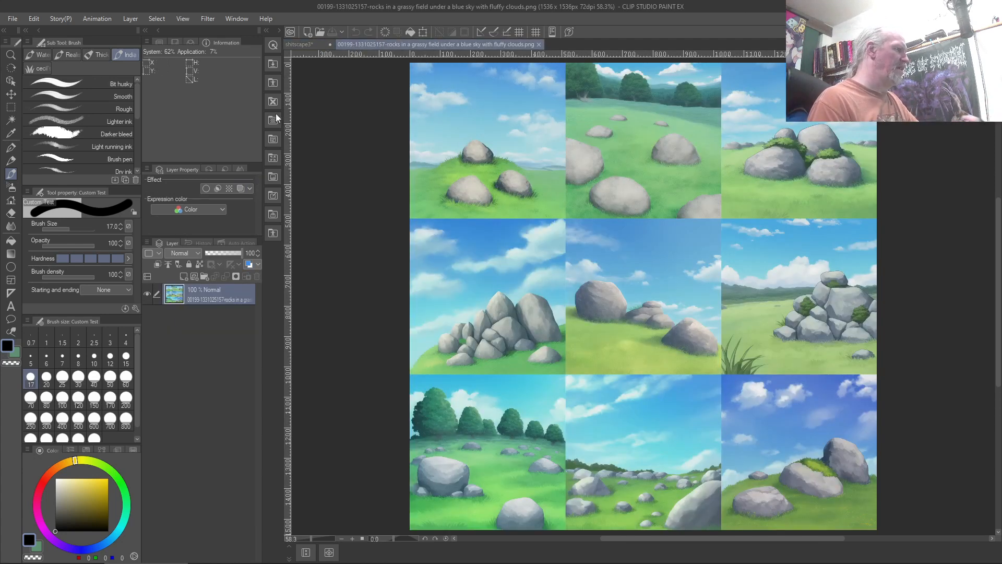
Add a new raster layer over the reference and give it a red layer colour
left_click(186, 278)
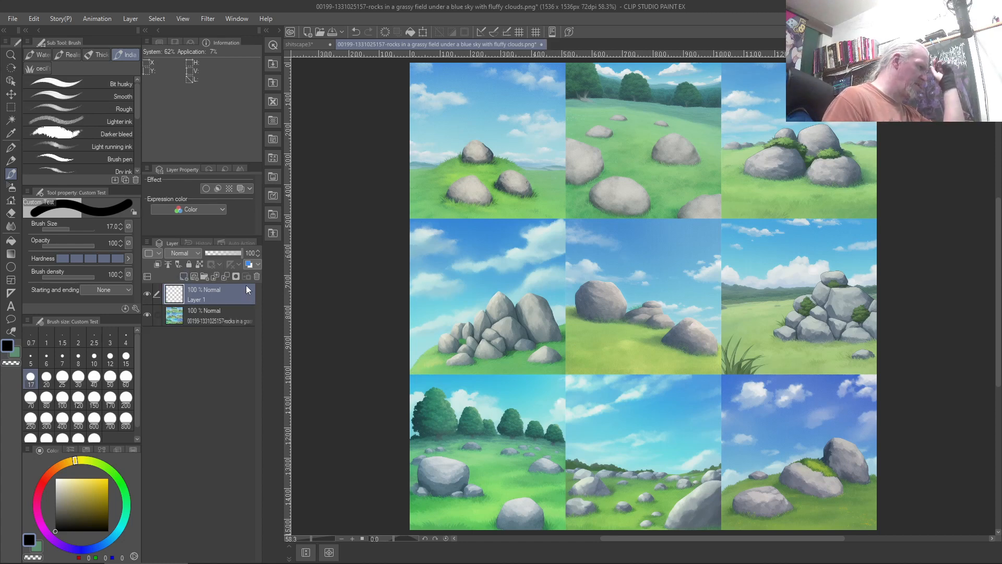
left_click(252, 264)
left_click(221, 202)
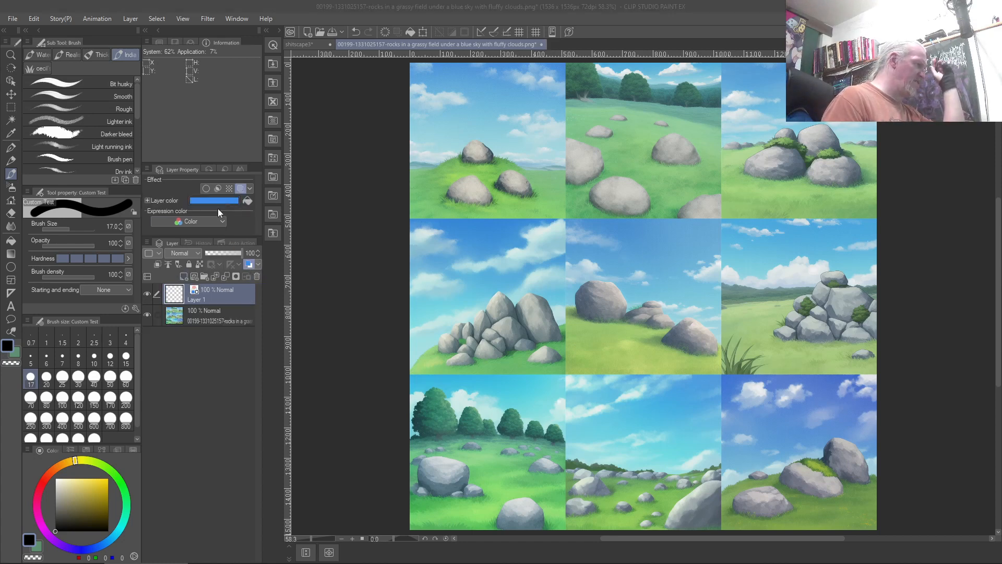
left_click(389, 279)
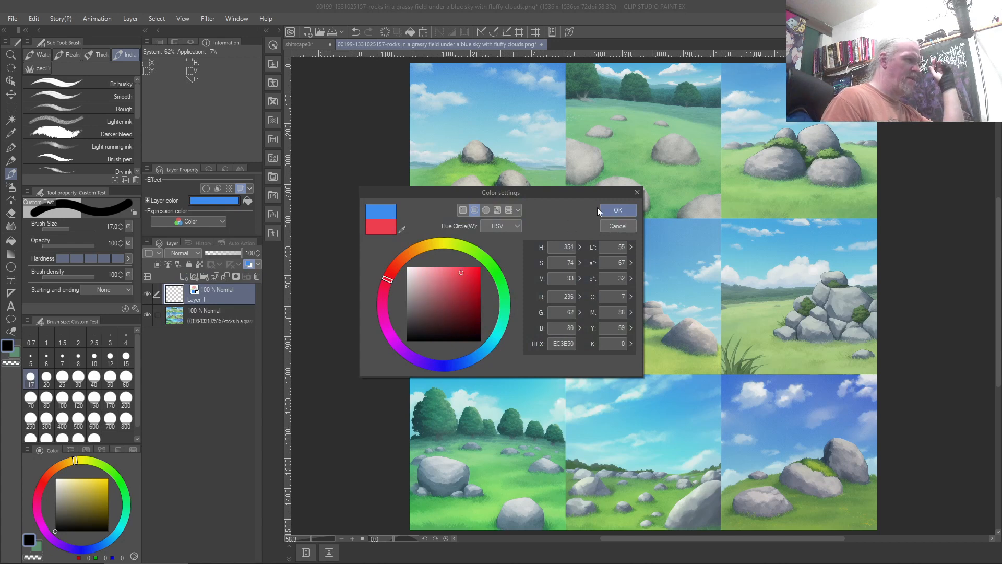
left_click(612, 211)
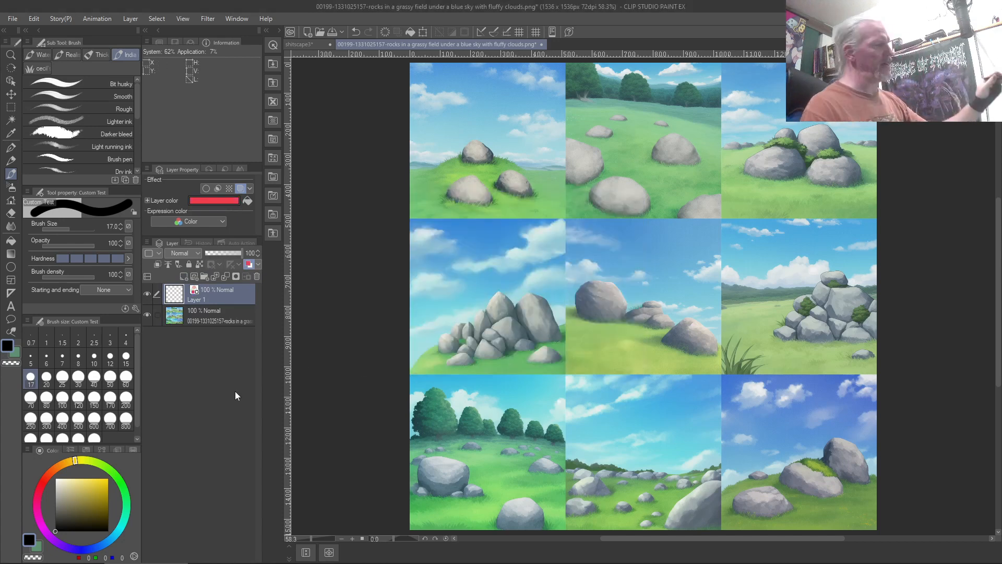
Loop the rocks, sky and clouds in the top-left and top-middle reference tiles in red
mouse_move(471, 127)
left_mouse_down()
mouse_move(449, 146)
mouse_move(504, 158)
mouse_move(441, 150)
left_mouse_up()
mouse_move(546, 207)
left_mouse_down()
mouse_move(421, 188)
mouse_move(528, 161)
mouse_move(555, 194)
left_mouse_up()
mouse_move(501, 114)
left_mouse_down()
mouse_move(411, 106)
mouse_move(448, 111)
left_mouse_up()
mouse_move(532, 103)
left_mouse_down()
mouse_move(504, 136)
mouse_move(560, 120)
mouse_move(502, 133)
left_mouse_up()
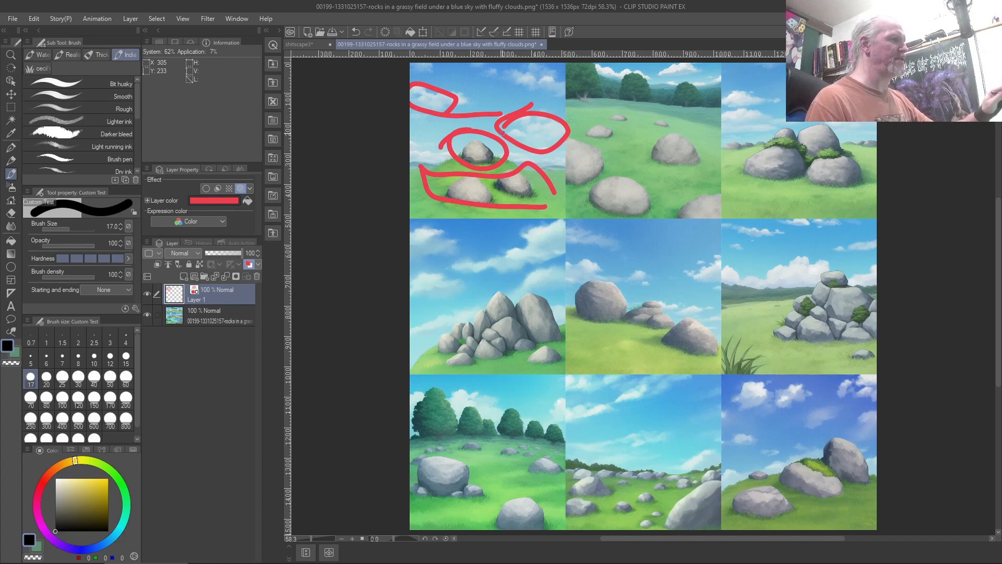
mouse_move(656, 140)
left_mouse_down()
mouse_move(650, 153)
mouse_move(658, 139)
left_mouse_up()
mouse_move(611, 181)
left_mouse_down()
mouse_move(625, 225)
mouse_move(605, 191)
left_mouse_up()
left_click_drag(685, 178, 585, 144)
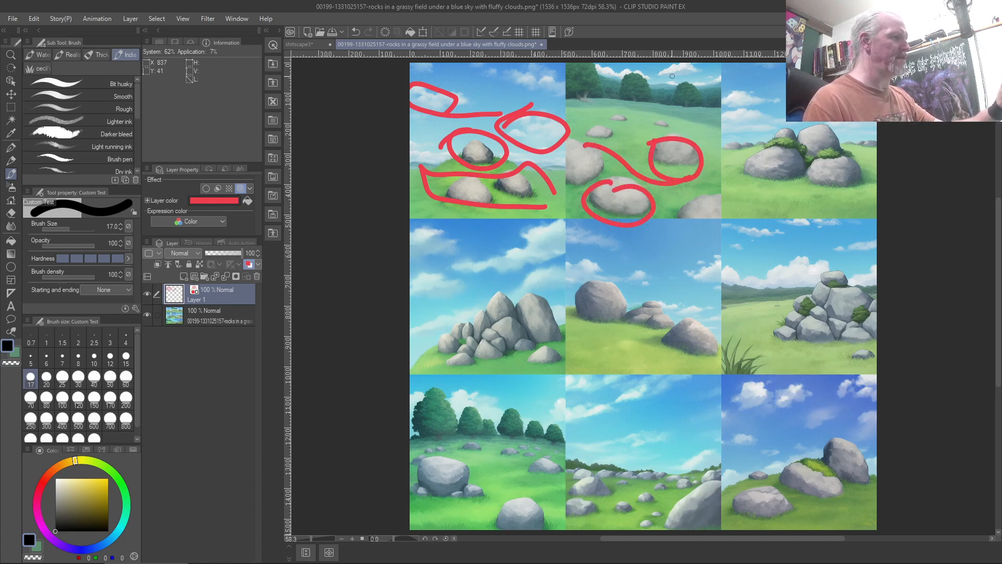
mouse_move(638, 70)
left_mouse_down()
mouse_move(698, 78)
mouse_move(655, 106)
left_mouse_up()
Circle rocks, clouds and a tree in the top-right, middle and bottom-left tiles, then delete all markings
mouse_move(758, 130)
left_mouse_down()
mouse_move(735, 151)
mouse_move(861, 188)
mouse_move(858, 127)
left_mouse_up()
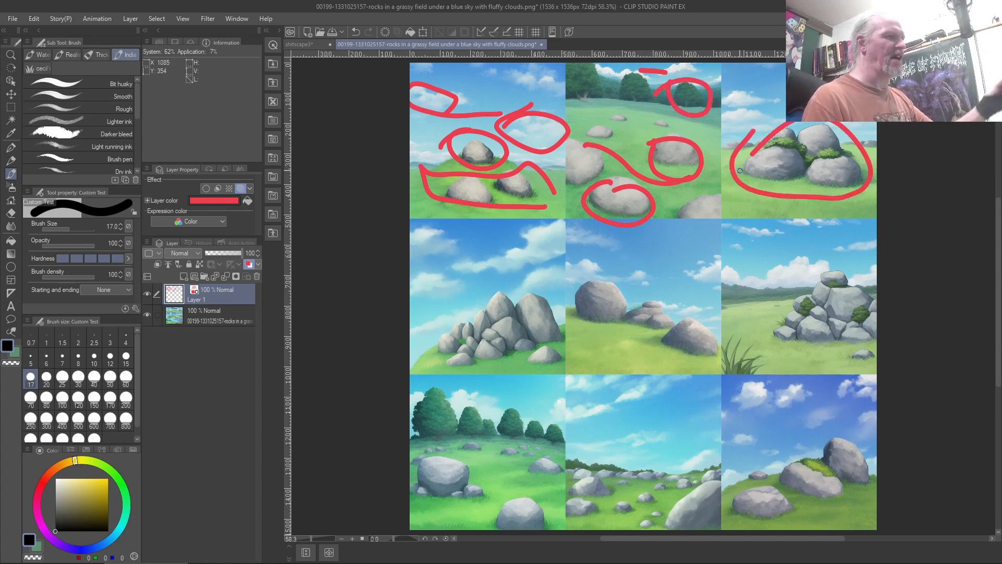
mouse_move(510, 275)
left_mouse_down()
mouse_move(465, 285)
mouse_move(427, 345)
mouse_move(449, 363)
mouse_move(538, 364)
mouse_move(567, 319)
mouse_move(474, 294)
left_mouse_up()
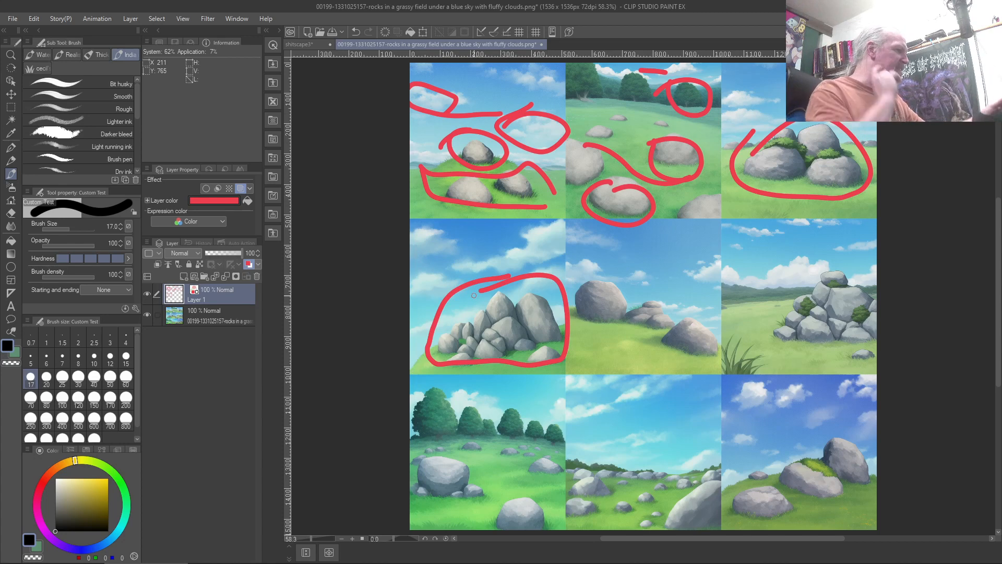
mouse_move(552, 221)
left_mouse_down()
mouse_move(467, 276)
mouse_move(522, 276)
mouse_move(550, 220)
left_mouse_up()
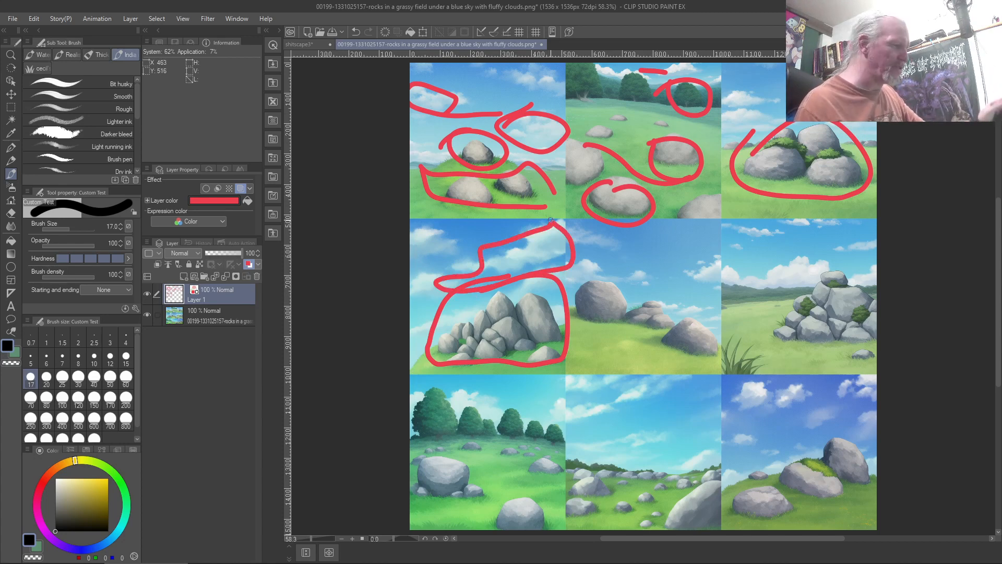
mouse_move(437, 385)
left_mouse_down()
mouse_move(462, 403)
mouse_move(416, 412)
left_mouse_up()
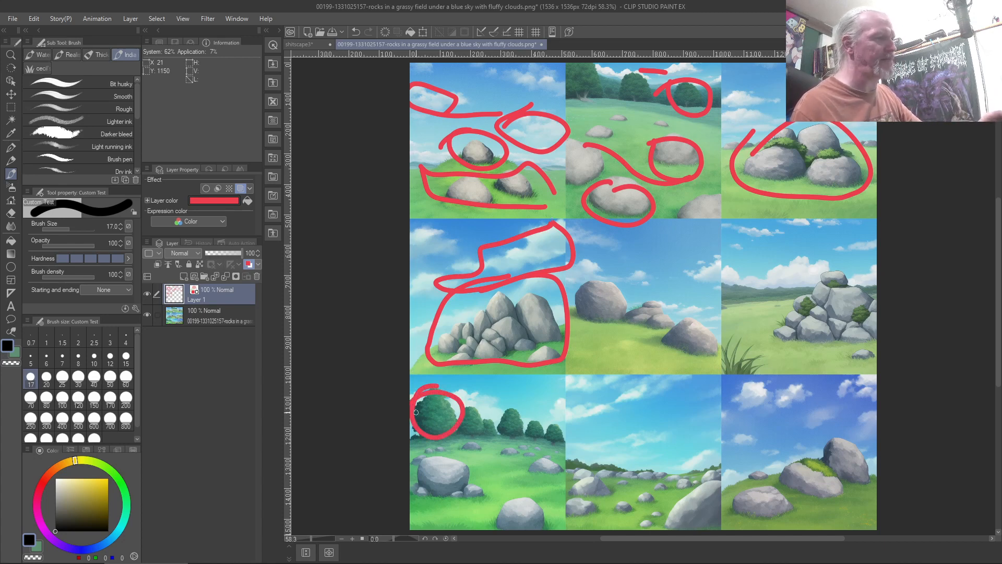
mouse_move(598, 274)
left_mouse_down()
mouse_move(575, 323)
mouse_move(610, 280)
mouse_move(618, 318)
mouse_move(667, 327)
mouse_move(660, 317)
left_mouse_up()
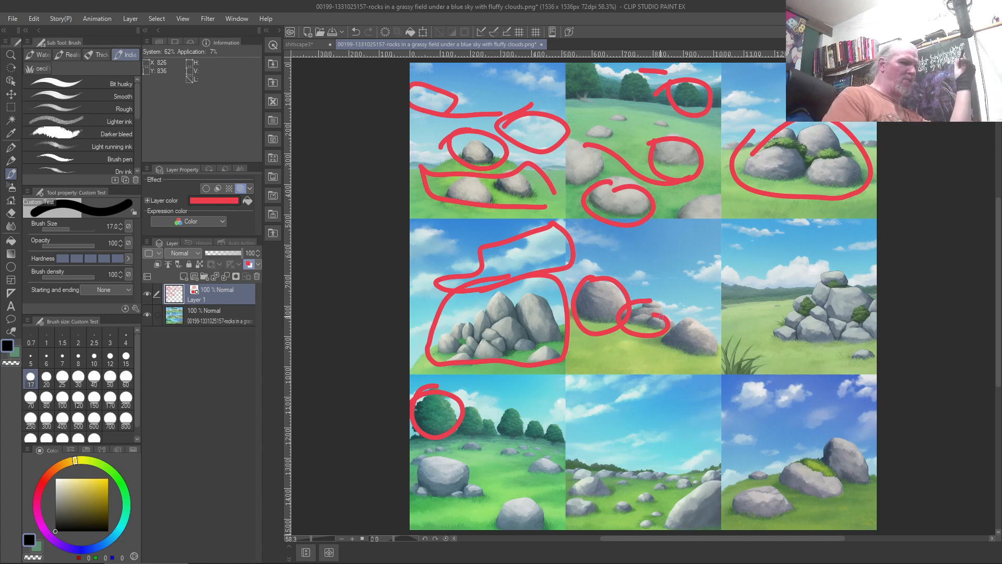
key("Delete")
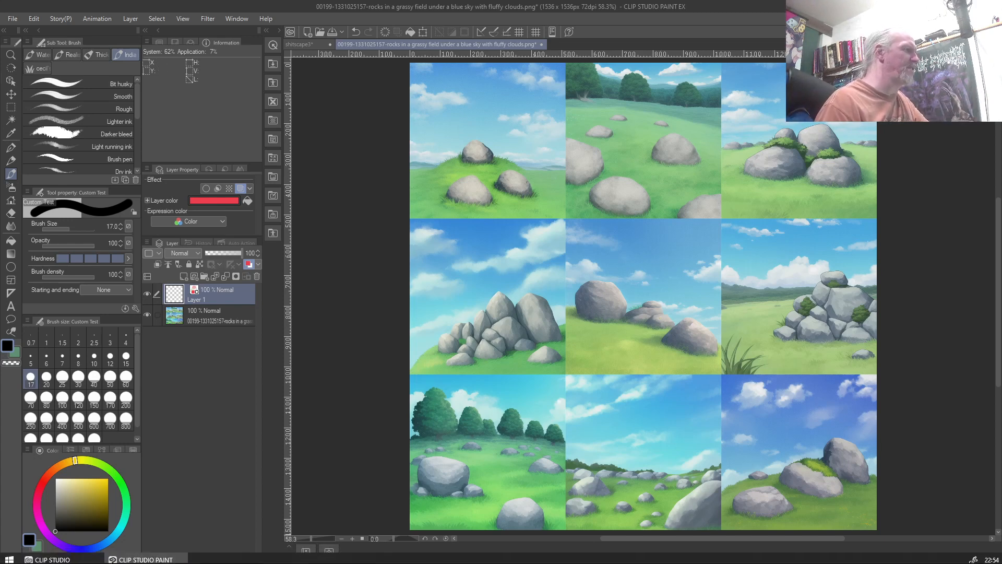
Return to the landscape, clear its red markings, and zoom to 30.2% with the scene centred
left_click(293, 43)
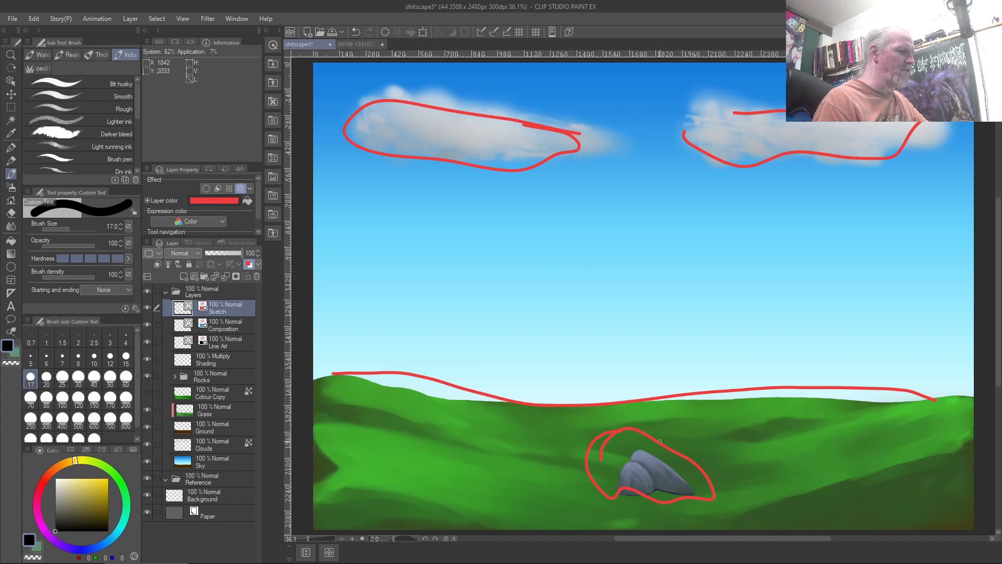
key("Delete")
scroll(679, 488, "up", 5)
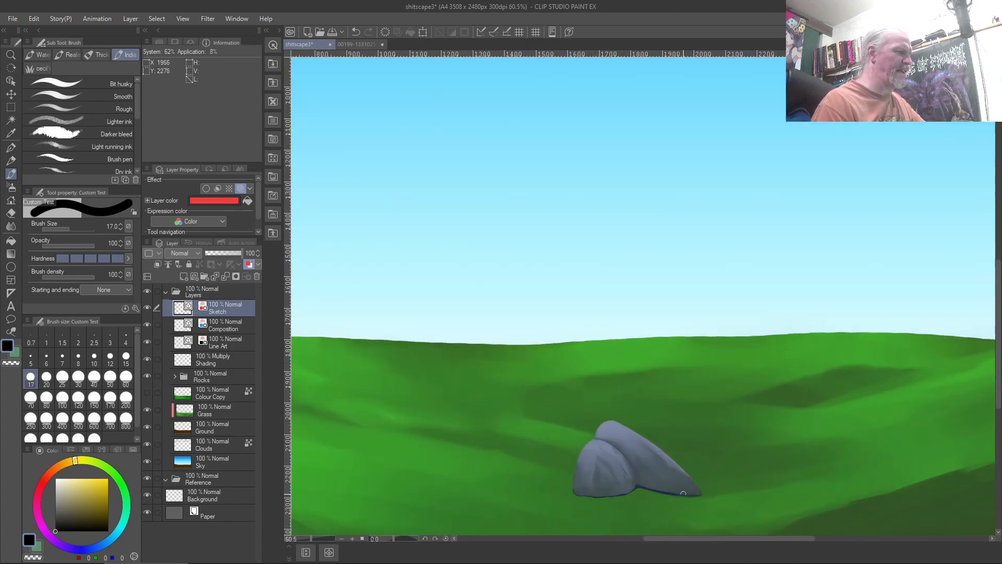
scroll(630, 443, "down", 5)
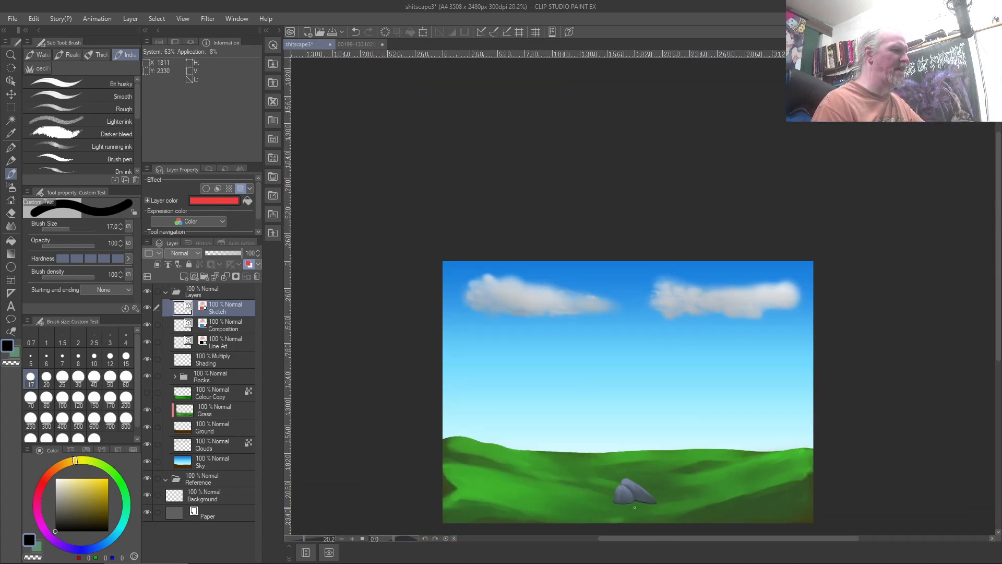
scroll(630, 443, "up", 2)
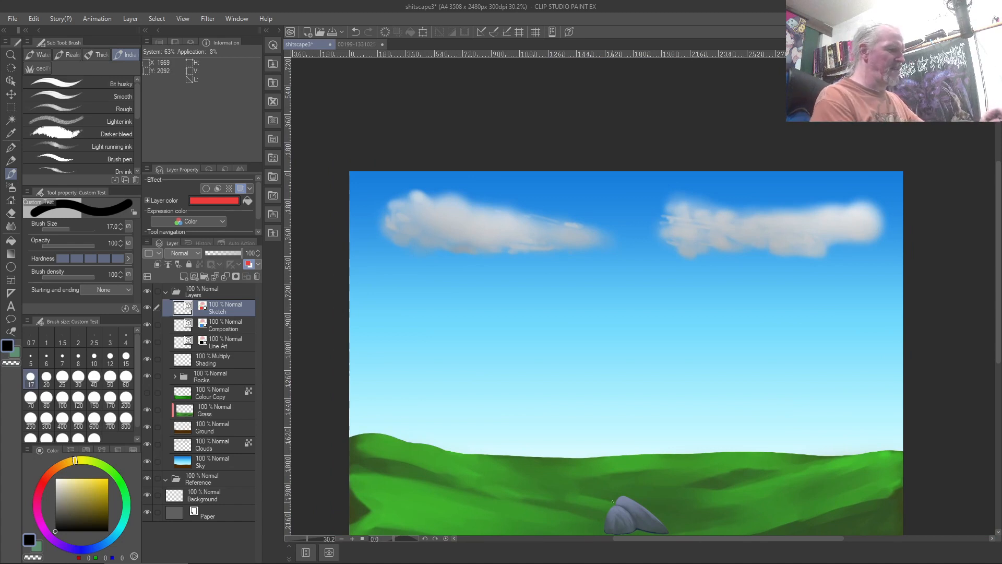
left_click_drag(515, 474, 503, 426)
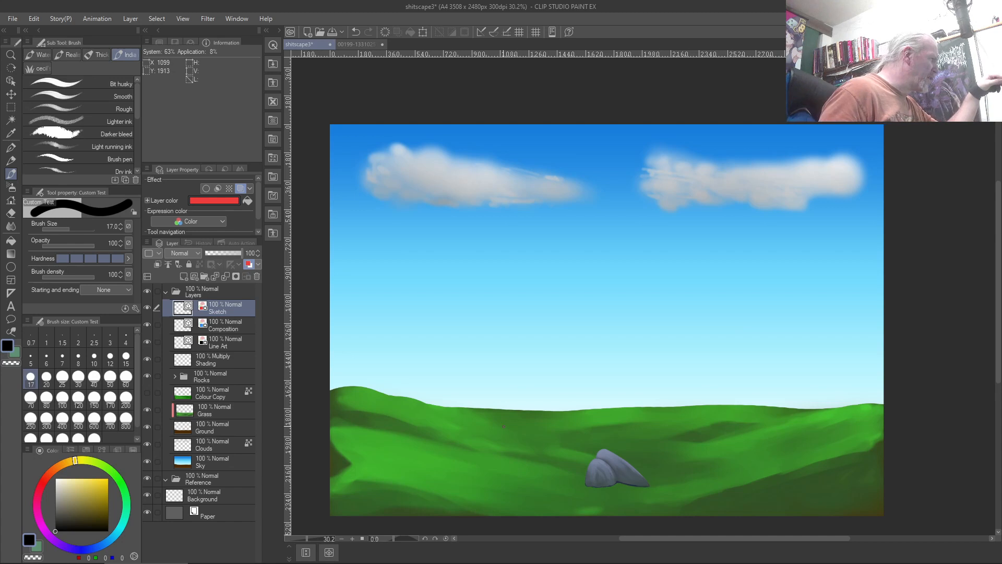
Choose a textured grass brush from cecil's set, test it across the sky, and delete the strokes
left_click(34, 69)
left_click(112, 96)
mouse_move(412, 240)
left_mouse_down()
mouse_move(433, 226)
mouse_move(533, 277)
mouse_move(734, 334)
left_mouse_up()
left_click_drag(704, 365, 424, 361)
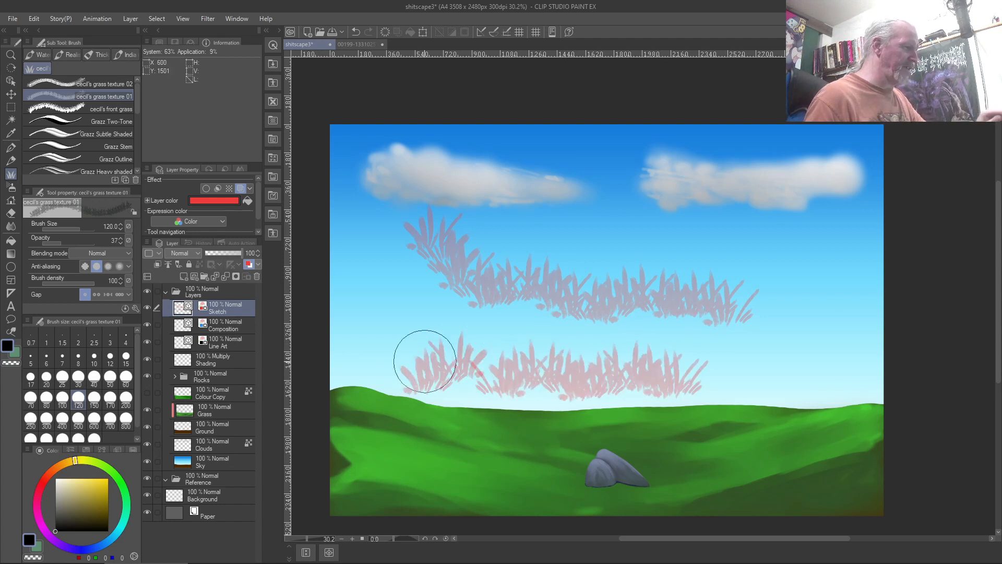
key("Delete")
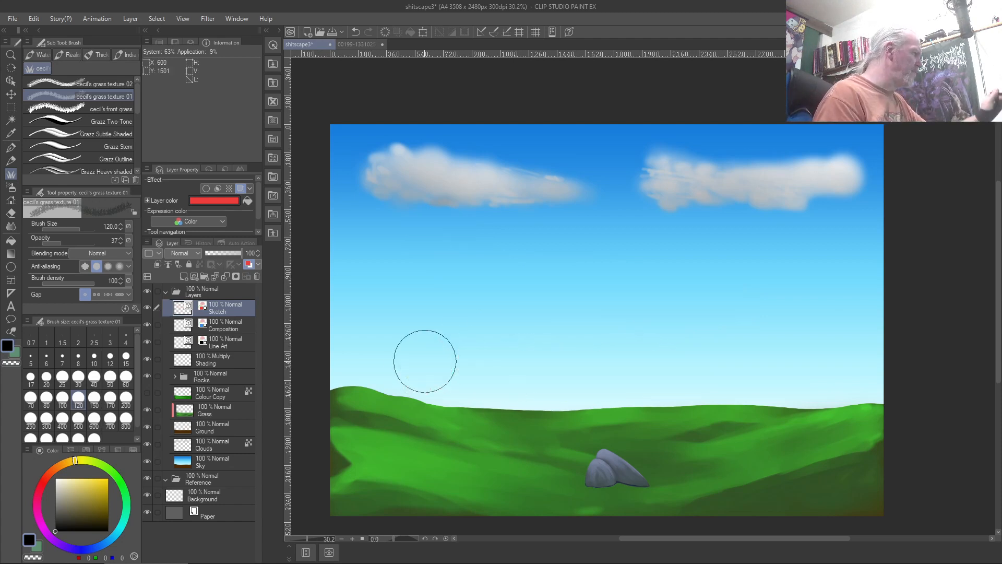
Zoomed on the rock, set cecil's front grass brush to size 30 in green and select the Grass layer
left_click(108, 104)
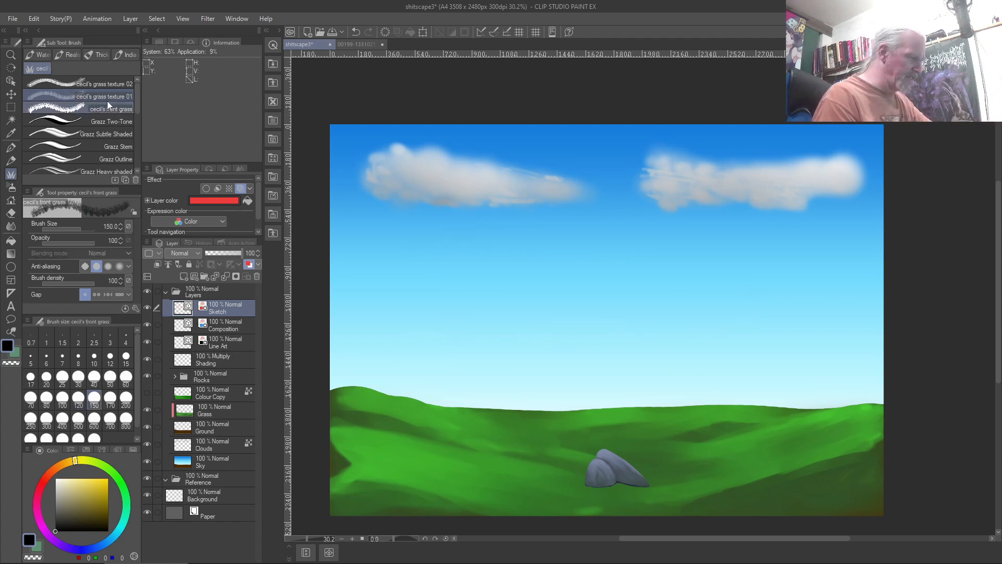
scroll(647, 494, "up", 6)
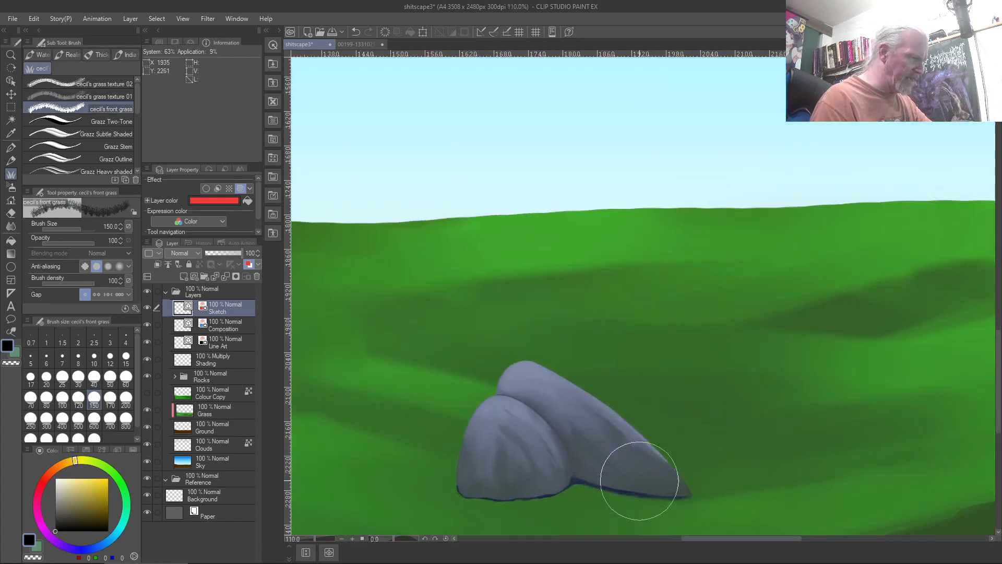
key("bracketleft")
key("bracketleft")
key("bracketleft")
key("bracketleft")
key("bracketleft")
key("bracketleft")
key("bracketleft")
key("bracketleft")
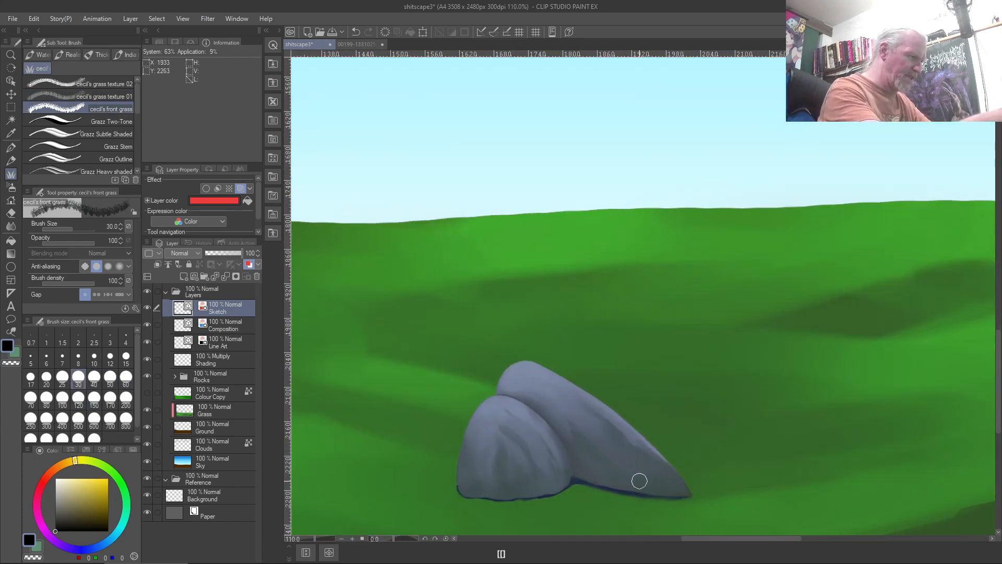
left_click(119, 477)
mouse_move(681, 491)
left_mouse_down()
mouse_move(599, 482)
mouse_move(659, 501)
mouse_move(543, 478)
left_mouse_up()
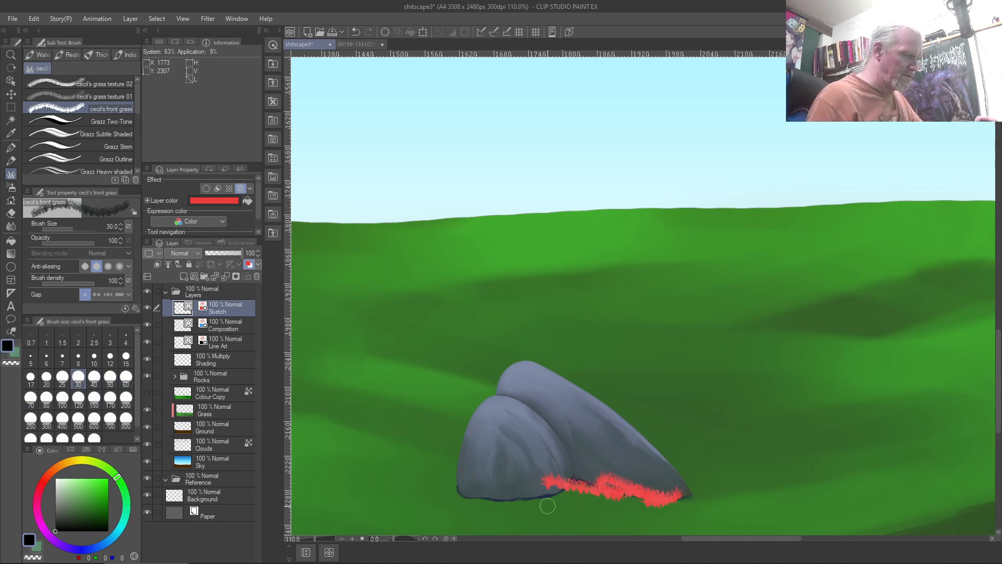
key("ctrl+z")
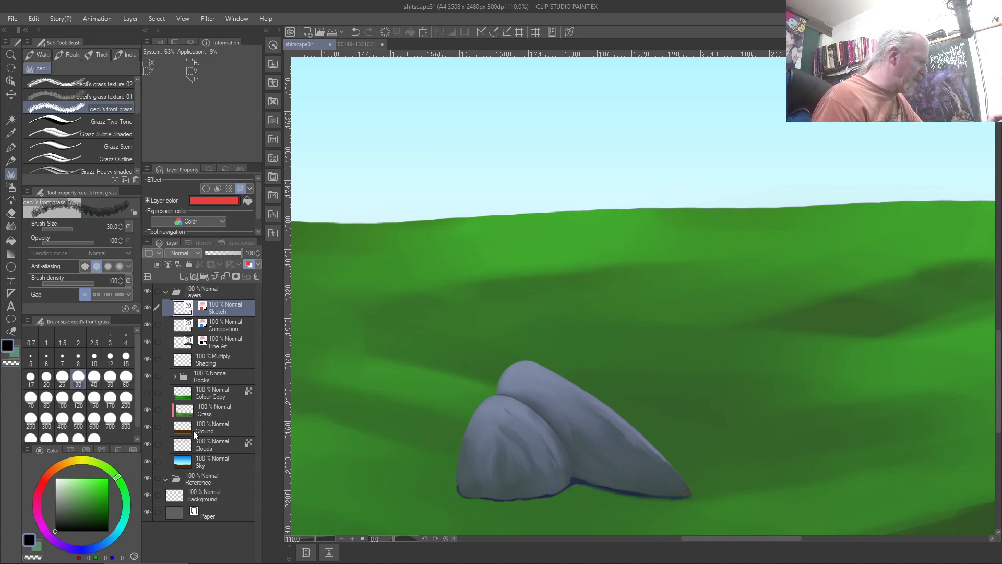
left_click(215, 411)
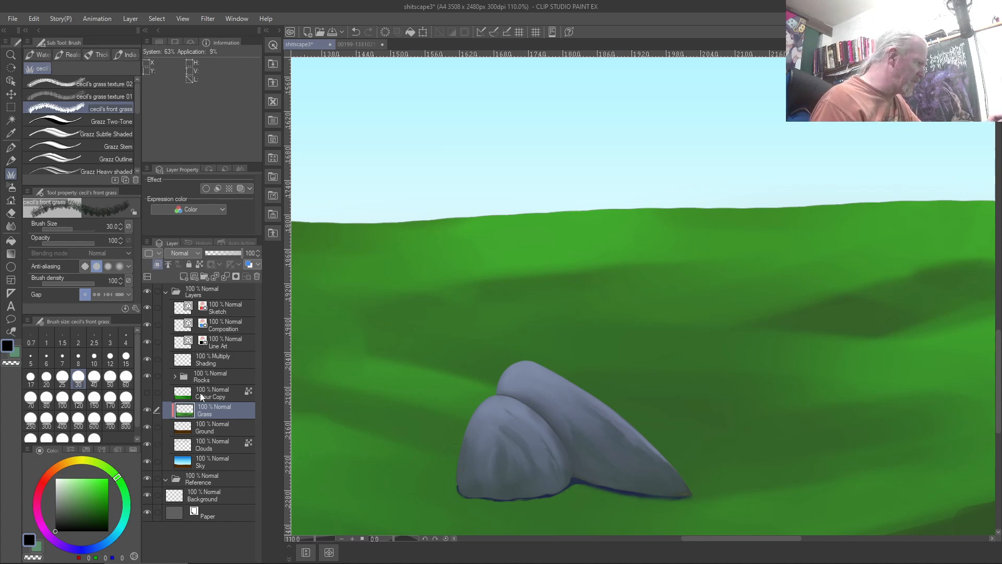
Expand the Rocks folder, add a new layer above Rock 2 Main, and undo a dark grass test
left_click(176, 377)
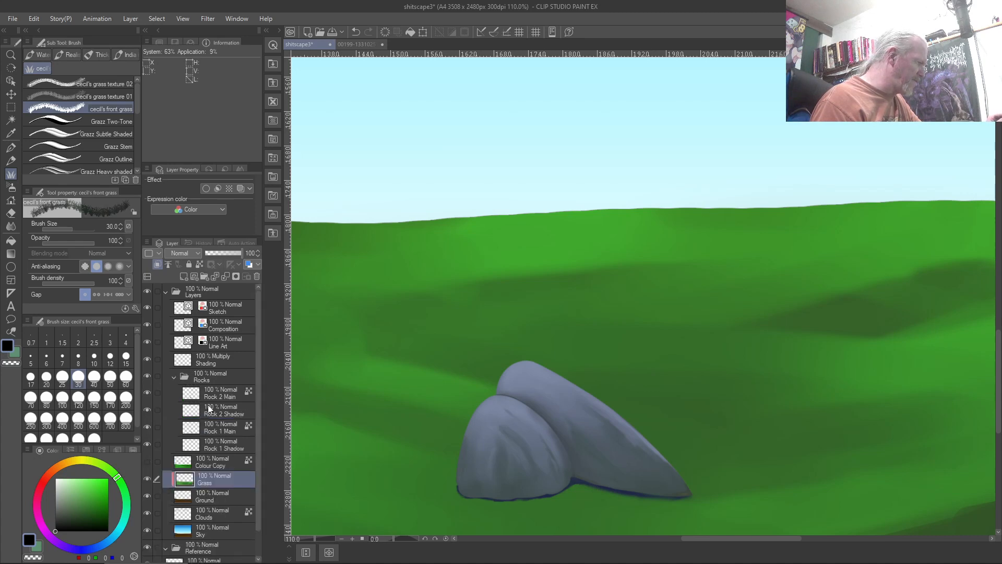
left_click(220, 394)
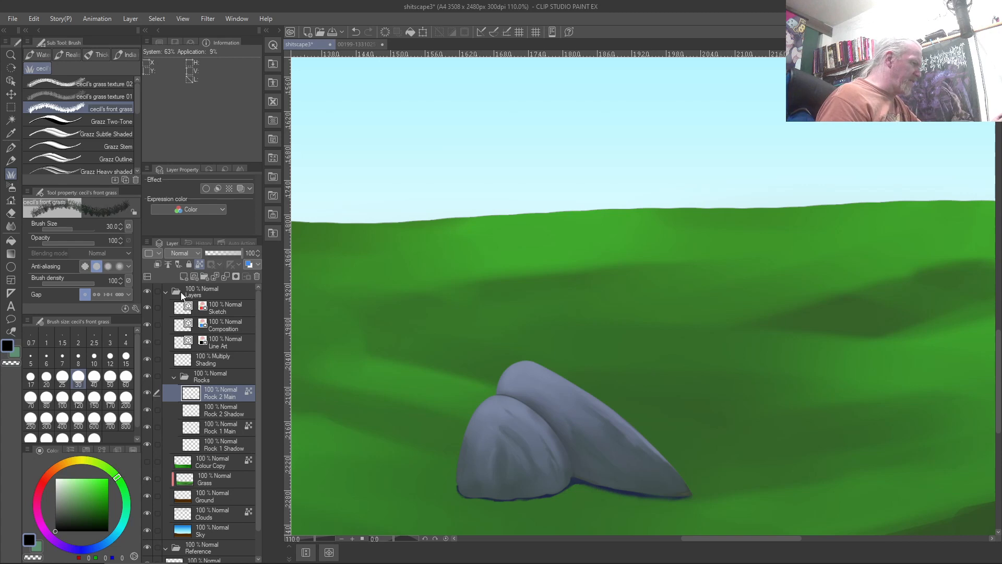
left_click(182, 276)
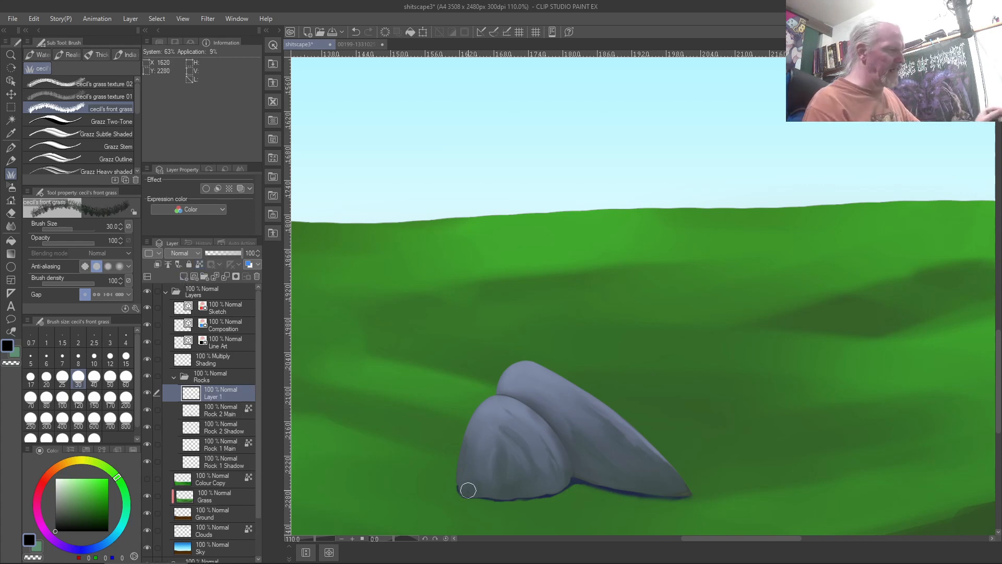
mouse_move(462, 489)
left_mouse_down()
mouse_move(558, 492)
mouse_move(581, 474)
mouse_move(572, 483)
mouse_move(698, 498)
left_mouse_up()
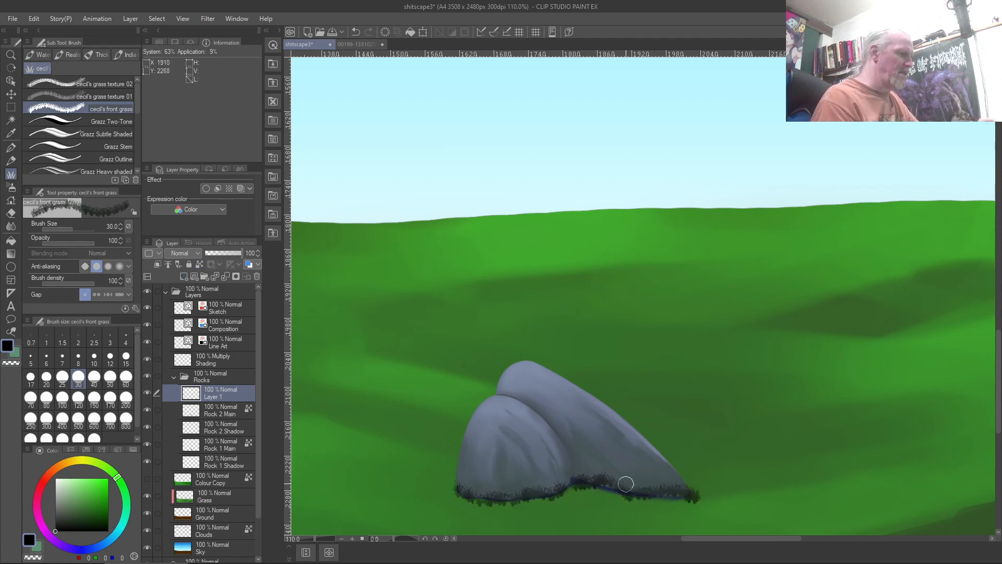
key("ctrl+z")
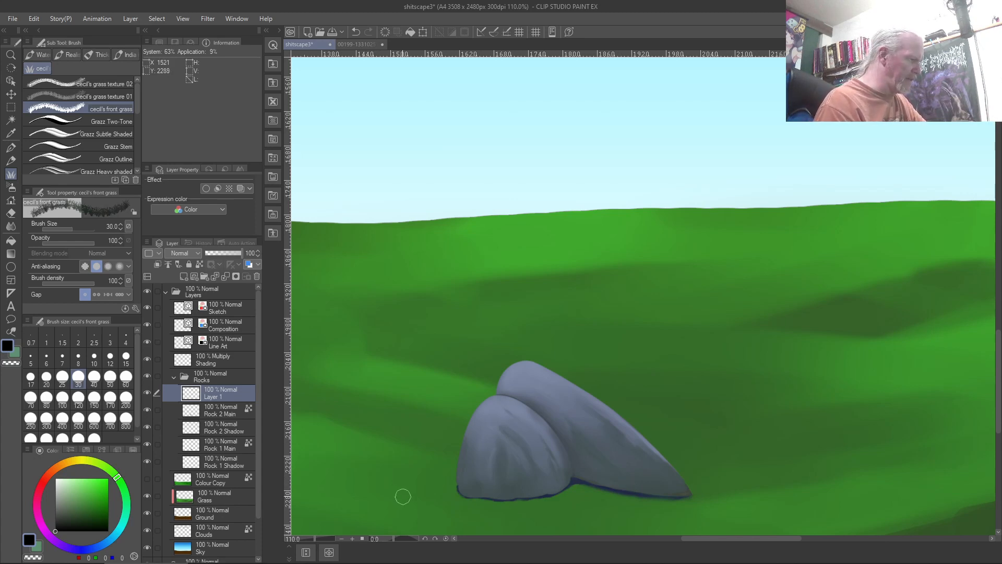
Sample a canvas green and paint trial grass along the rocks' bases and horizon, undoing the attempts
right_click(476, 497)
mouse_move(476, 496)
left_mouse_down()
mouse_move(524, 497)
mouse_move(560, 481)
mouse_move(598, 484)
mouse_move(581, 473)
mouse_move(533, 475)
mouse_move(541, 496)
mouse_move(573, 485)
mouse_move(465, 492)
mouse_move(594, 478)
mouse_move(657, 501)
mouse_move(686, 497)
mouse_move(627, 501)
mouse_move(689, 487)
mouse_move(626, 480)
mouse_move(609, 490)
mouse_move(652, 499)
mouse_move(587, 480)
mouse_move(641, 493)
mouse_move(589, 486)
mouse_move(461, 498)
mouse_move(599, 484)
mouse_move(670, 497)
mouse_move(710, 488)
mouse_move(407, 497)
left_mouse_up()
mouse_move(472, 217)
left_mouse_down()
mouse_move(311, 224)
mouse_move(425, 228)
mouse_move(504, 221)
mouse_move(486, 210)
mouse_move(666, 200)
mouse_move(508, 214)
mouse_move(810, 222)
mouse_move(661, 203)
mouse_move(740, 201)
mouse_move(506, 214)
mouse_move(611, 207)
mouse_move(586, 222)
mouse_move(318, 228)
mouse_move(409, 220)
left_mouse_up()
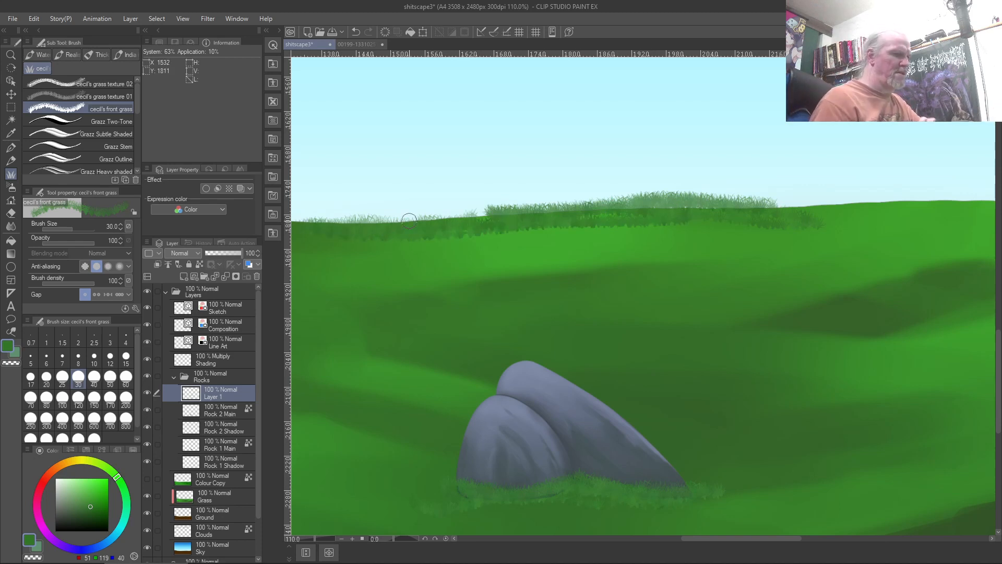
key("Delete")
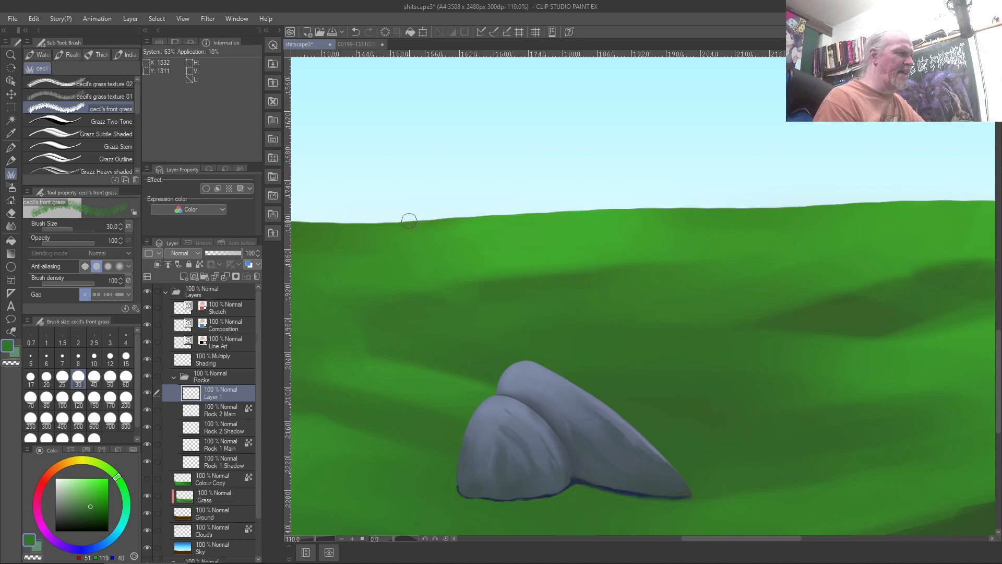
mouse_move(684, 490)
left_mouse_down()
mouse_move(644, 491)
mouse_move(580, 468)
mouse_move(636, 498)
mouse_move(687, 497)
mouse_move(623, 496)
mouse_move(584, 468)
mouse_move(667, 495)
mouse_move(593, 480)
mouse_move(637, 480)
mouse_move(627, 487)
mouse_move(578, 472)
left_mouse_up()
left_click_drag(667, 489, 579, 480)
mouse_move(697, 488)
left_mouse_down()
mouse_move(578, 491)
mouse_move(534, 504)
mouse_move(583, 482)
mouse_move(557, 495)
mouse_move(567, 489)
mouse_move(510, 498)
mouse_move(456, 490)
mouse_move(537, 499)
mouse_move(447, 501)
mouse_move(433, 481)
mouse_move(470, 493)
mouse_move(465, 502)
mouse_move(445, 469)
mouse_move(497, 503)
mouse_move(445, 480)
mouse_move(547, 508)
mouse_move(495, 494)
mouse_move(608, 505)
left_mouse_up()
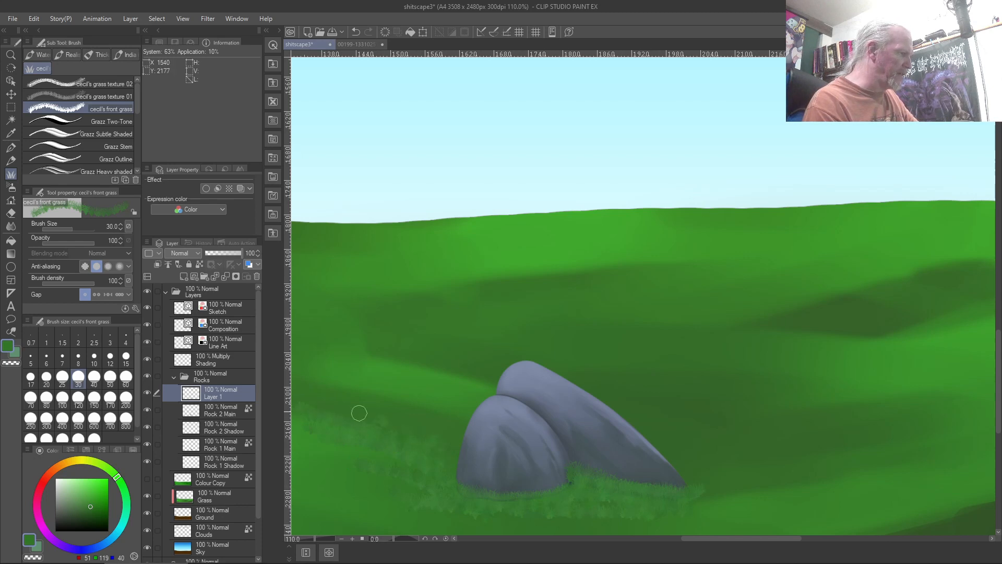
left_click_drag(348, 361, 402, 368)
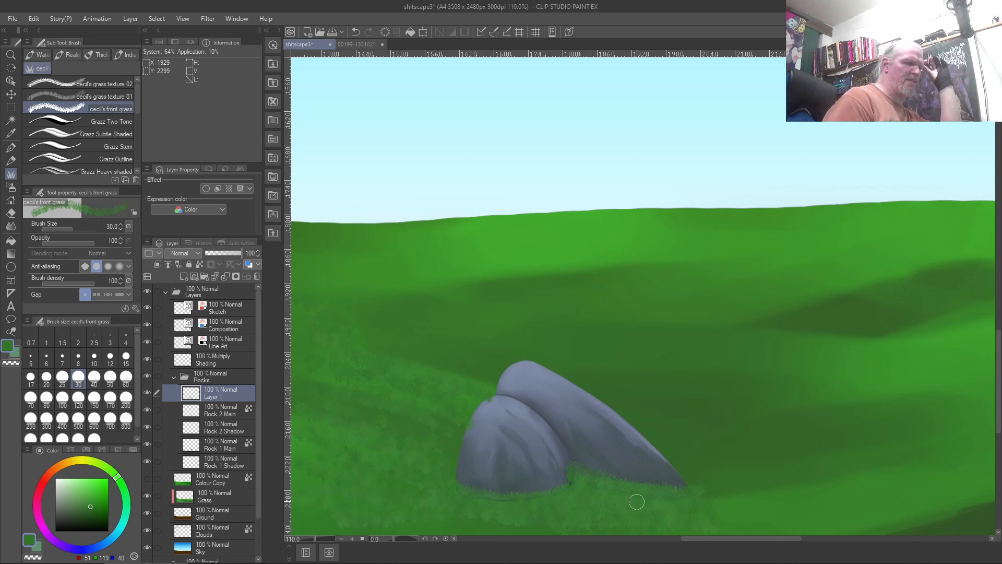
key("ctrl+z")
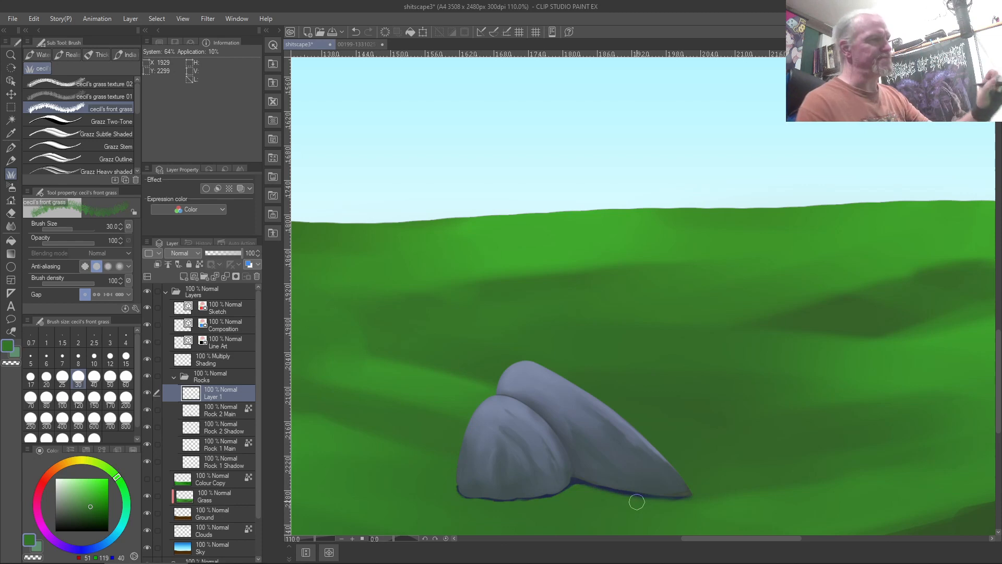
Try grass along the horizon and rock base, then enlarge the brush to 60 for tufts at the left rock
mouse_move(968, 205)
left_mouse_down()
mouse_move(989, 199)
mouse_move(525, 219)
mouse_move(732, 200)
mouse_move(749, 204)
mouse_move(298, 226)
mouse_move(732, 202)
mouse_move(355, 214)
mouse_move(646, 204)
mouse_move(376, 217)
left_mouse_up()
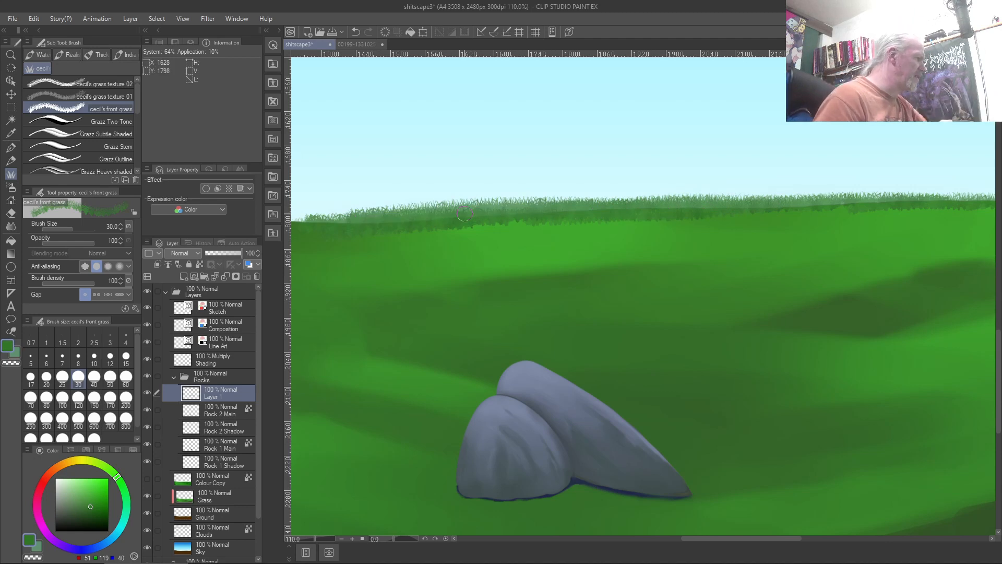
key("ctrl+z")
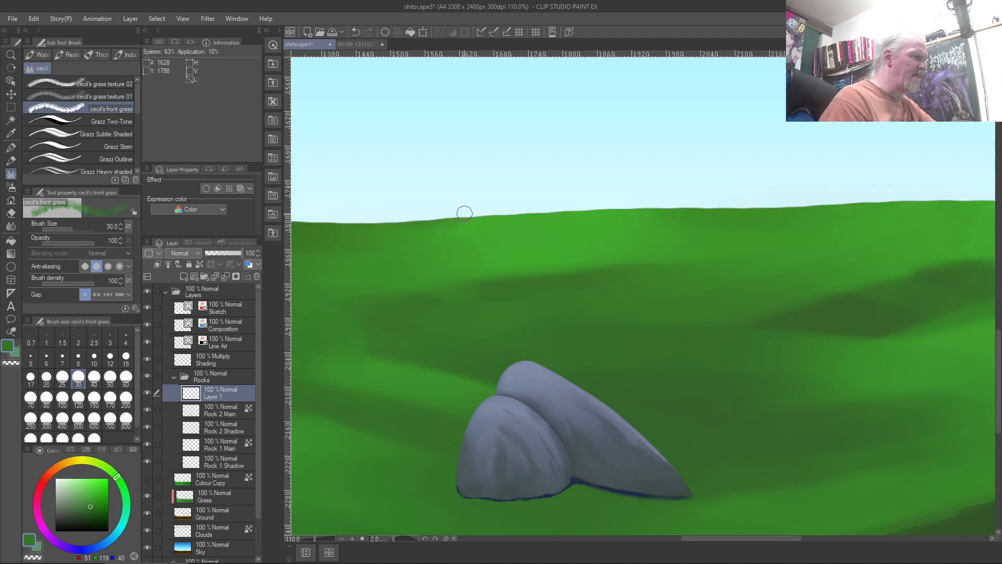
mouse_move(579, 480)
left_mouse_down()
mouse_move(451, 483)
mouse_move(652, 496)
left_mouse_up()
key("ctrl+z")
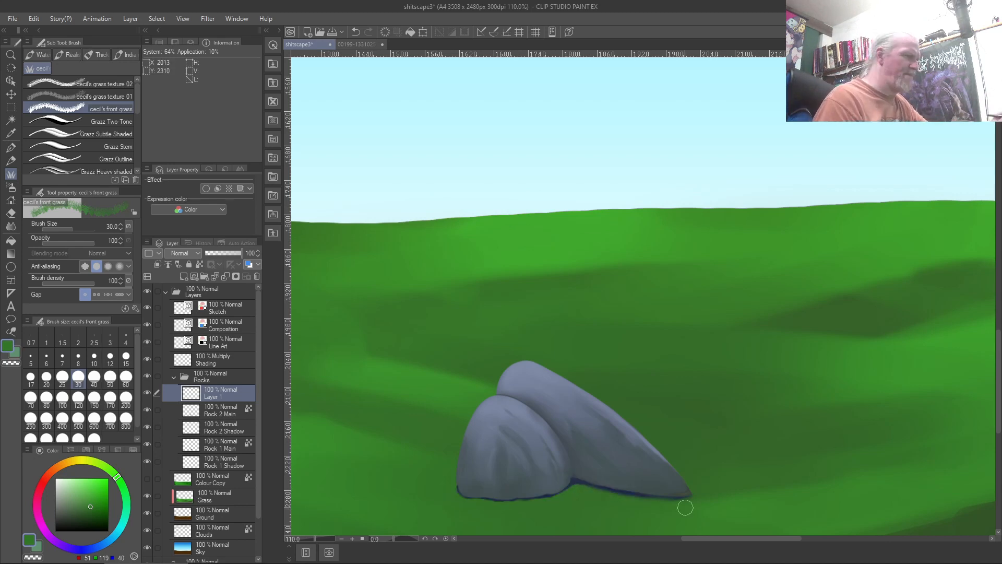
key("bracketright")
key("bracketright")
key("bracketright")
key("bracketright")
mouse_move(568, 492)
left_mouse_down()
mouse_move(487, 490)
mouse_move(542, 496)
mouse_move(455, 482)
mouse_move(519, 499)
mouse_move(543, 498)
mouse_move(556, 483)
mouse_move(657, 492)
mouse_move(615, 473)
mouse_move(674, 496)
mouse_move(661, 486)
mouse_move(681, 488)
mouse_move(537, 493)
mouse_move(571, 481)
left_mouse_up()
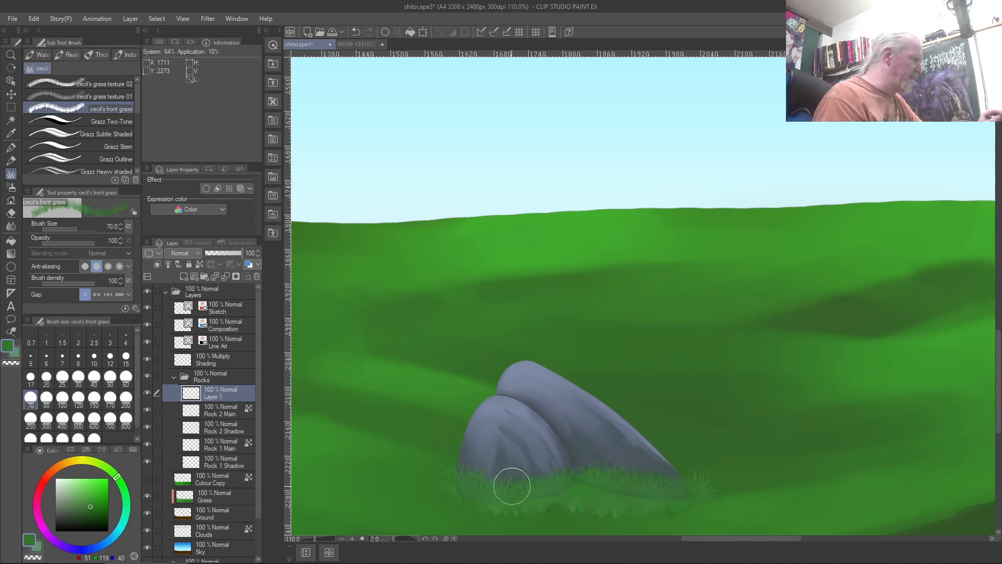
Undo the grass, check Brush Size pressure settings, repaint grass at the rocks' base, then delete it
key("ctrl+z")
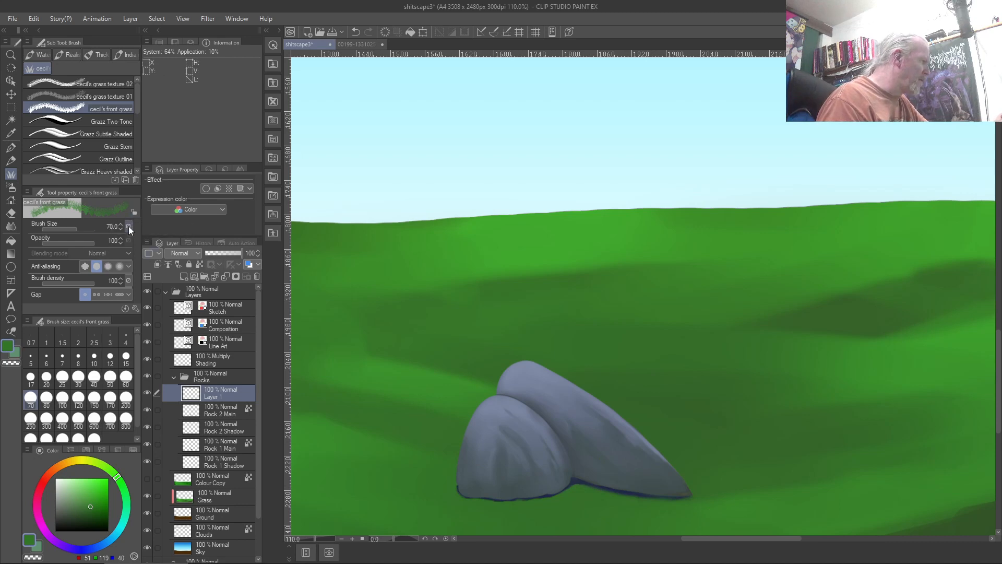
left_click(129, 226)
left_click(32, 243)
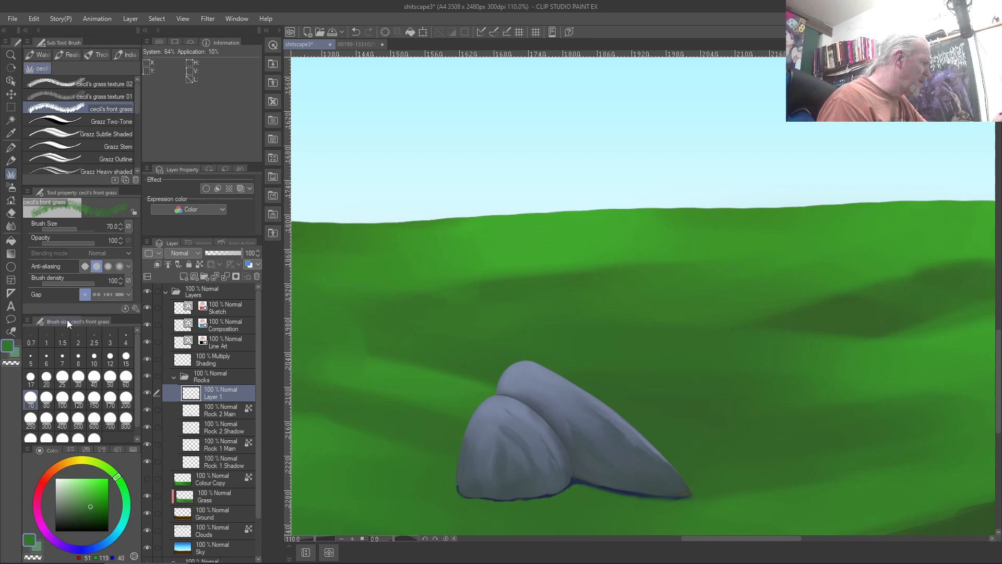
mouse_move(566, 479)
left_mouse_down()
mouse_move(480, 493)
mouse_move(464, 486)
mouse_move(529, 490)
mouse_move(503, 488)
mouse_move(581, 475)
mouse_move(489, 489)
mouse_move(499, 500)
mouse_move(567, 493)
mouse_move(444, 508)
mouse_move(541, 504)
mouse_move(517, 491)
mouse_move(546, 484)
mouse_move(459, 486)
mouse_move(529, 506)
mouse_move(586, 487)
mouse_move(680, 501)
mouse_move(591, 499)
mouse_move(677, 489)
mouse_move(589, 477)
mouse_move(717, 501)
mouse_move(682, 501)
mouse_move(694, 486)
mouse_move(811, 482)
mouse_move(787, 495)
mouse_move(942, 457)
mouse_move(707, 492)
left_mouse_up()
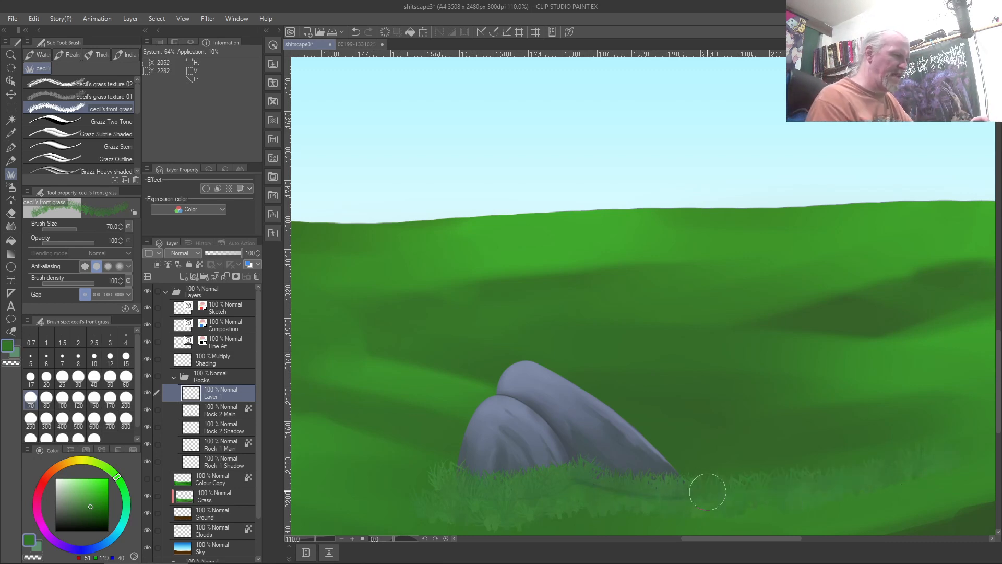
key("Delete")
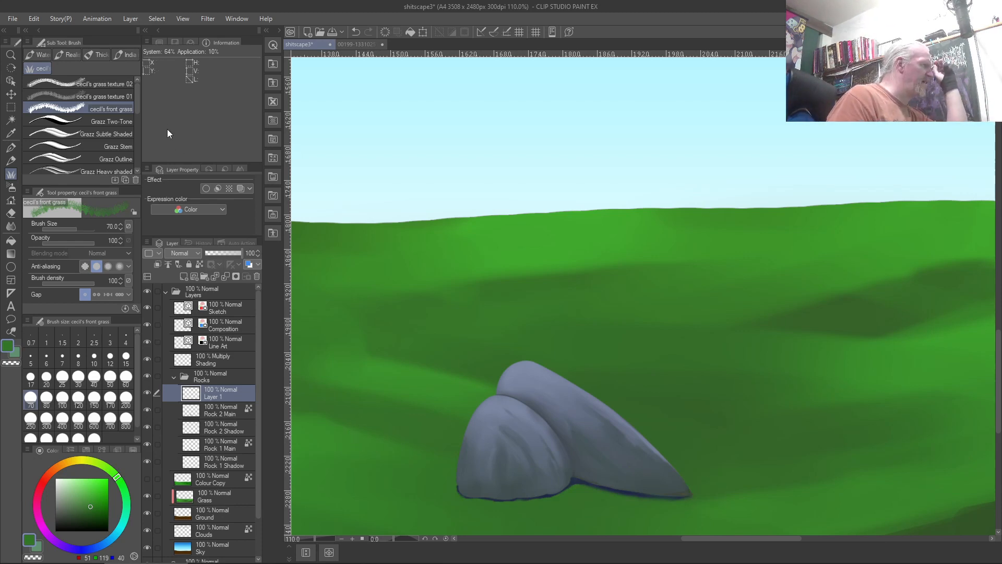
Switch to the ink brush set, shrink the brush to size 7, and undo short test strokes on the rock
left_click(123, 54)
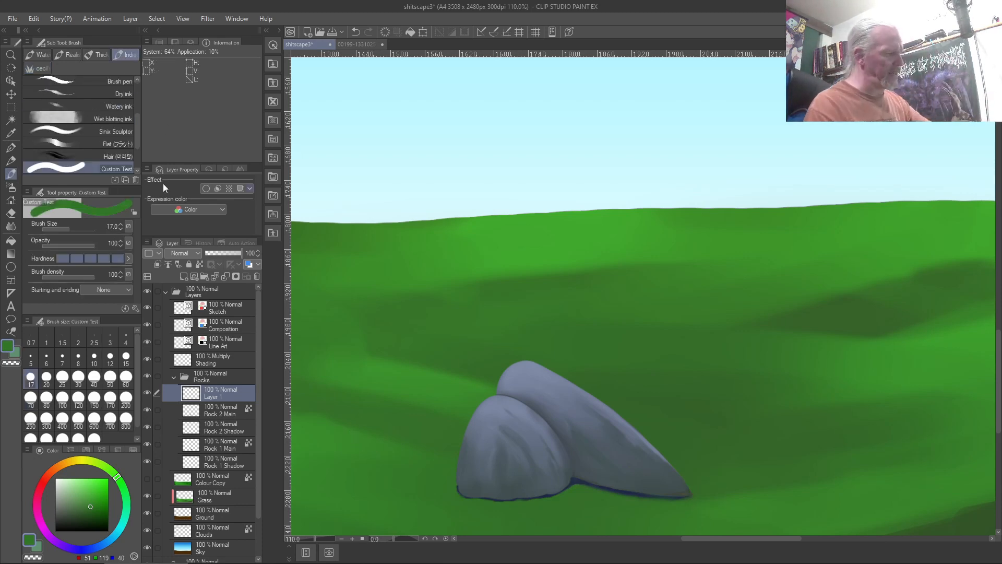
left_click_drag(462, 449, 482, 503)
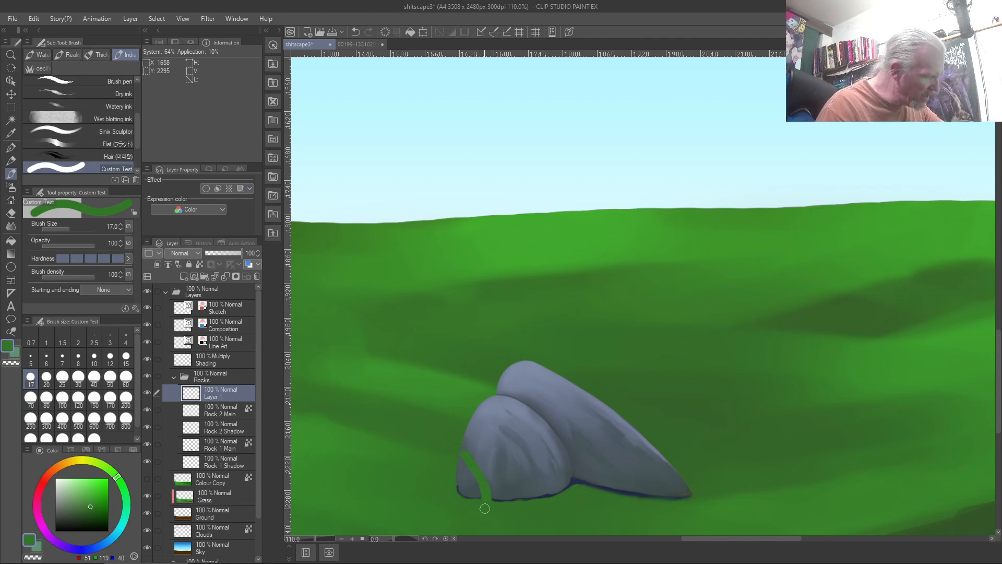
key("ctrl+z")
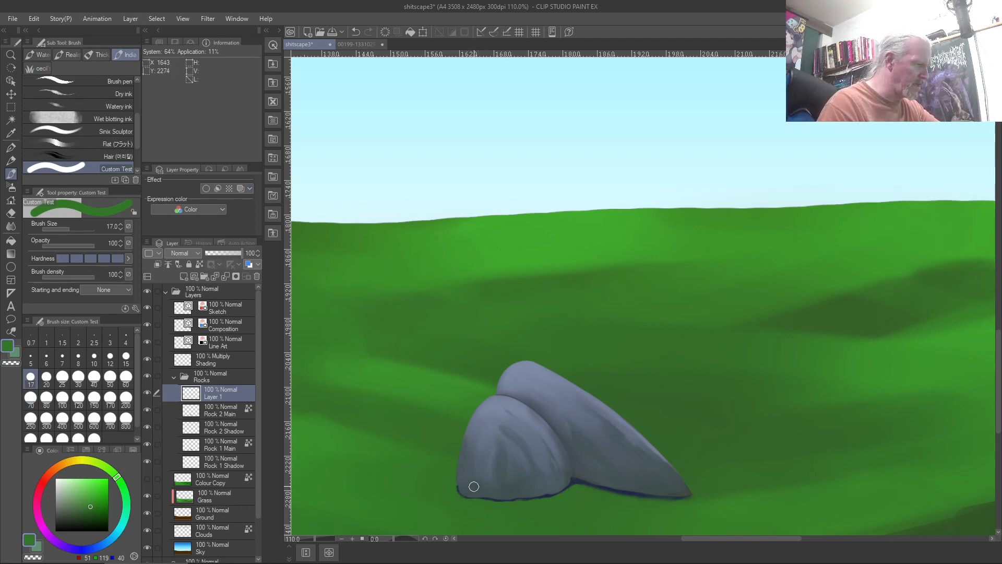
scroll(469, 478, "up", 3)
key("[")
key("[")
key("[")
key("[")
key("[")
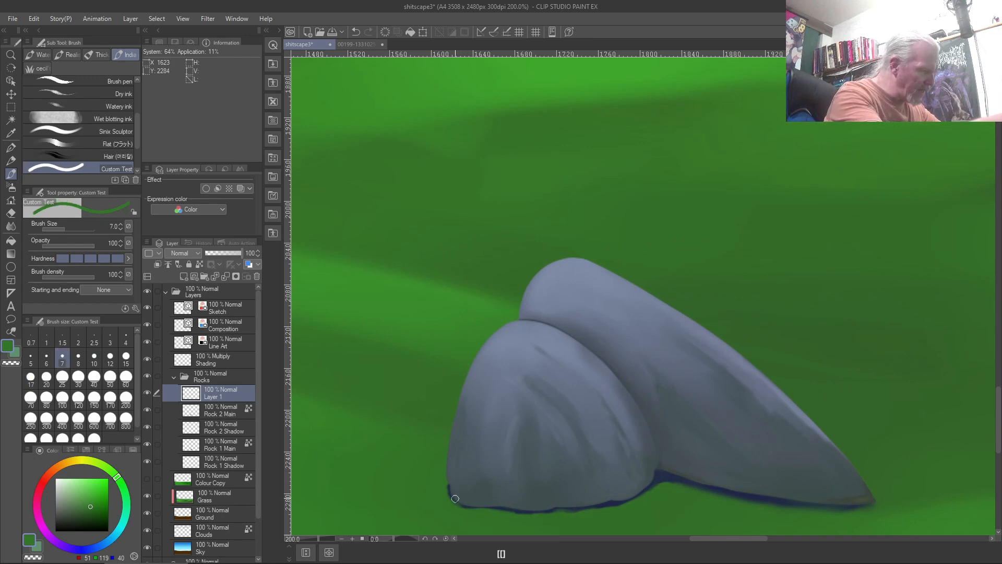
left_click_drag(463, 506, 461, 476)
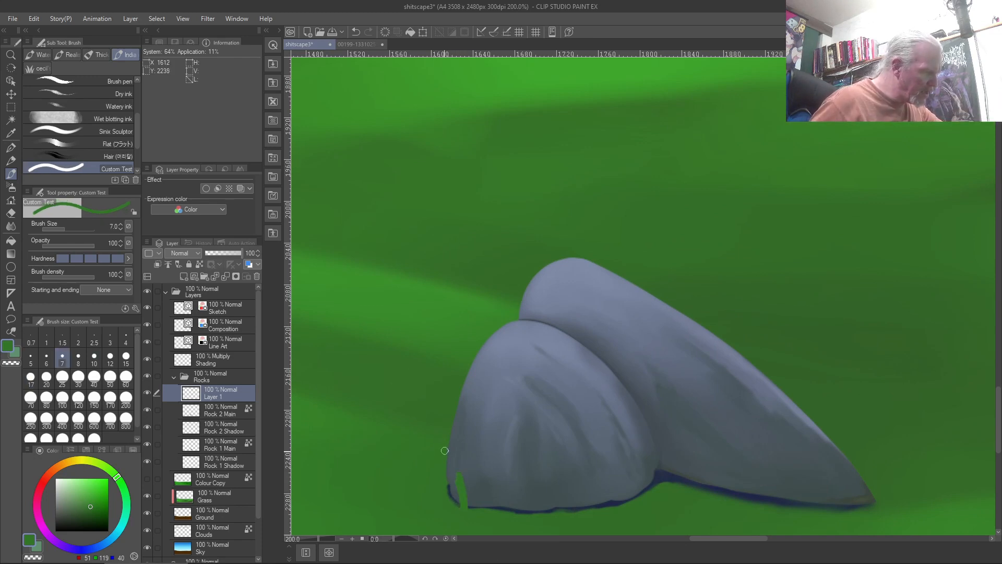
key("ctrl+z")
key("ctrl+z")
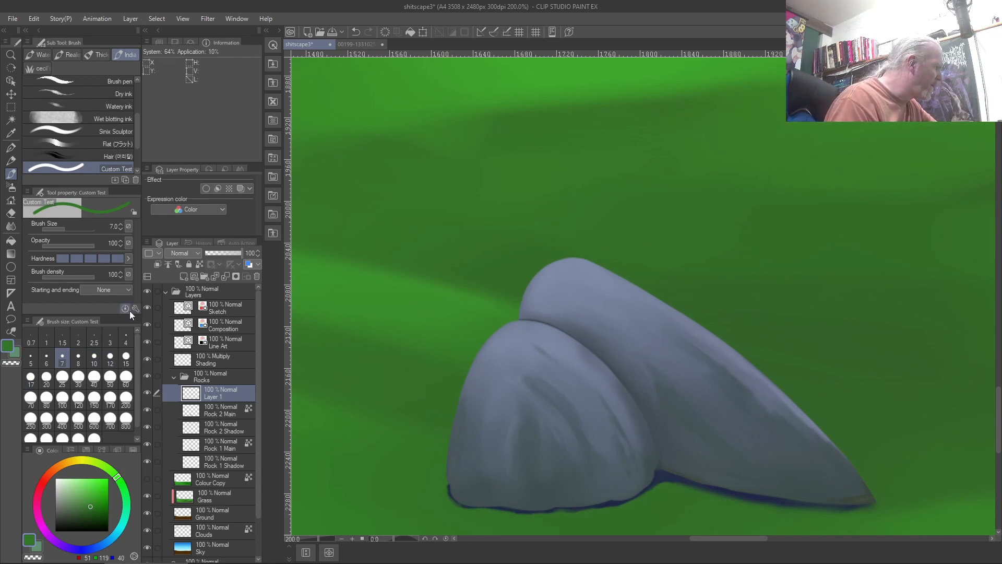
Make strokes taper in brush size at start and end, testing and undoing grass blades on the rock
left_click(107, 291)
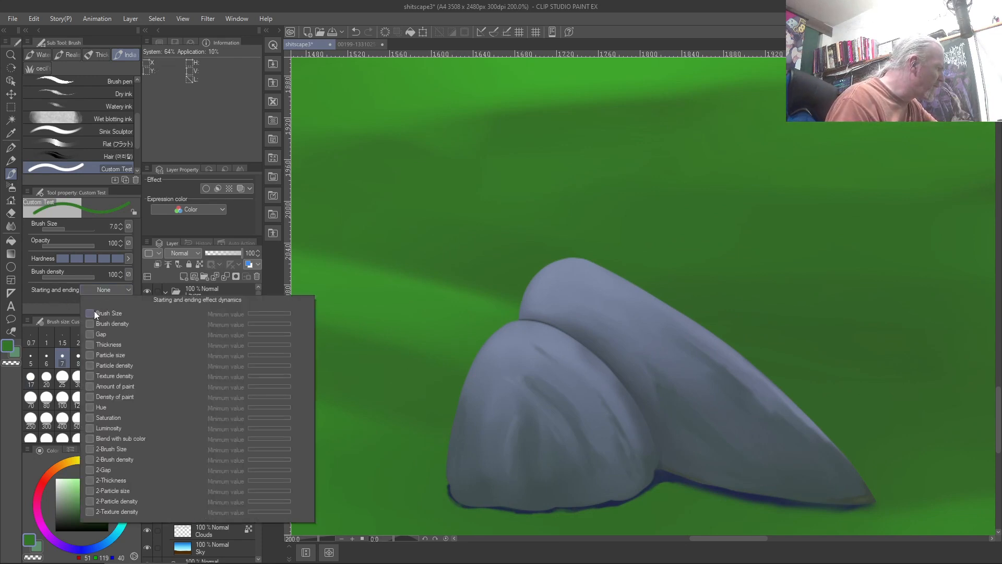
left_click(93, 314)
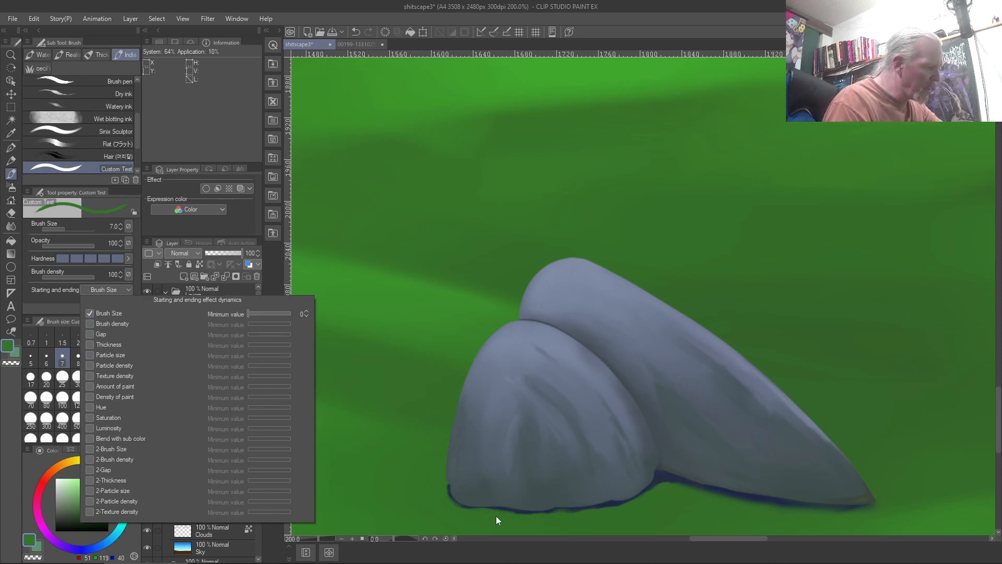
left_click_drag(486, 507, 459, 447)
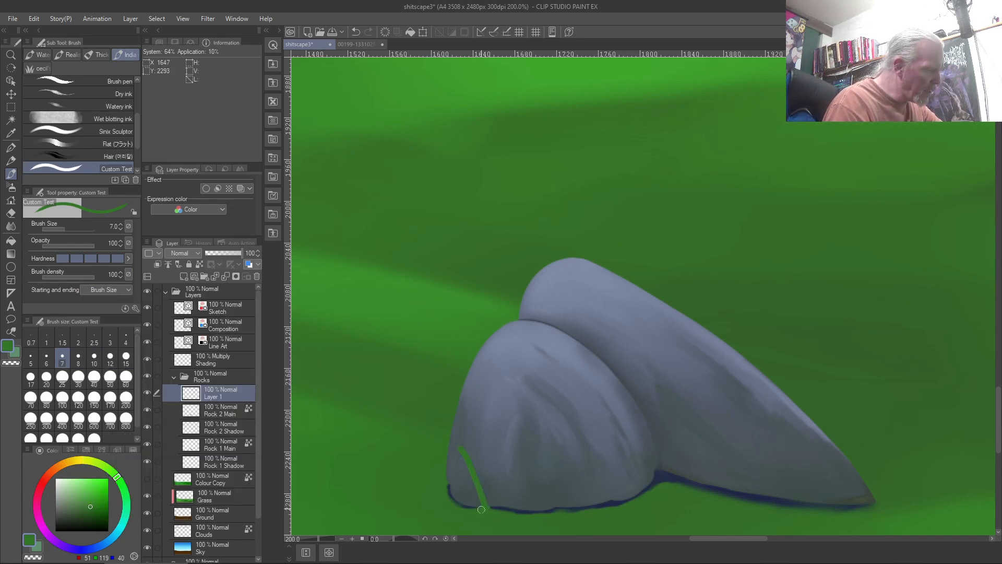
left_click_drag(503, 507, 496, 477)
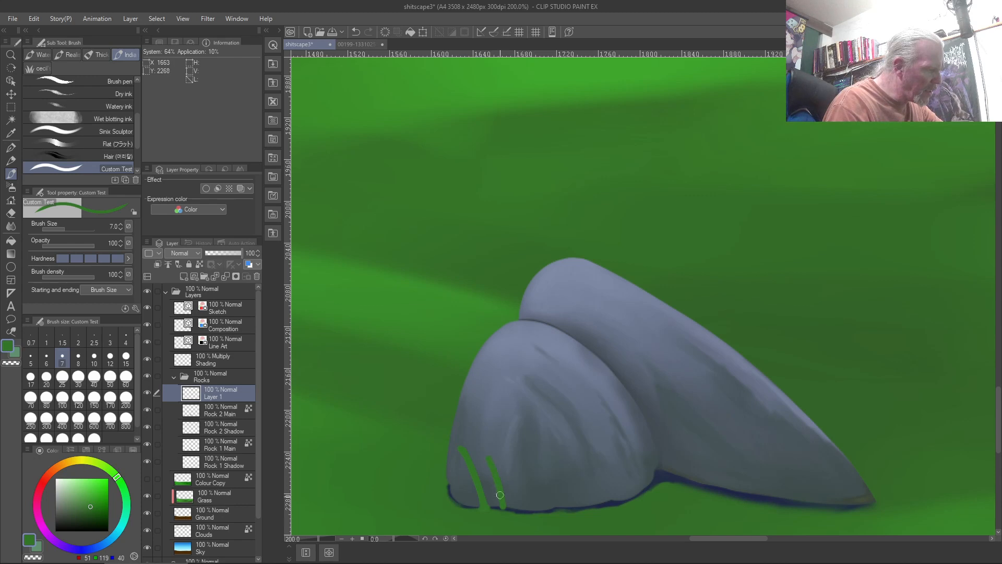
key("ctrl+z")
key("ctrl+z")
left_click_drag(475, 505, 470, 469)
key("ctrl+z")
key("ctrl+z")
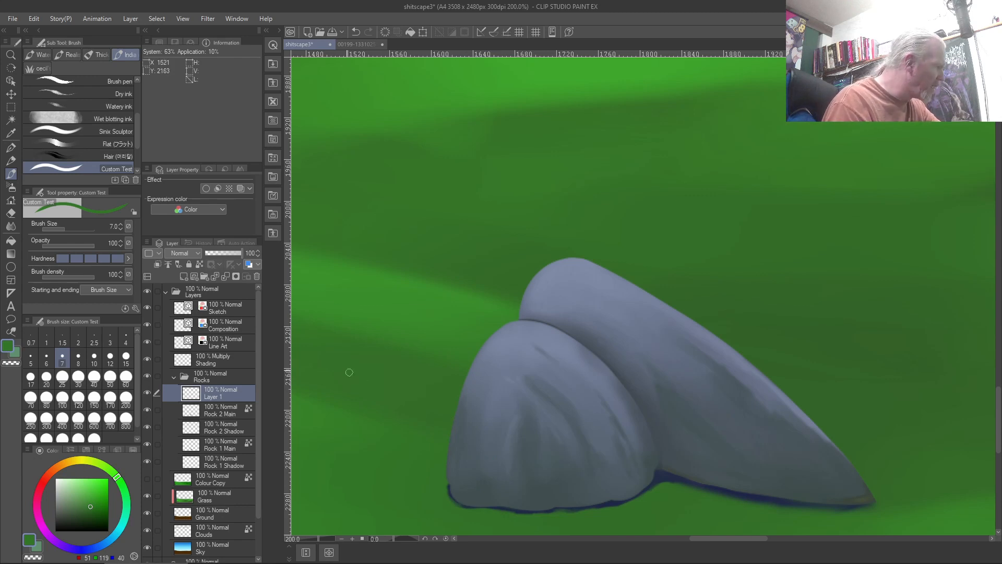
left_click(118, 291)
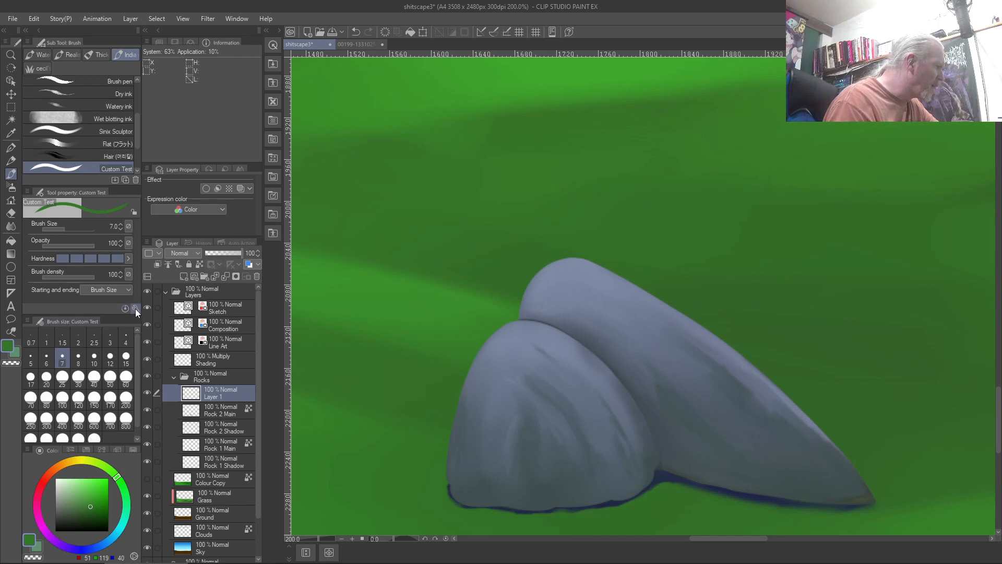
left_click(134, 308)
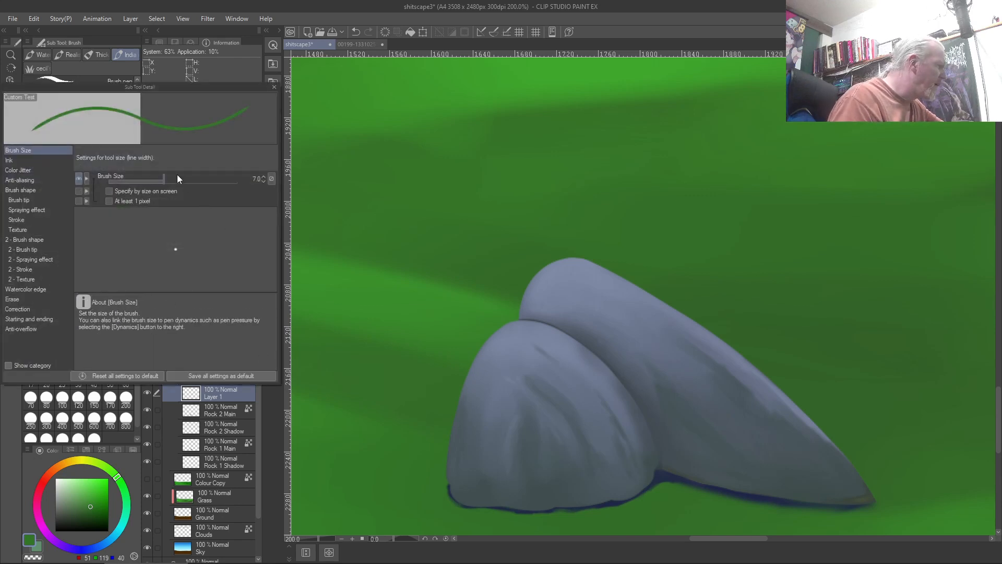
Thin the brush, shorten the ending taper, and test grass blades up the rock before undoing them
mouse_move(165, 183)
left_mouse_down()
mouse_move(183, 184)
mouse_move(162, 184)
left_mouse_up()
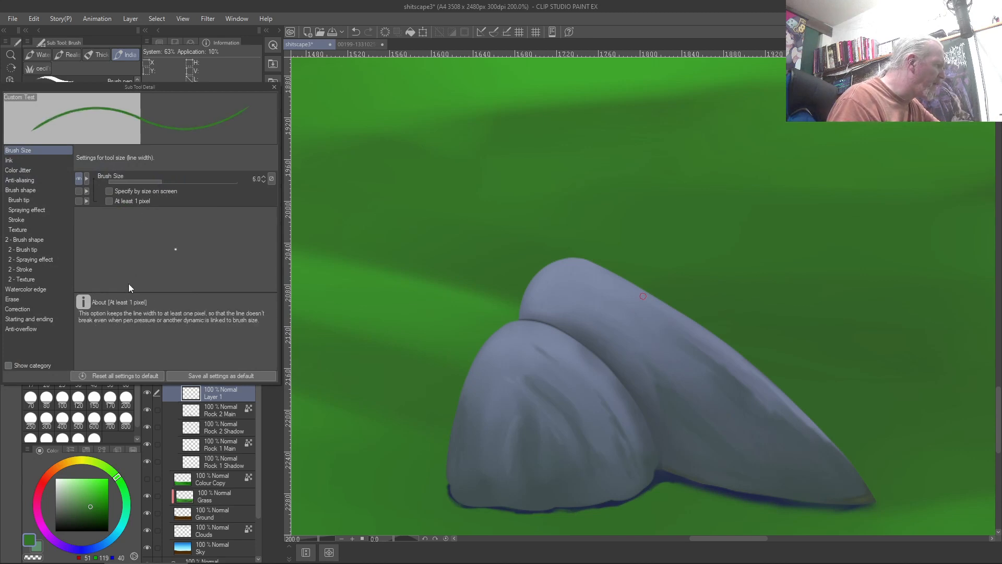
left_click(41, 319)
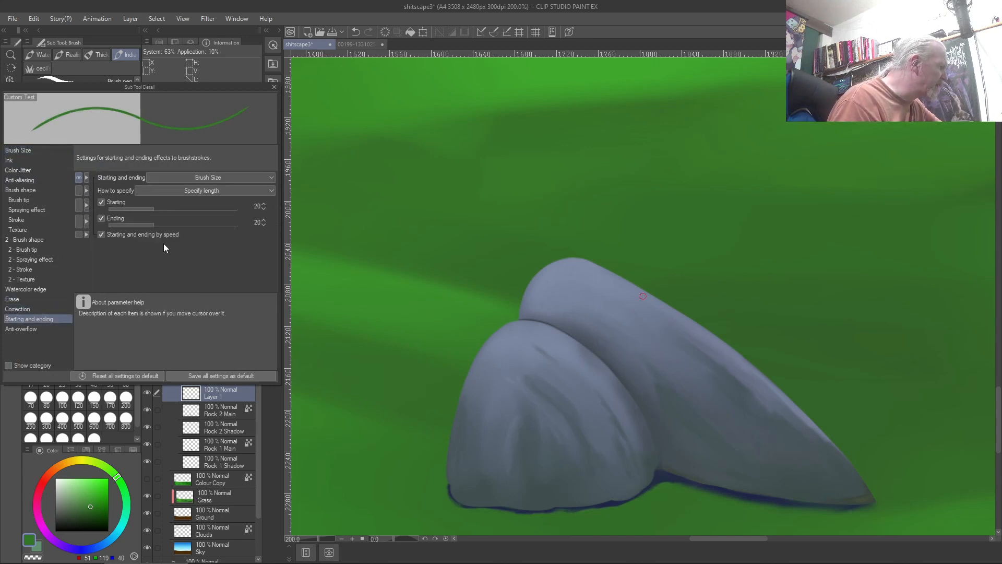
left_click_drag(152, 225, 137, 226)
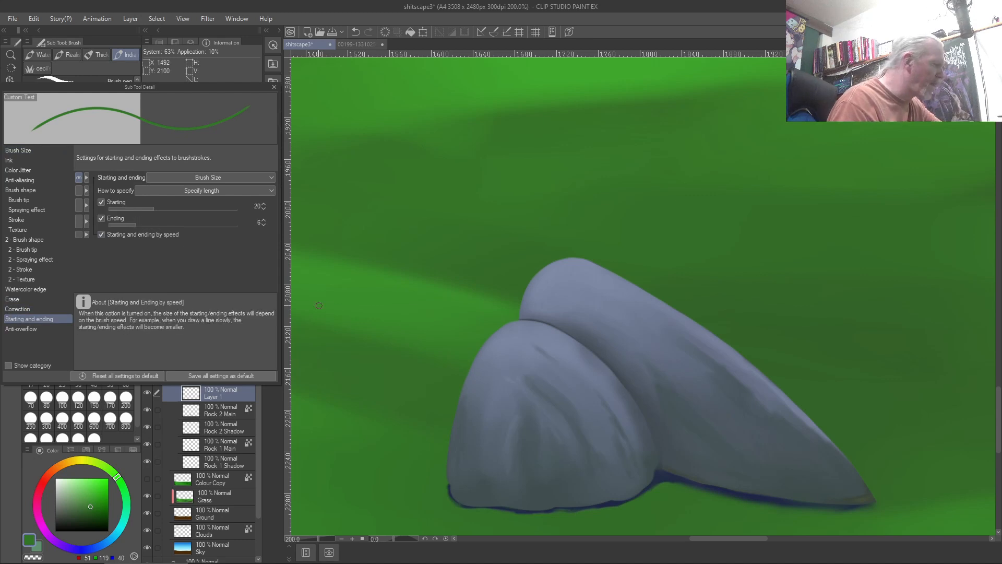
mouse_move(576, 509)
left_mouse_down()
mouse_move(571, 483)
mouse_move(532, 431)
left_mouse_up()
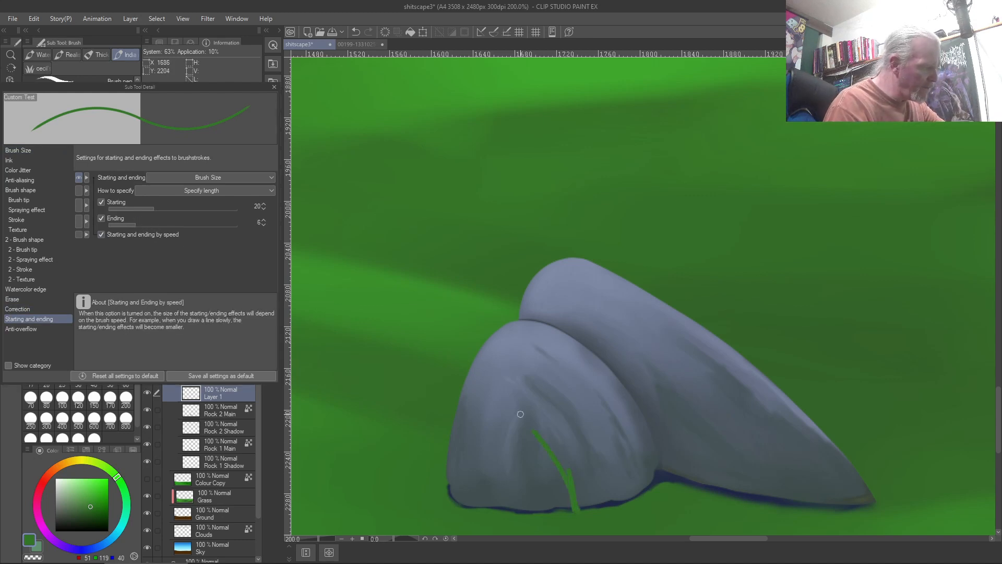
mouse_move(576, 509)
left_mouse_down()
mouse_move(547, 439)
mouse_move(572, 422)
left_mouse_up()
left_click_drag(608, 509, 595, 472)
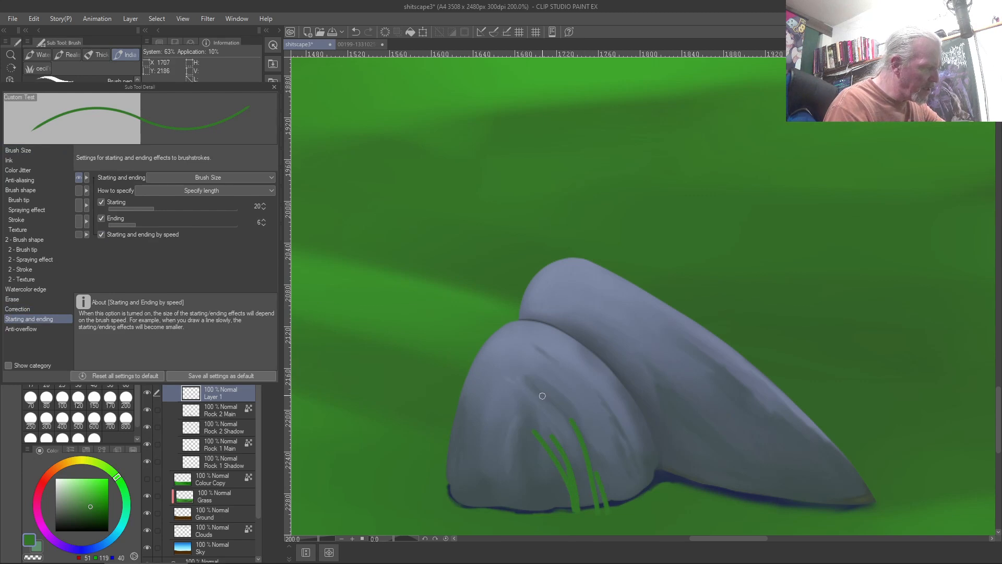
left_click_drag(616, 504, 545, 386)
key("ctrl+z")
key("ctrl+z")
key("ctrl+z")
key("ctrl+z")
key("ctrl+z")
key("ctrl+z")
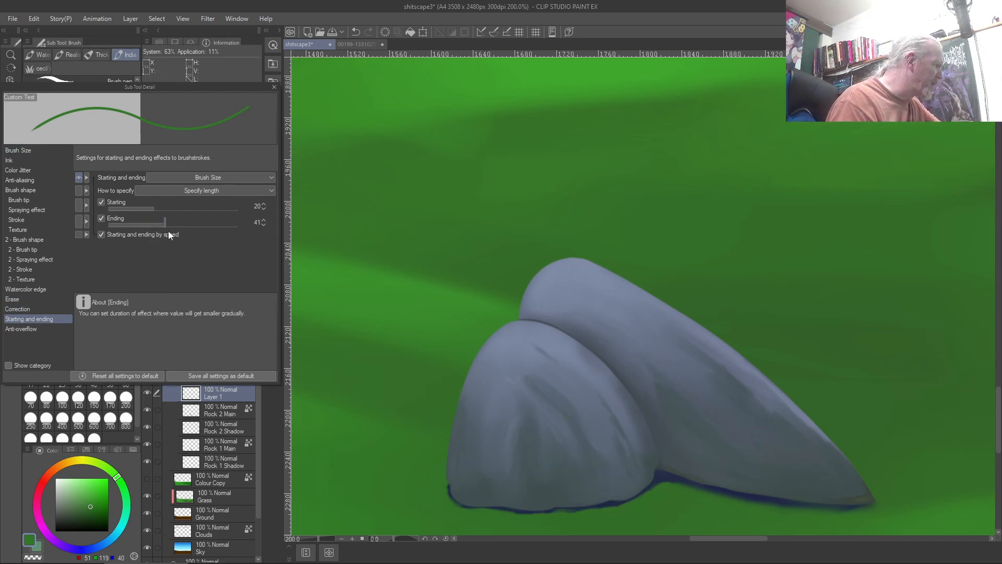
Lengthen the ending taper to 550 and test tapered blades at the rock's base, then clear them
left_click_drag(156, 229, 204, 226)
mouse_move(589, 509)
left_mouse_down()
mouse_move(560, 444)
mouse_move(575, 460)
mouse_move(570, 493)
mouse_move(555, 459)
left_mouse_up()
left_click_drag(546, 502, 536, 455)
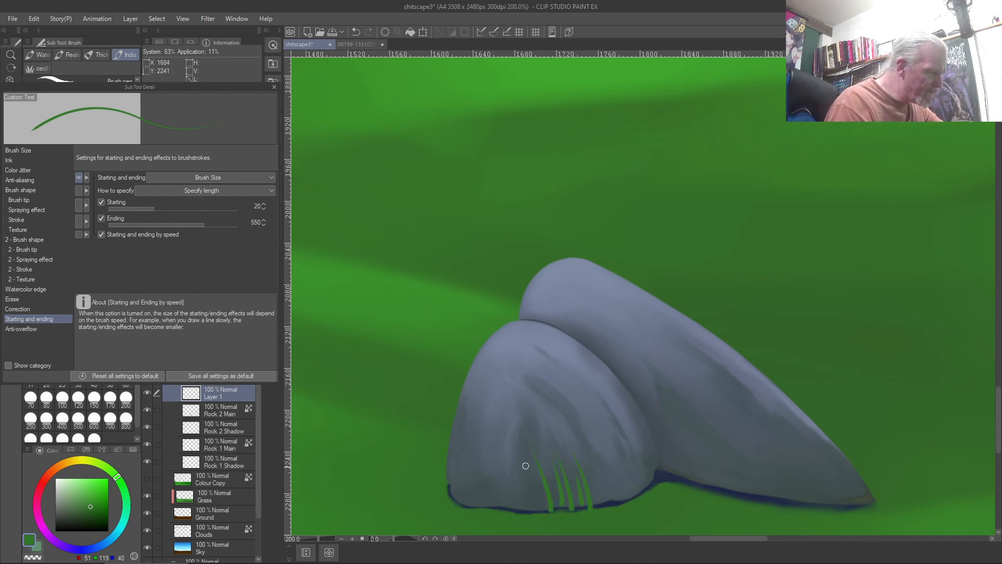
mouse_move(547, 507)
left_mouse_down()
mouse_move(498, 416)
mouse_move(528, 449)
left_mouse_up()
key("Delete")
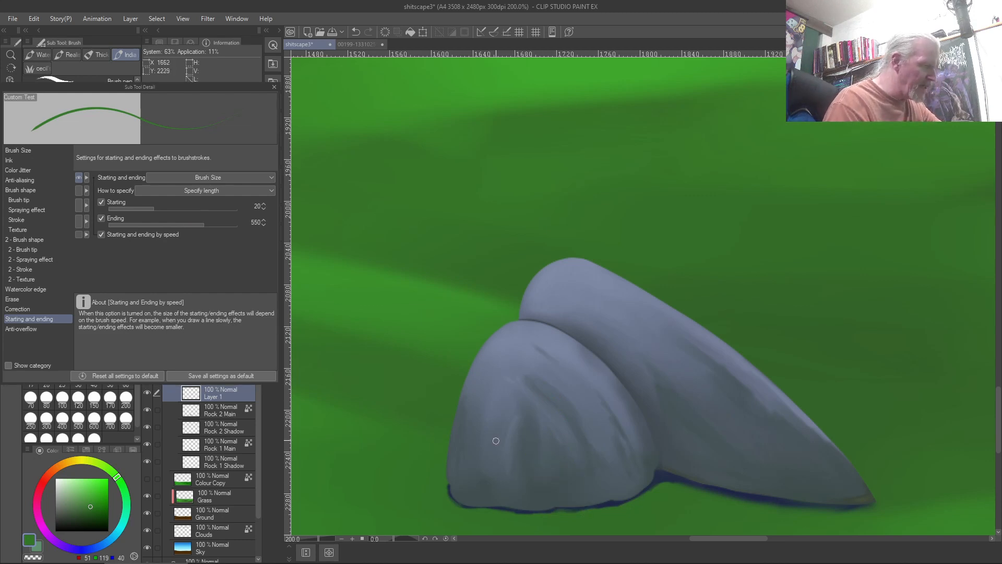
Paint grass blades at the right rock's base using greens sampled from the canvas
left_click_drag(844, 504, 845, 473)
mouse_move(844, 508)
left_mouse_down()
mouse_move(848, 464)
mouse_move(852, 514)
mouse_move(860, 488)
left_mouse_up()
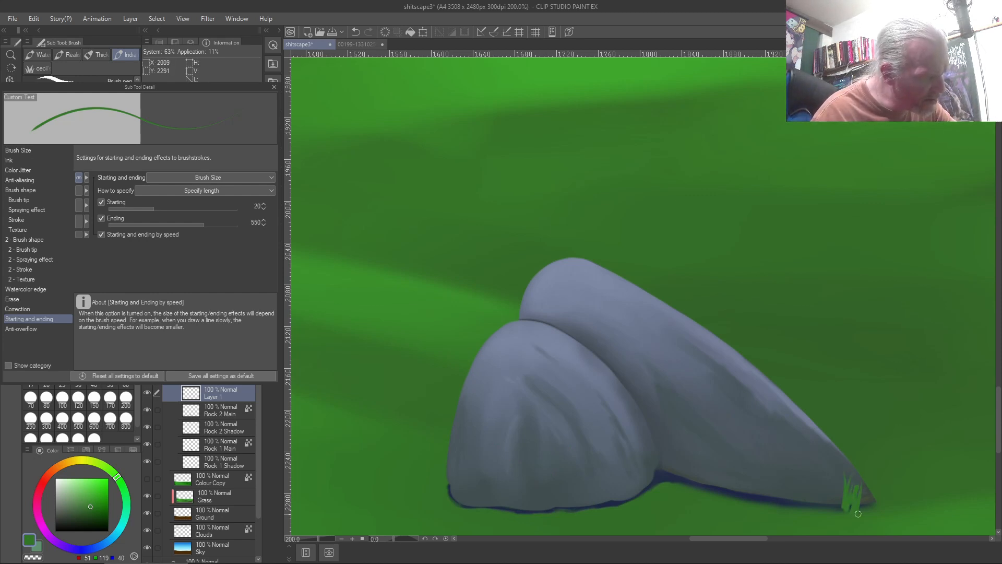
key("c")
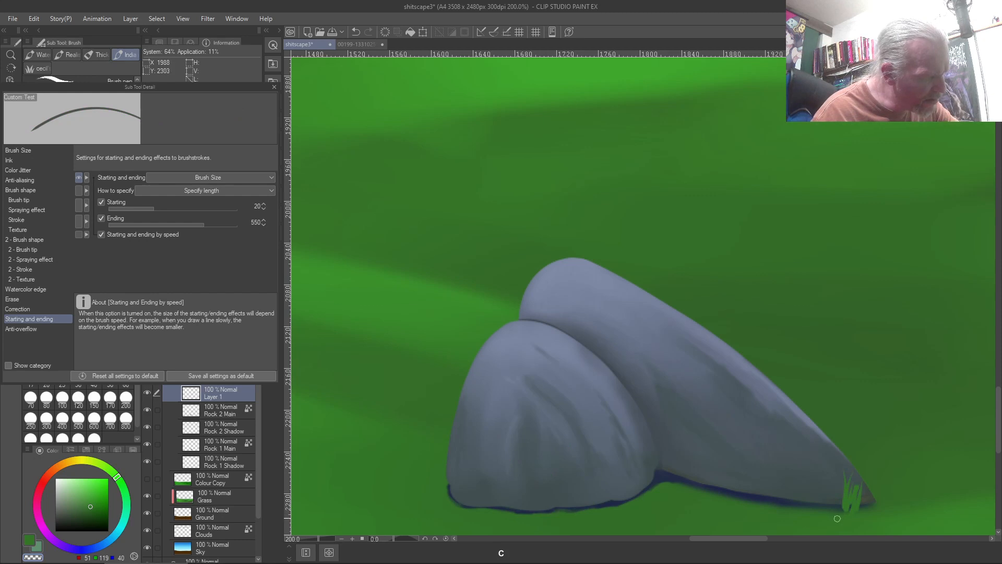
right_click(833, 510)
left_click_drag(837, 506, 833, 478)
right_click(825, 506)
right_click(814, 512)
mouse_move(823, 511)
left_mouse_down()
mouse_move(826, 481)
mouse_move(824, 511)
mouse_move(807, 476)
mouse_move(816, 514)
mouse_move(802, 499)
mouse_move(807, 469)
mouse_move(783, 509)
mouse_move(796, 509)
mouse_move(815, 457)
mouse_move(782, 509)
mouse_move(798, 478)
left_mouse_up()
Extend the grass tuft along the base over the shadow line, then hide the grass layer to compare
left_click_drag(779, 514, 781, 489)
mouse_move(777, 511)
left_mouse_down()
mouse_move(759, 484)
mouse_move(773, 491)
mouse_move(770, 512)
mouse_move(766, 499)
mouse_move(780, 507)
mouse_move(775, 489)
mouse_move(785, 510)
mouse_move(760, 476)
mouse_move(771, 503)
mouse_move(755, 487)
left_mouse_up()
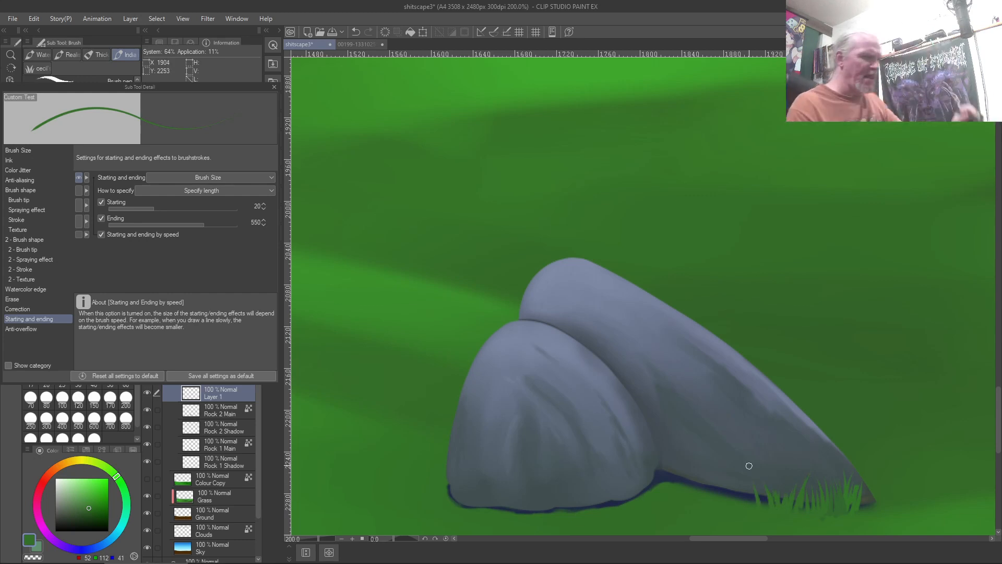
mouse_move(865, 507)
left_mouse_down()
mouse_move(870, 478)
mouse_move(881, 479)
mouse_move(859, 484)
left_mouse_up()
left_click_drag(763, 505, 758, 485)
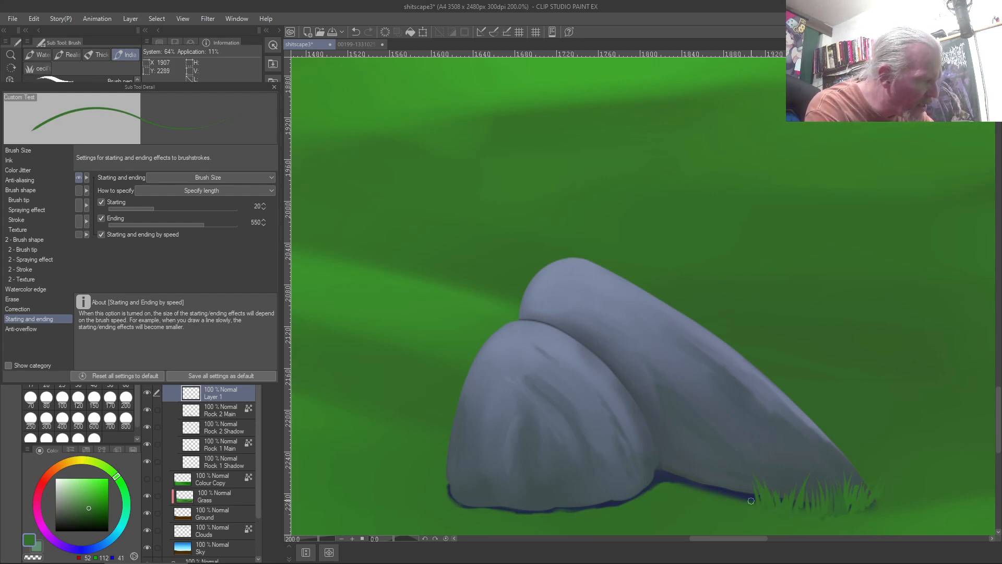
mouse_move(756, 502)
left_mouse_down()
mouse_move(738, 478)
mouse_move(749, 504)
mouse_move(730, 478)
mouse_move(751, 505)
mouse_move(735, 472)
mouse_move(736, 500)
mouse_move(712, 473)
mouse_move(724, 497)
mouse_move(716, 476)
mouse_move(707, 491)
mouse_move(720, 496)
mouse_move(704, 461)
mouse_move(708, 495)
mouse_move(689, 468)
mouse_move(700, 495)
mouse_move(692, 472)
left_mouse_up()
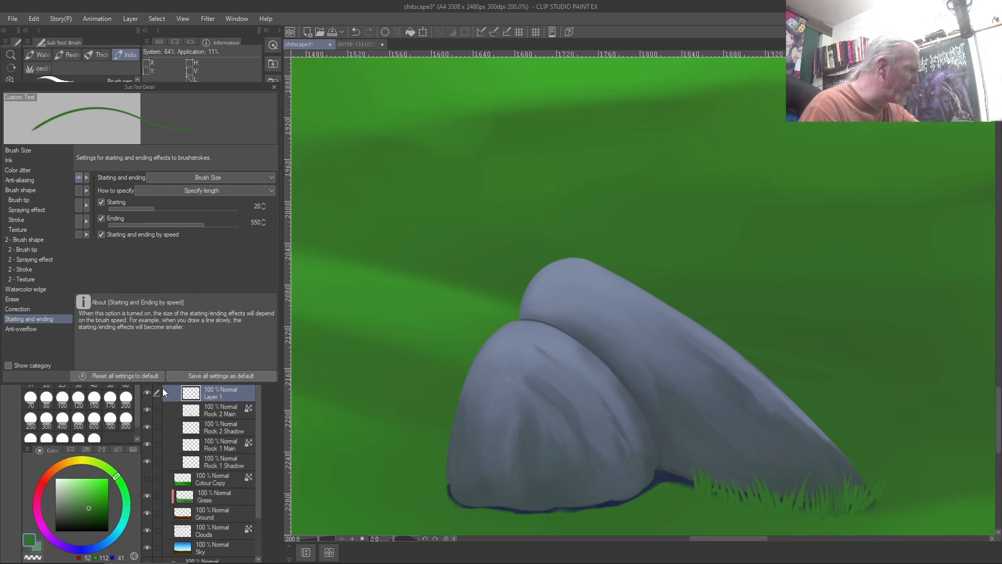
left_click(146, 392)
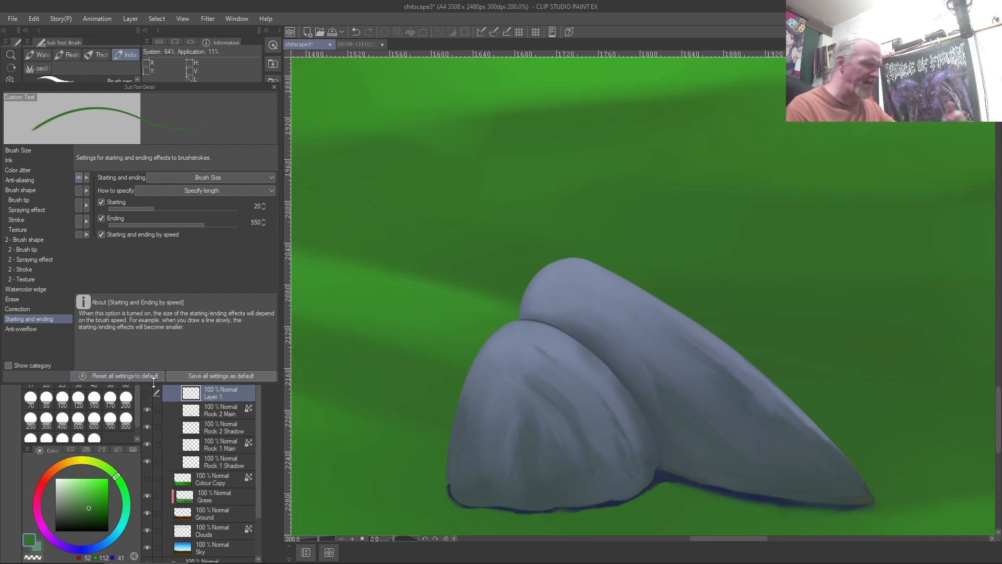
Fit the landscape to the window, show the grass layer again, then view the full nine-tile rocks reference
key("ctrl+0")
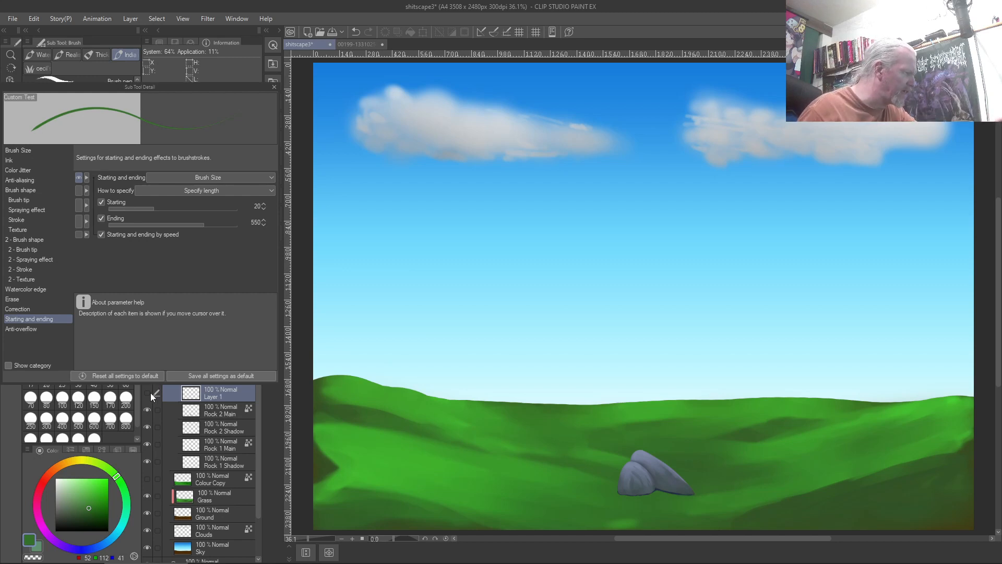
left_click(146, 392)
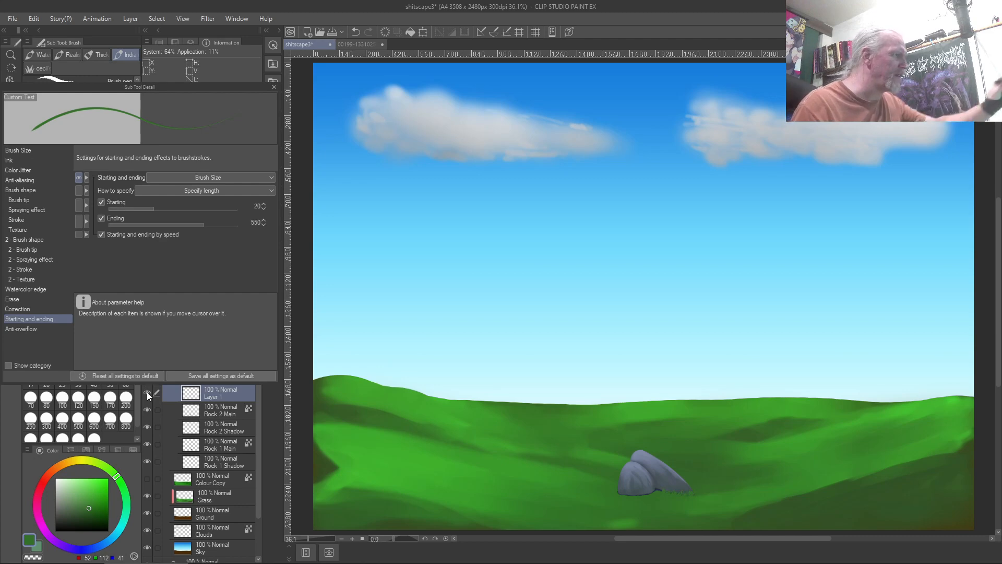
left_click(358, 45)
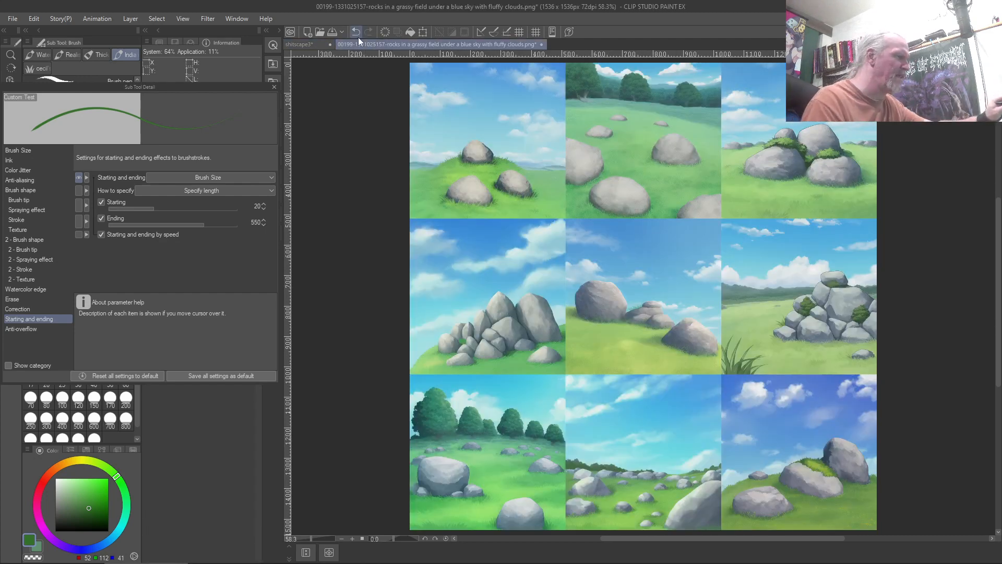
scroll(471, 197, "up", 3)
scroll(470, 197, "up", 5)
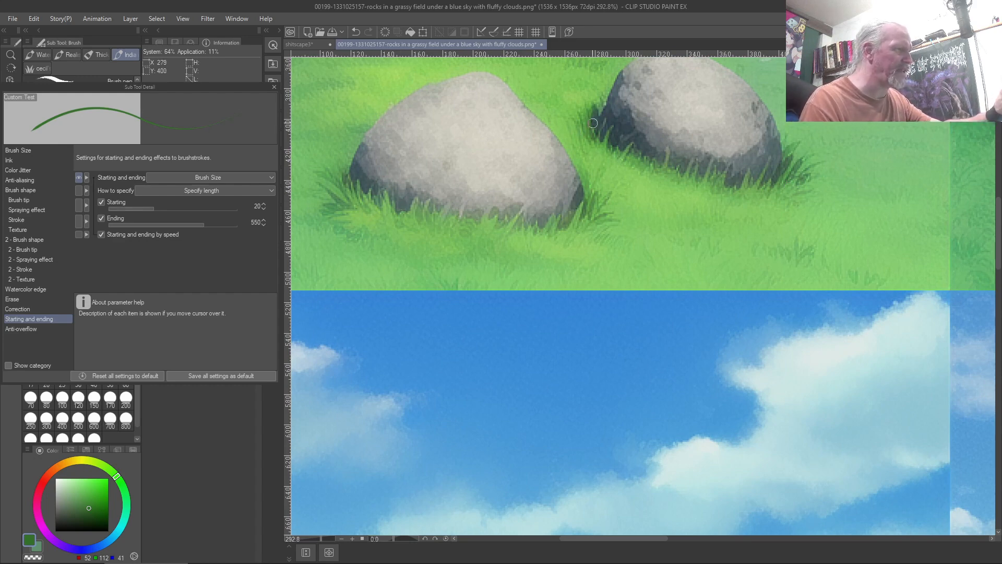
scroll(594, 121, "down", 4)
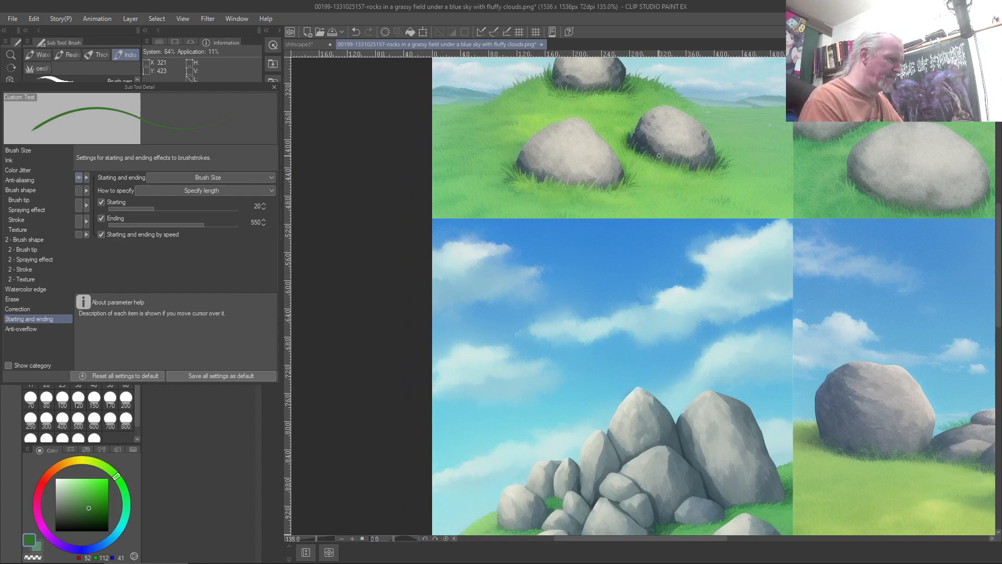
scroll(659, 156, "down", 4)
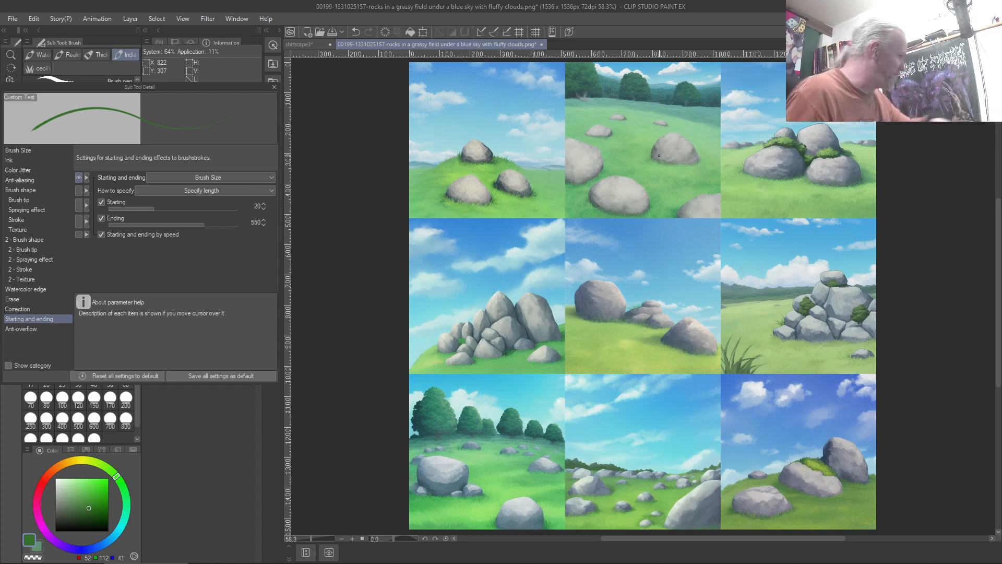
Return to the shitscape3 painting, set the brush's ending taper to 5000, and sample the grass green
left_click(305, 47)
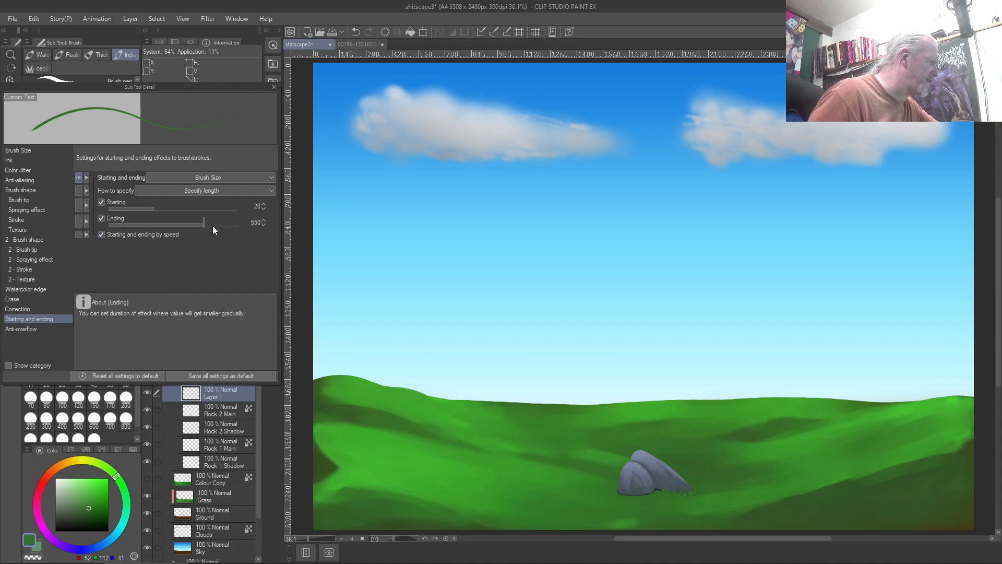
left_click_drag(205, 226, 263, 267)
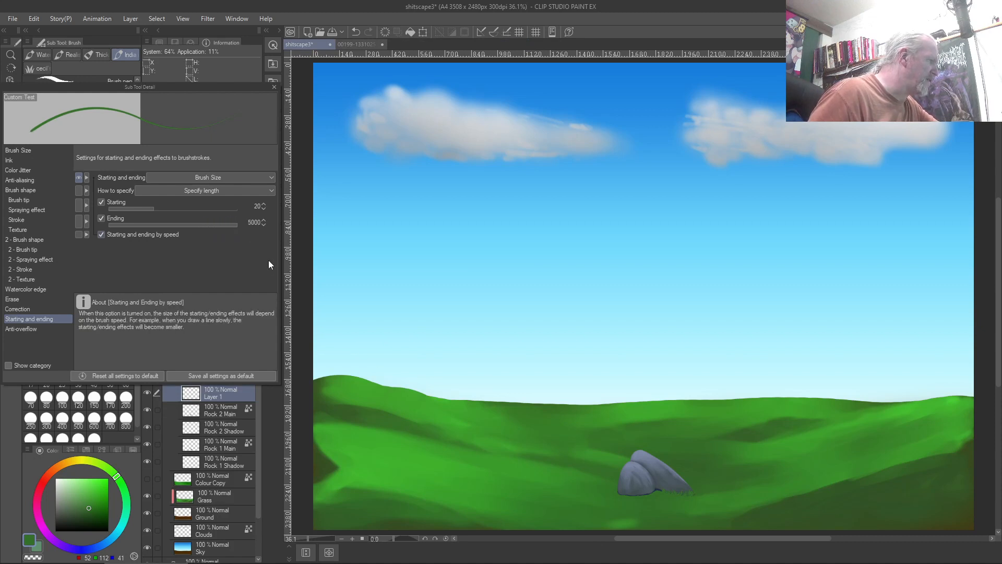
scroll(603, 468, "up", 3)
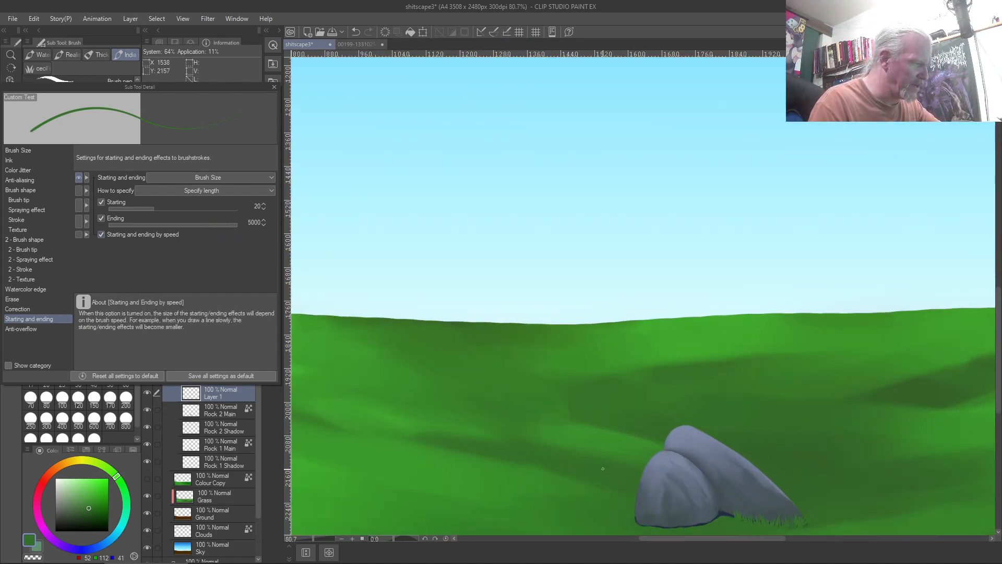
left_click_drag(558, 495, 468, 284)
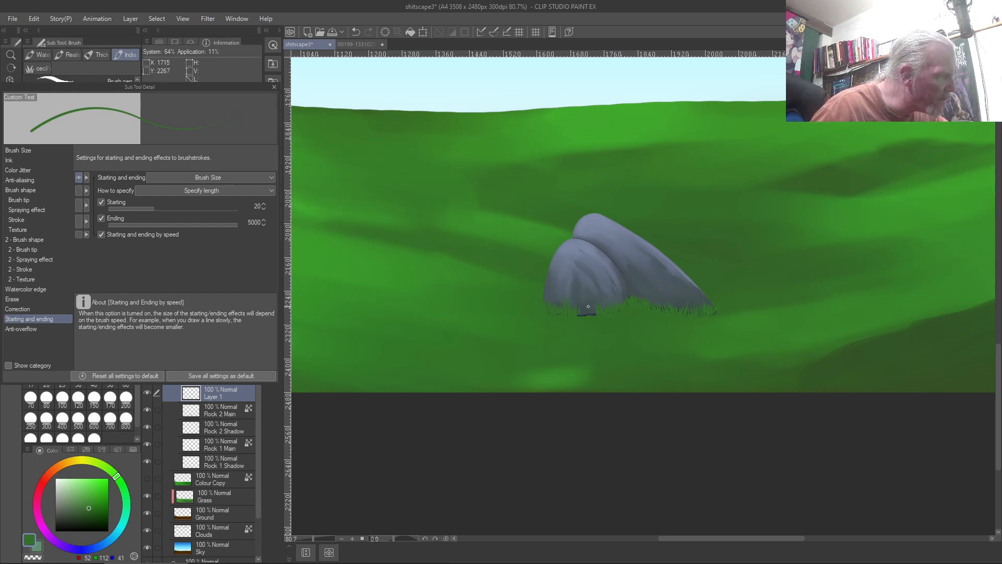
right_click(585, 327)
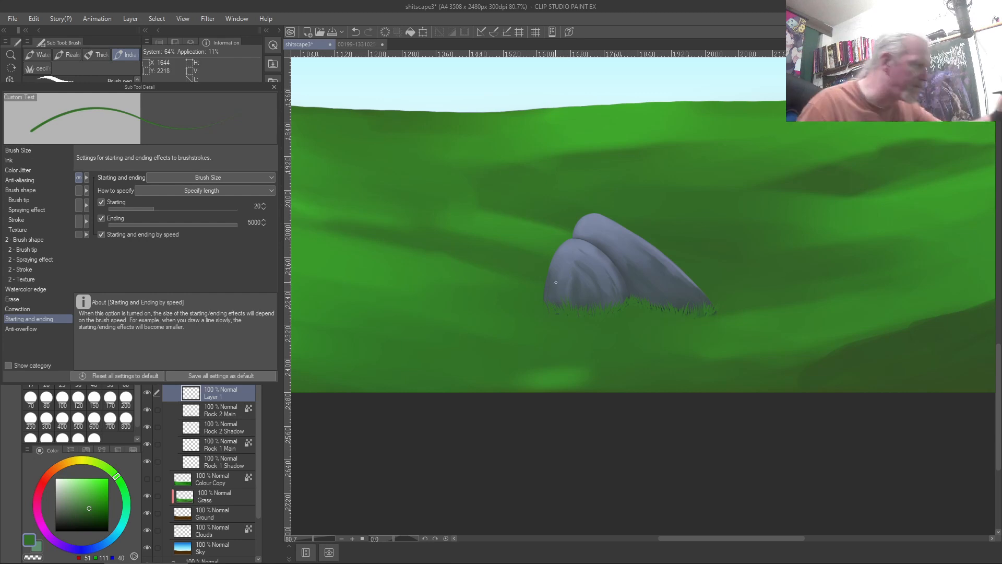
key("ctrl+0")
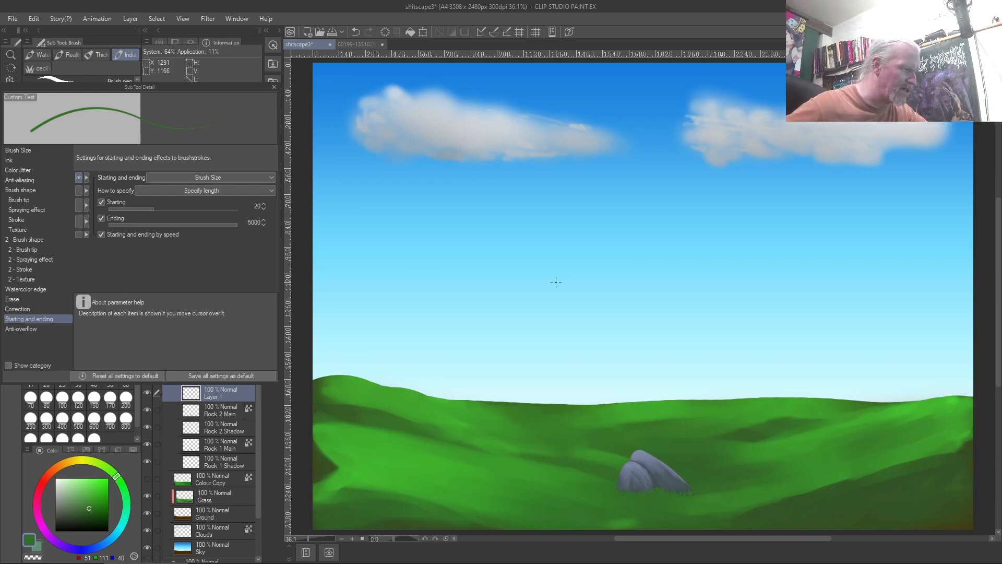
Zoom in close on the rock and paint fine tapered grass blades along its base
scroll(555, 283, "up", 3)
scroll(555, 282, "down", 3)
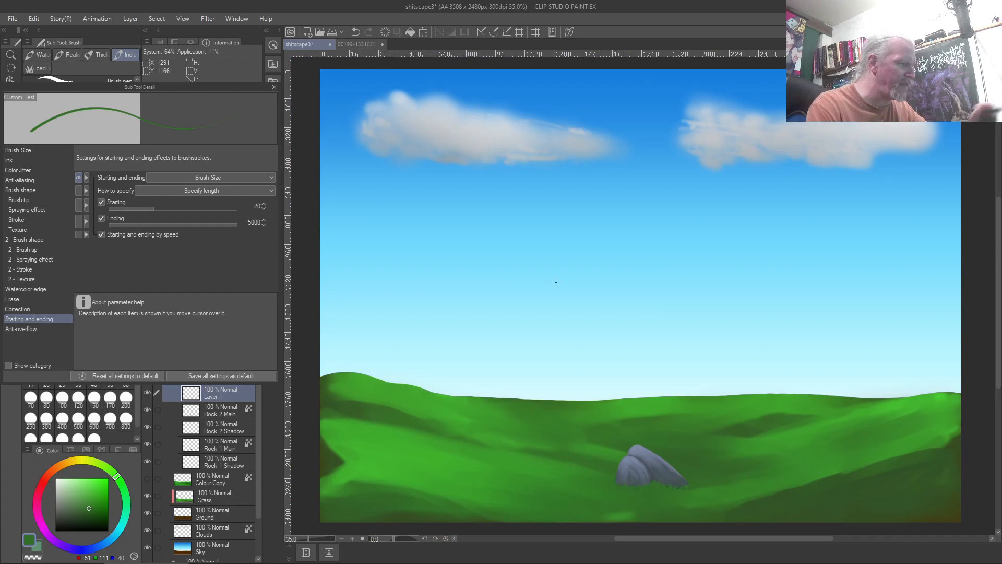
left_click_drag(585, 488, 454, 315)
scroll(462, 316, "up", 3)
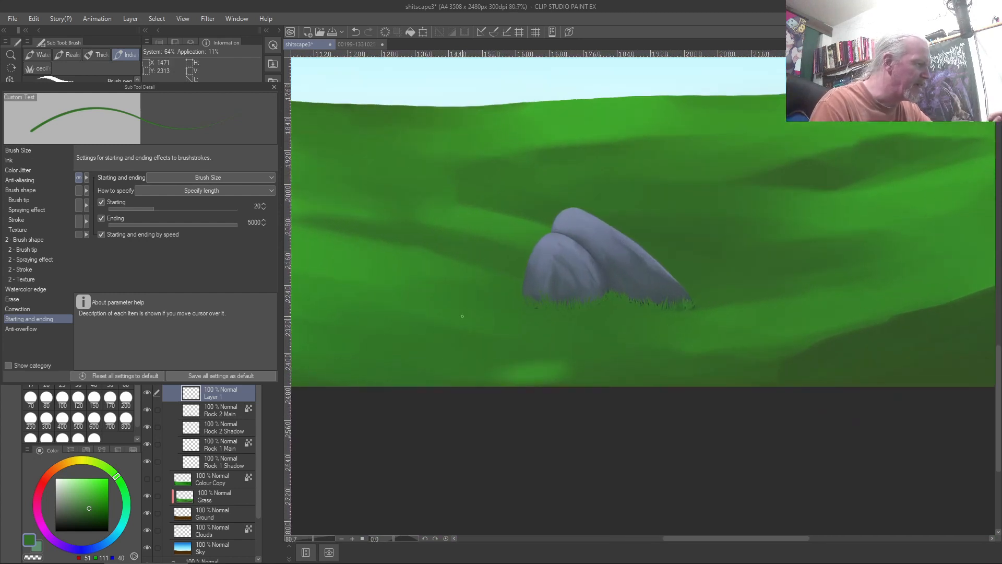
scroll(462, 316, "up", 1)
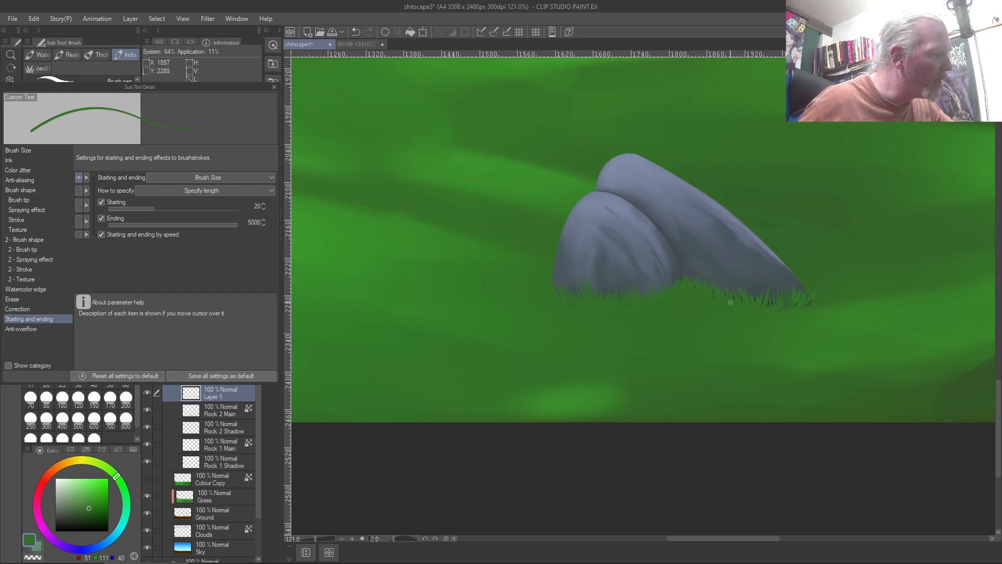
mouse_move(752, 304)
left_mouse_down()
mouse_move(753, 286)
mouse_move(776, 281)
left_mouse_up()
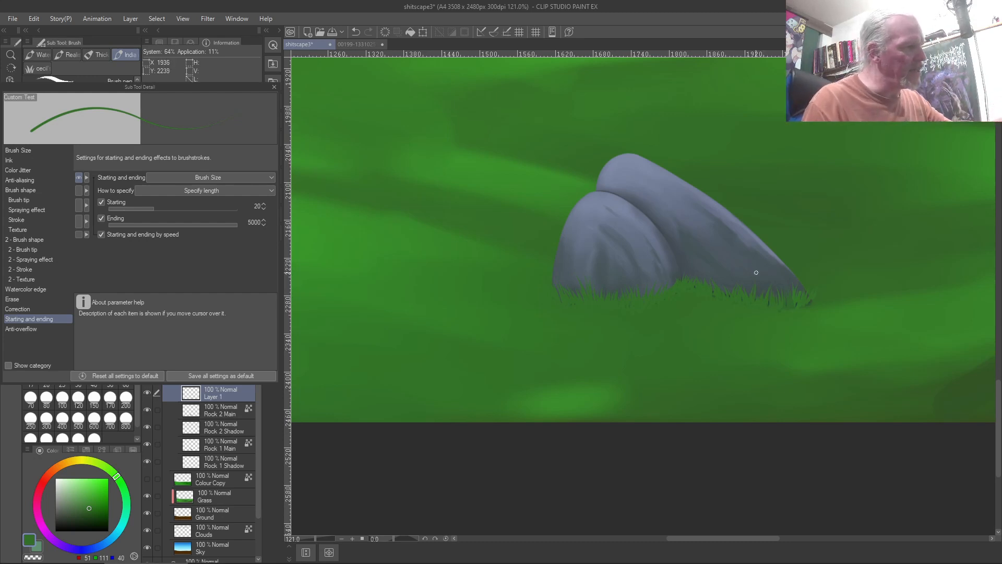
Sample the rock's blue-grey, select Rock 2 Main, enlarge the brush and set Starting and ending to None
right_click(765, 273)
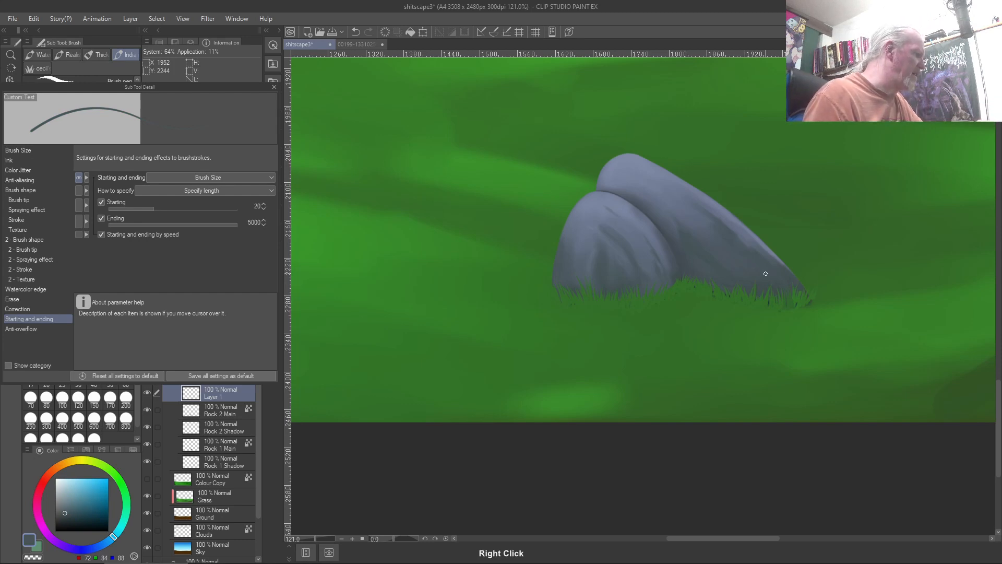
left_click(221, 410)
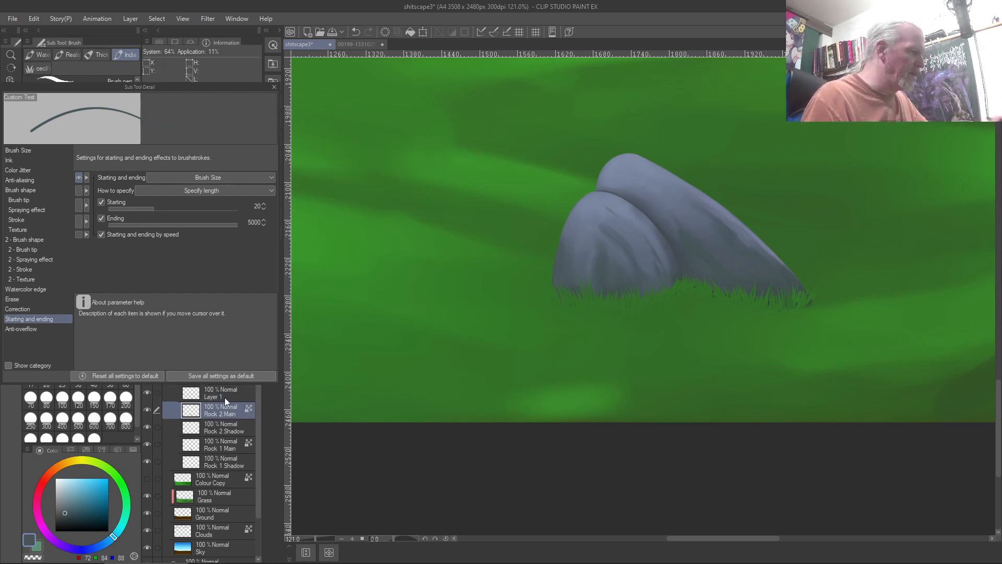
key("bracketright")
key("bracketright")
key("bracketright")
key("bracketright")
key("bracketright")
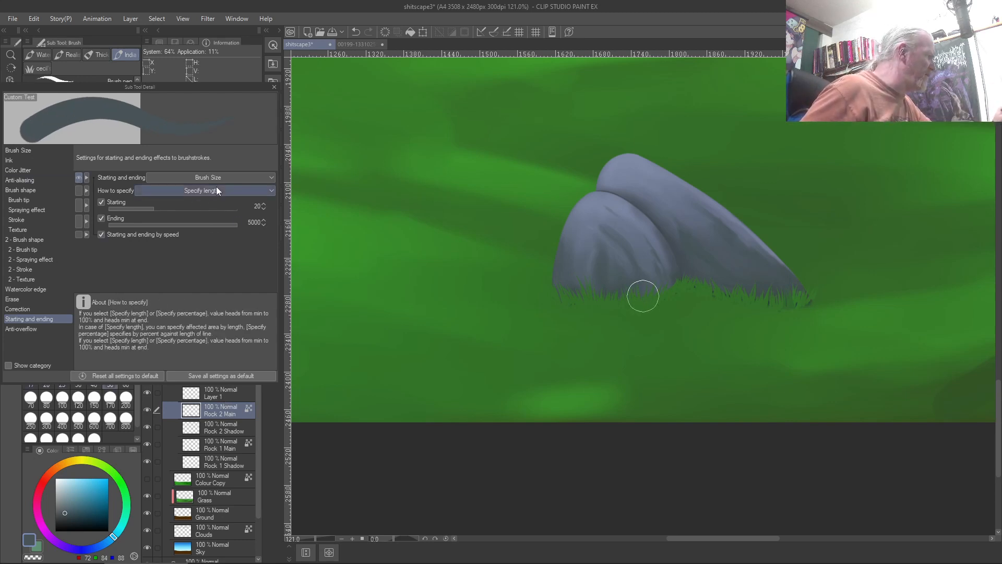
left_click(196, 176)
left_click(168, 202)
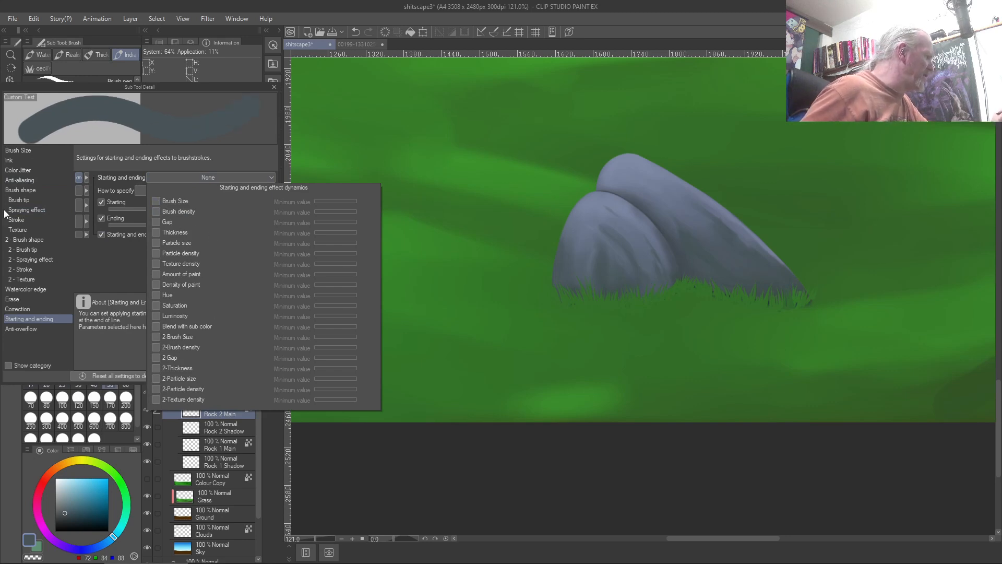
left_click(15, 176)
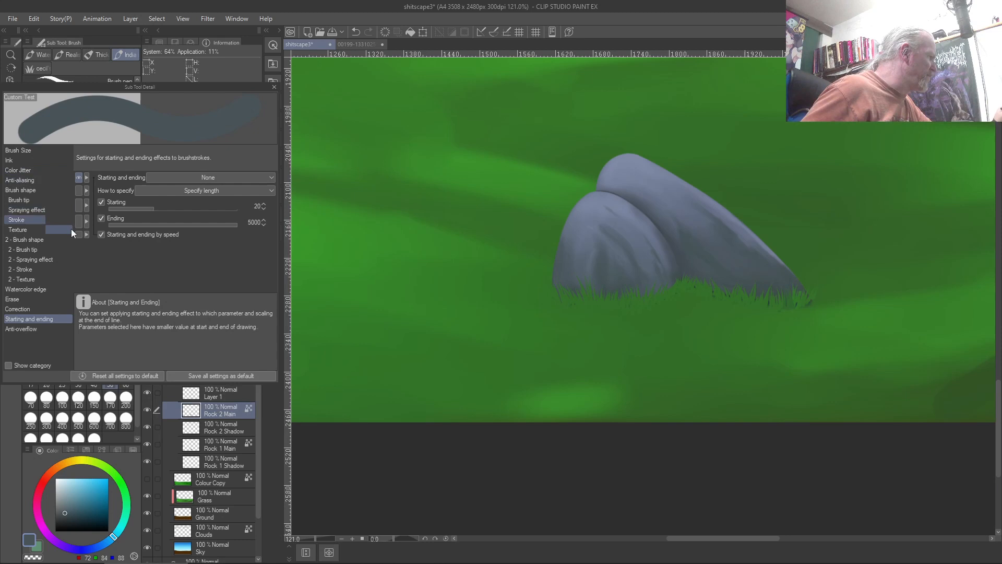
Make the brush's Ink opacity respond to pen pressure and switch the drawing colour to black
left_click(18, 173)
left_click(25, 183)
left_click(17, 191)
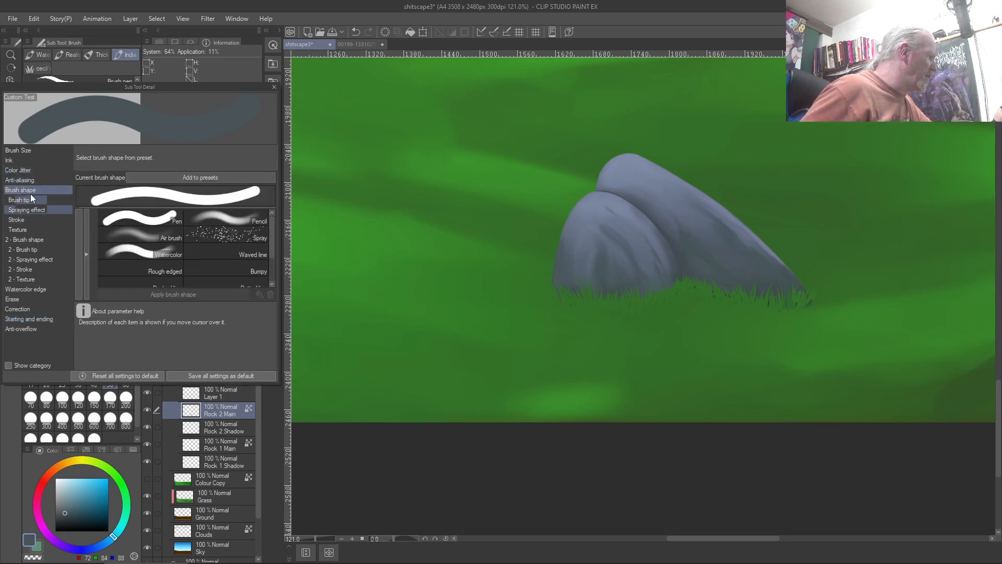
left_click(16, 161)
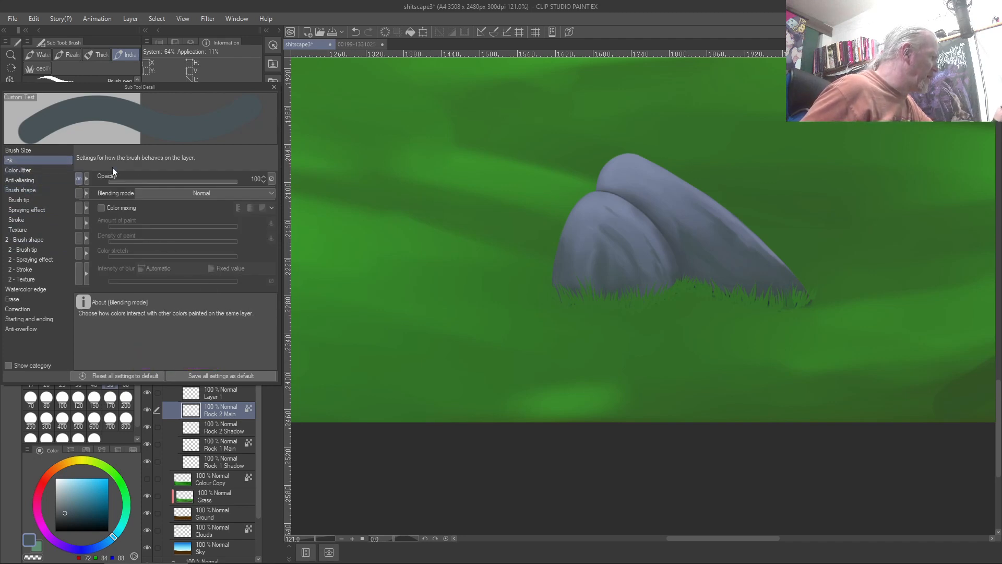
left_click(271, 180)
left_click(272, 206)
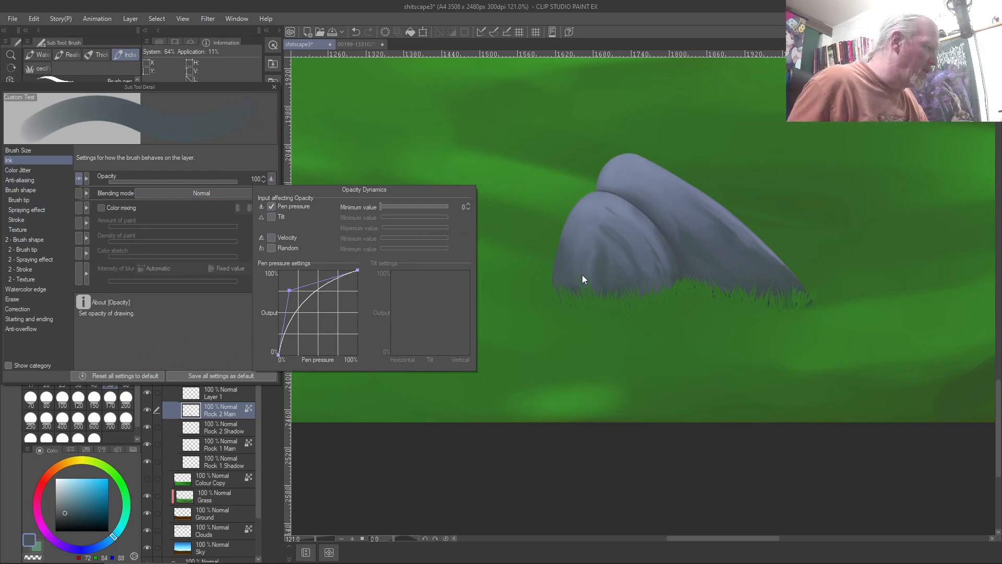
left_click(570, 285)
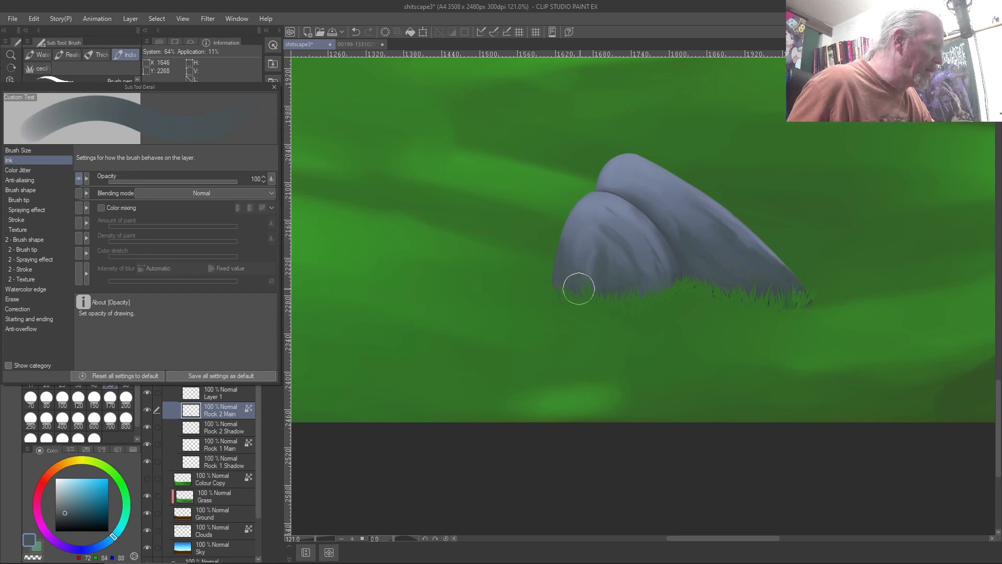
left_click(56, 531)
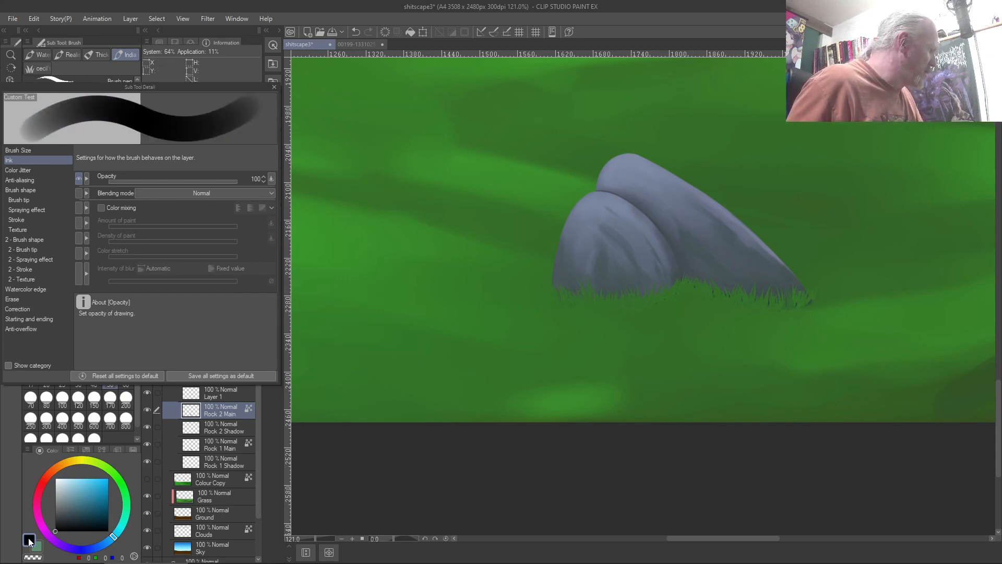
Try dark shadow strokes at the rock base with a larger brush, then lower opacity to 23
mouse_move(677, 273)
left_mouse_down()
mouse_move(629, 290)
mouse_move(544, 285)
left_mouse_up()
key("ctrl+z")
key("ctrl+z")
key("ctrl+z")
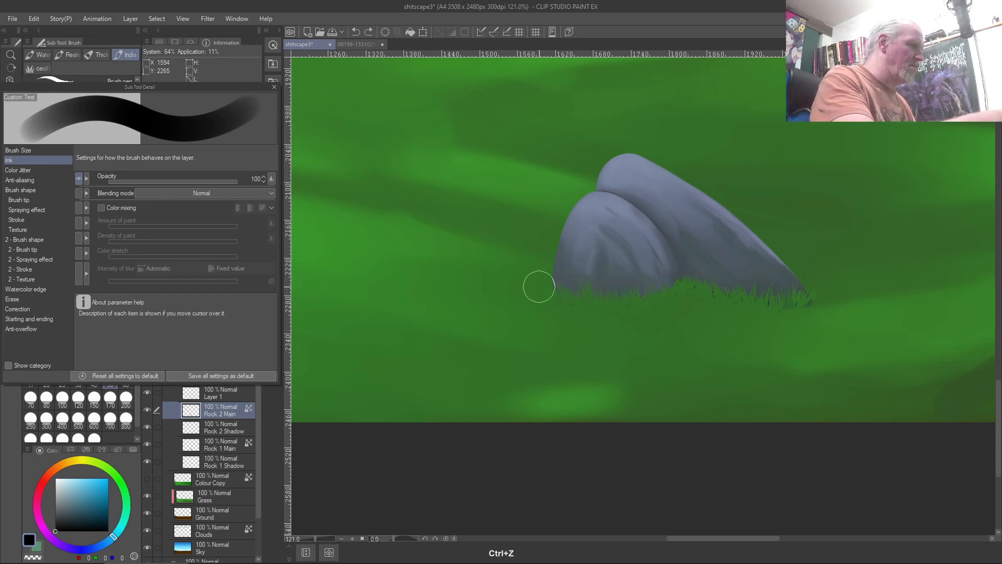
key("bracketright")
key("bracketright")
key("bracketright")
key("bracketright")
key("bracketright")
left_click_drag(503, 295, 647, 340)
left_click_drag(719, 315, 507, 329)
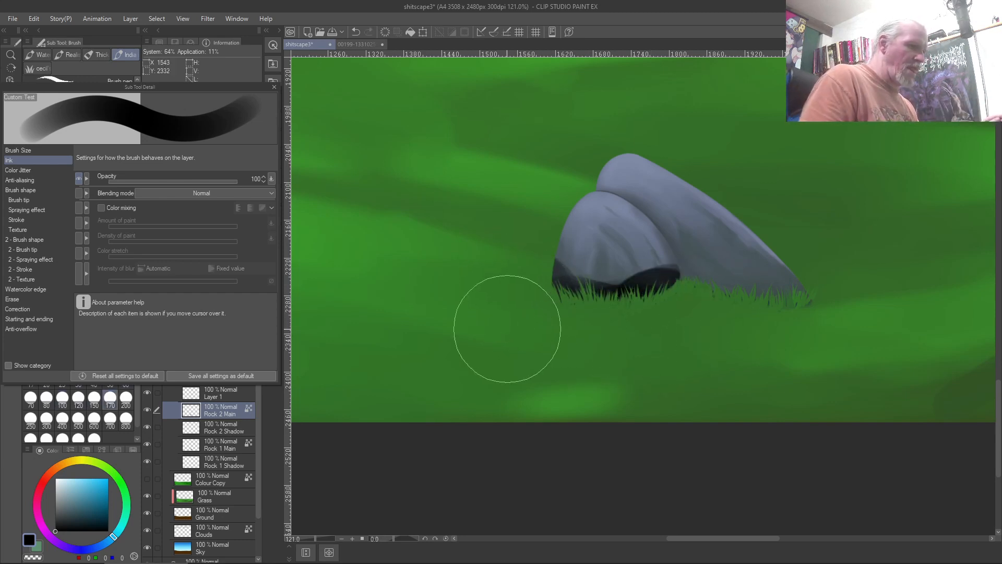
key("ctrl+z")
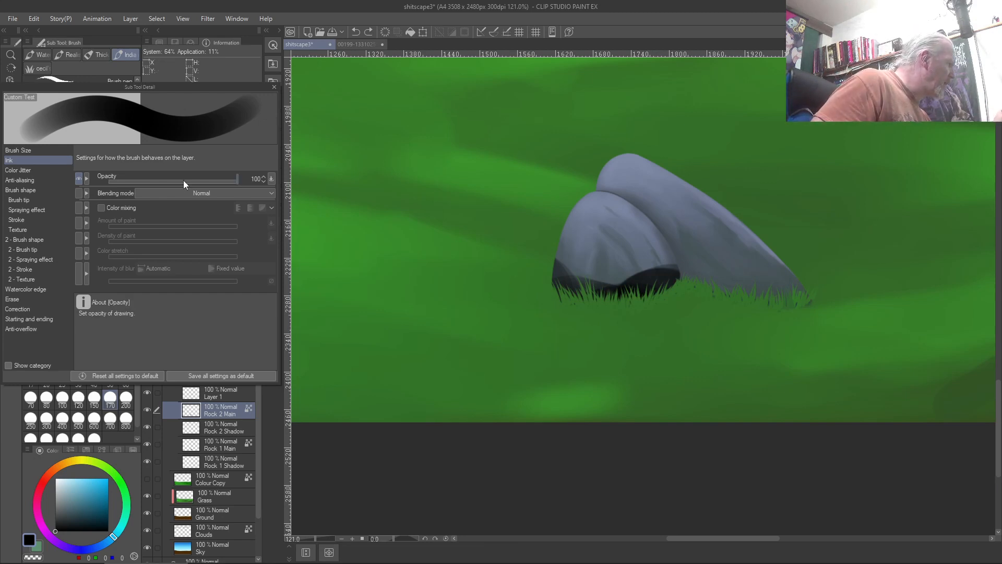
left_click_drag(184, 182, 137, 184)
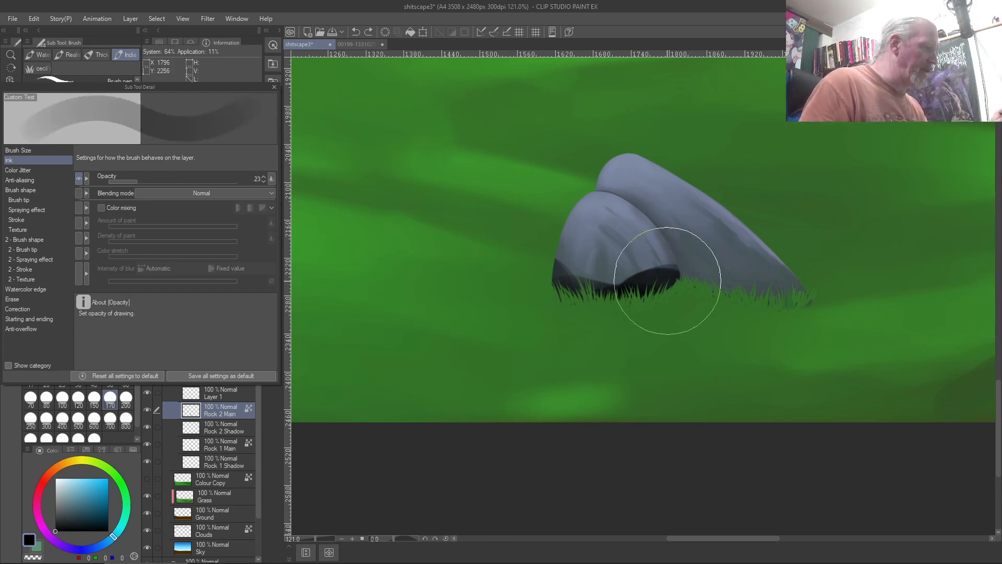
Try faint shading strokes on the front and back rock bases, undoing the unwanted ones
key("ctrl+z")
key("ctrl+z")
key("ctrl+z")
key("ctrl+z")
key("ctrl+z")
key("ctrl+z")
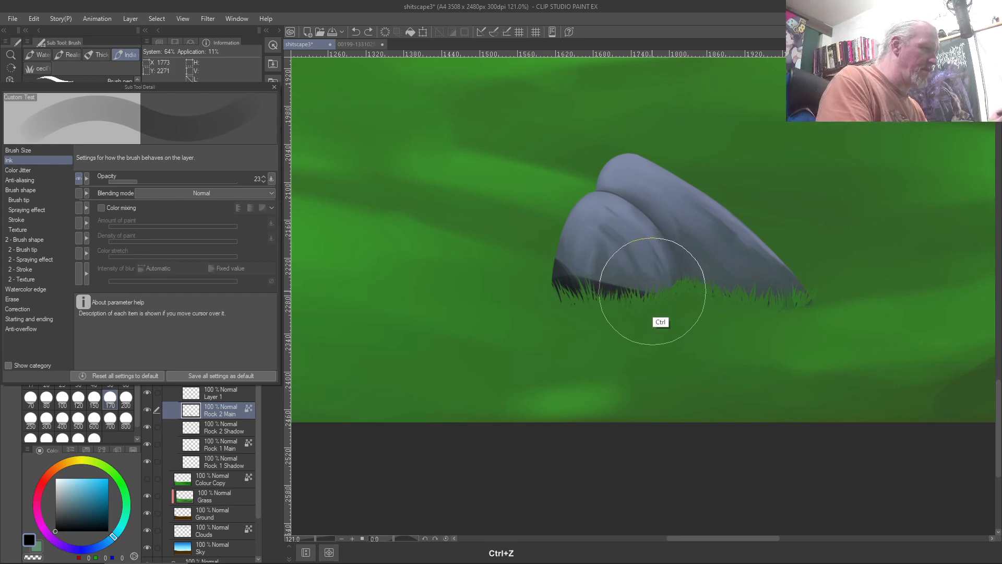
mouse_move(647, 288)
left_mouse_down()
mouse_move(671, 274)
mouse_move(613, 293)
mouse_move(669, 283)
mouse_move(612, 296)
mouse_move(558, 290)
mouse_move(606, 299)
mouse_move(534, 256)
left_mouse_up()
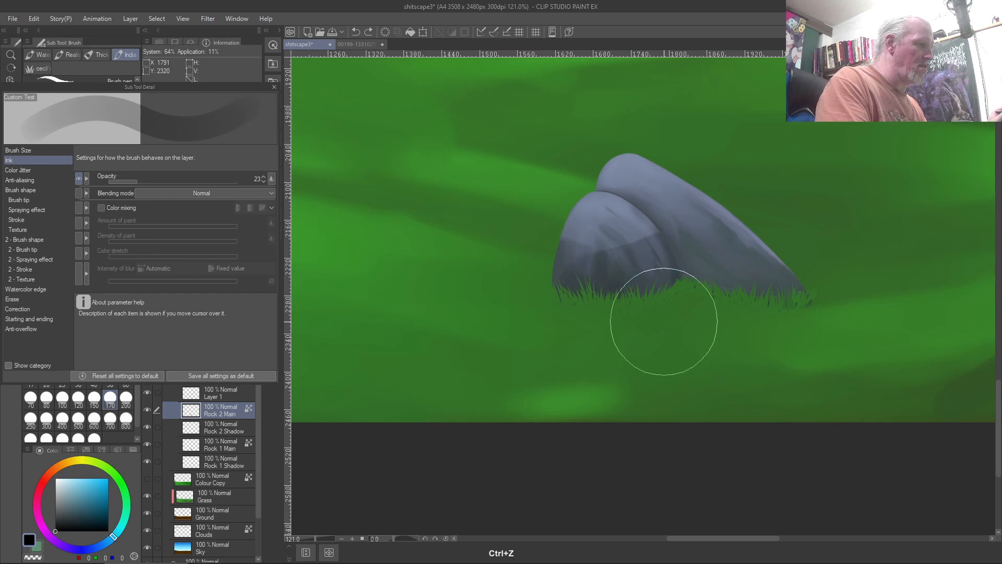
key("ctrl+z")
key("ctrl+z")
mouse_move(808, 332)
left_mouse_down()
mouse_move(765, 333)
mouse_move(801, 345)
mouse_move(707, 331)
mouse_move(702, 318)
mouse_move(738, 313)
mouse_move(666, 306)
mouse_move(554, 310)
left_mouse_up()
key("ctrl+z")
key("ctrl+z")
key("ctrl+z")
key("ctrl+z")
key("ctrl+z")
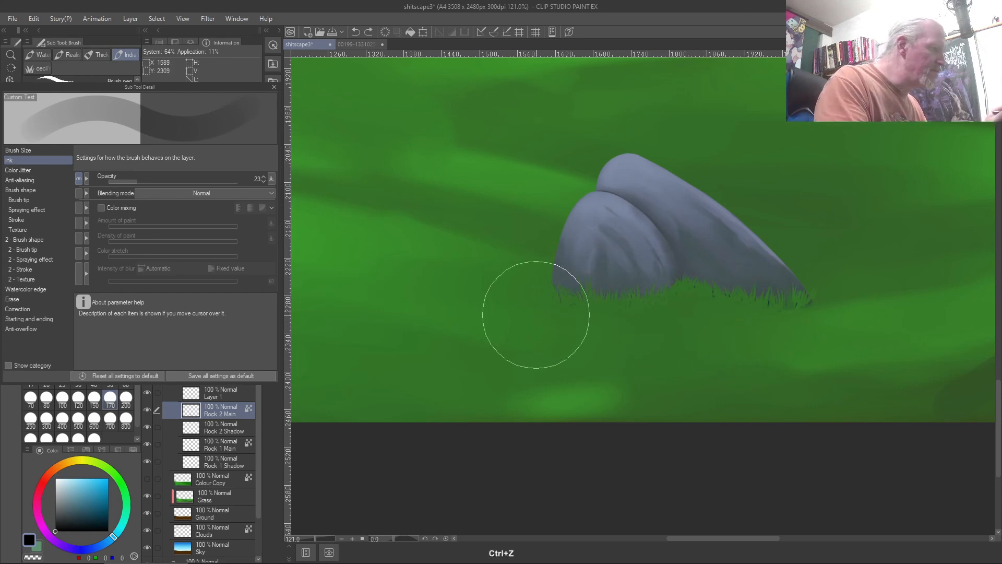
mouse_move(703, 308)
left_mouse_down()
mouse_move(663, 307)
mouse_move(678, 296)
mouse_move(657, 319)
mouse_move(669, 314)
mouse_move(641, 327)
mouse_move(589, 330)
mouse_move(550, 312)
mouse_move(638, 350)
left_mouse_up()
key("ctrl+z")
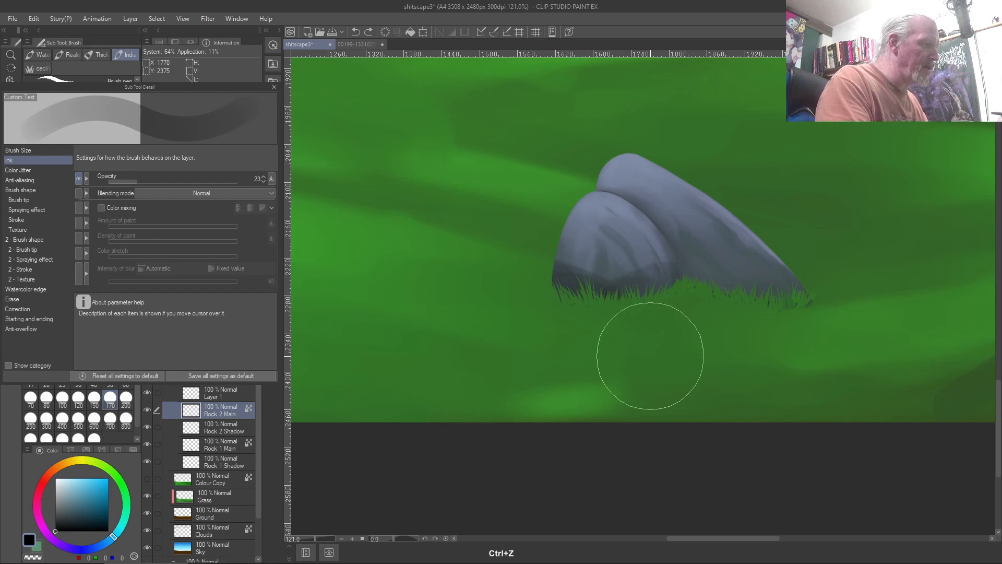
key("ctrl+z")
key("ctrl+z")
Shrink the brush to size 70 and shade the front rock's lower-left base, undoing strokes between the rocks
key("bracketleft")
key("bracketleft")
mouse_move(545, 295)
left_mouse_down()
mouse_move(602, 315)
mouse_move(640, 311)
mouse_move(550, 290)
left_mouse_up()
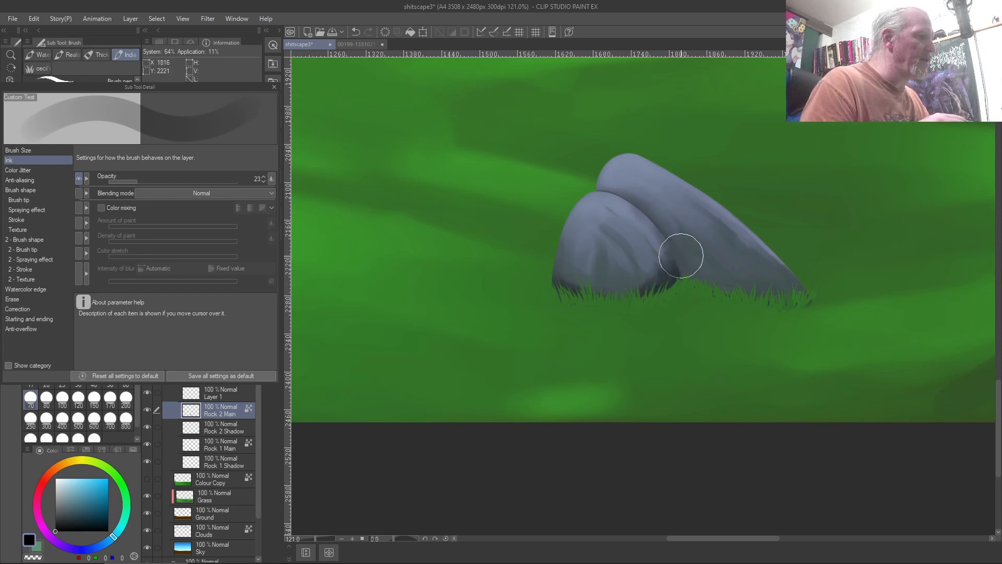
key("ctrl+z")
key("ctrl+z")
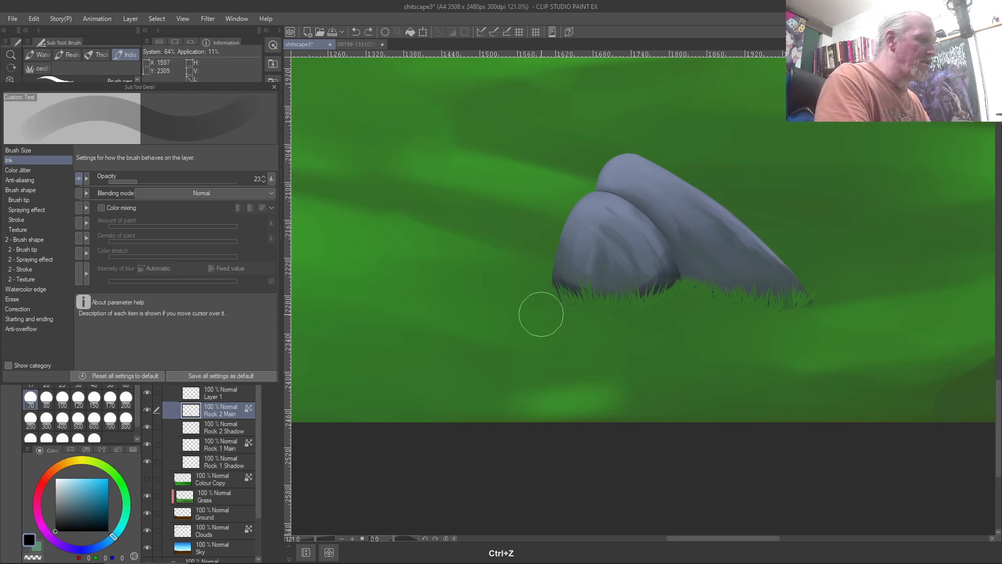
left_click_drag(687, 278, 651, 297)
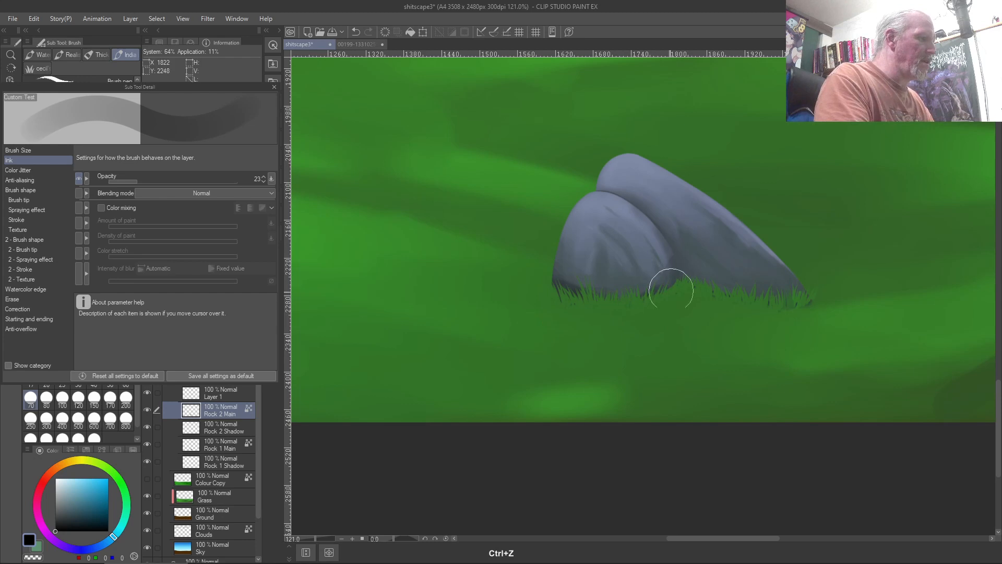
key("ctrl+z")
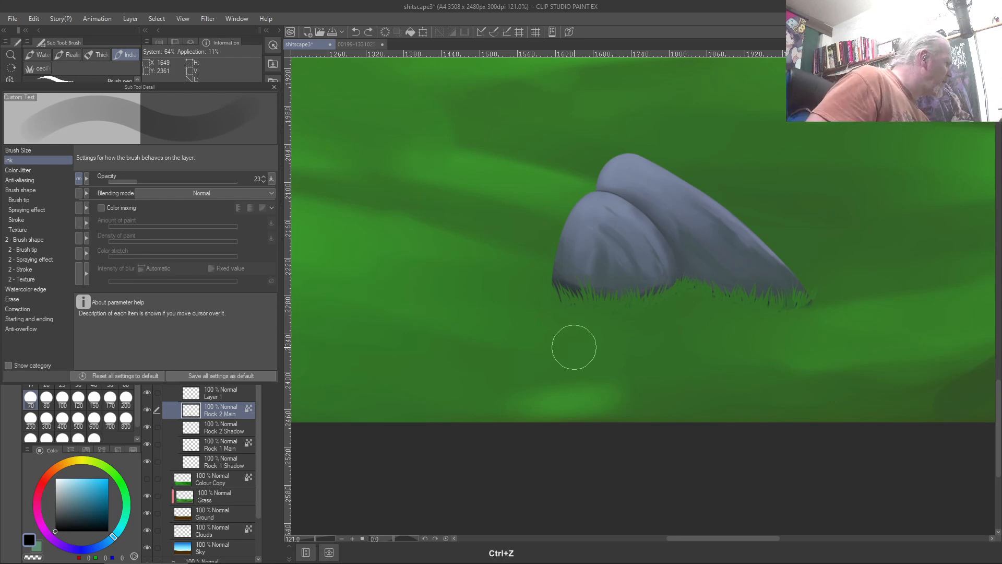
Set the brush tip Hardness to its minimum in Sub Tool Detail
left_click(19, 180)
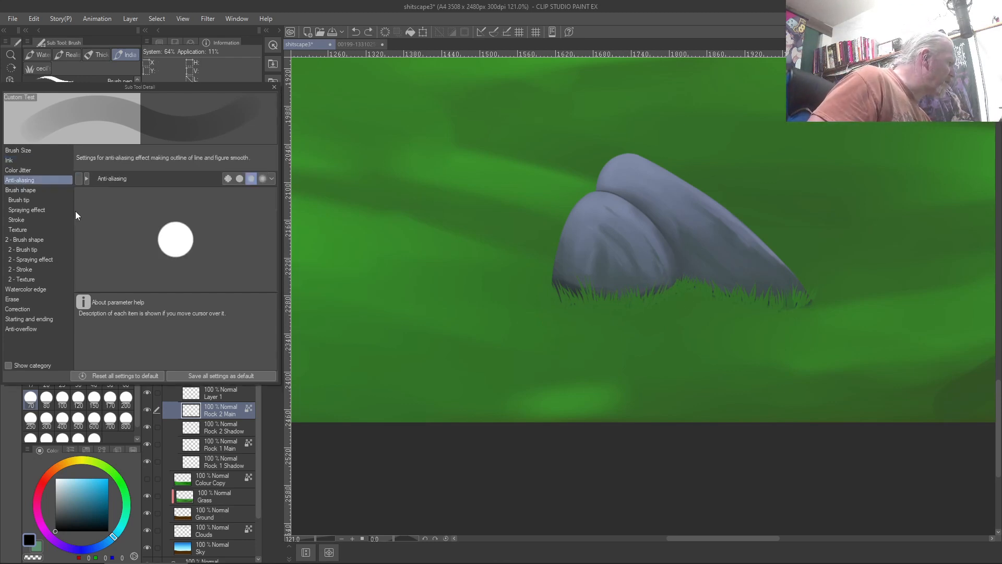
left_click(11, 170)
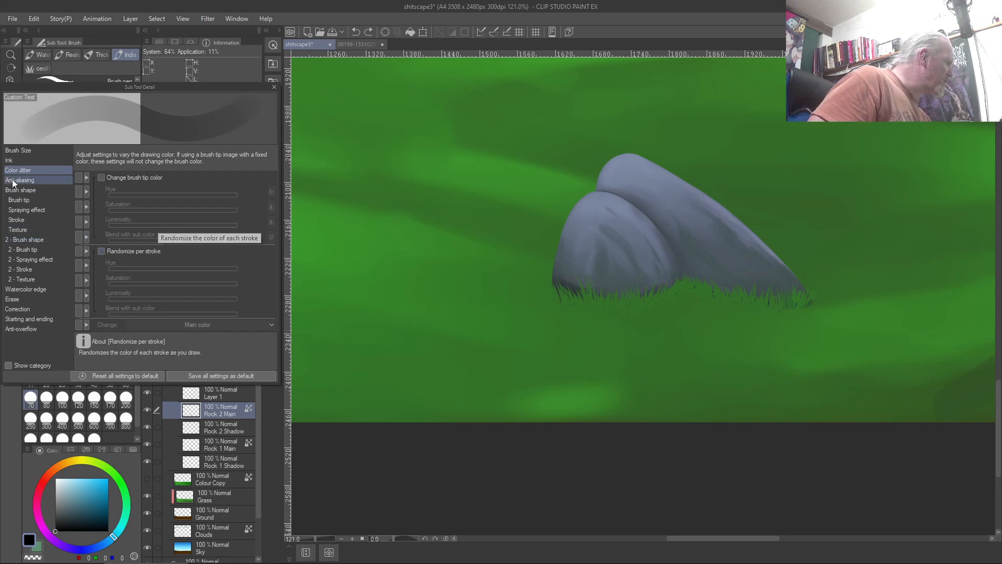
left_click(12, 180)
left_click(7, 162)
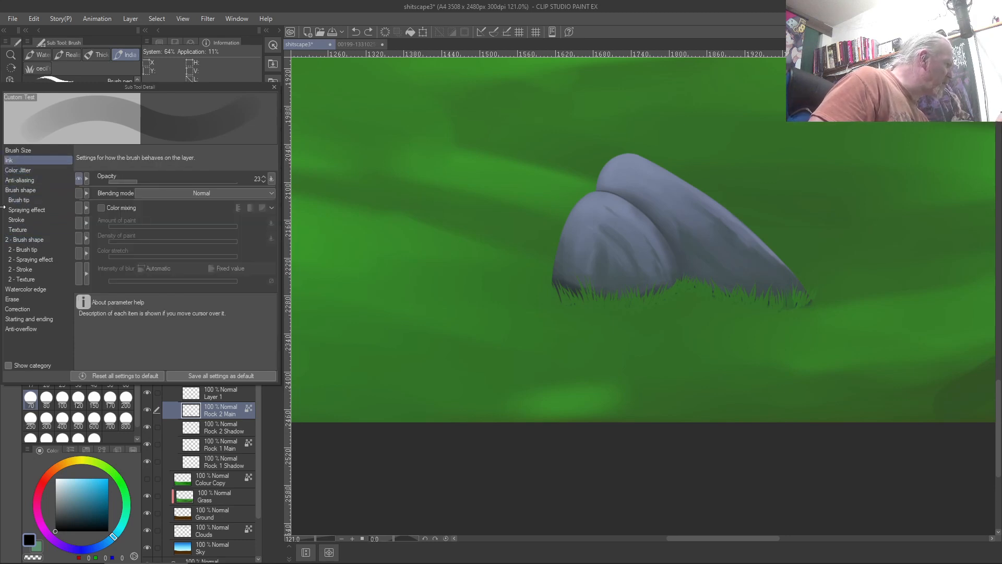
left_click(17, 201)
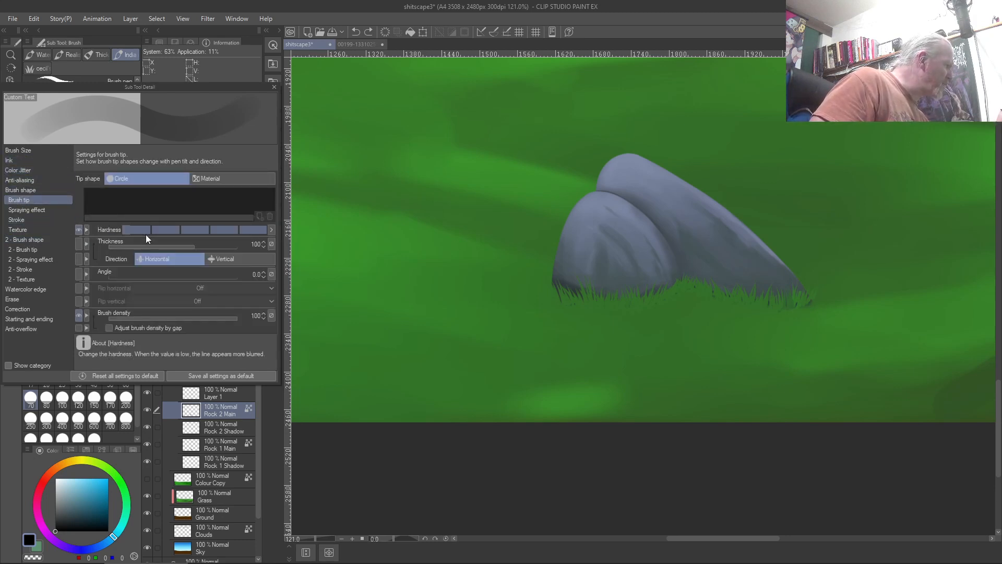
left_click(141, 230)
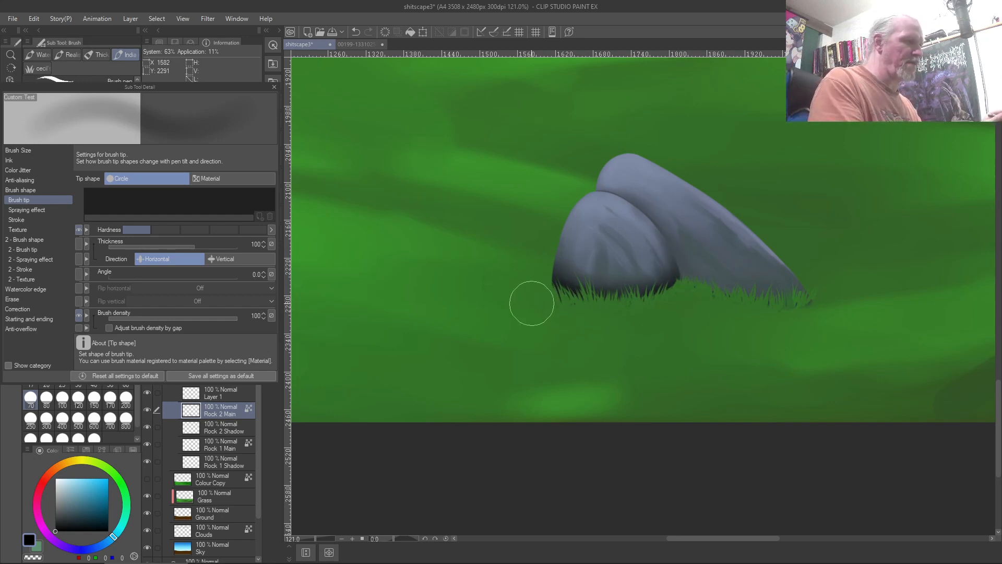
Undo the last stroke, softly darken the rock's lower edge, and select Rock 1 Main
key("ctrl+z")
key("ctrl+z")
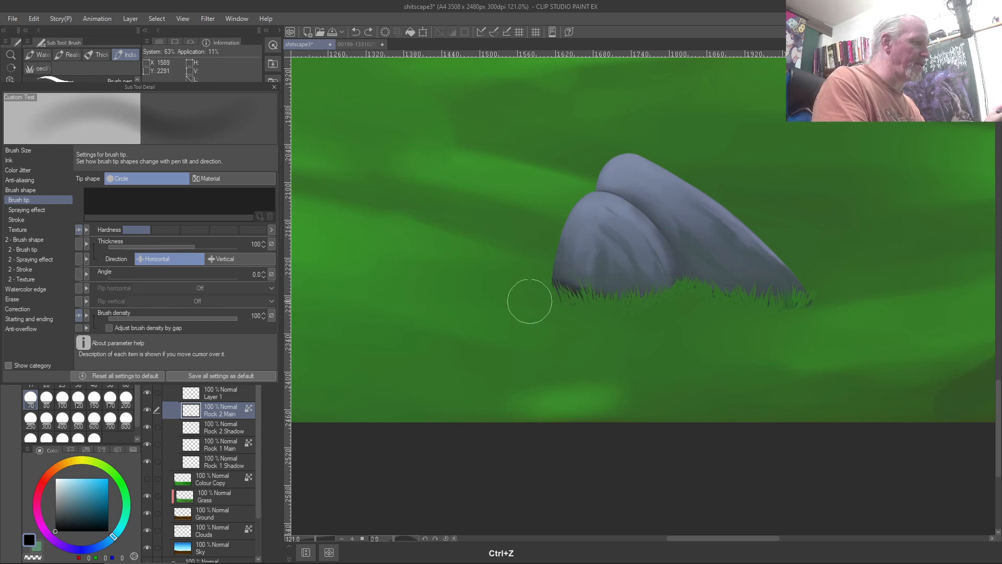
mouse_move(554, 296)
left_mouse_down()
mouse_move(572, 311)
mouse_move(622, 316)
left_mouse_up()
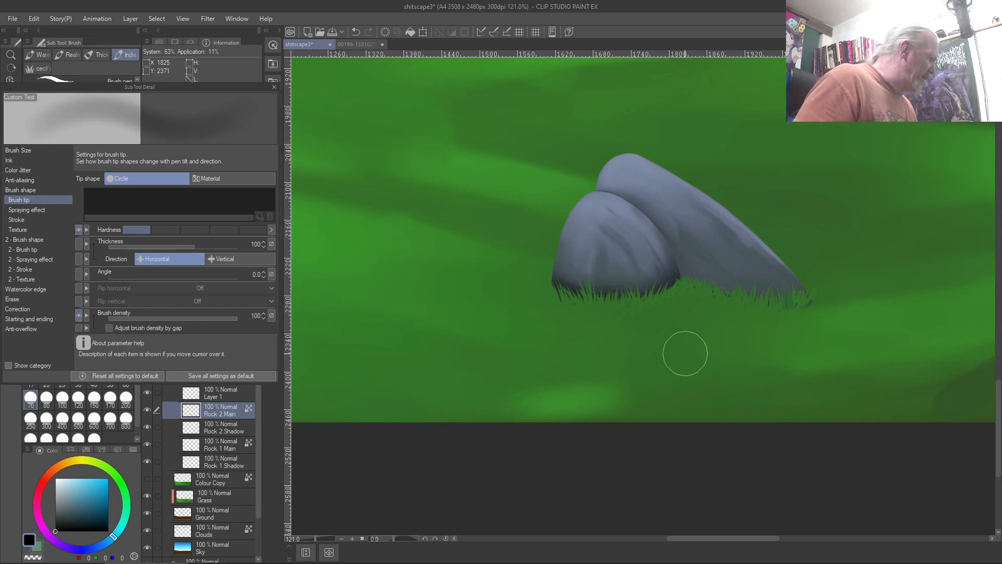
left_click(215, 445)
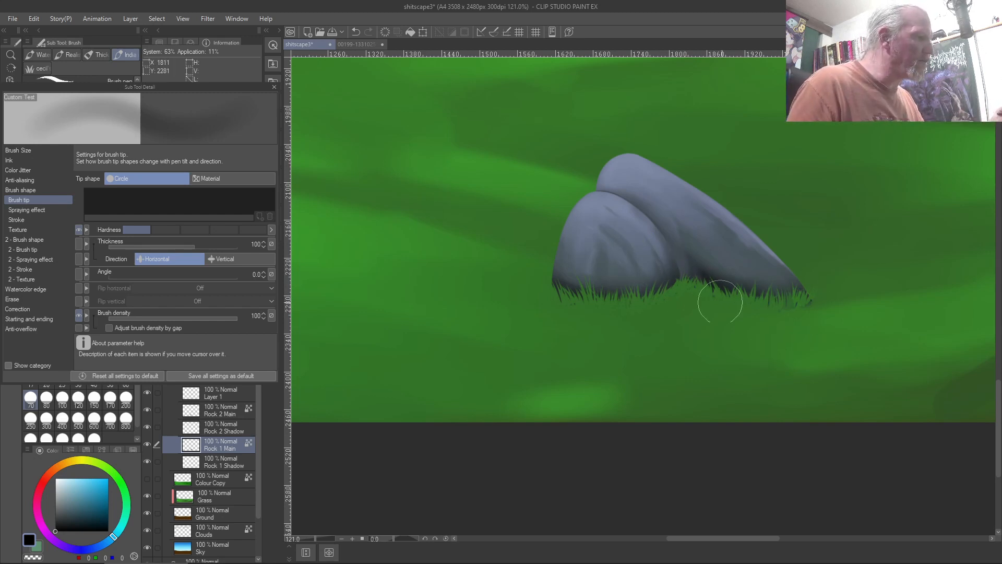
Select the Rock 1 Shadow layer and fit the whole canvas to the window
left_click(208, 461)
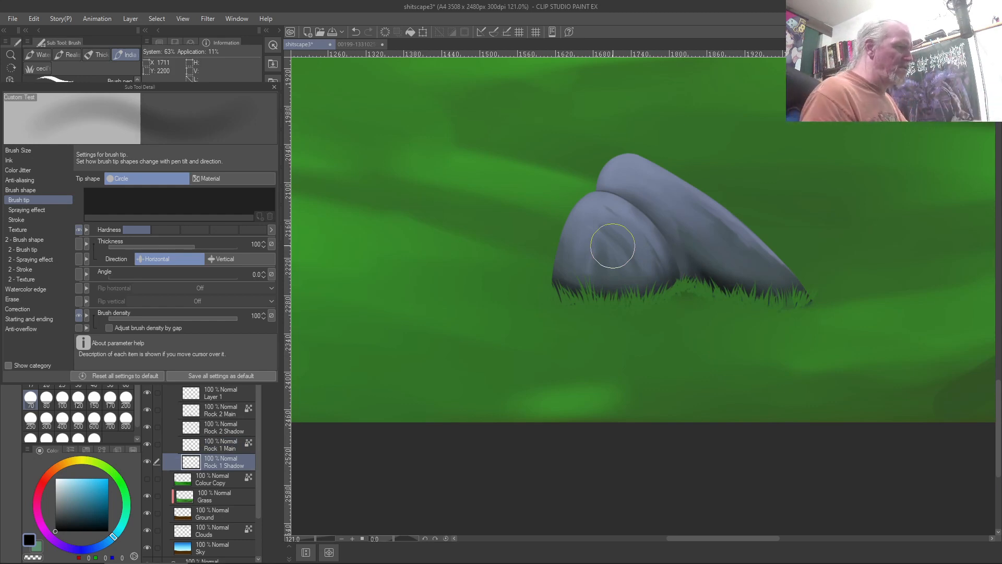
key("ctrl+0")
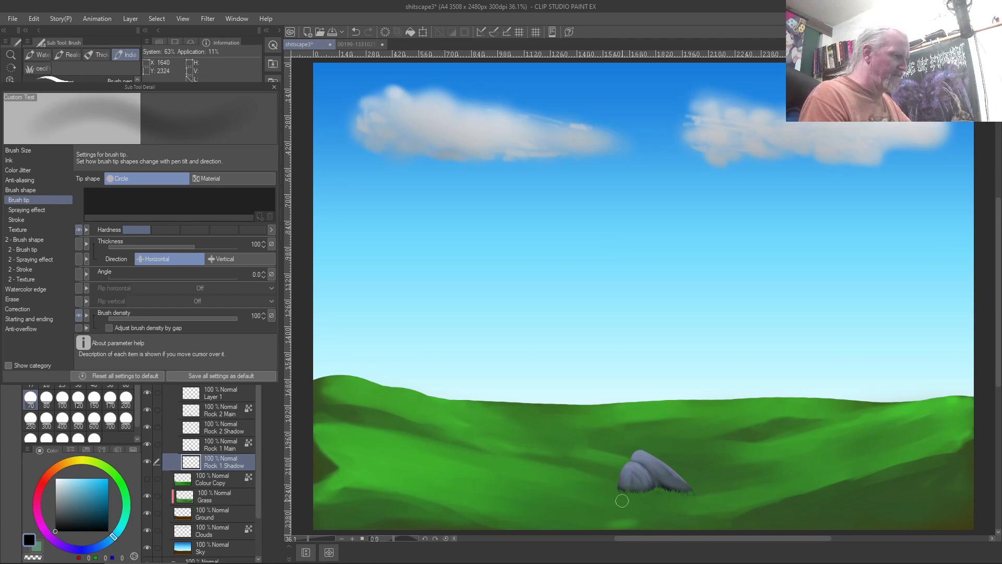
Zoom into the rocks to about 266% and switch to the Blend sub tool with J
scroll(622, 500, "up", 10)
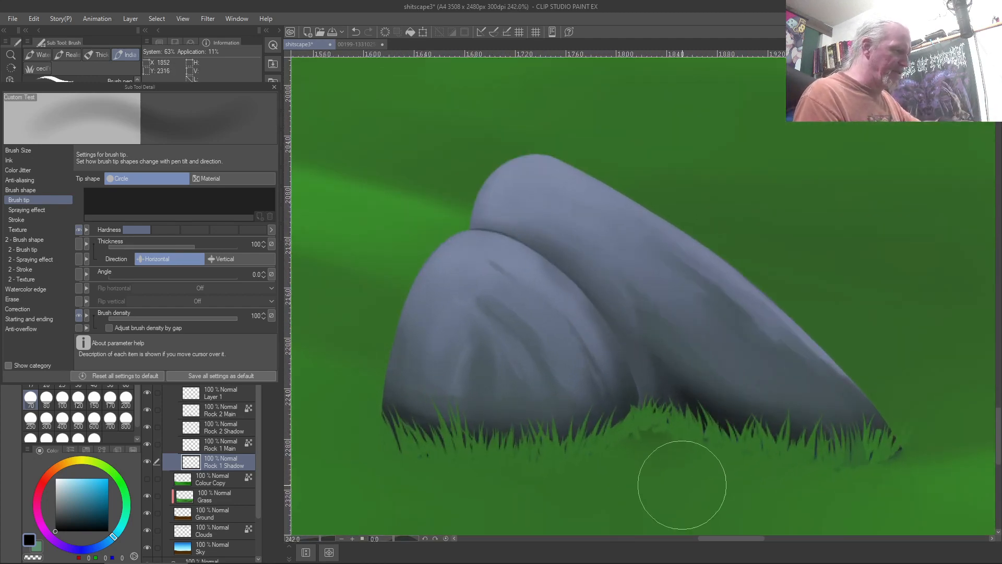
scroll(682, 483, "down", 5)
scroll(682, 482, "up", 5)
scroll(682, 485, "up", 1)
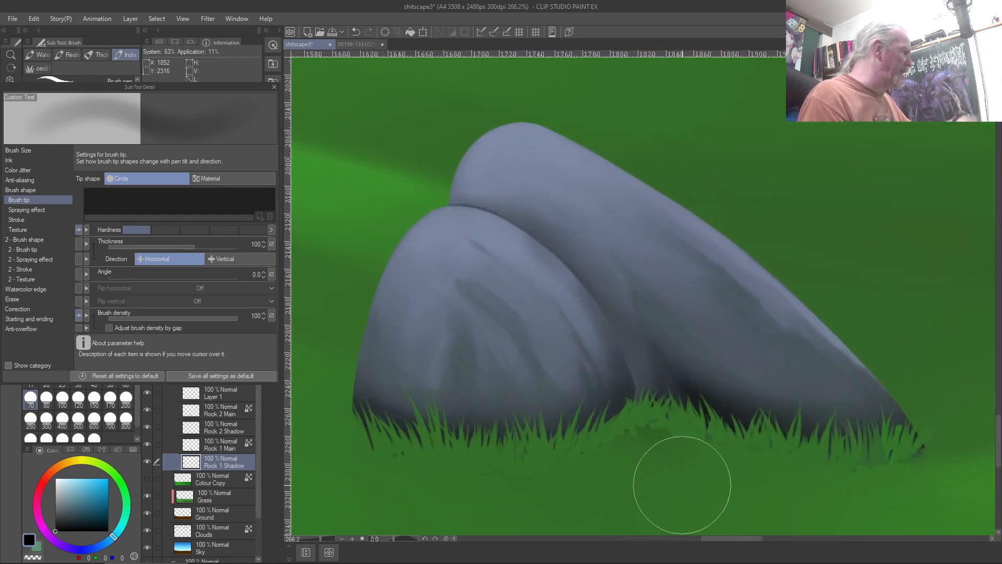
key("j")
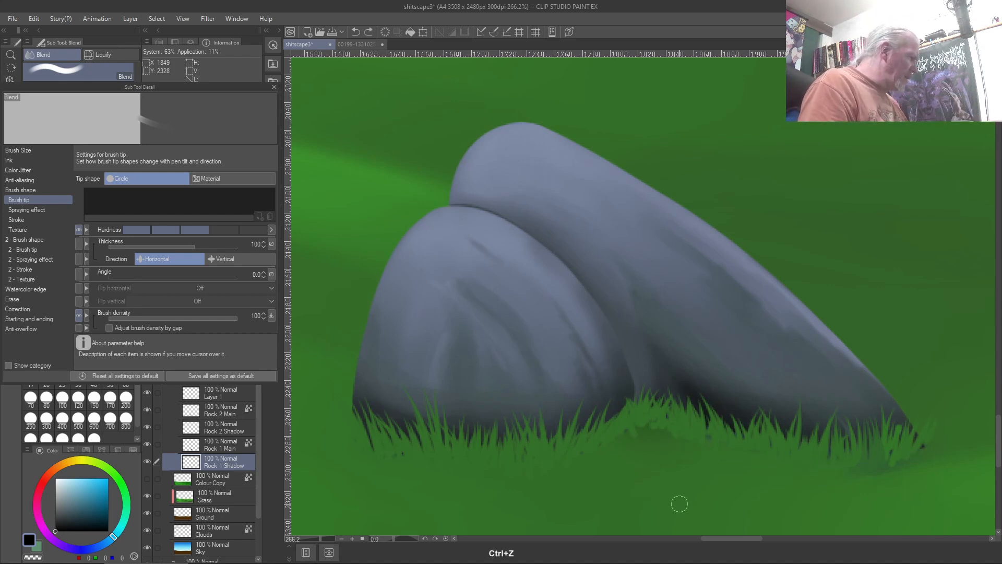
Select Layer 1 and undock the Sub Tool Detail panel into a floating window
left_click(202, 398)
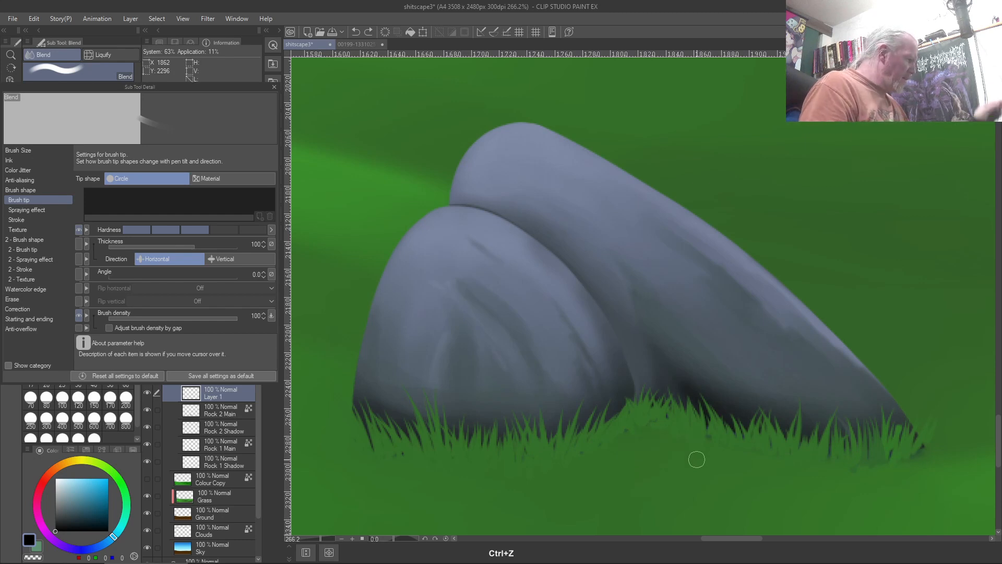
scroll(696, 459, "up", 3)
scroll(697, 459, "down", 2)
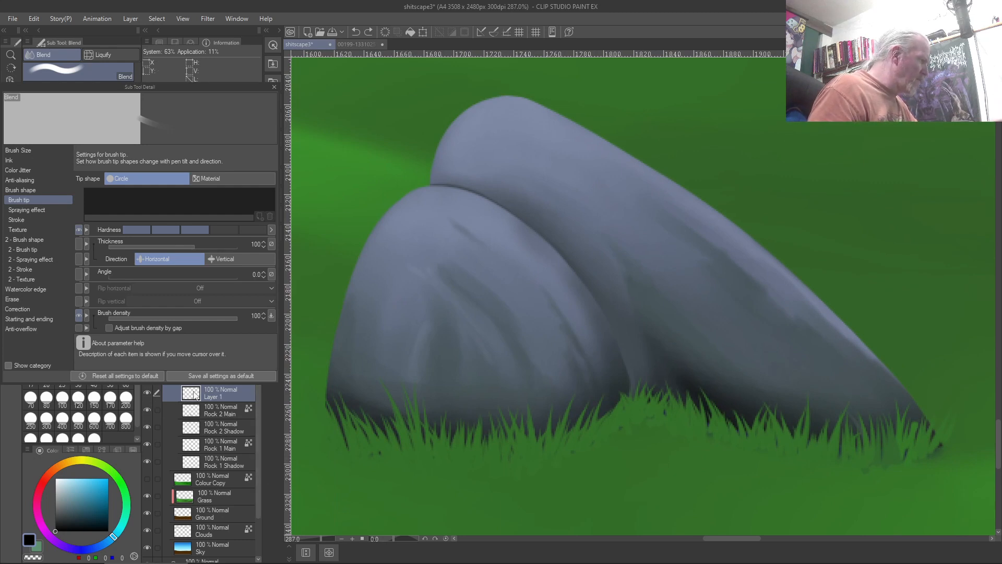
left_click_drag(131, 90, 533, 93)
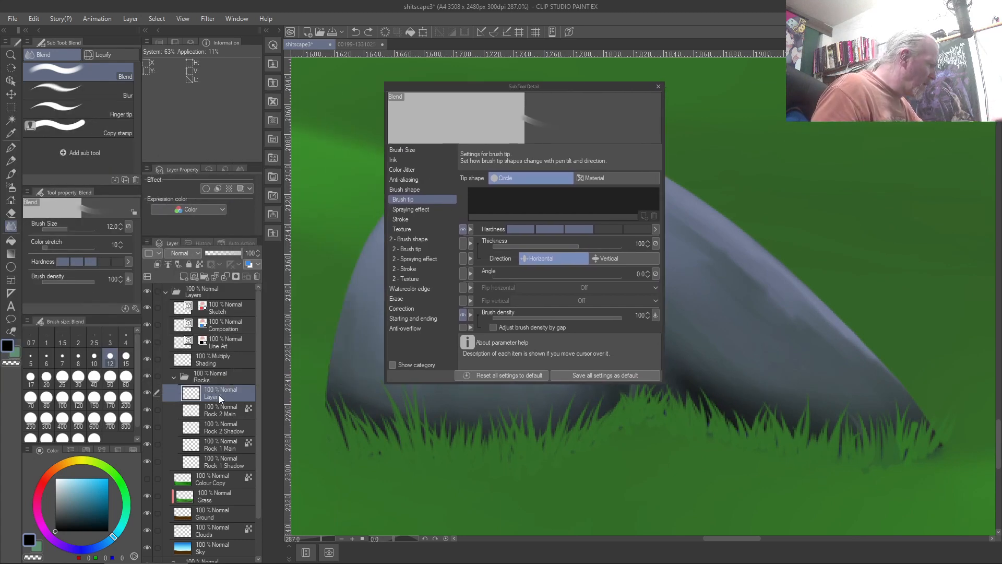
Move Layer 1 out of the Rocks folder, undo it back, and close Sub Tool Detail
mouse_move(218, 395)
left_mouse_down()
mouse_move(202, 371)
mouse_move(214, 358)
left_mouse_up()
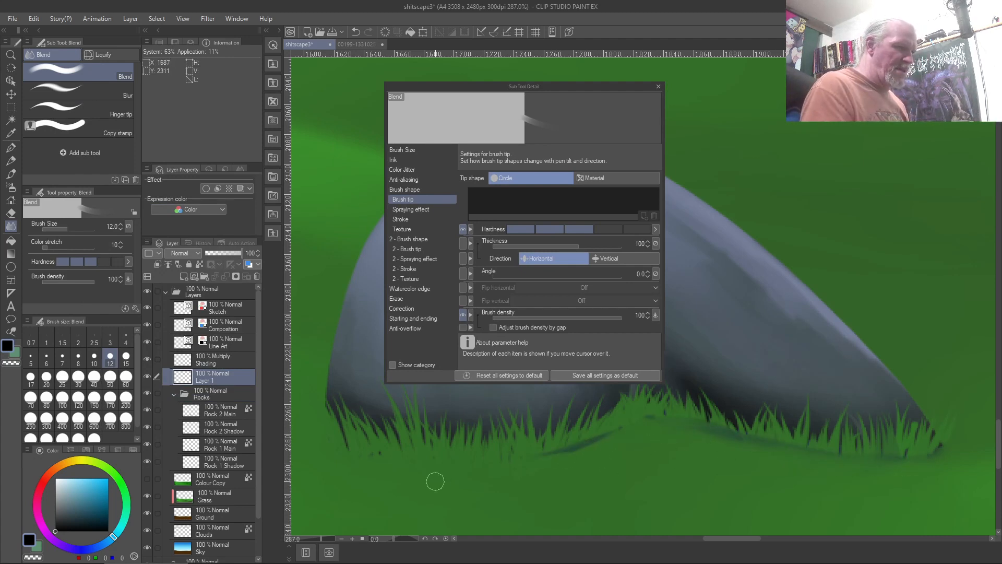
key("ctrl+z")
key("ctrl+z")
key("ctrl+z")
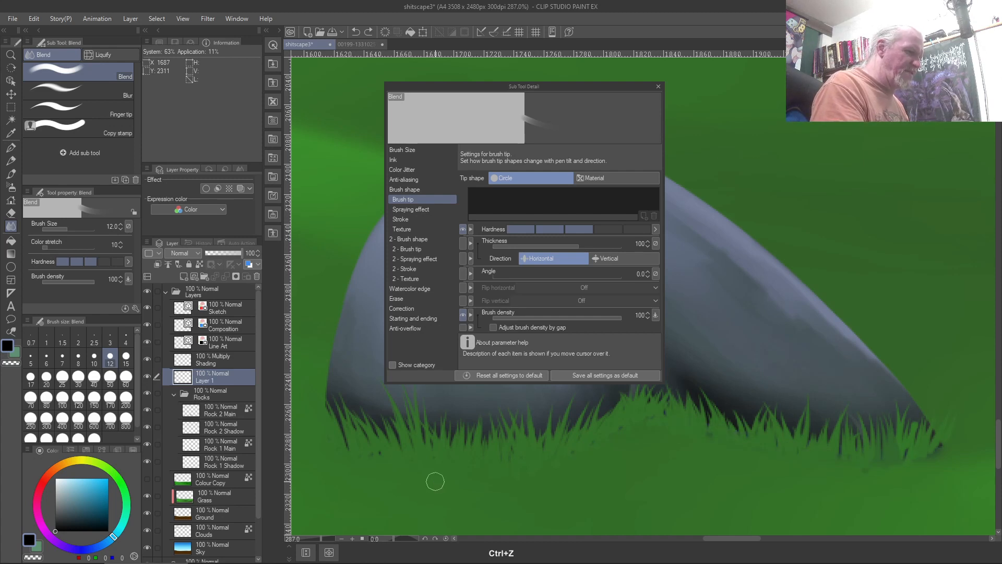
key("ctrl+z")
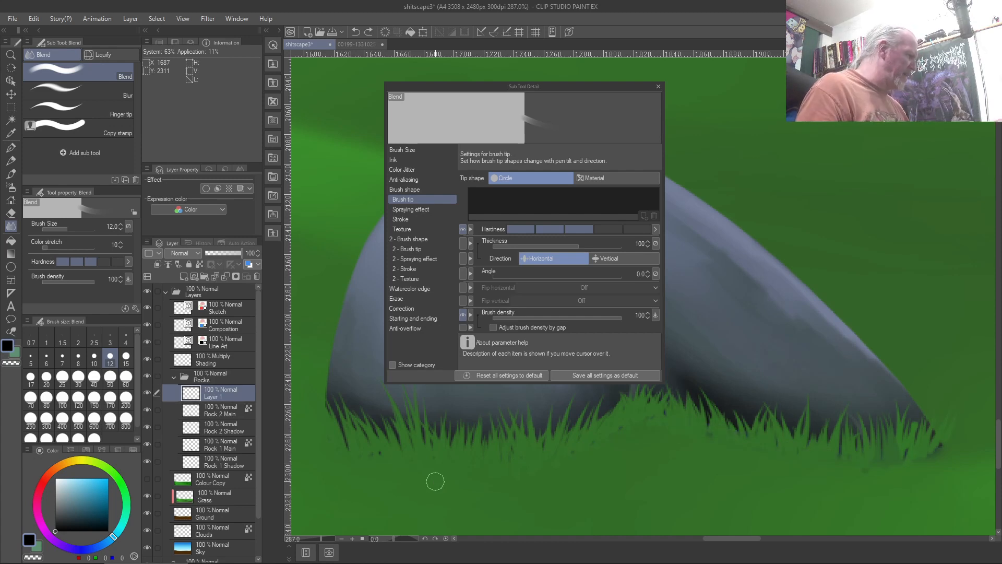
left_click(658, 86)
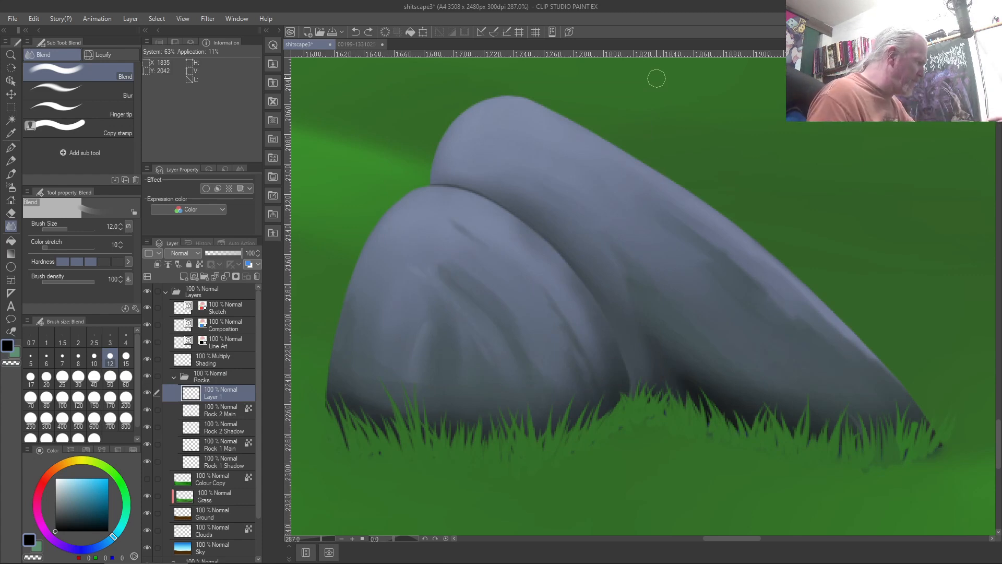
Toggle Rock 2 Shadow and Rock 1 Shadow visibility to compare their shading effect
left_click(148, 427)
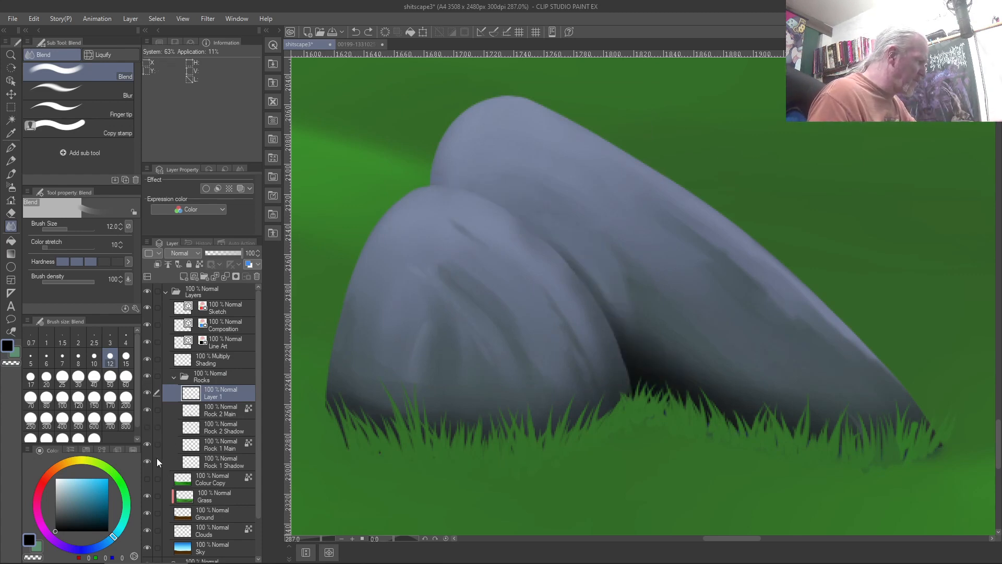
left_click(151, 427)
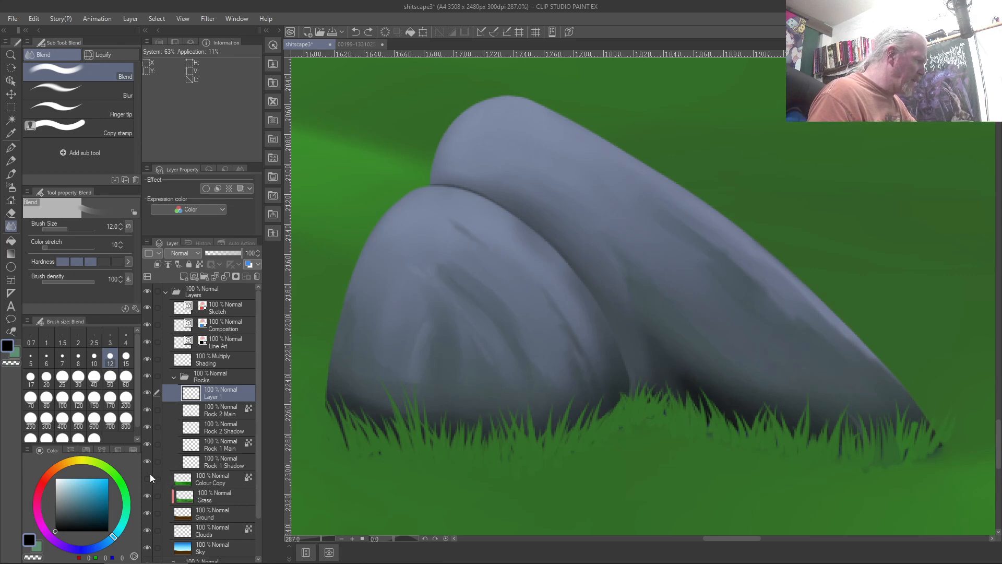
left_click(148, 462)
left_click(148, 461)
left_click(148, 460)
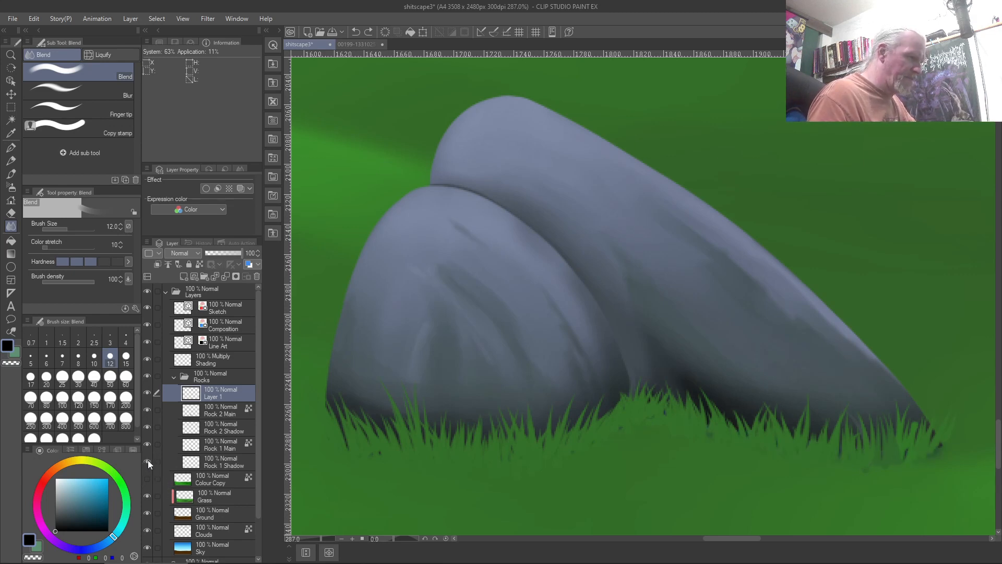
left_click(148, 462)
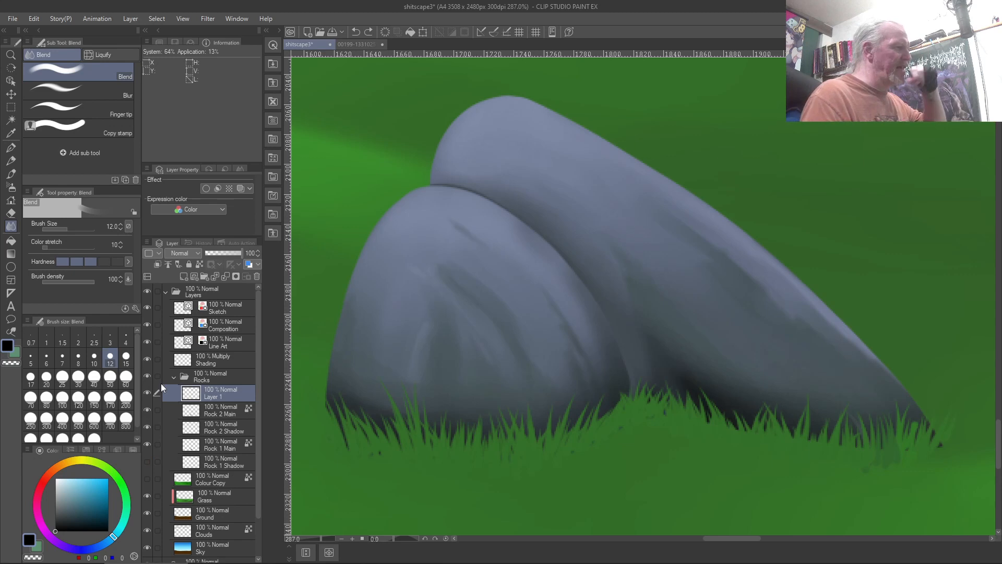
Sample the grass green from the painting as the new drawing colour
scroll(161, 385, "down", 2)
scroll(160, 383, "up", 2)
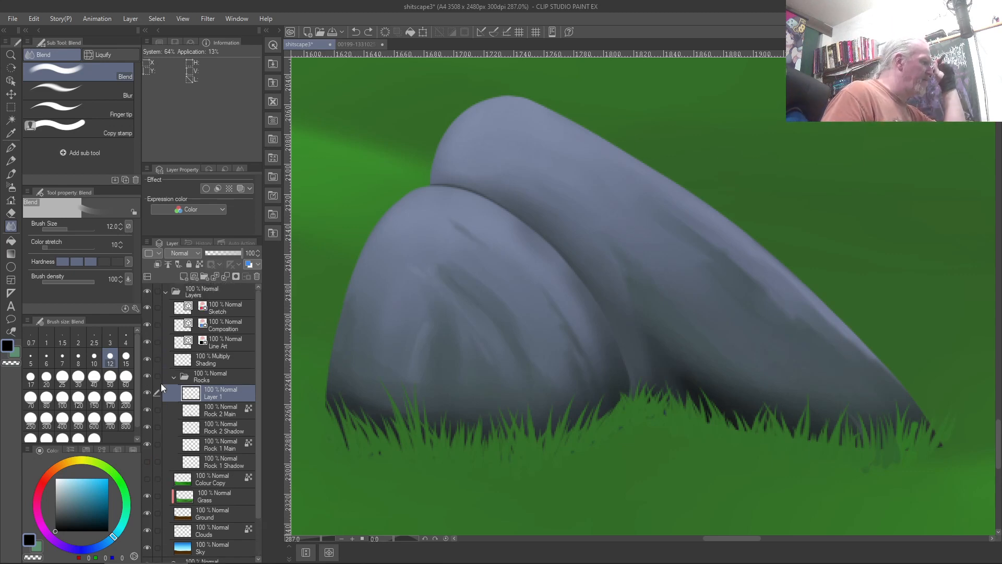
scroll(500, 288, "down", 2)
scroll(501, 288, "down", 1)
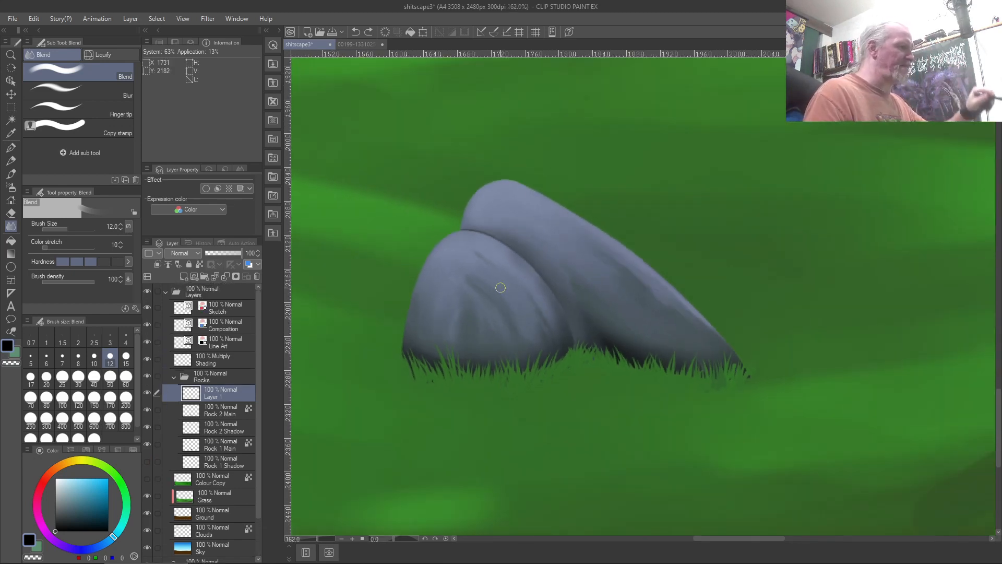
scroll(500, 287, "down", 2)
scroll(500, 287, "up", 3)
scroll(500, 287, "up", 3)
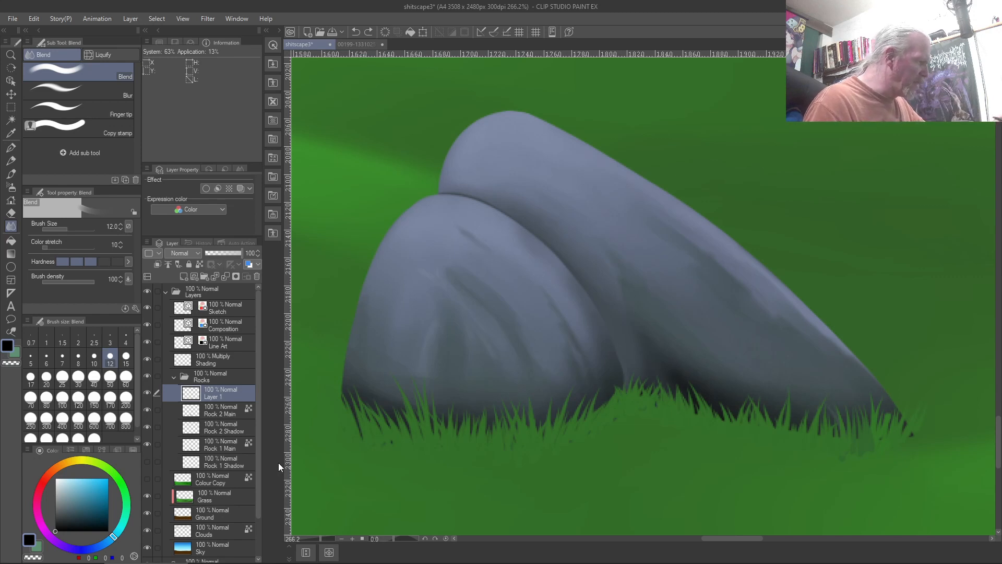
right_click(324, 374)
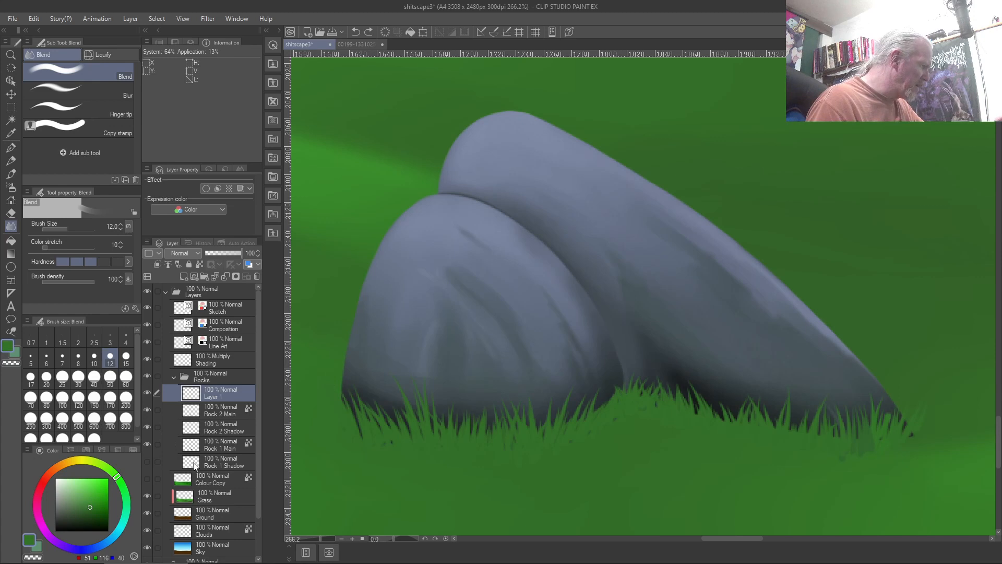
On the Grass layer, switch to the Custom Test brush at size 17 and open Sub Tool Detail
left_click(207, 499)
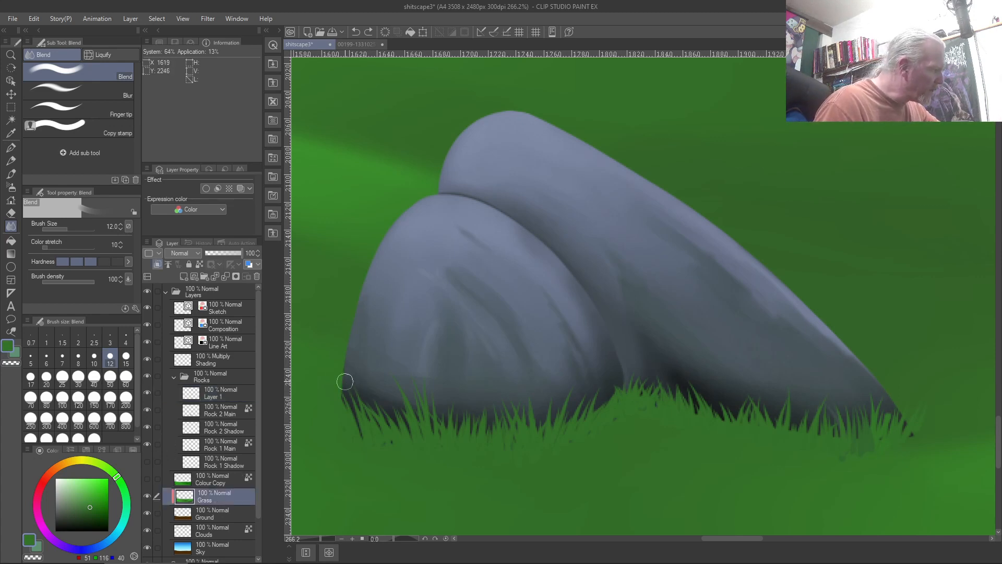
key("bracketleft")
key("bracketleft")
key("bracketleft")
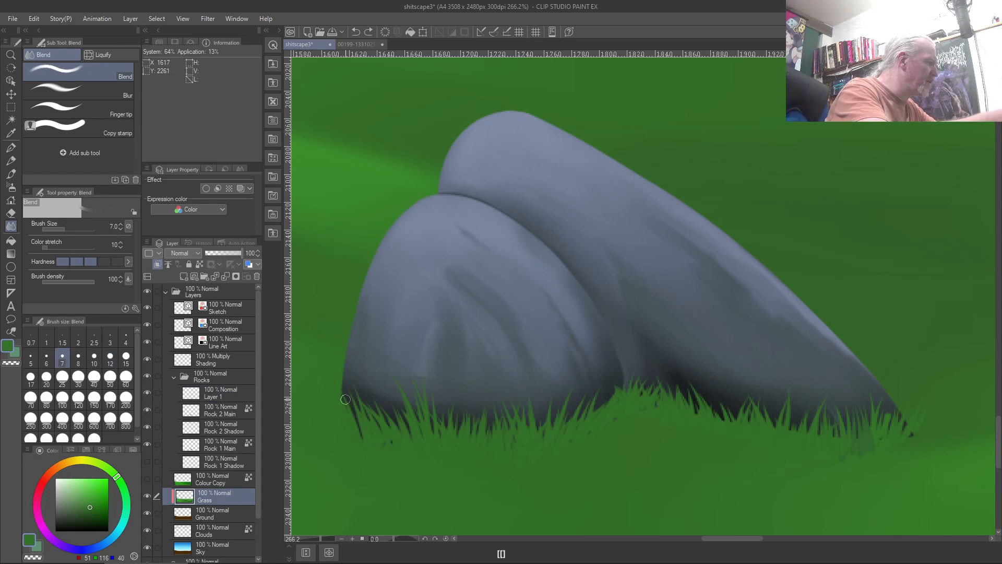
key("b")
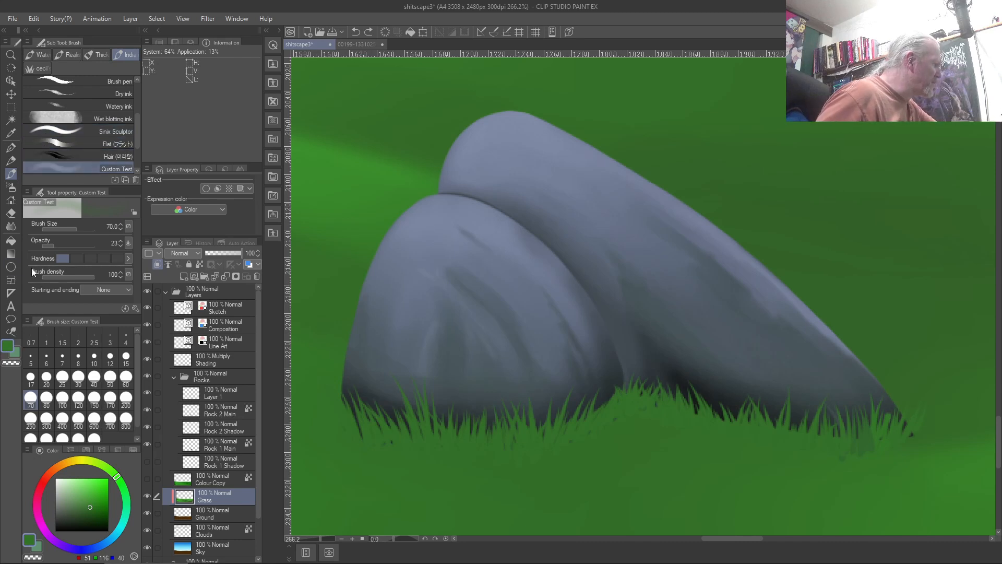
key("bracketleft")
key("bracketleft")
key("bracketleft")
key("bracketleft")
key("bracketleft")
key("bracketleft")
key("bracketleft")
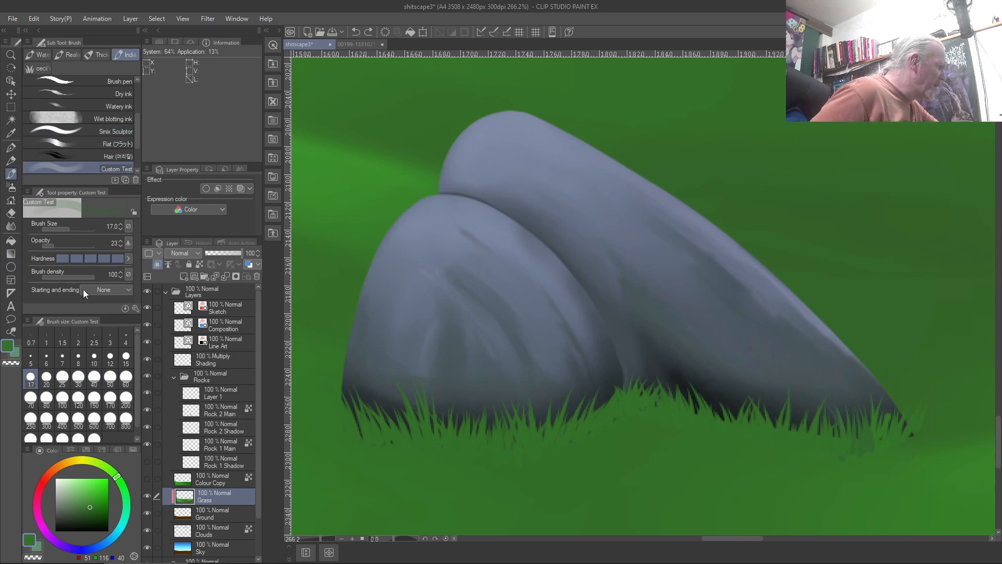
left_click(136, 308)
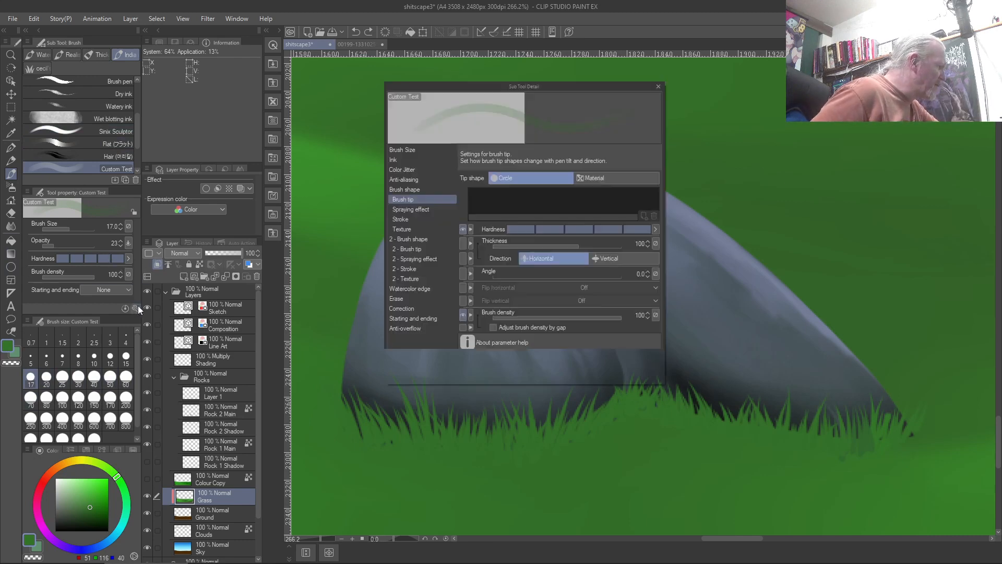
Make the grass brush size taper at both the start and end of strokes
left_click(402, 319)
left_click(564, 177)
left_click(541, 200)
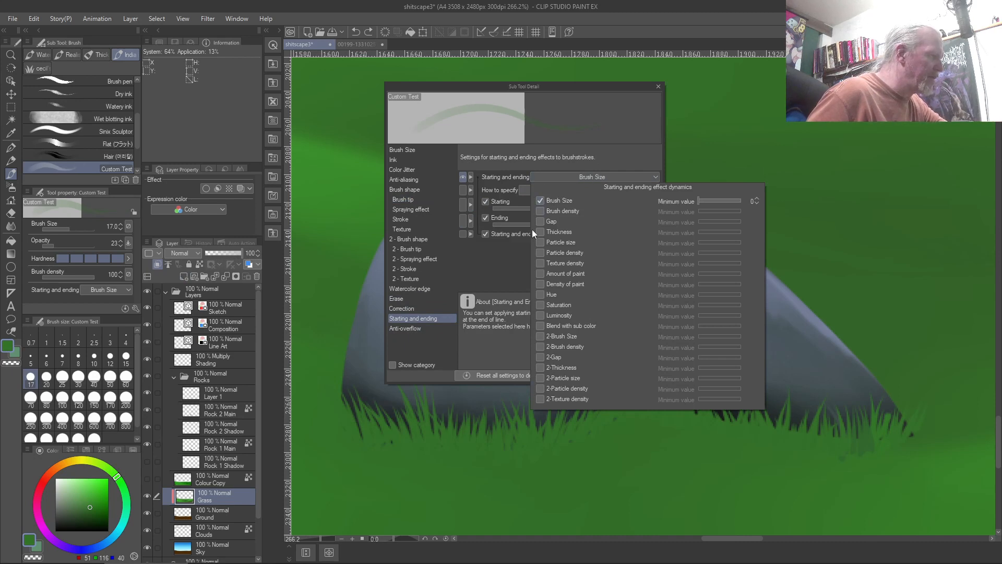
left_click(473, 280)
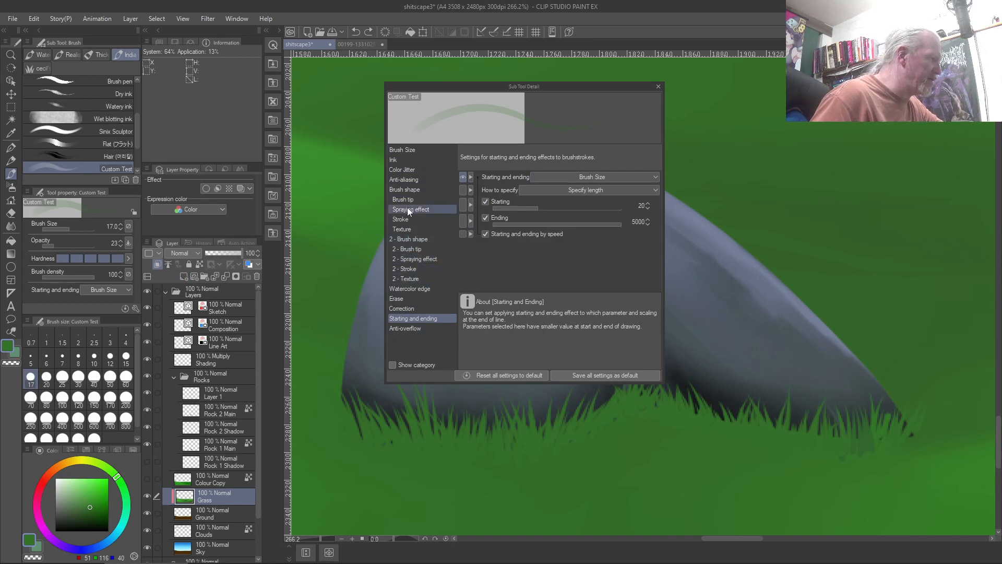
Turn off pen pressure for the brush's opacity and reduce the brush size to 8
left_click(394, 158)
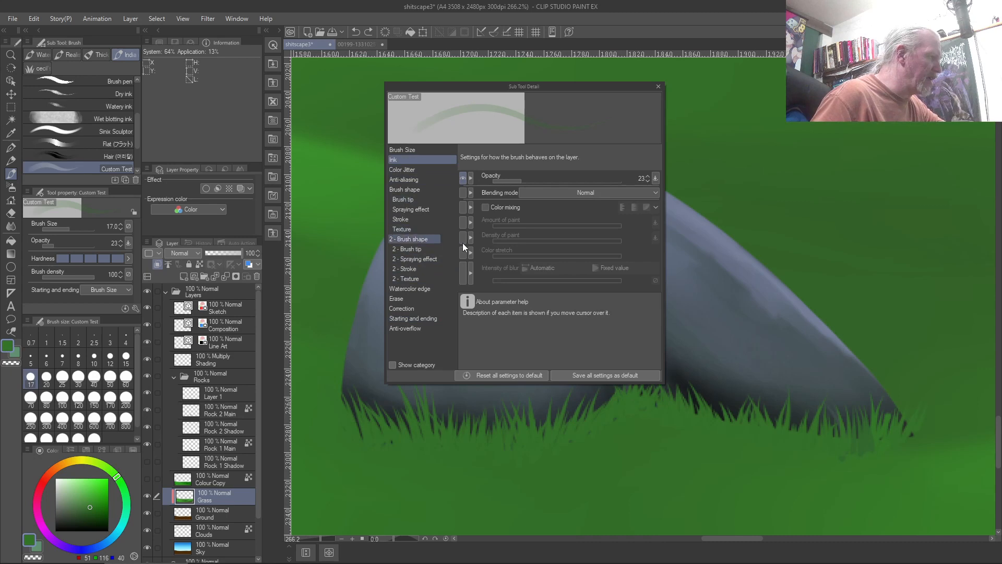
left_click(655, 178)
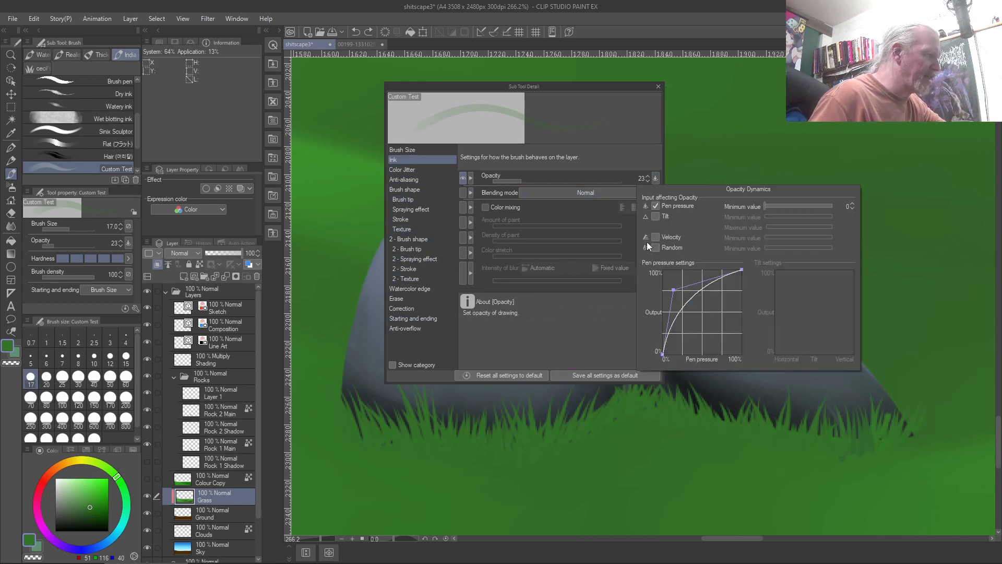
left_click(655, 206)
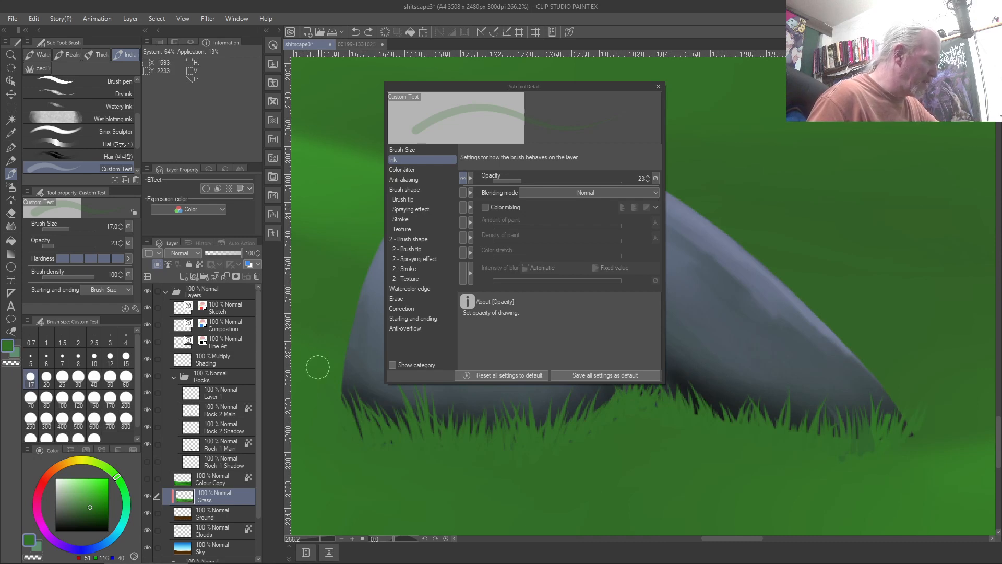
key("bracketleft")
key("bracketleft")
key("bracketleft")
key("bracketleft")
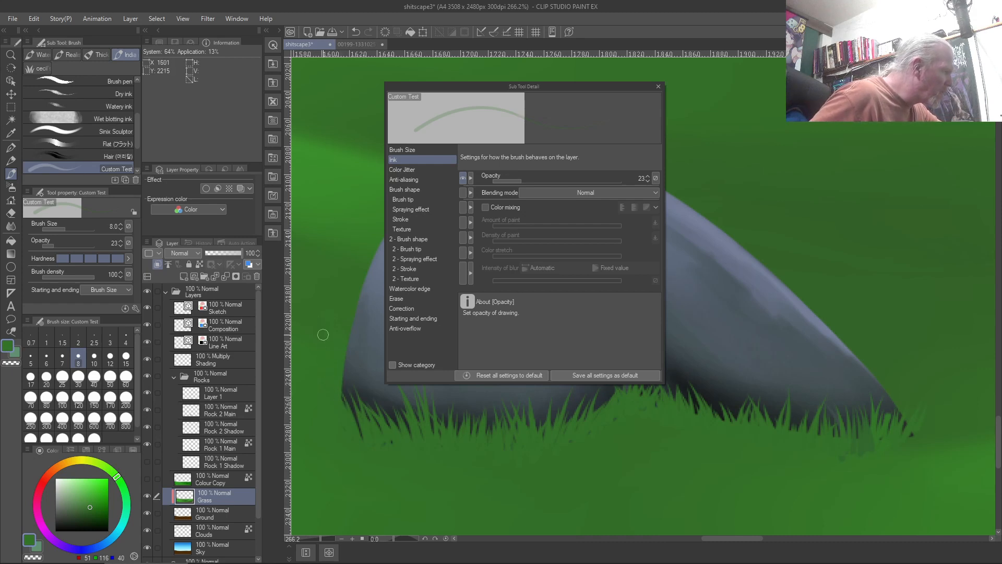
Raise the brush opacity to 100, testing and undoing pale green blades beside the rock
left_click(68, 485)
mouse_move(337, 385)
left_mouse_down()
mouse_move(339, 365)
mouse_move(303, 308)
left_mouse_up()
key("ctrl+z")
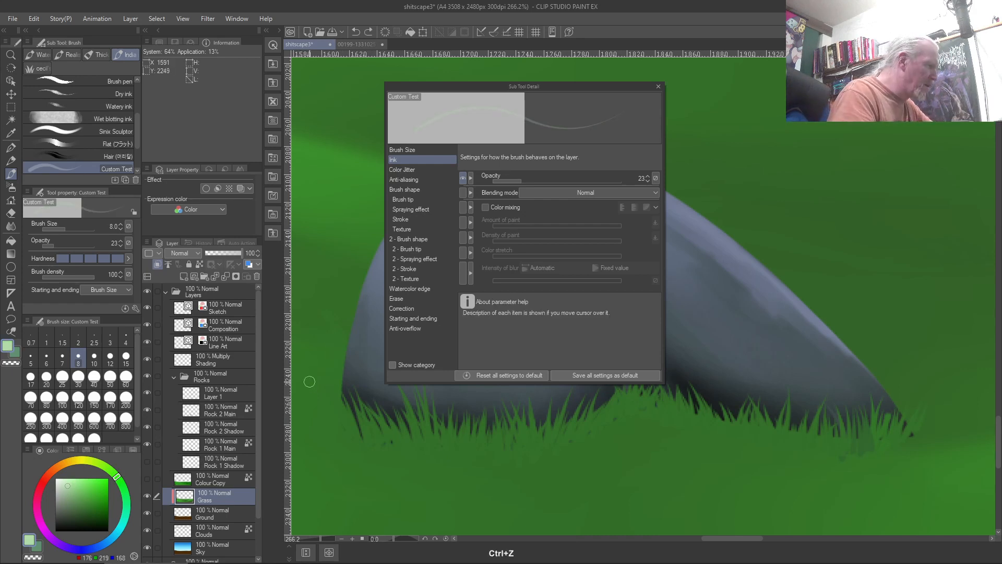
left_click_drag(48, 244, 152, 275)
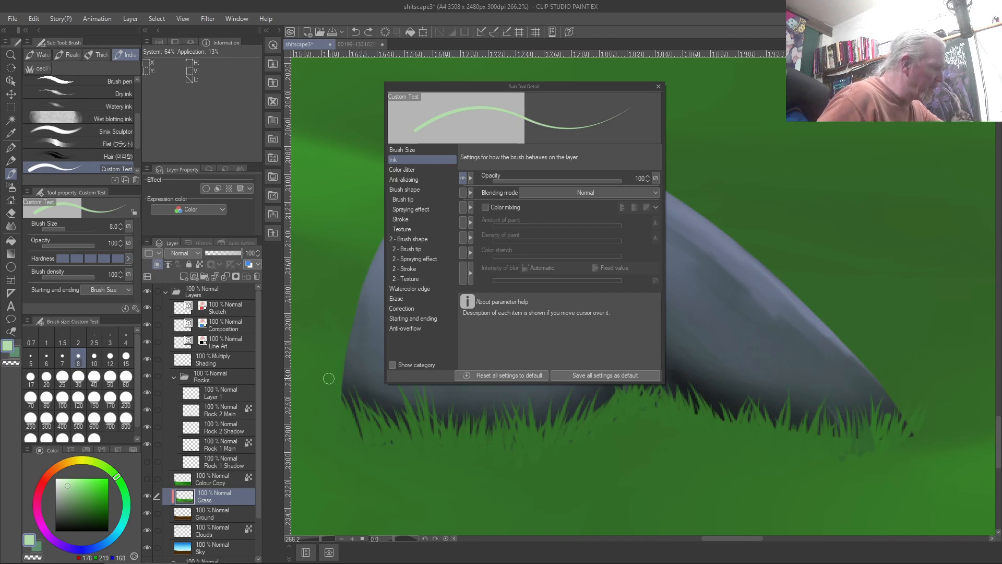
left_click_drag(343, 394, 319, 335)
key("ctrl+z")
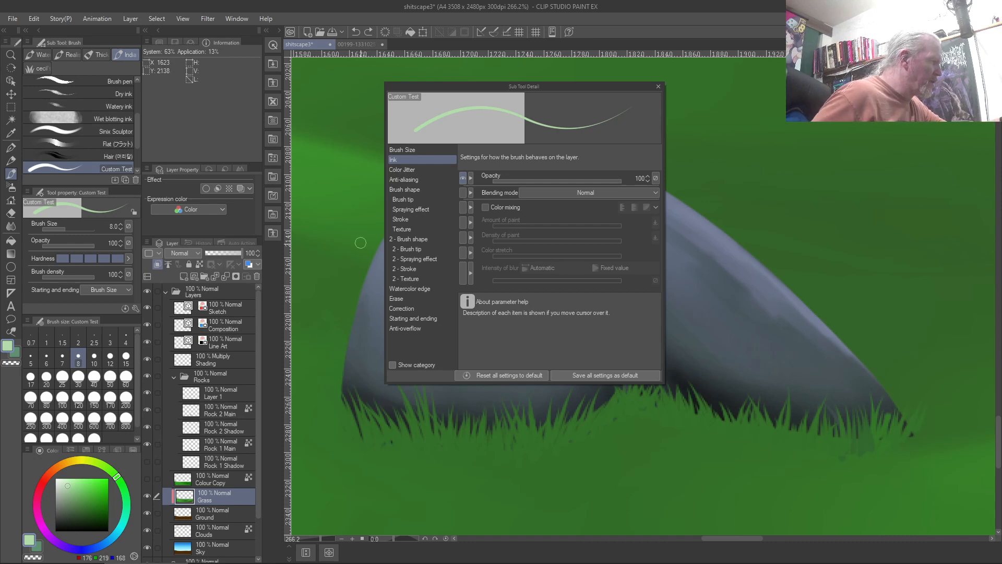
Sample dark green and paint thin grass blades at size 4 along the left rock's base
right_click(916, 224)
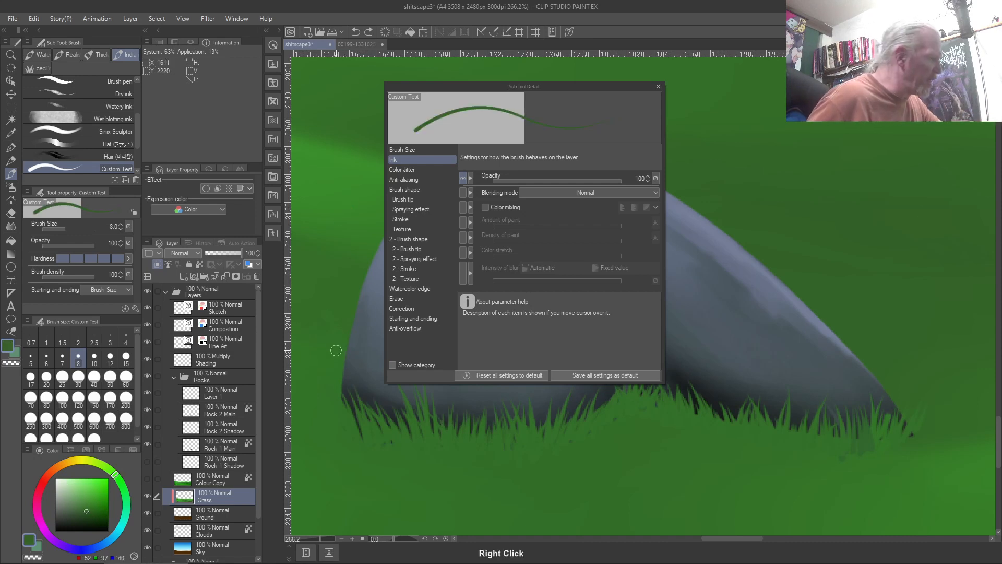
mouse_move(340, 399)
left_mouse_down()
mouse_move(330, 370)
mouse_move(341, 399)
mouse_move(339, 339)
mouse_move(349, 360)
mouse_move(336, 318)
mouse_move(352, 347)
mouse_move(325, 300)
mouse_move(347, 390)
mouse_move(331, 343)
left_mouse_up()
left_click_drag(343, 380, 347, 342)
key("ctrl+z")
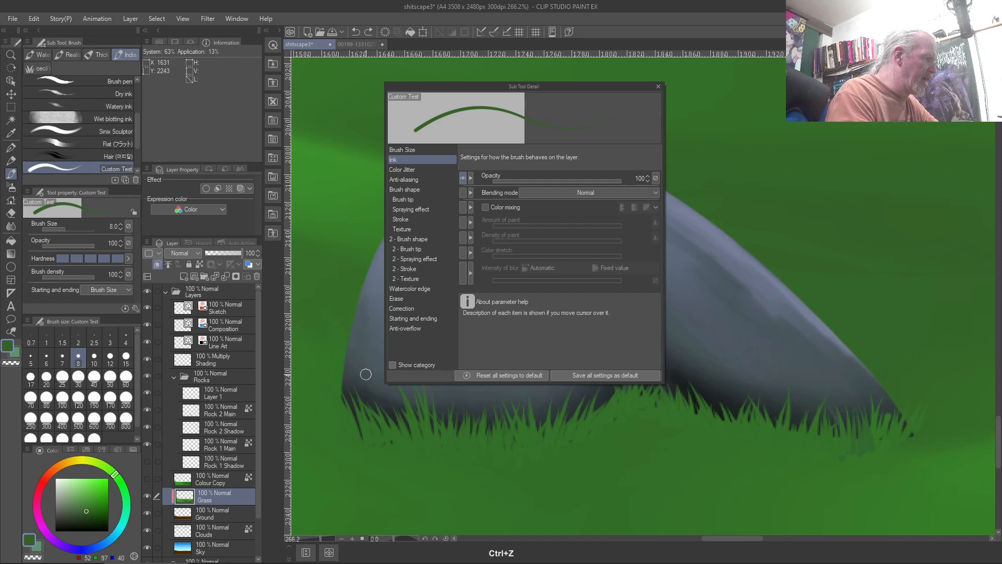
key("bracketleft")
key("bracketleft")
key("bracketleft")
key("bracketleft")
mouse_move(340, 393)
left_mouse_down()
mouse_move(310, 358)
mouse_move(344, 390)
mouse_move(319, 337)
left_mouse_up()
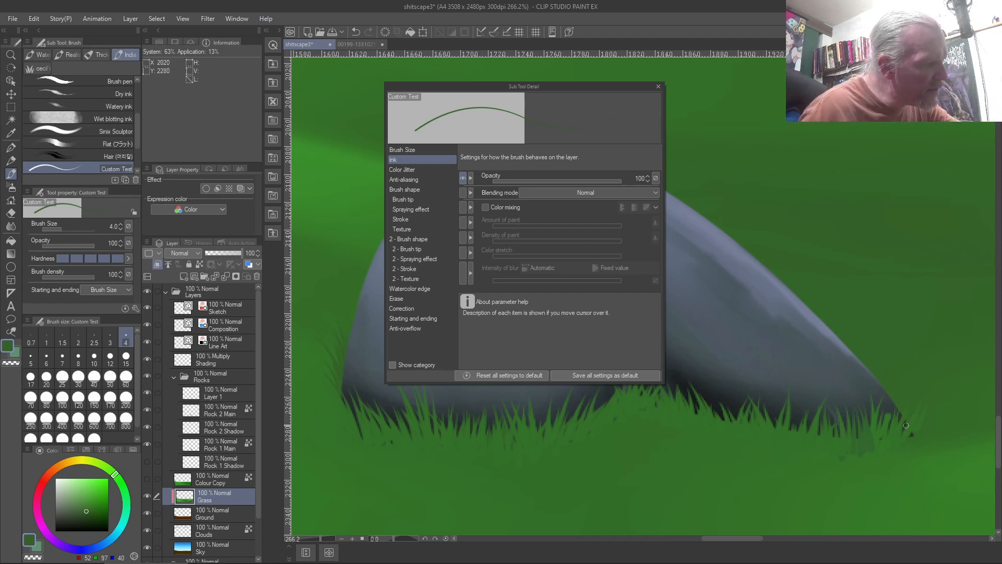
right_click(790, 471)
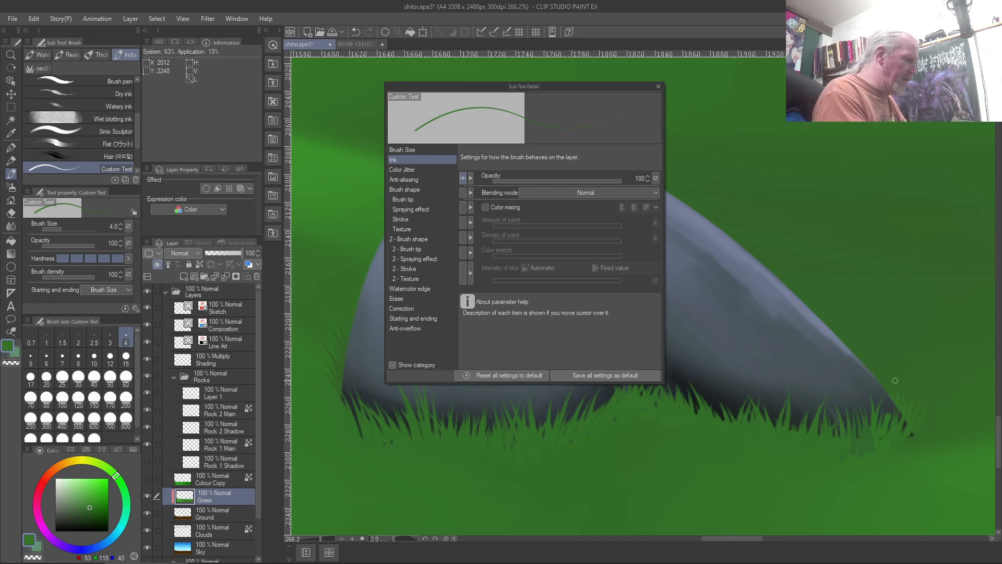
key("ctrl+0")
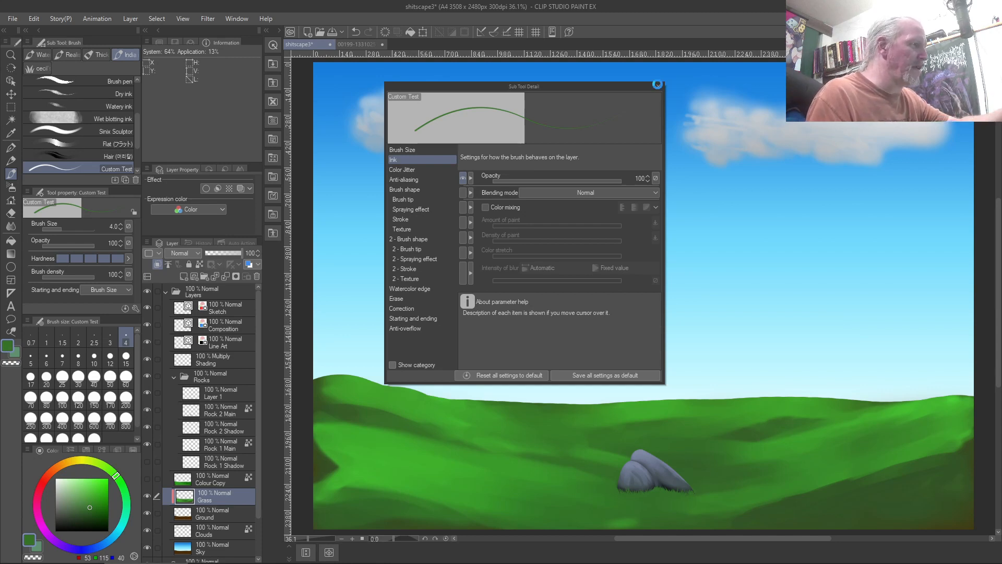
Close the Sub Tool Detail settings and zoom in on the grey rocks
left_click(657, 84)
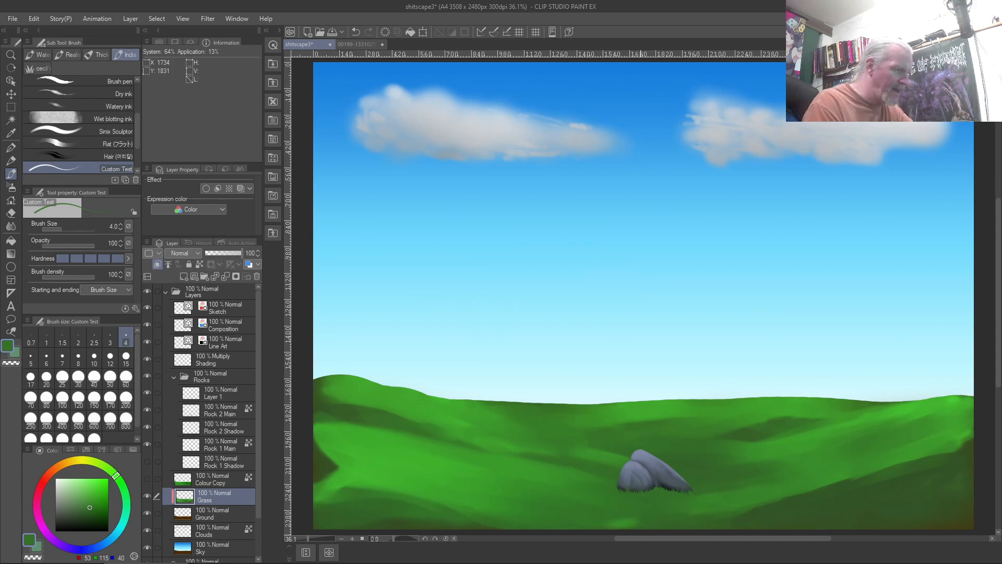
scroll(730, 492, "up", 2)
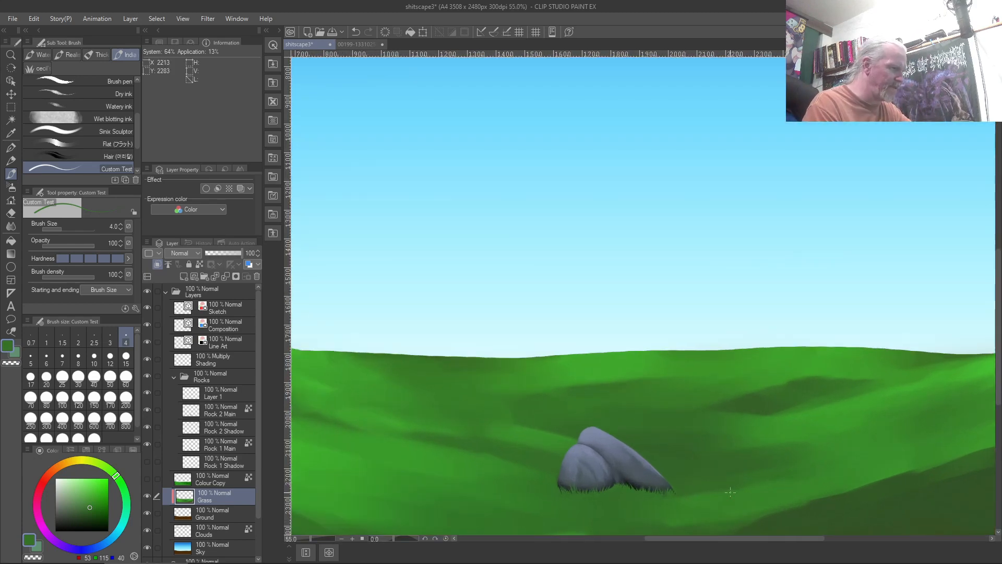
scroll(730, 492, "up", 3)
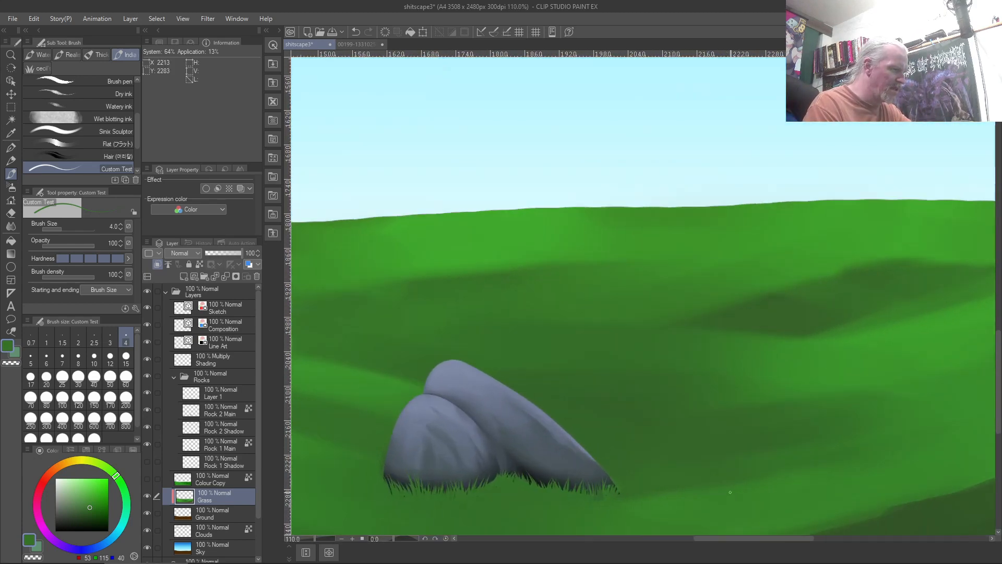
scroll(730, 492, "down", 1)
scroll(730, 492, "up", 2)
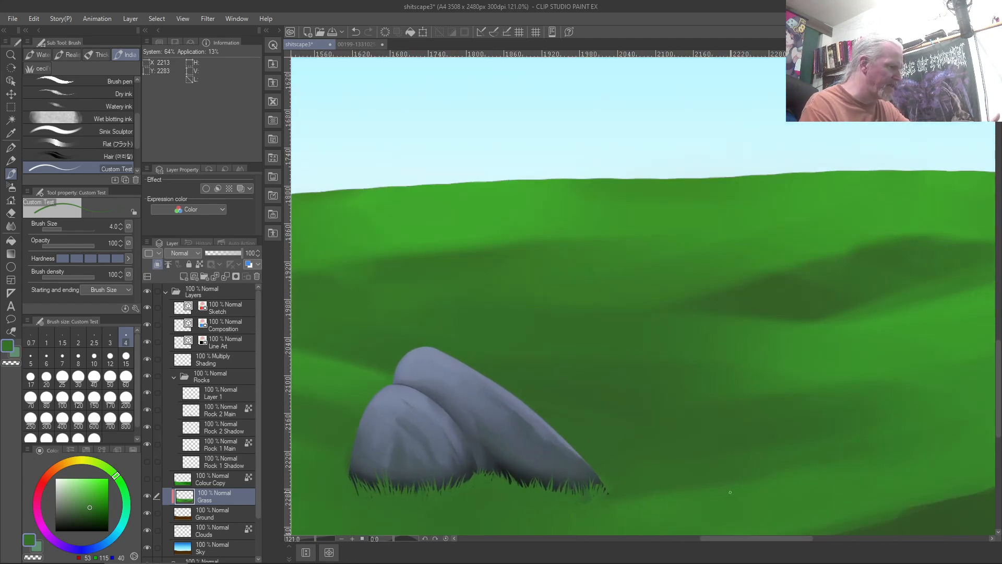
scroll(730, 492, "up", 1)
scroll(730, 492, "down", 2)
scroll(730, 492, "down", 1)
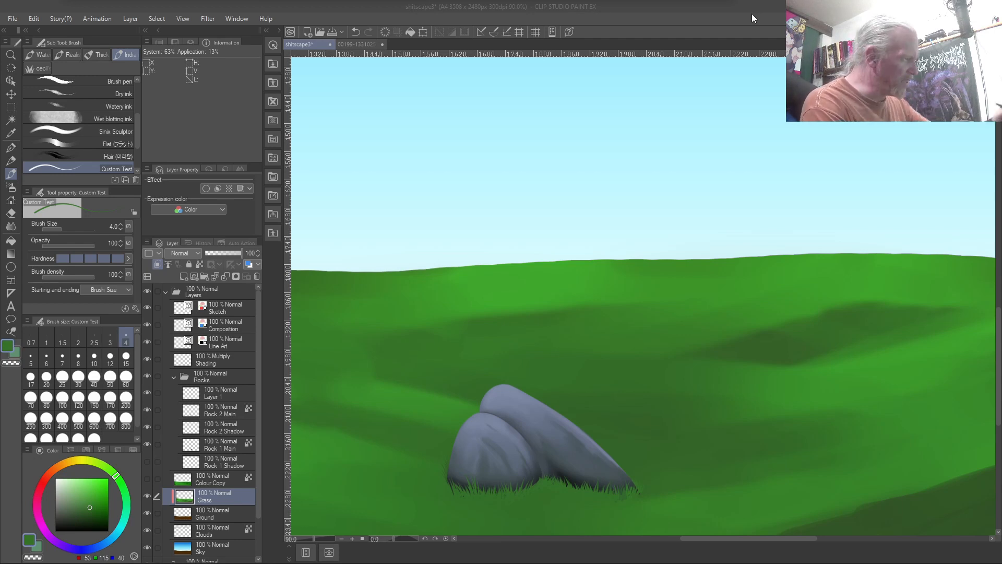
Sample a grass green from the painting and undo the last grass stroke
right_click(576, 310)
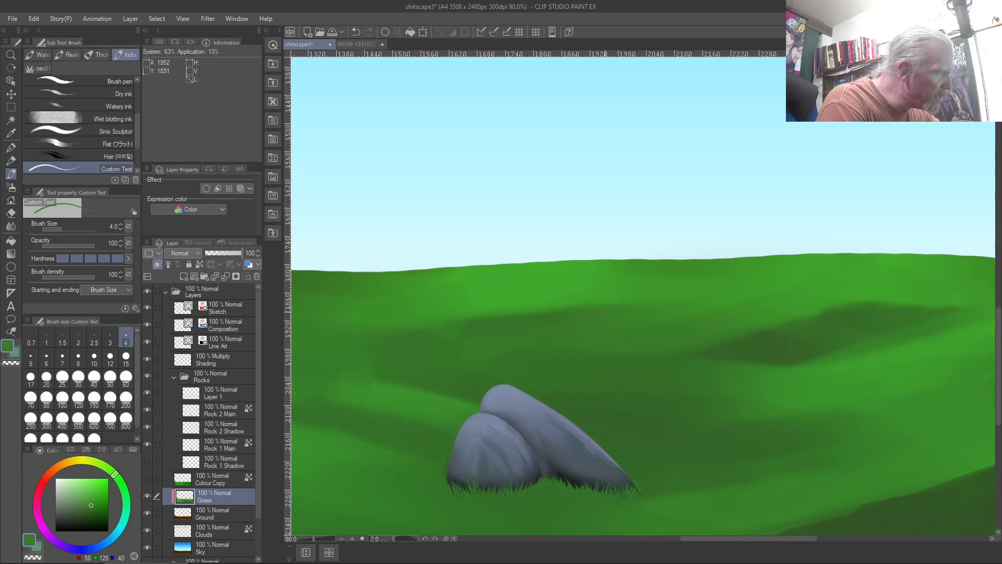
right_click(575, 308)
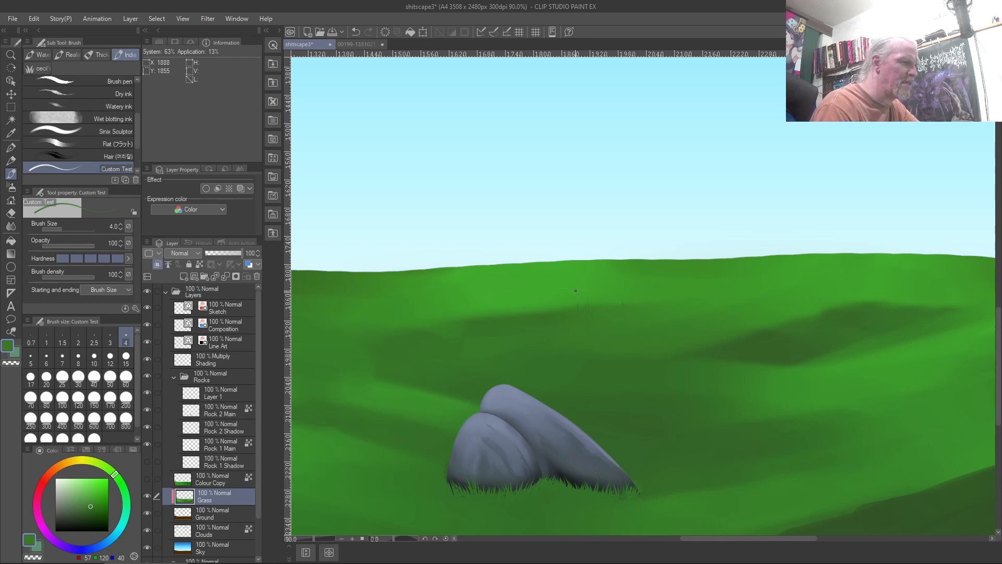
key("ctrl+z")
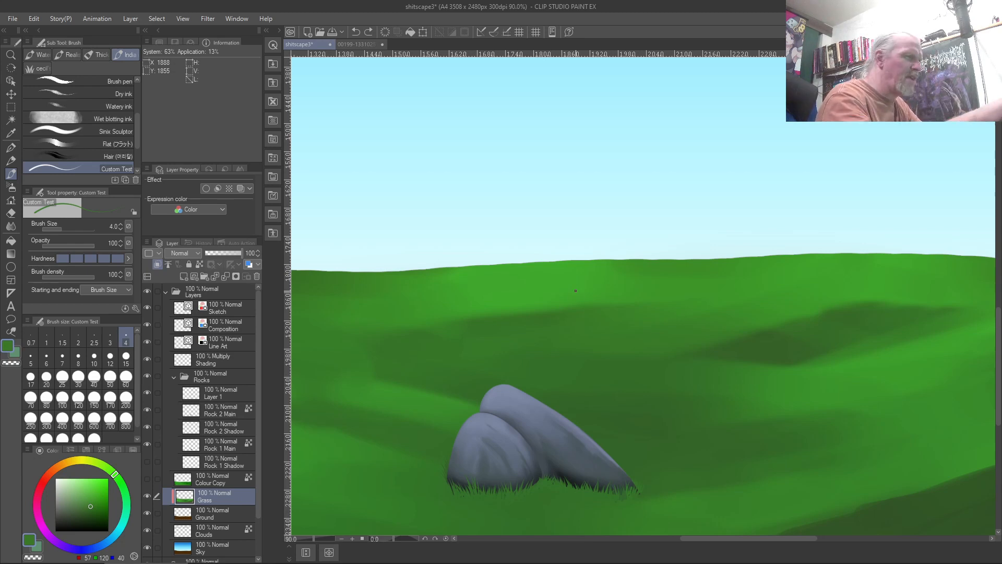
Switch to the Blend tool's Finger tip sub tool
key("j")
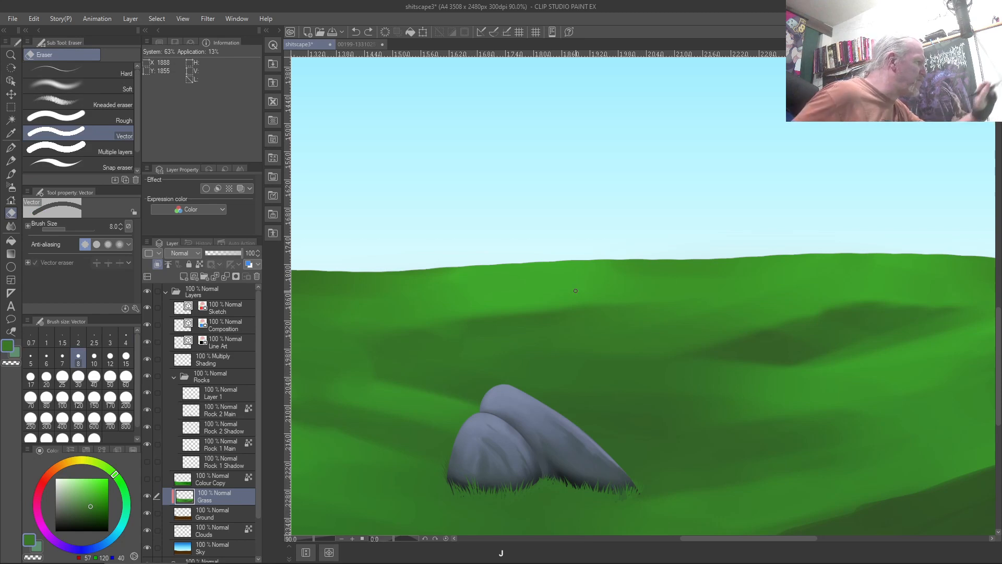
key("j")
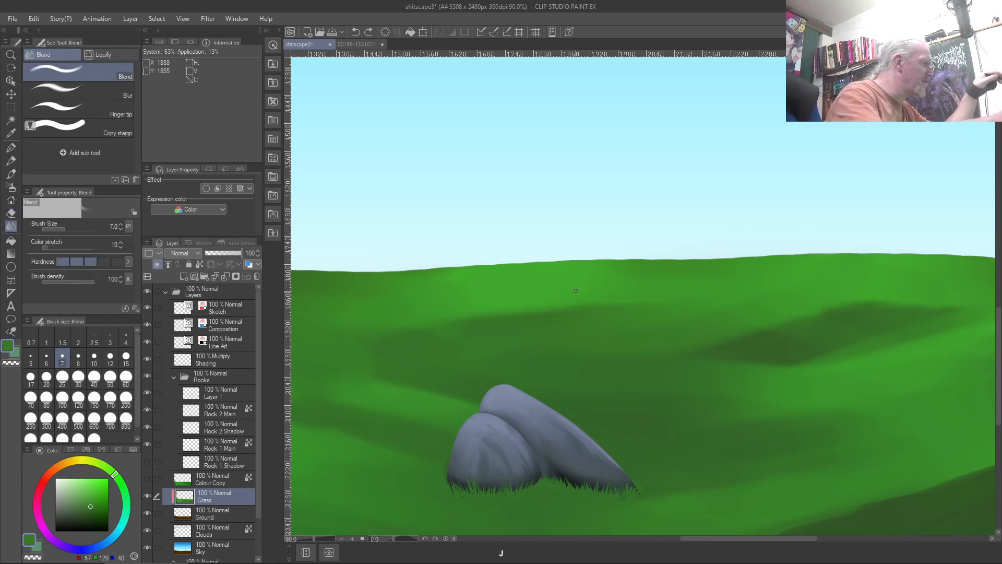
left_click(94, 108)
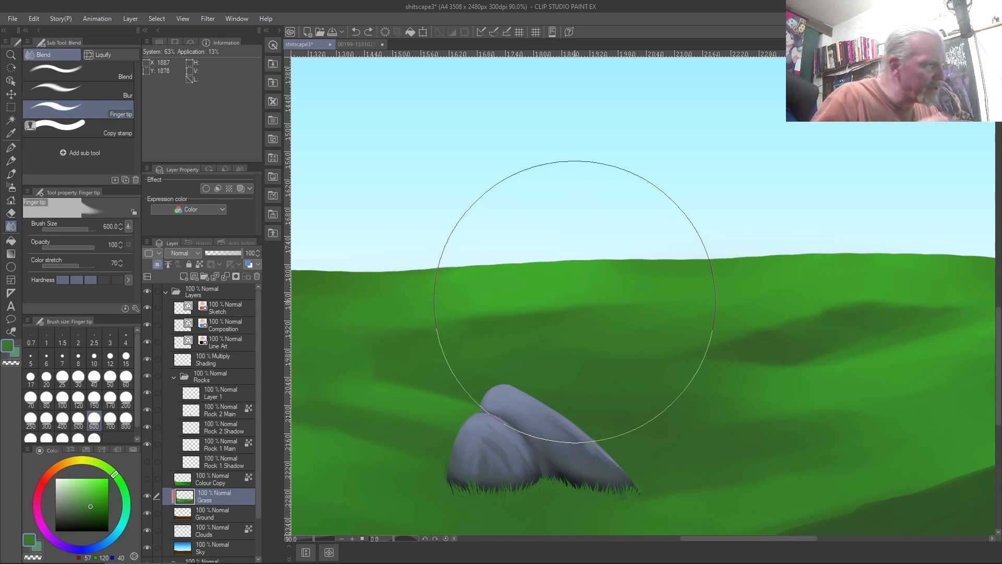
Shrink the Finger tip brush and smudge dark grass streaks up into the lighter green
key("bracketleft")
key("bracketleft")
key("bracketleft")
key("bracketleft")
key("bracketleft")
key("bracketleft")
key("bracketleft")
key("bracketleft")
key("bracketleft")
key("bracketleft")
key("bracketleft")
key("bracketleft")
key("bracketleft")
key("bracketleft")
key("bracketleft")
key("bracketleft")
key("bracketleft")
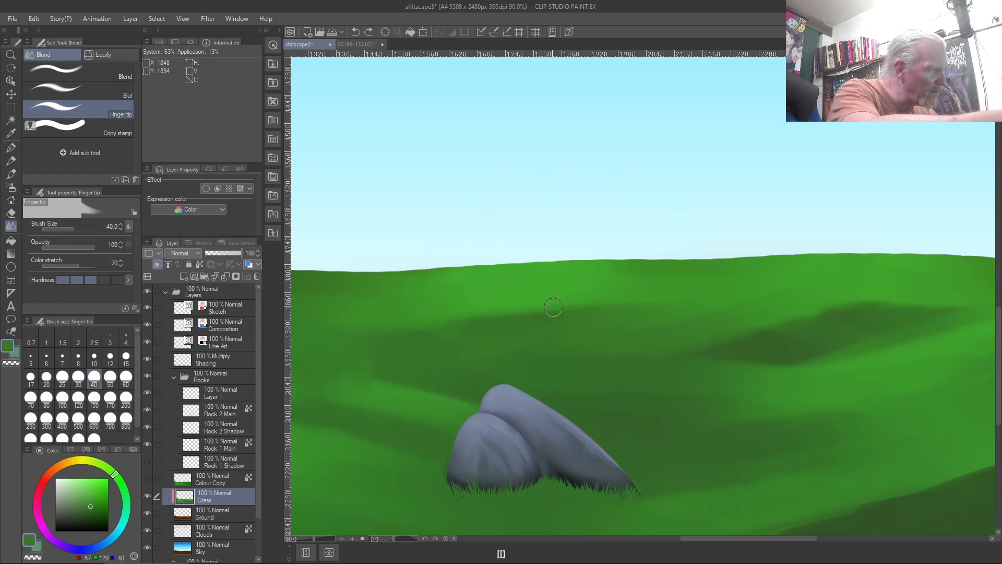
scroll(540, 283, "up", 5)
mouse_move(585, 308)
left_mouse_down()
mouse_move(586, 342)
mouse_move(587, 313)
left_mouse_up()
scroll(586, 342, "up", 5)
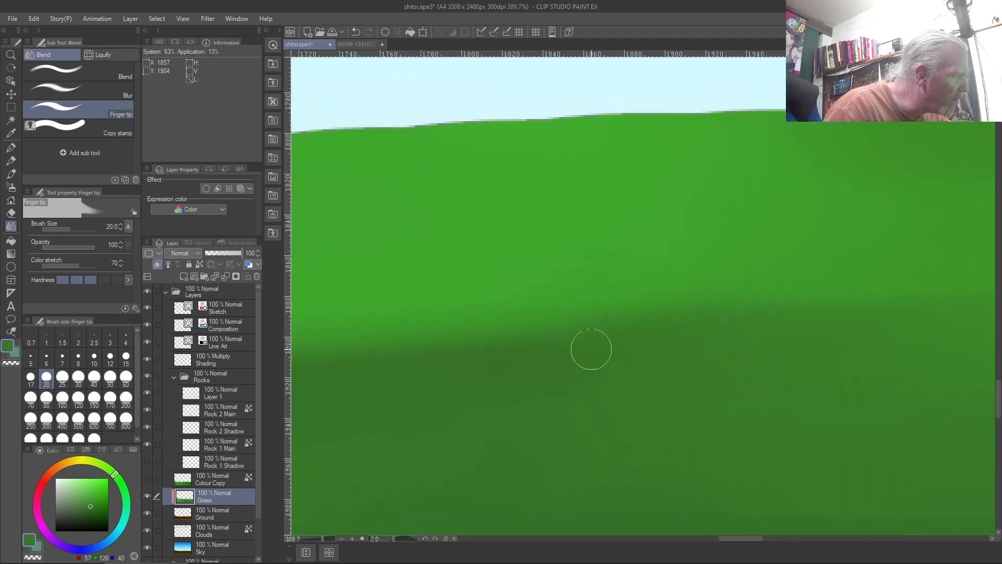
mouse_move(619, 313)
left_mouse_down()
mouse_move(626, 291)
mouse_move(631, 326)
mouse_move(644, 279)
mouse_move(660, 319)
left_mouse_up()
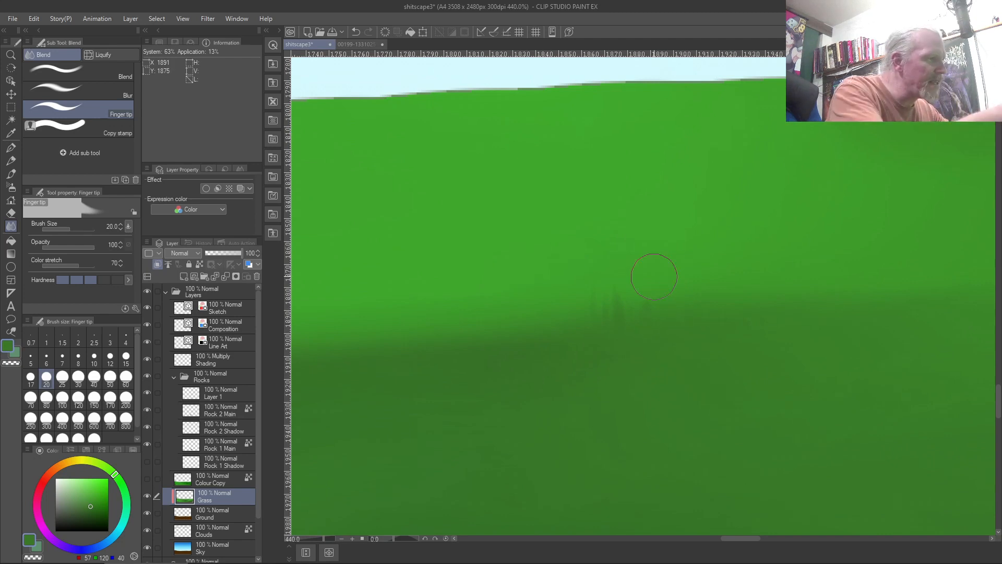
Blend the light/dark green border with a smaller brush, trying and undoing Clip to Layer Below
key("bracketleft")
key("bracketleft")
left_click_drag(669, 328, 667, 295)
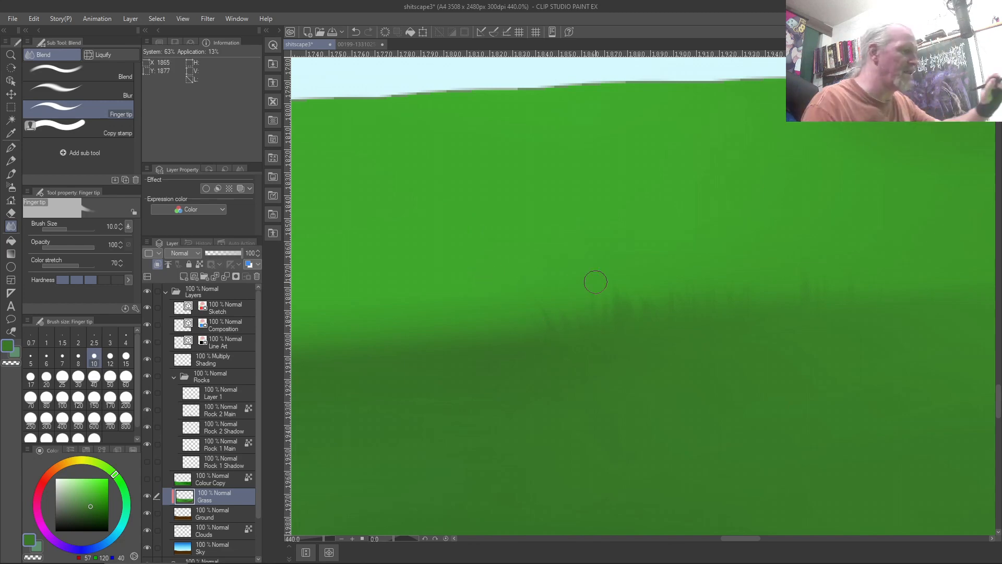
scroll(595, 282, "down", 6)
scroll(595, 282, "down", 2)
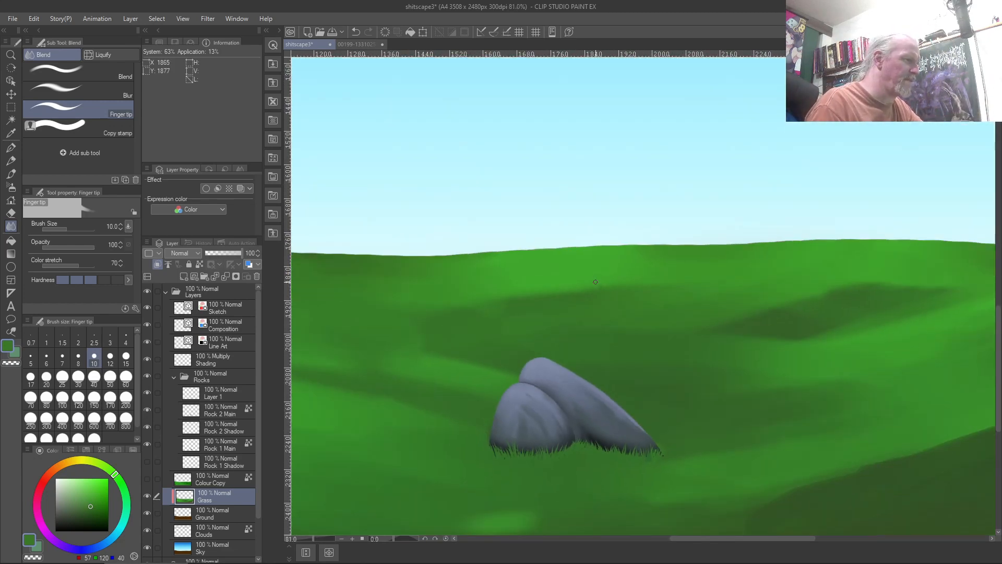
scroll(595, 282, "up", 4)
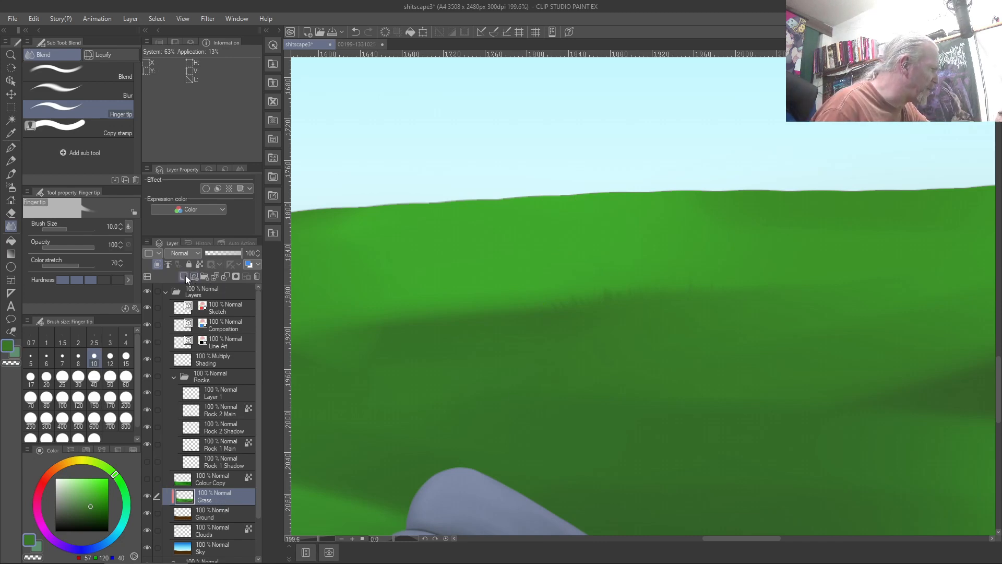
left_click(159, 264)
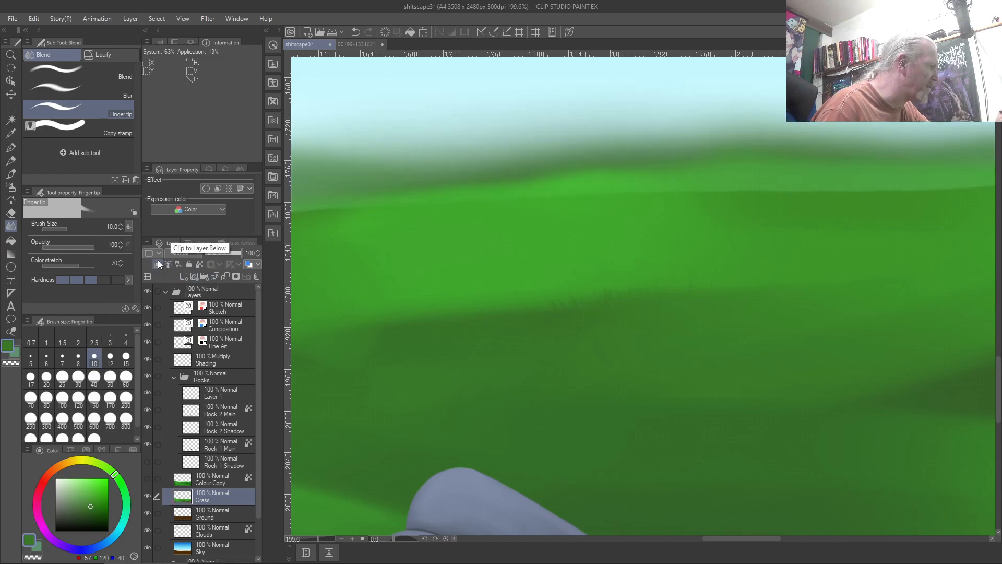
left_click(162, 266)
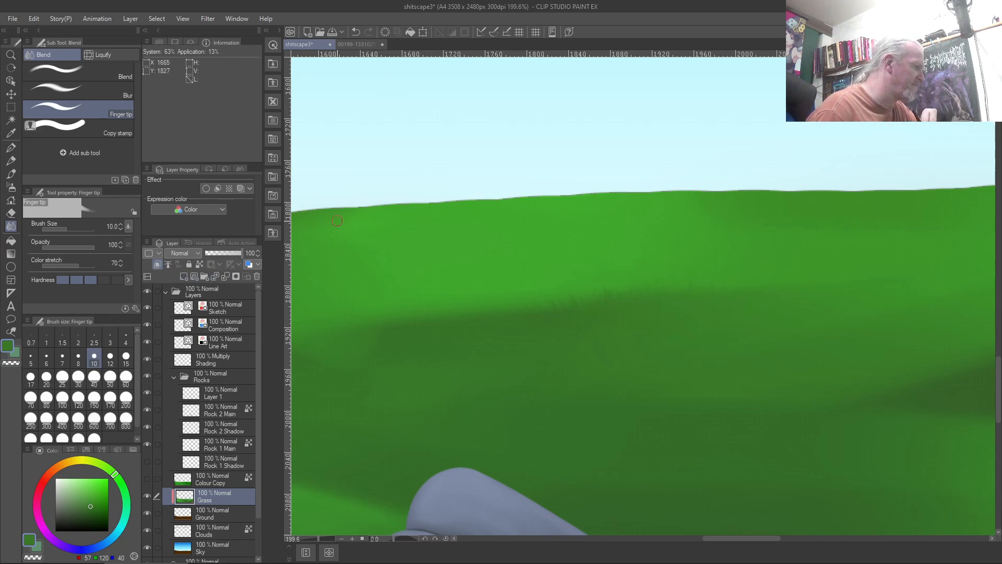
Create a selection from the Ground layer's content and invert it to cover the sky
left_click(184, 519, "ctrl")
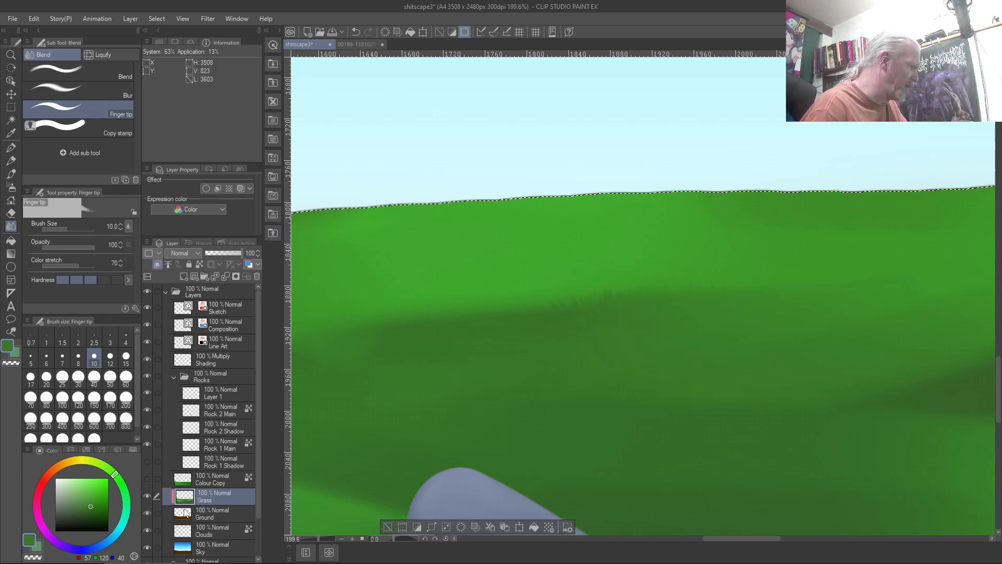
right_click(184, 516)
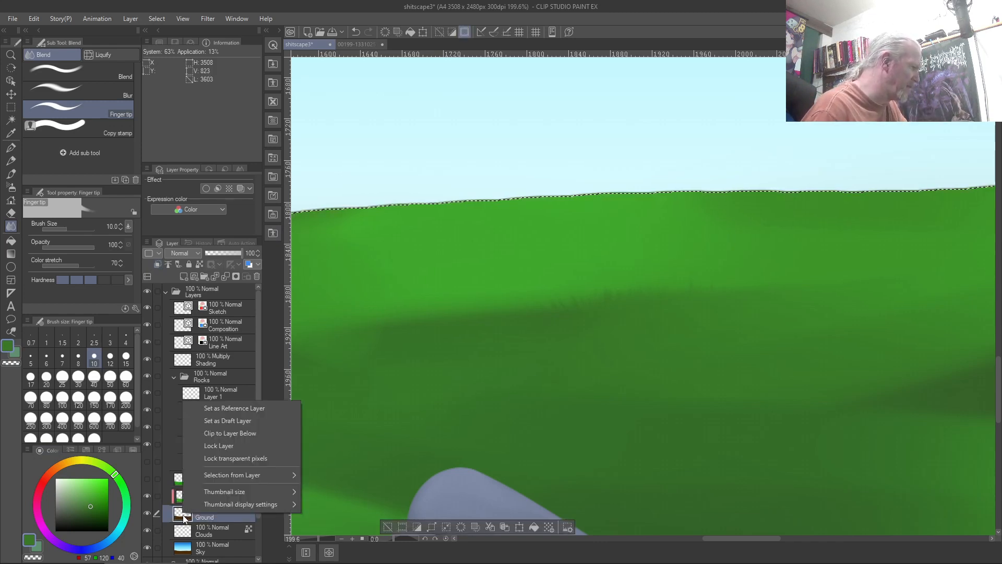
mouse_move(223, 474)
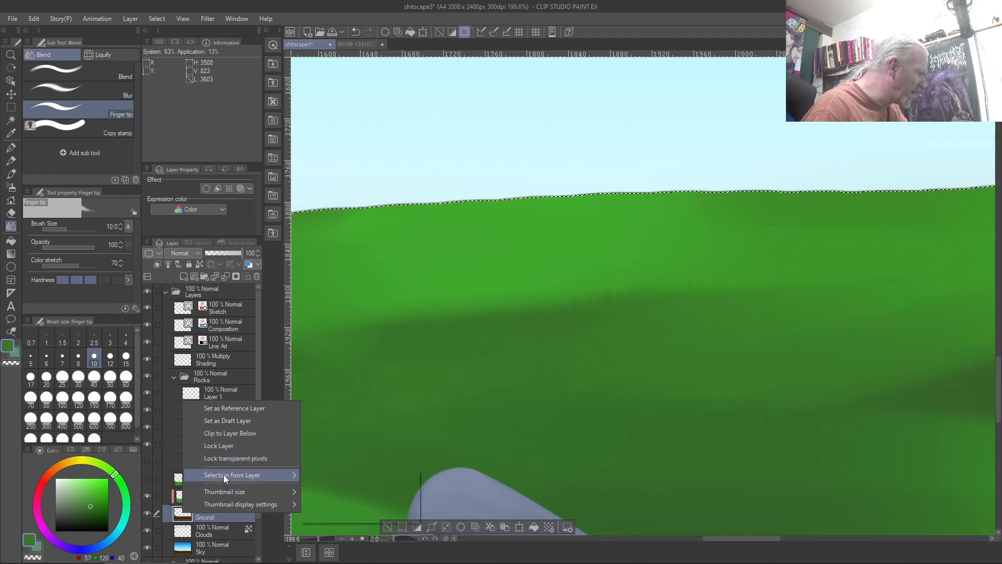
left_click(325, 474)
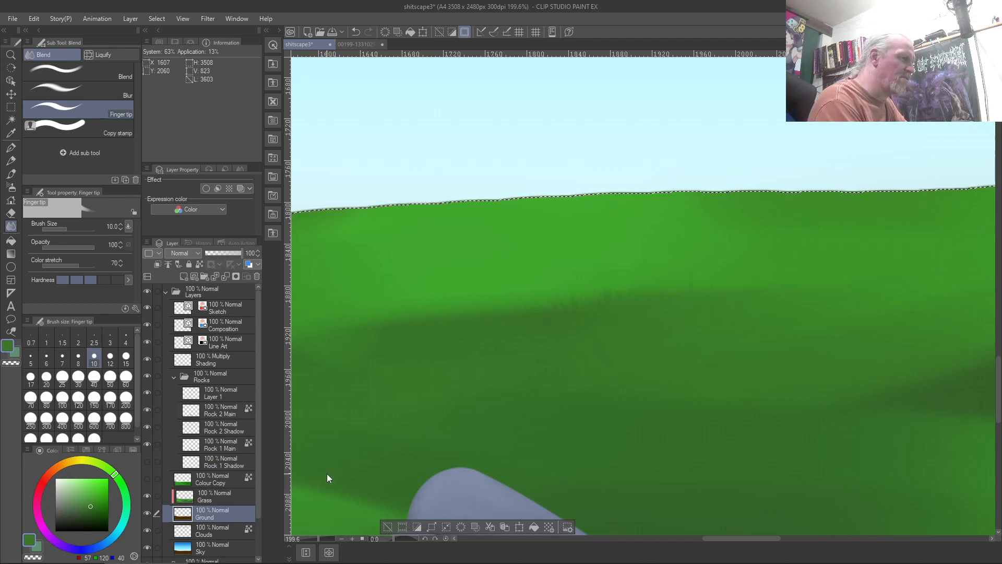
key("ctrl+i")
key("ctrl+z")
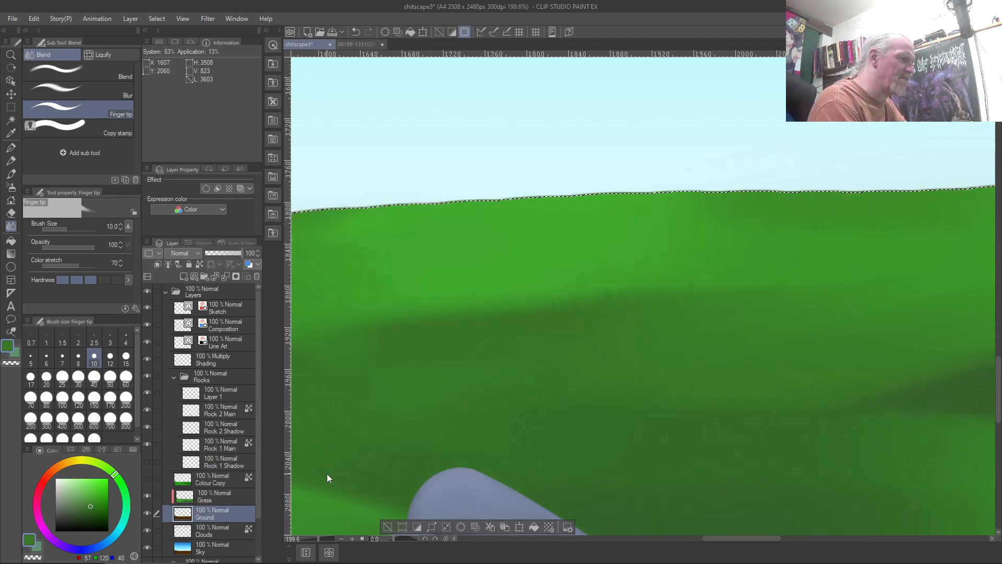
key("ctrl+shift+i")
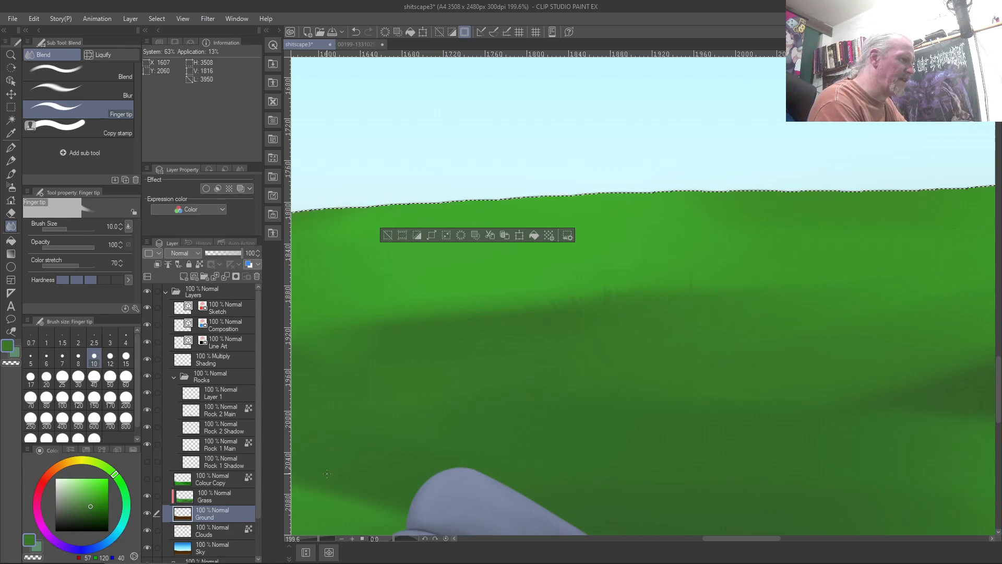
scroll(327, 474, "down", 5)
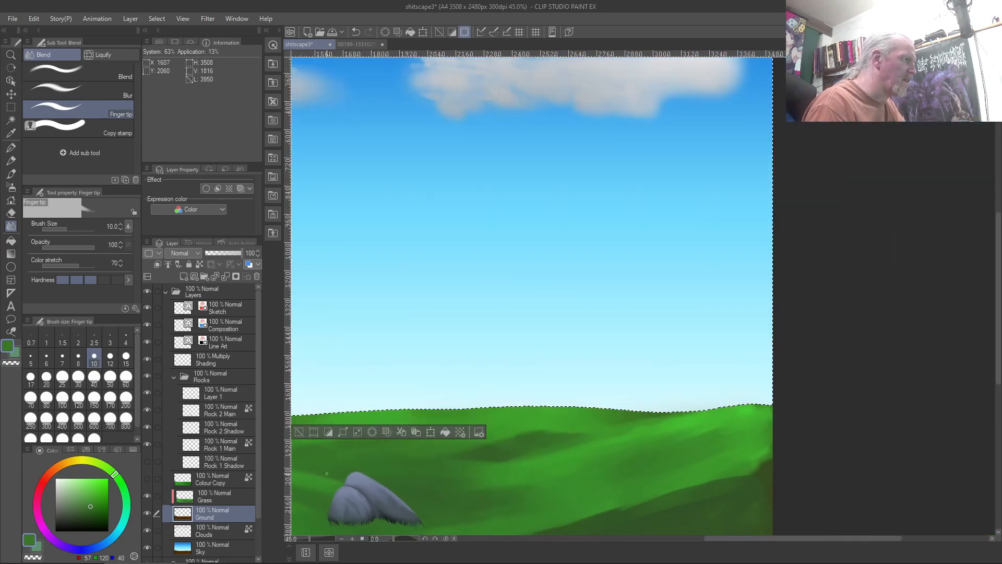
scroll(327, 473, "up", 1)
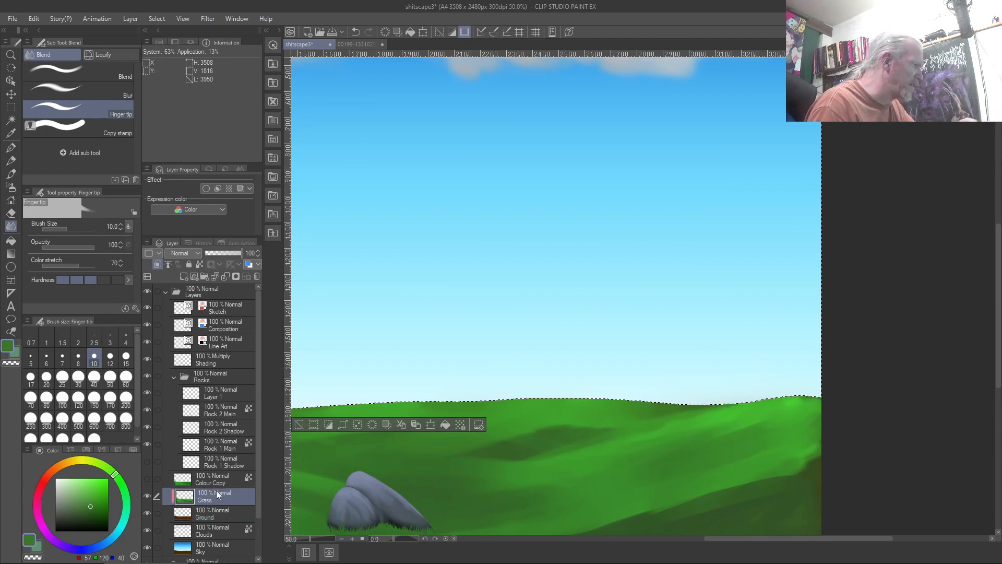
Delete the spilled green from the Grass layer inside the sky selection, then deselect
left_click(159, 266)
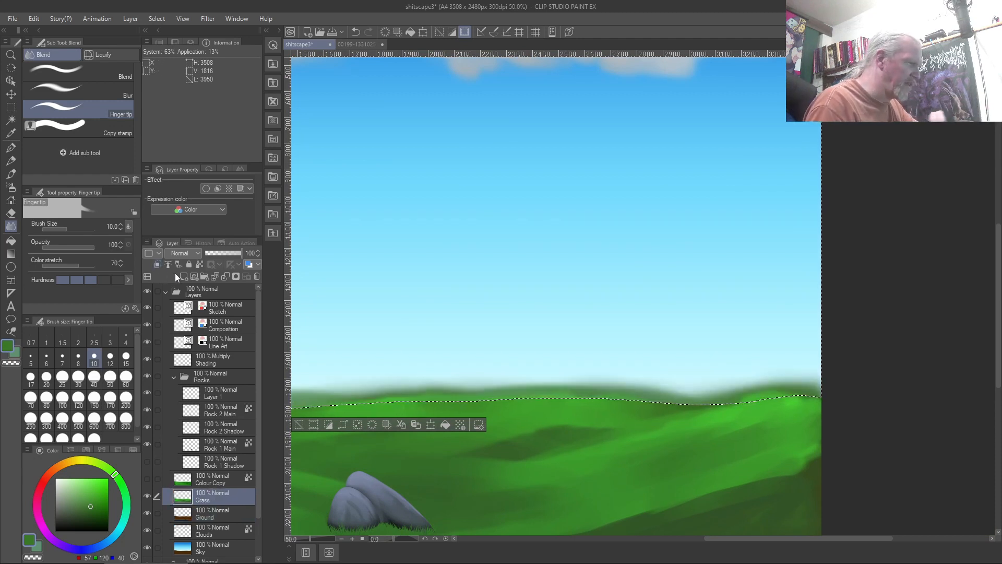
key("Delete")
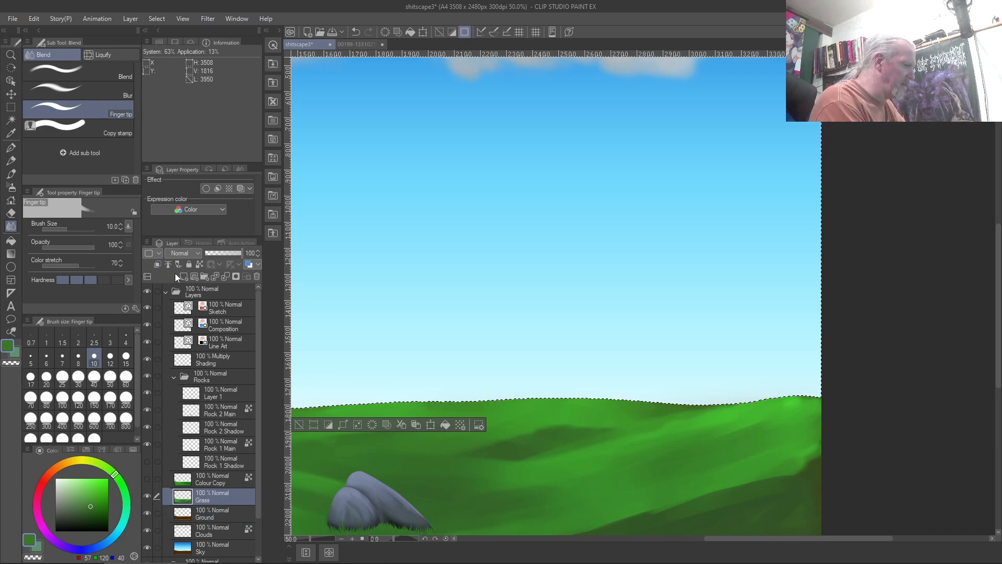
key("ctrl+d")
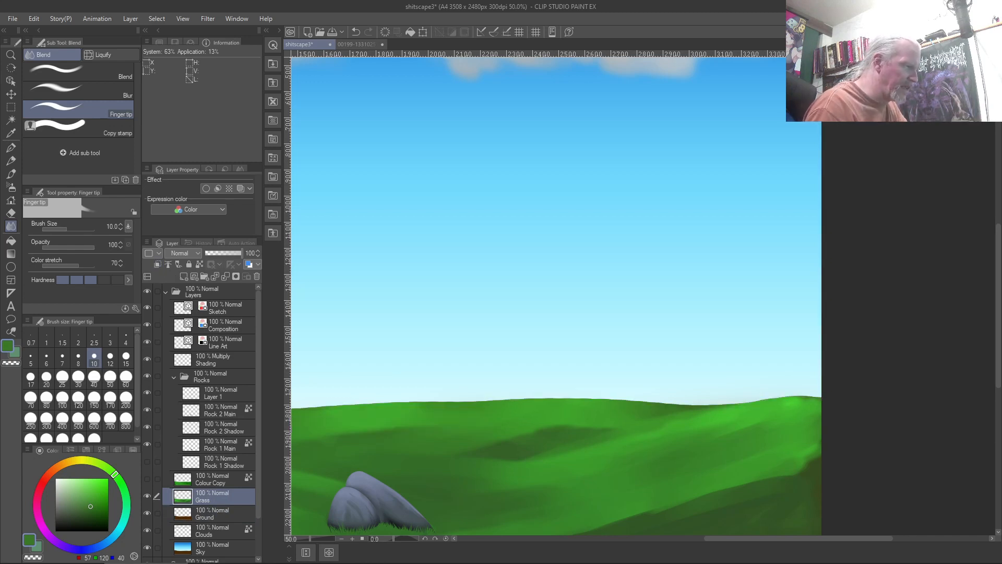
scroll(542, 445, "up", 3)
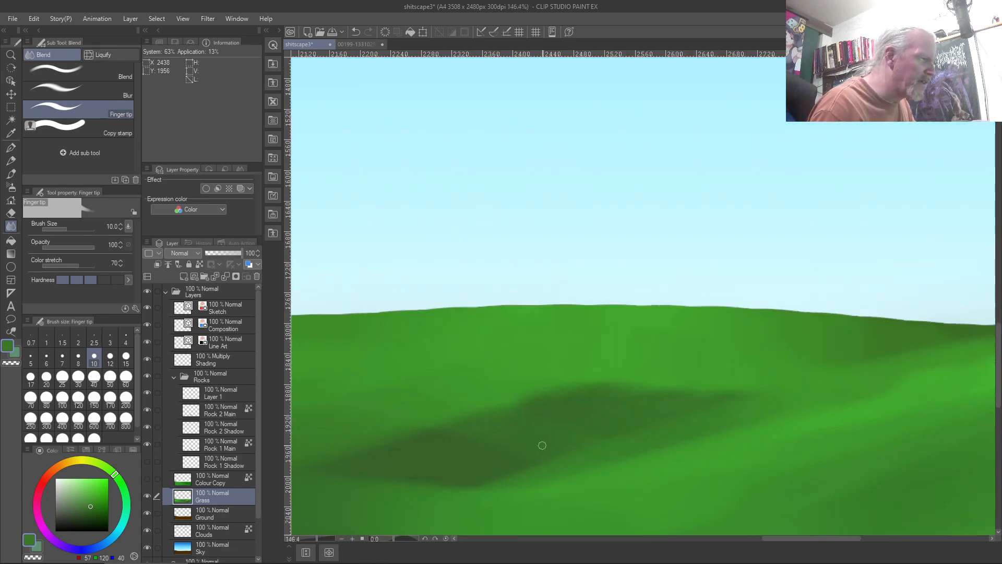
scroll(542, 445, "up", 2)
scroll(542, 445, "up", 2)
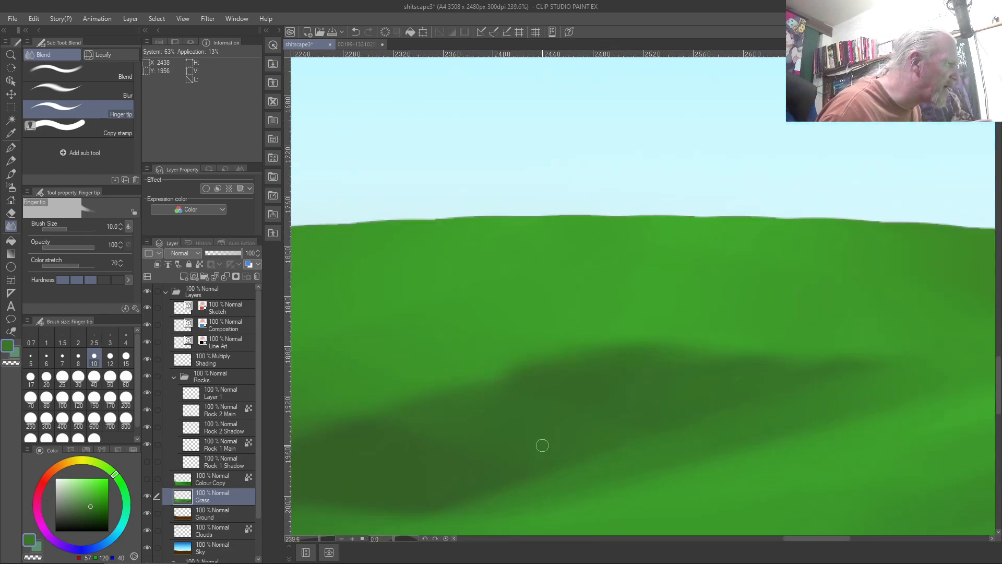
scroll(542, 445, "down", 2)
scroll(542, 445, "up", 1)
scroll(542, 445, "down", 3)
scroll(542, 445, "down", 2)
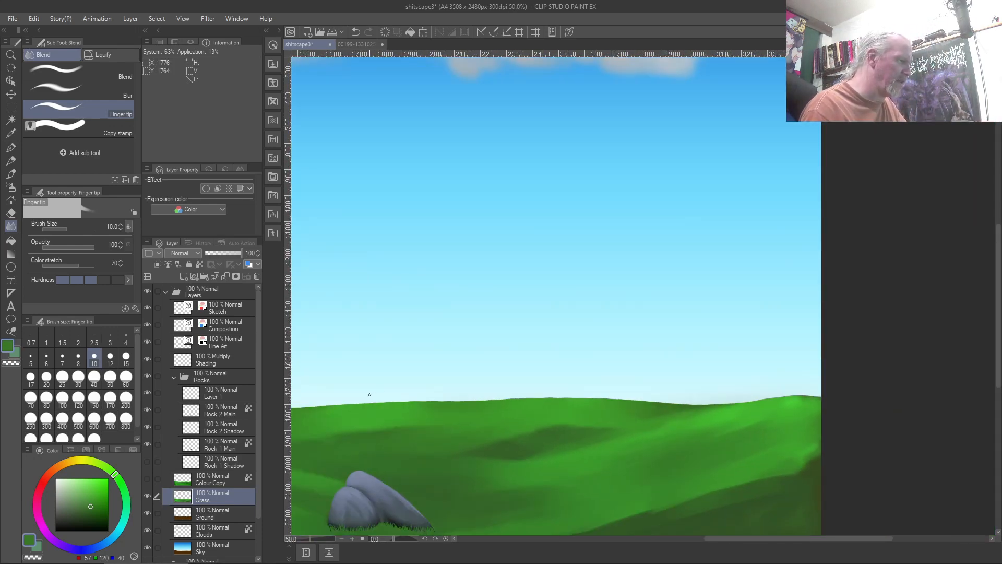
scroll(331, 393, "up", 1)
scroll(411, 396, "up", 1)
left_click_drag(364, 420, 689, 405)
left_click_drag(528, 418, 820, 399)
scroll(498, 401, "up", 2)
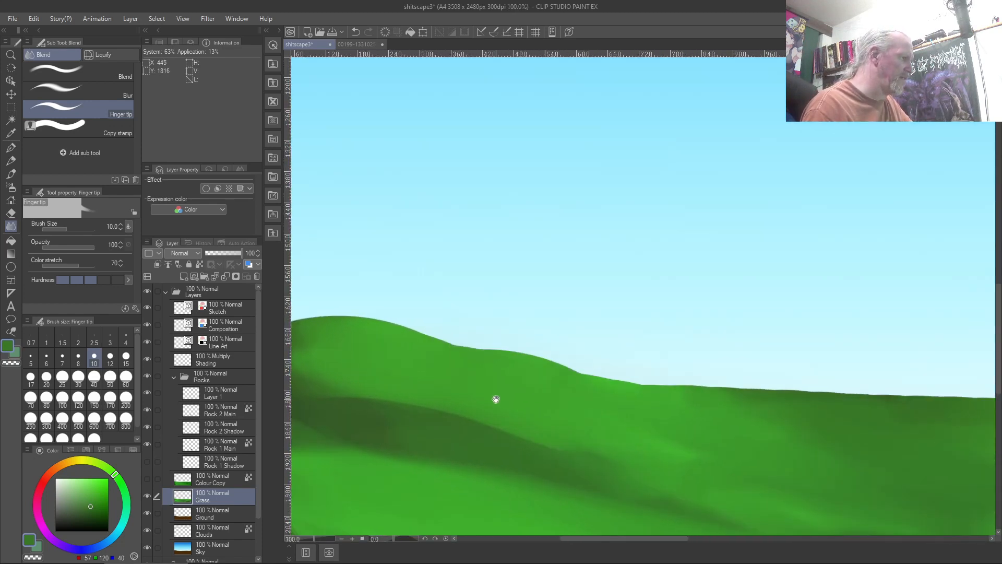
left_click_drag(334, 339, 574, 431)
scroll(553, 407, "up", 4)
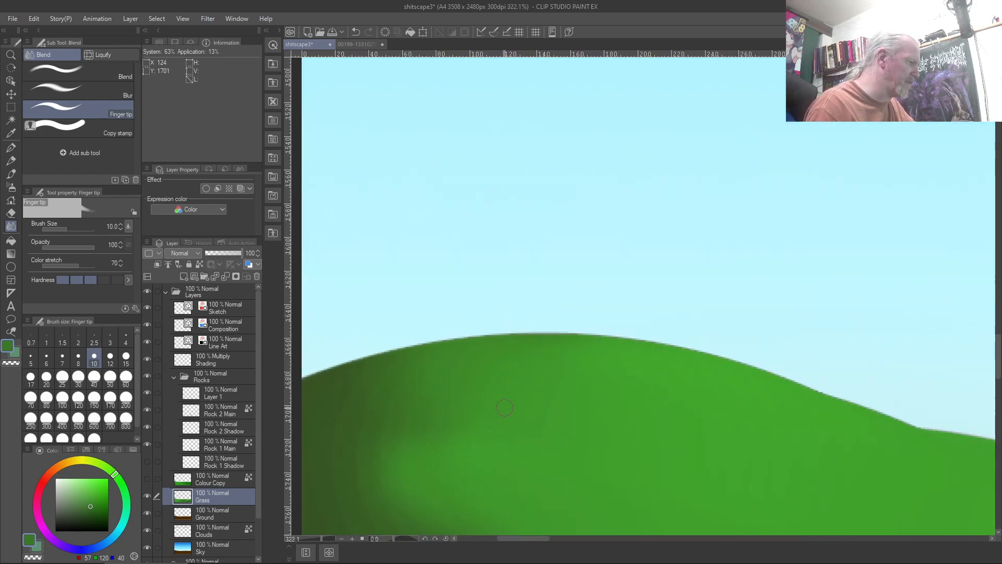
left_click_drag(452, 434, 510, 430)
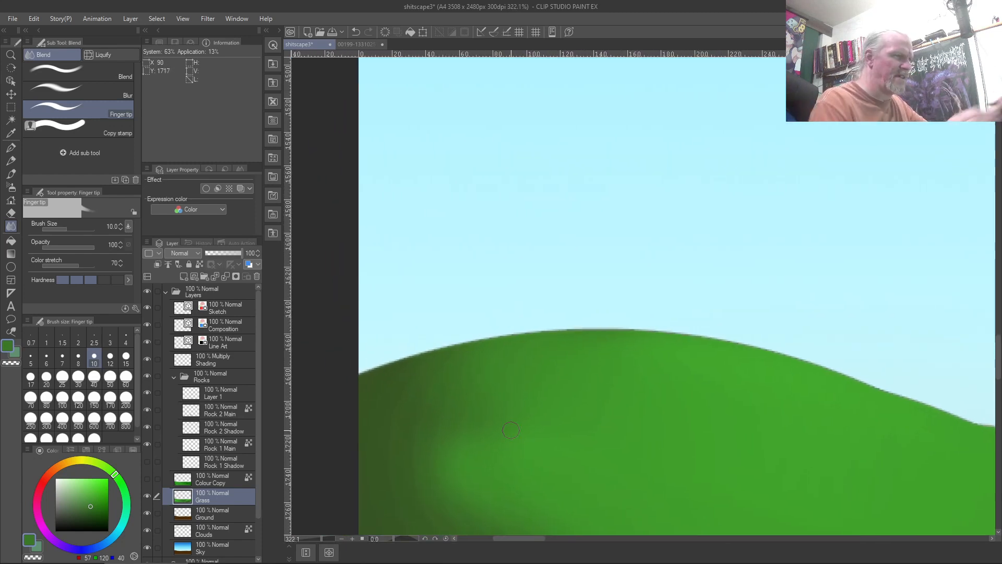
Smudge grass blades up from the hill's left edge at size 5, then shrink the brush to 2.5
key("bracketleft")
key("bracketleft")
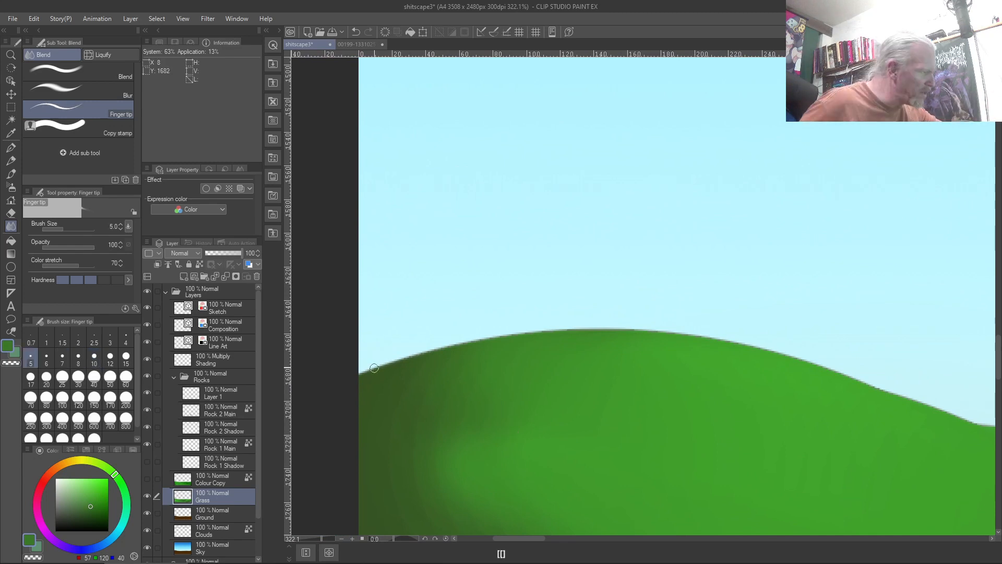
mouse_move(362, 374)
left_mouse_down()
mouse_move(370, 349)
mouse_move(373, 367)
mouse_move(370, 357)
mouse_move(402, 351)
left_mouse_up()
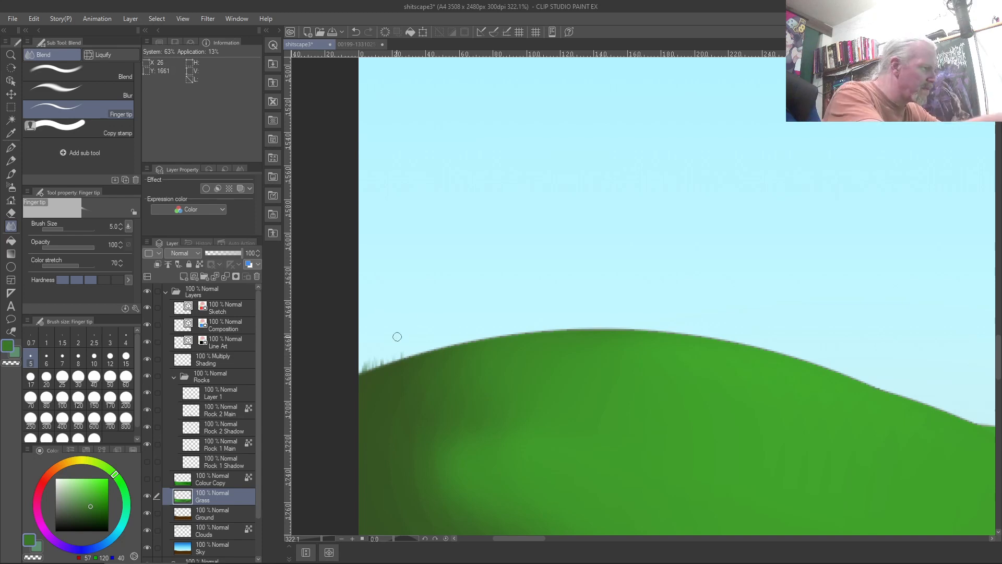
key("bracketleft")
key("bracketleft")
key("bracketleft")
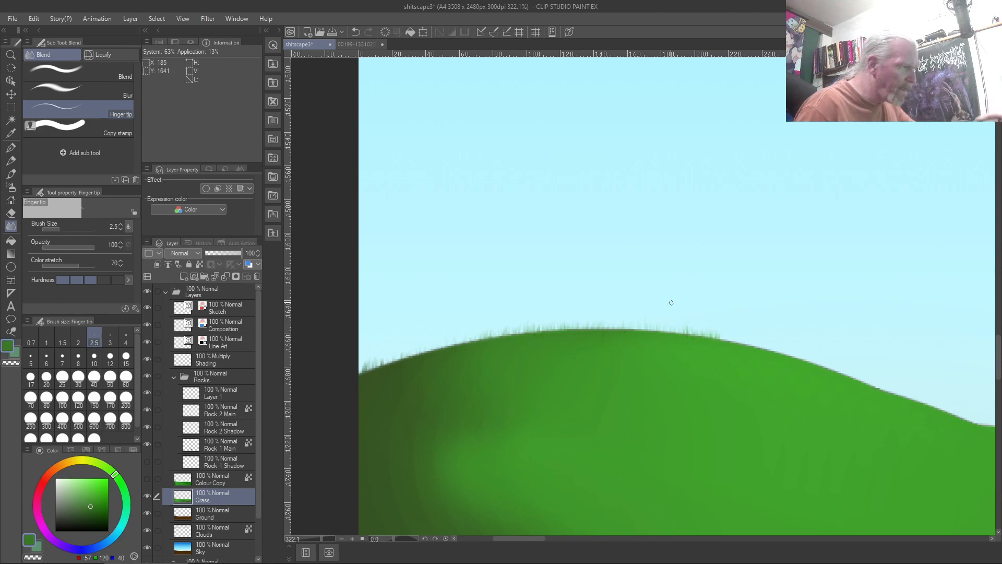
key("ctrl+0")
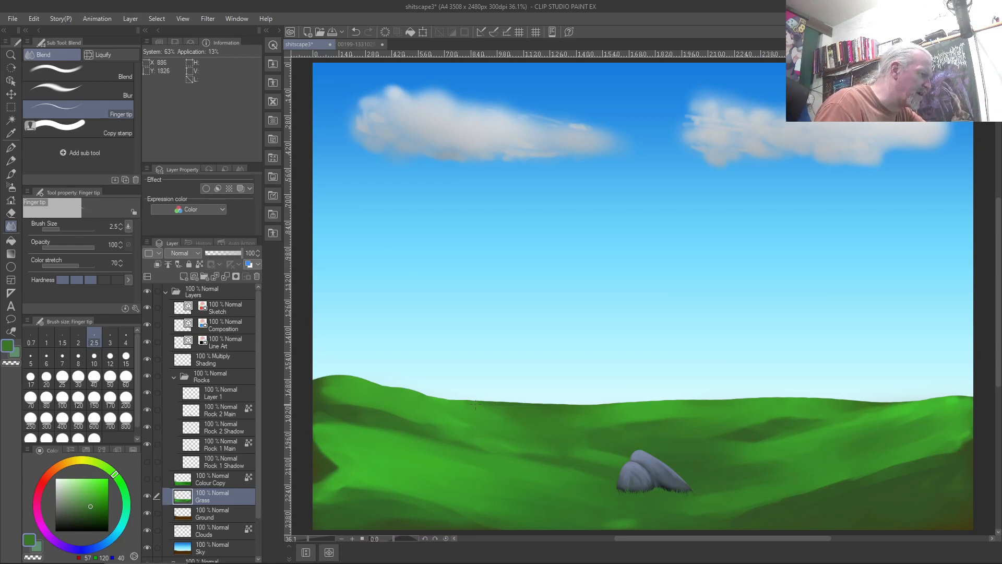
scroll(324, 386, "up", 10)
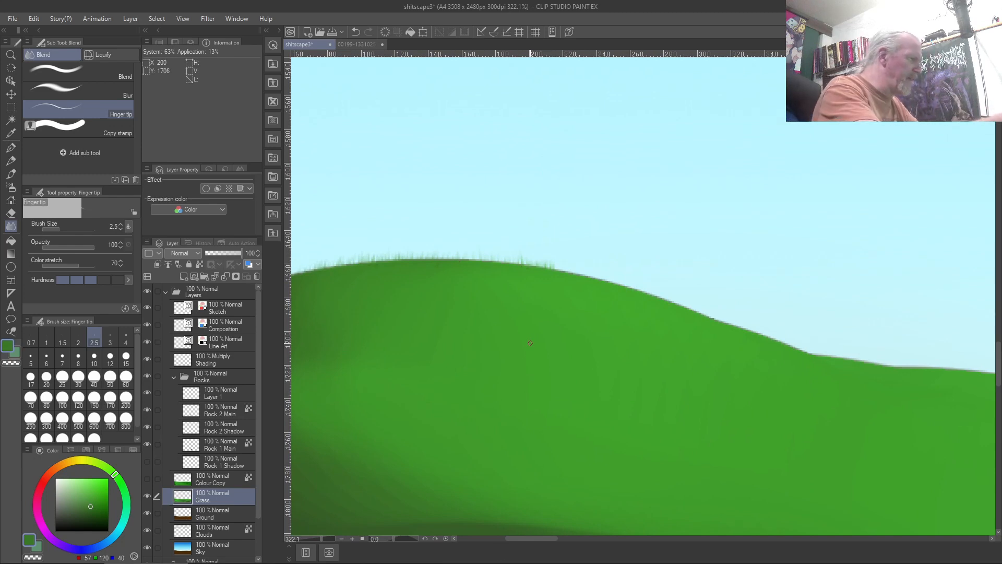
Raise the Finger tip size to 7 and flick more grass blades along the hilltop and left slope
key("bracketright")
key("bracketright")
key("bracketright")
key("bracketright")
key("bracketright")
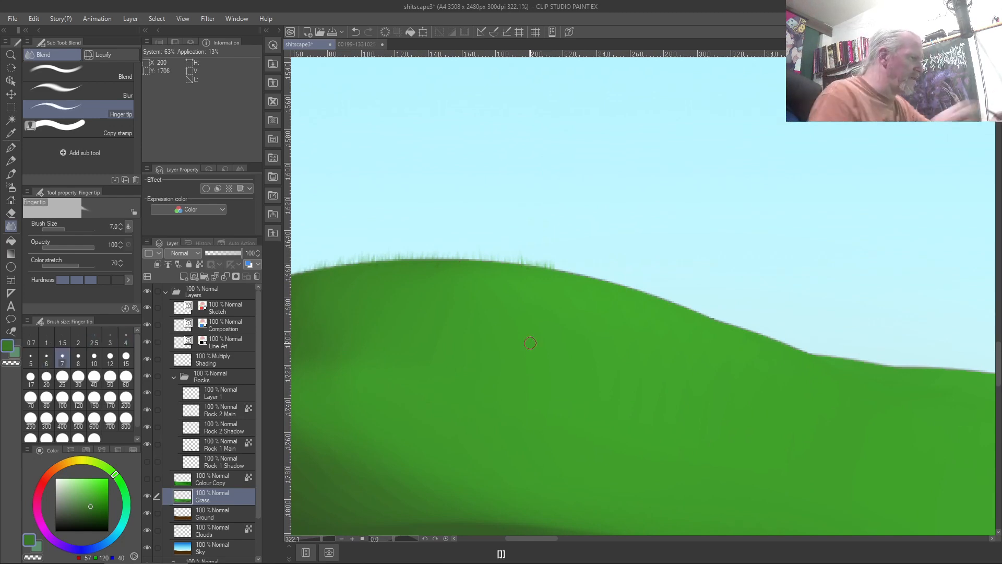
mouse_move(577, 274)
left_mouse_down()
mouse_move(516, 260)
mouse_move(521, 272)
mouse_move(499, 253)
mouse_move(493, 272)
mouse_move(471, 252)
mouse_move(461, 263)
mouse_move(450, 247)
mouse_move(428, 250)
left_mouse_up()
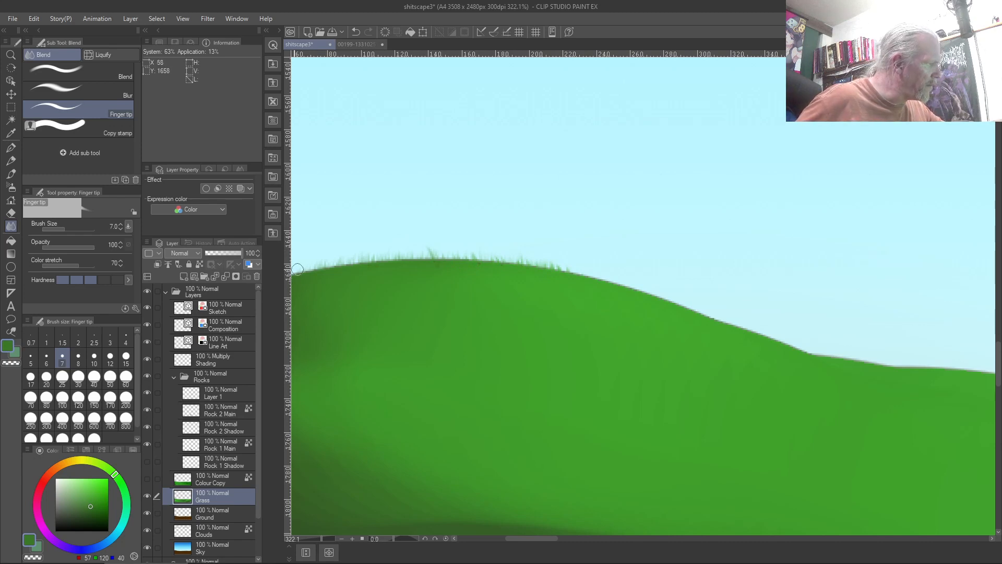
left_click_drag(398, 371, 512, 376)
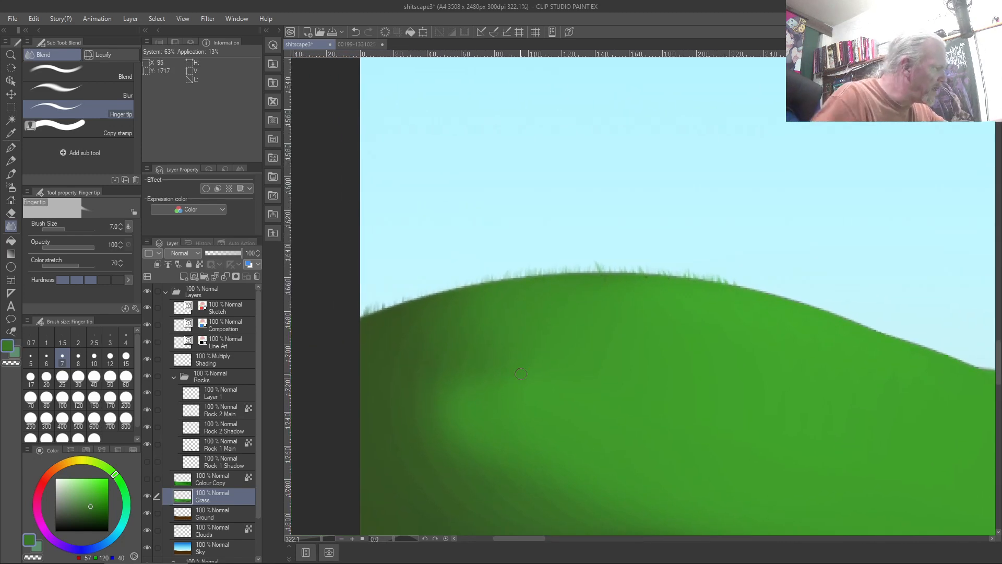
mouse_move(387, 307)
left_mouse_down()
mouse_move(405, 296)
mouse_move(409, 308)
mouse_move(409, 284)
mouse_move(416, 301)
mouse_move(401, 308)
mouse_move(399, 298)
mouse_move(389, 311)
mouse_move(369, 302)
left_mouse_up()
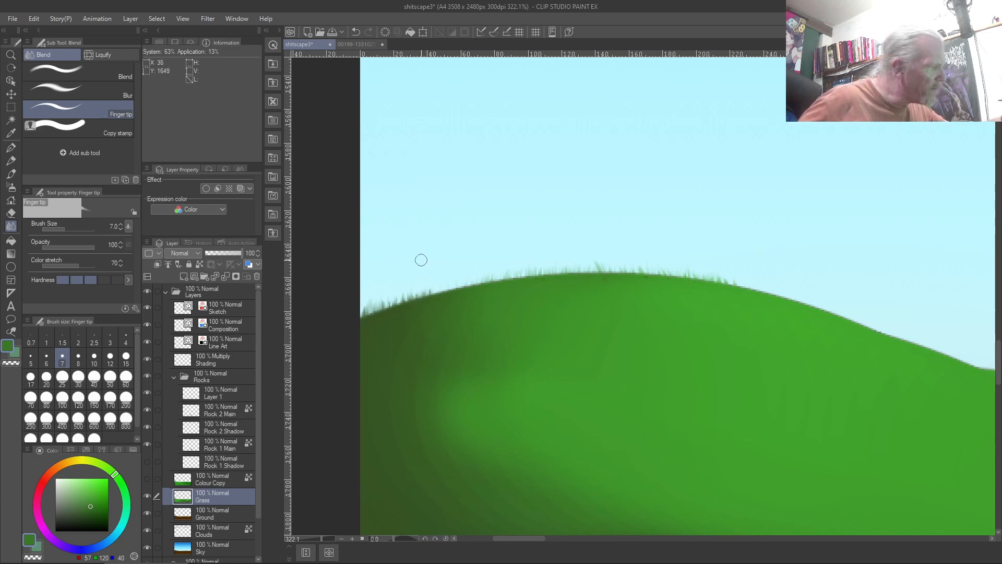
key("ctrl+0")
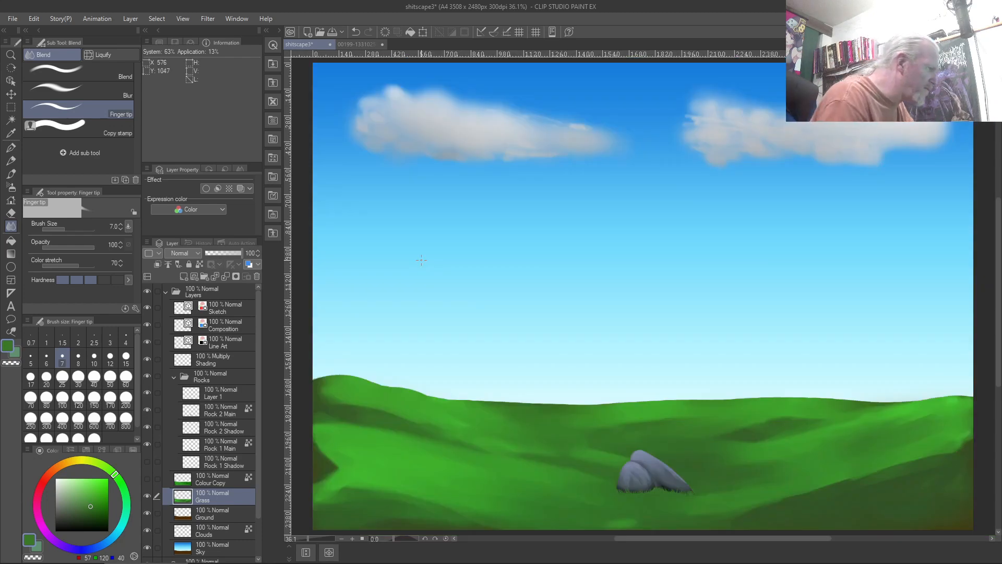
Zoom into the left hill edge and smudge two runs of grass spikes up into the sky
scroll(324, 381, "up", 8)
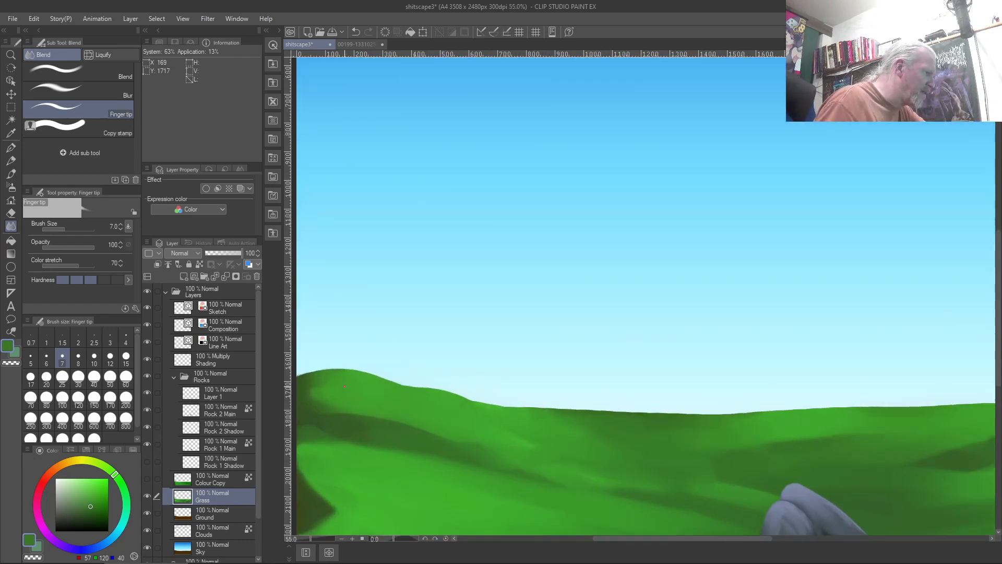
scroll(351, 417, "up", 3)
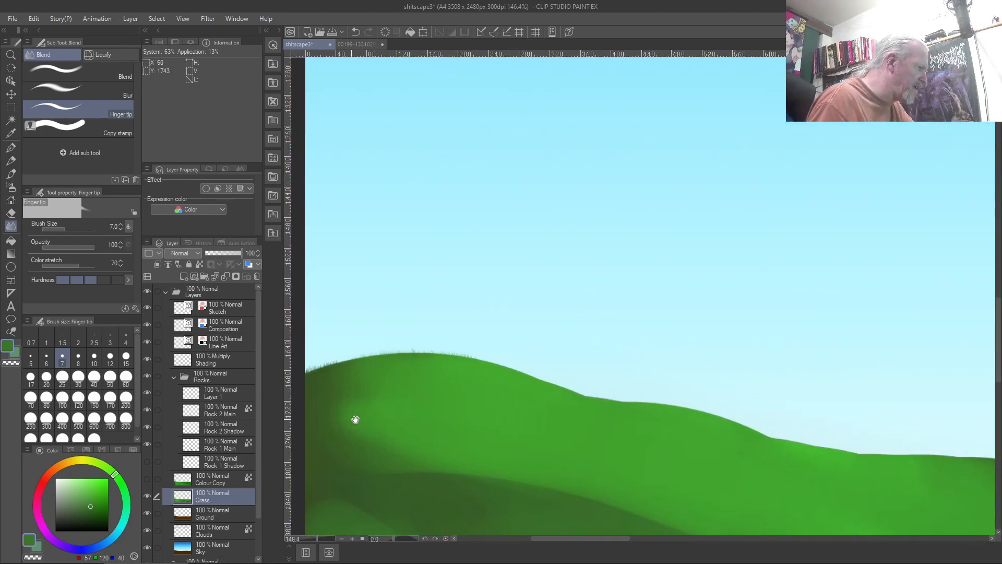
scroll(402, 387, "up", 3)
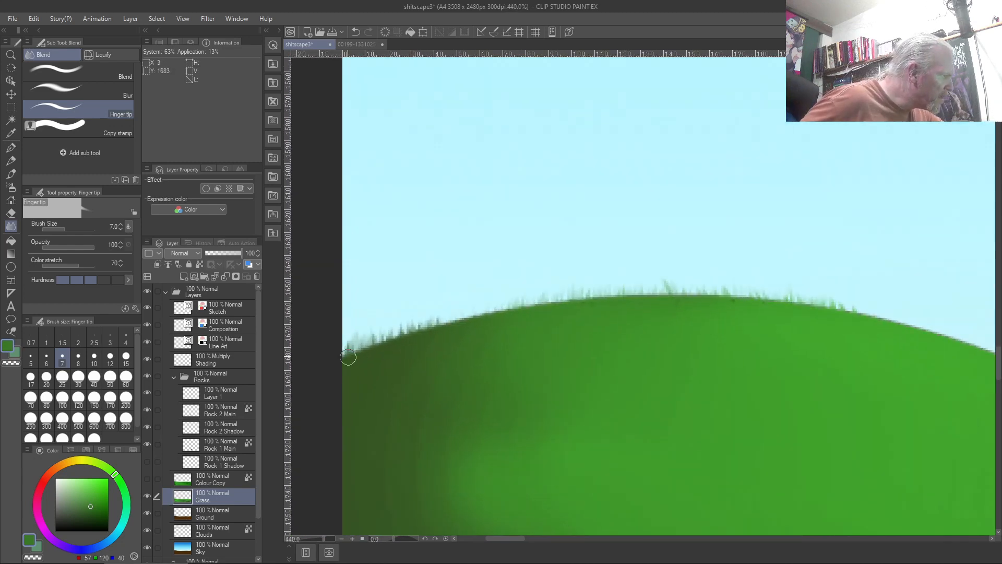
mouse_move(354, 351)
left_mouse_down()
mouse_move(396, 333)
mouse_move(414, 336)
mouse_move(430, 314)
mouse_move(425, 333)
mouse_move(462, 301)
mouse_move(476, 322)
mouse_move(466, 323)
mouse_move(459, 307)
mouse_move(468, 315)
mouse_move(470, 307)
mouse_move(457, 299)
mouse_move(493, 317)
left_mouse_up()
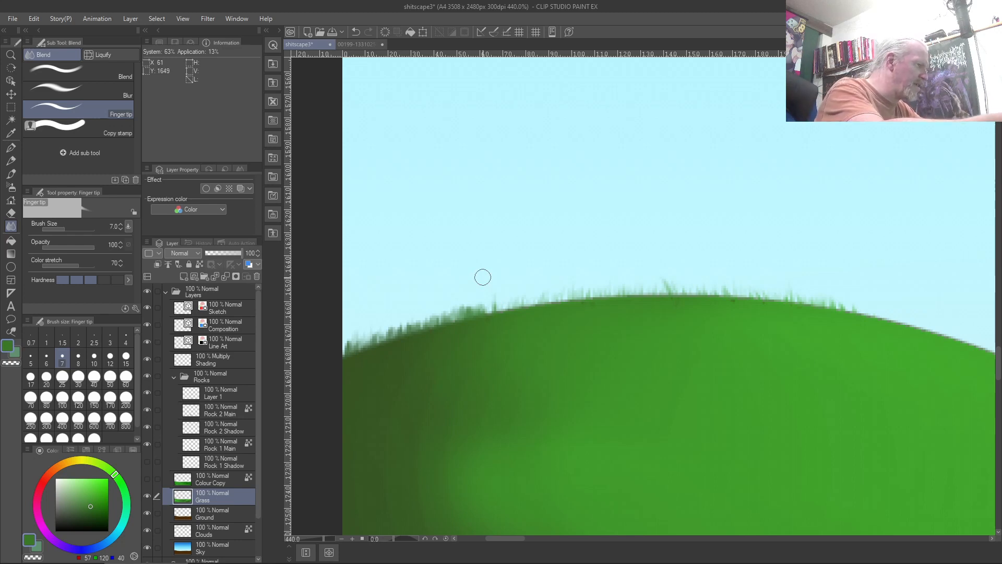
mouse_move(490, 308)
left_mouse_down()
mouse_move(525, 300)
mouse_move(528, 311)
mouse_move(553, 277)
left_mouse_up()
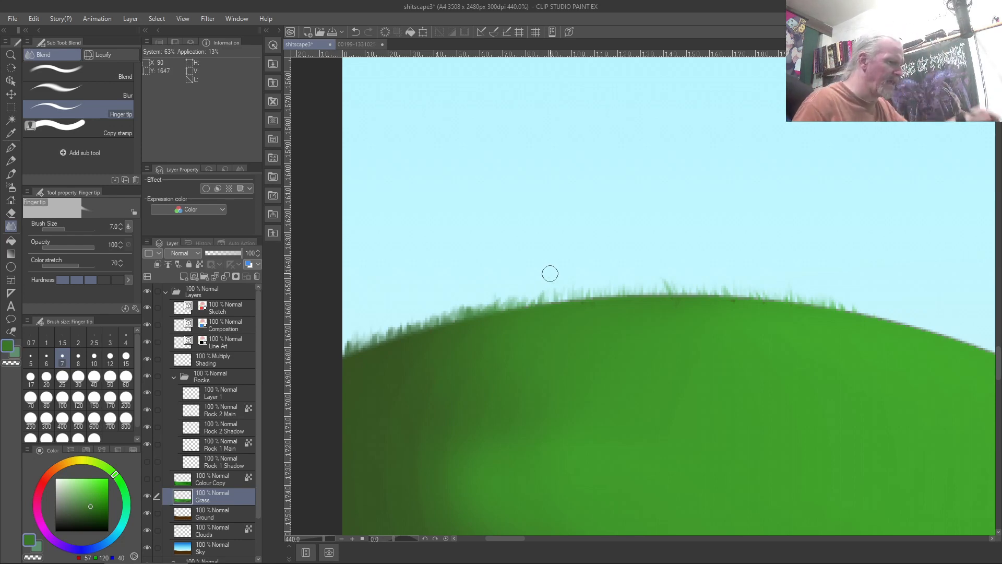
key("ctrl+0")
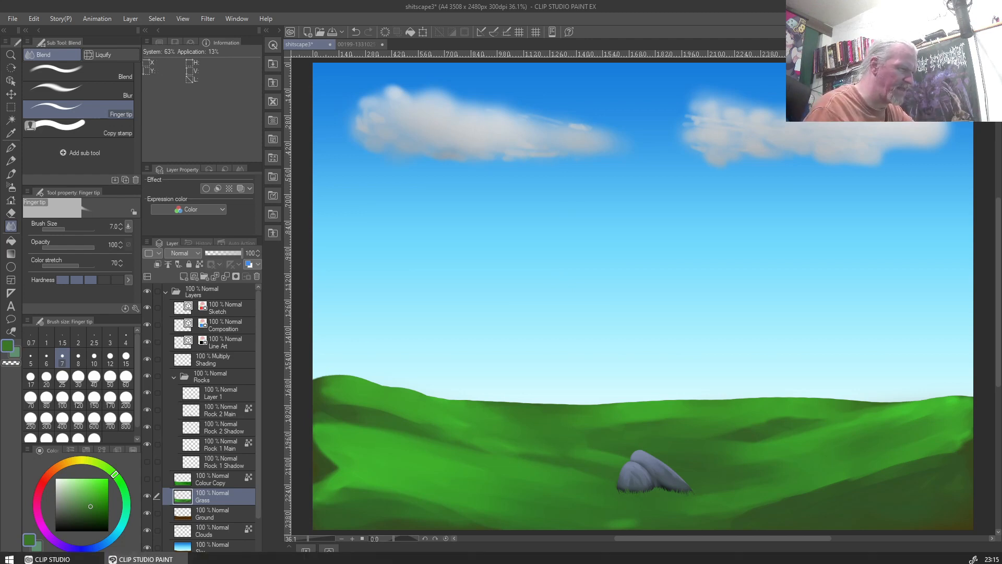
scroll(831, 456, "up", 3)
scroll(820, 492, "up", 2)
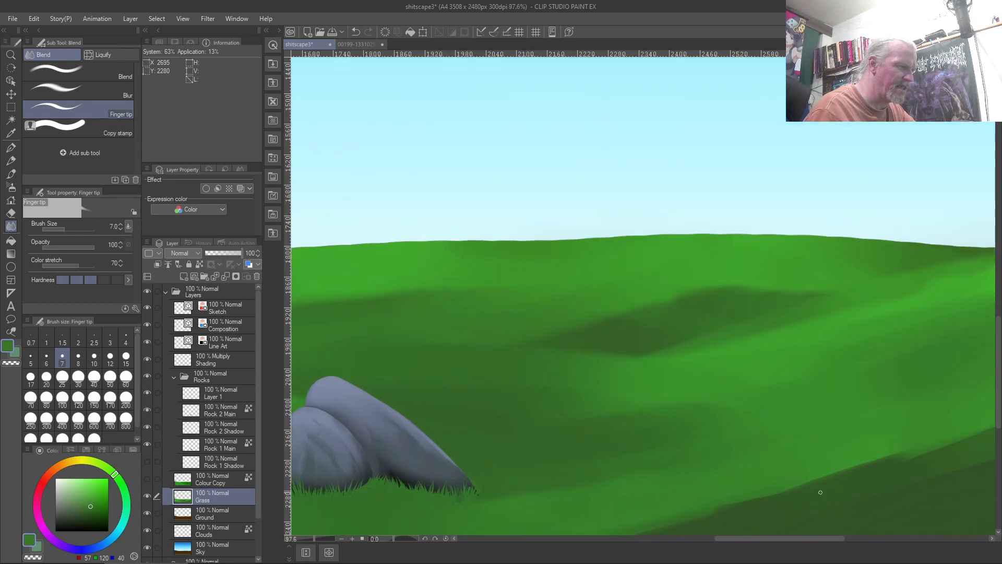
scroll(820, 492, "down", 2)
scroll(821, 492, "up", 2)
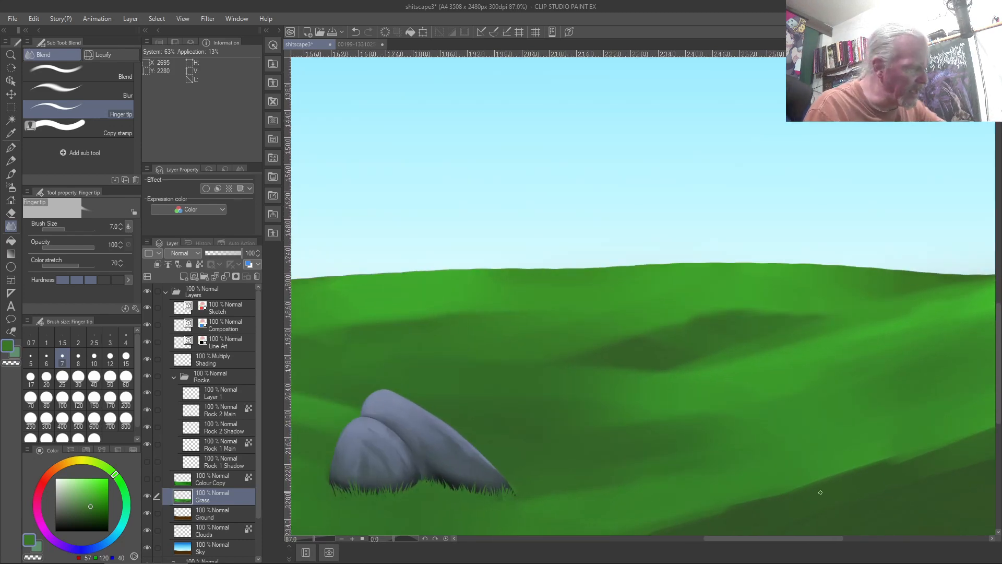
scroll(820, 492, "up", 1)
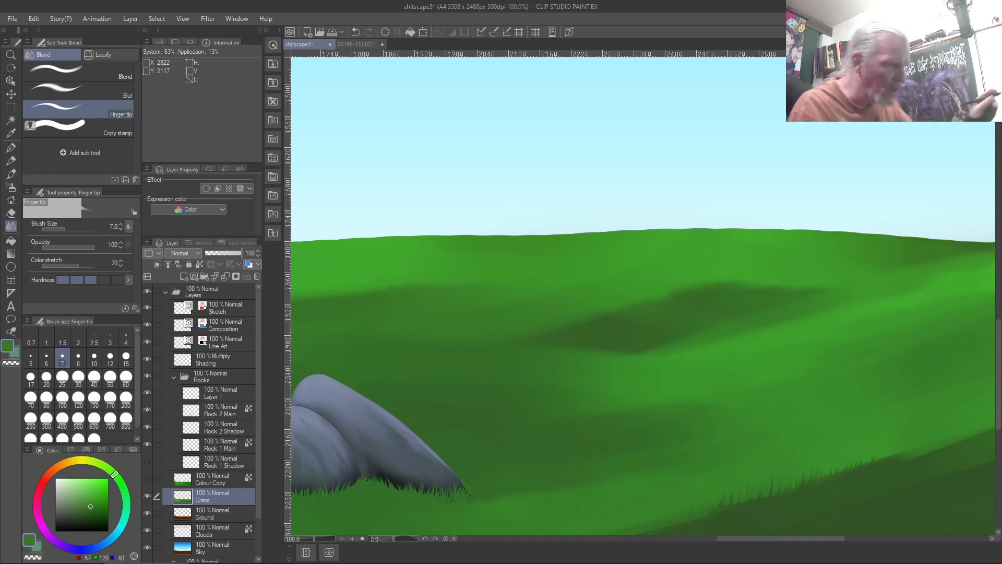
key("ctrl+0")
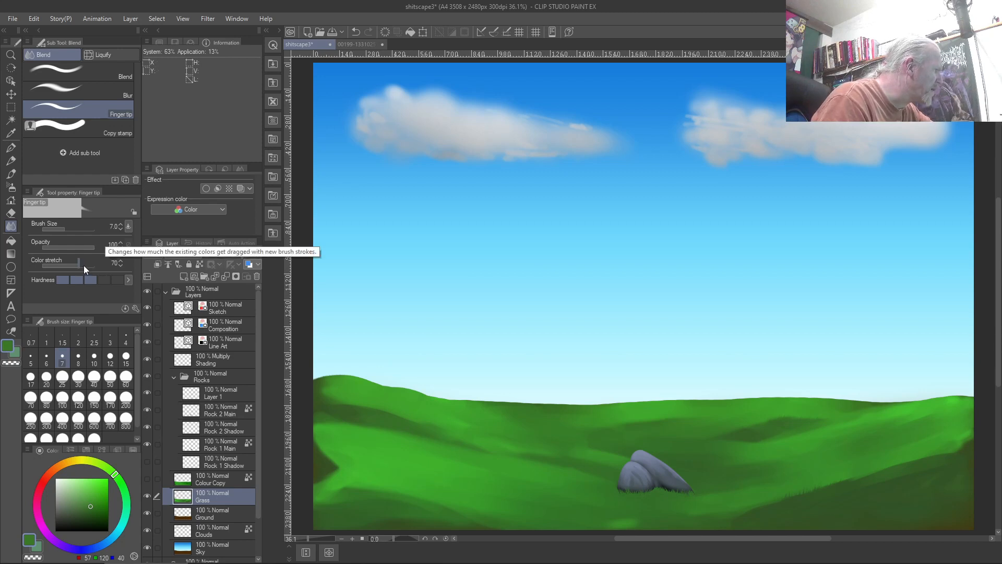
Set the Finger tip brush hardness to its highest level and its size to 10
left_click(117, 280)
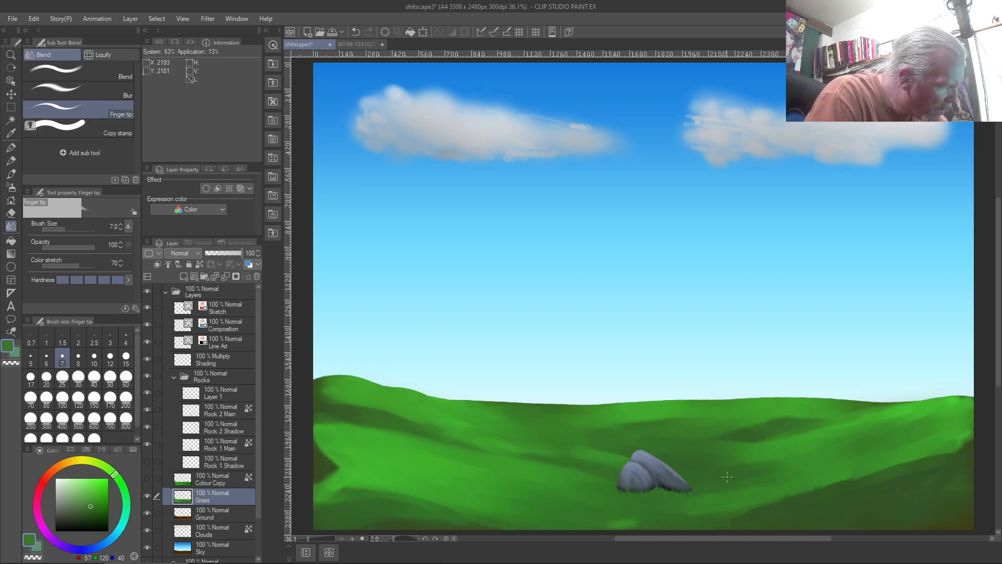
scroll(734, 464, "up", 5)
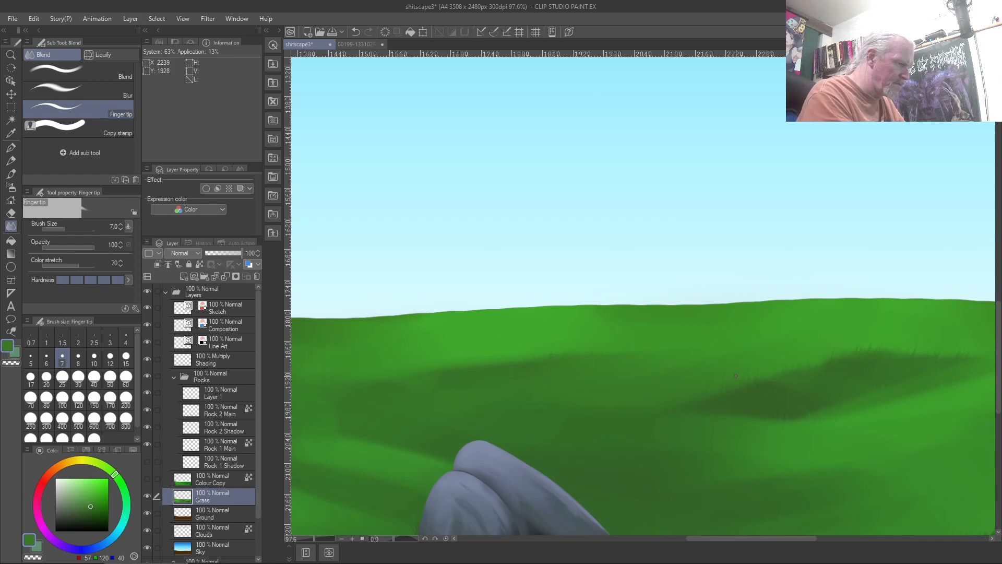
key("ctrl+0")
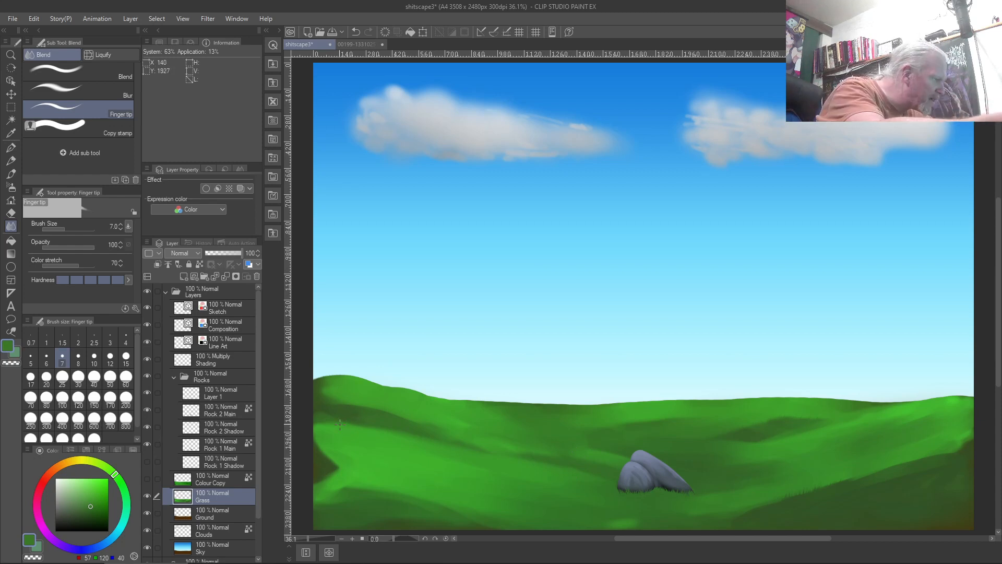
key("bracketright")
key("bracketright")
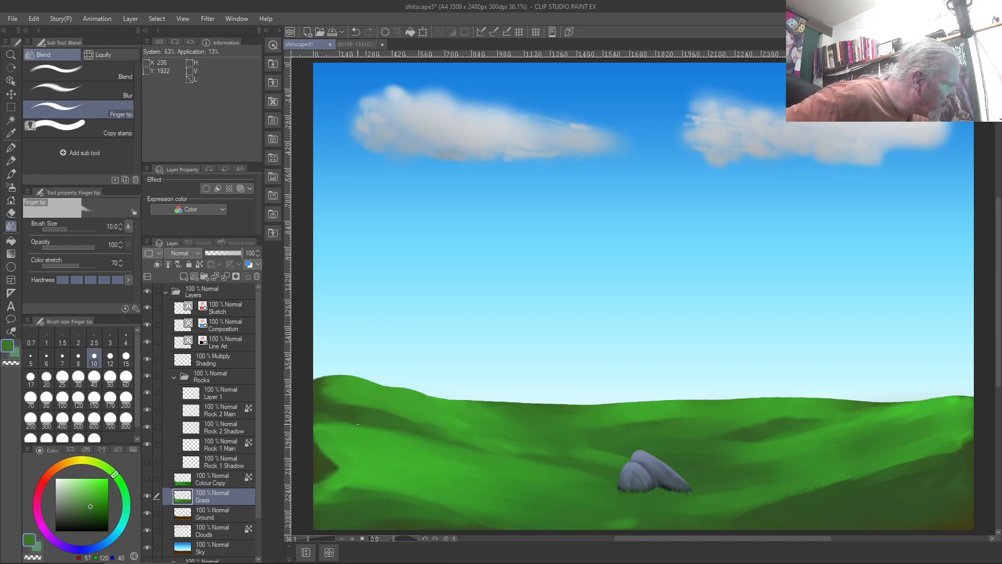
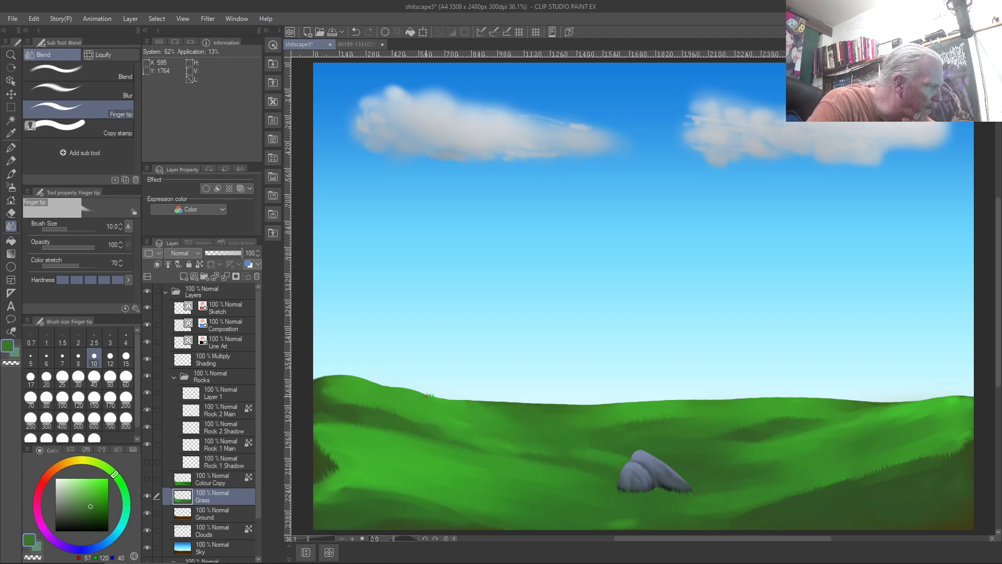
Smudge a grass blade up from the horizon, undo it, then smudge new grass across the hill
left_click_drag(414, 393, 410, 384)
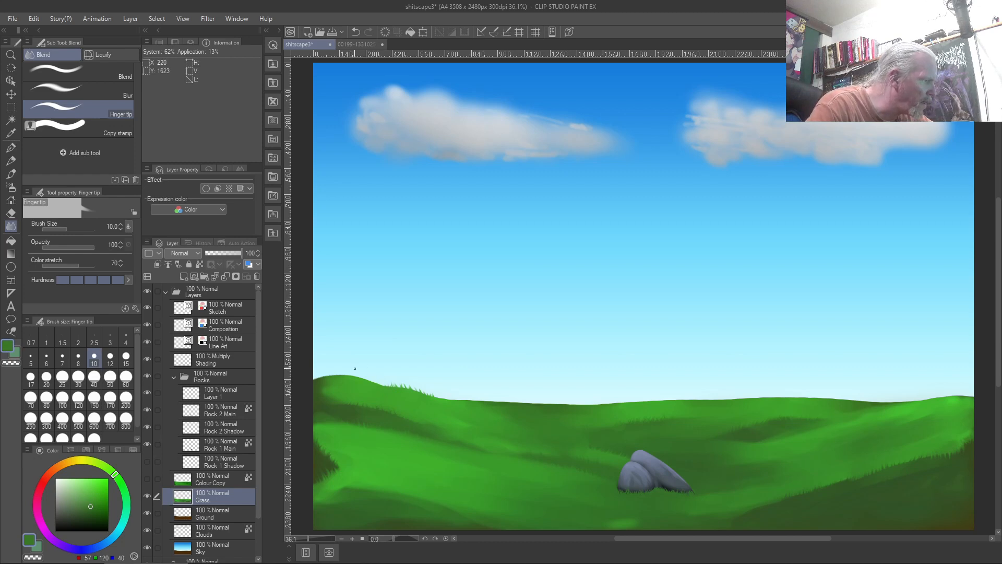
key("ctrl+z")
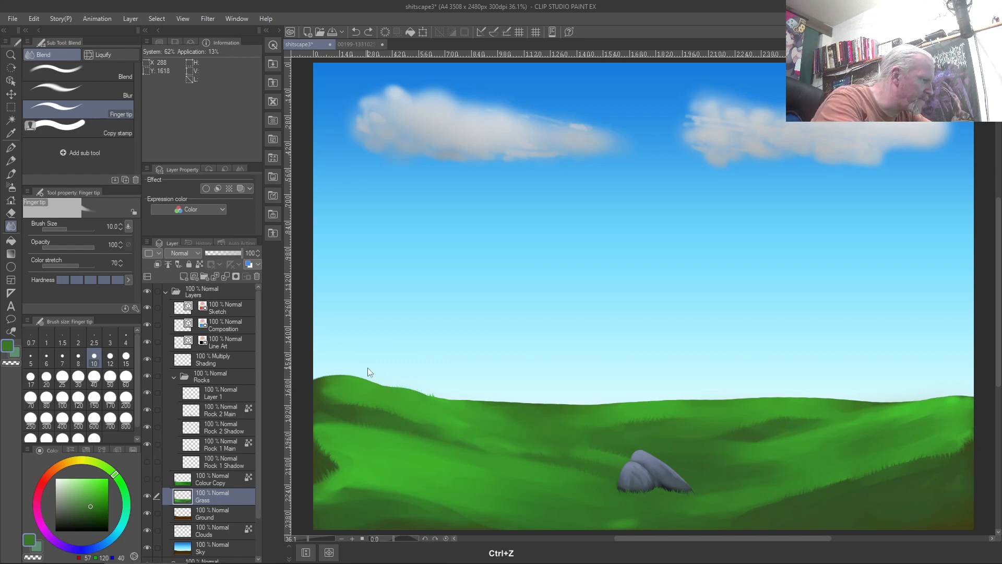
scroll(367, 368, "up", 3)
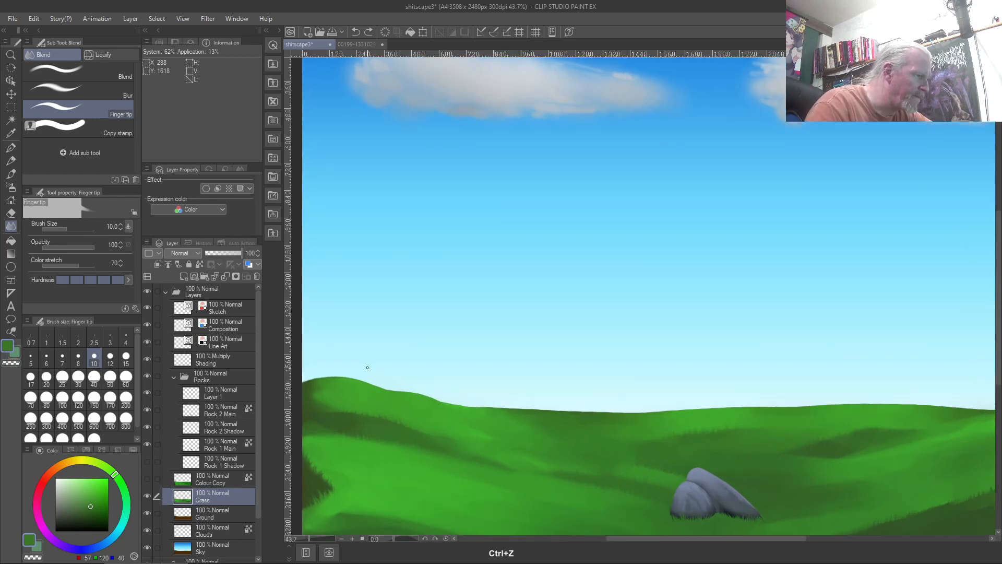
left_click_drag(623, 447, 644, 449)
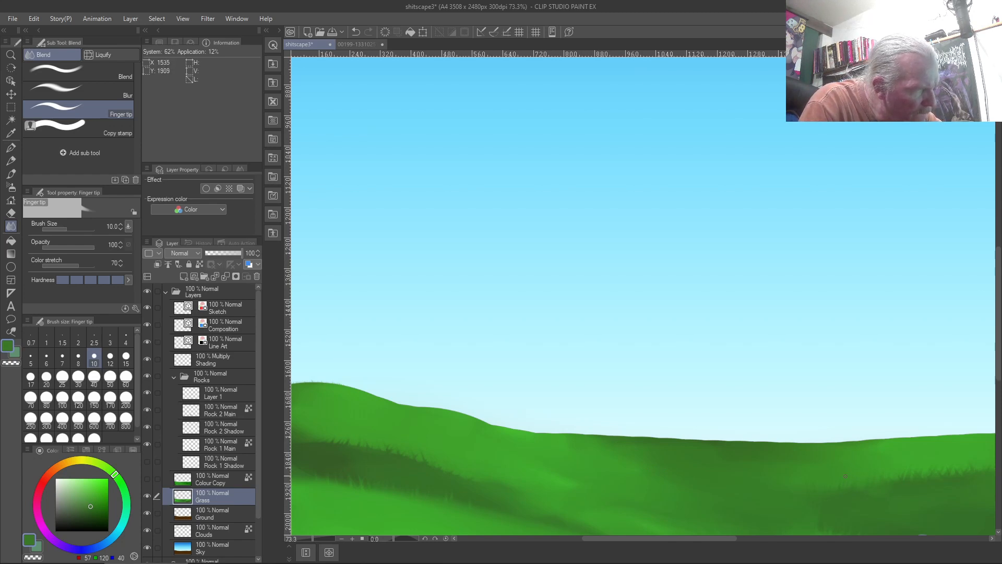
Zoom in and out on the left hill's ridge to review the smudged grass
scroll(861, 478, "down", 2)
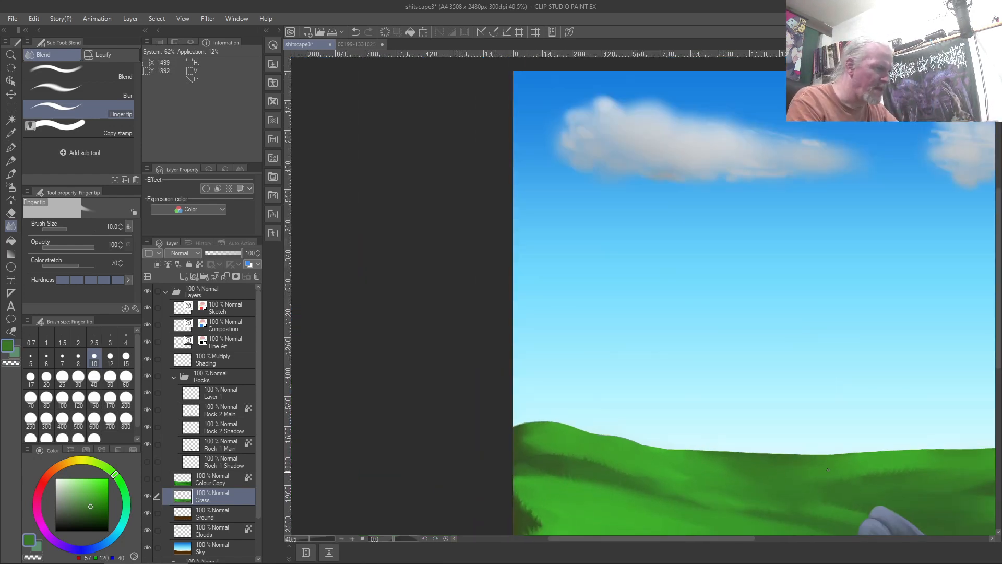
scroll(827, 469, "up", 4)
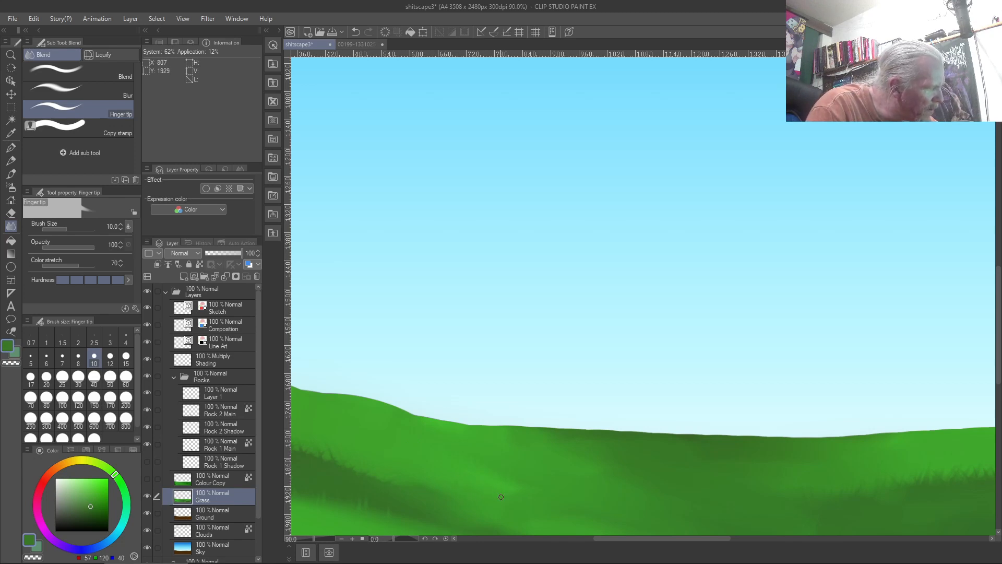
scroll(514, 506, "up", 4)
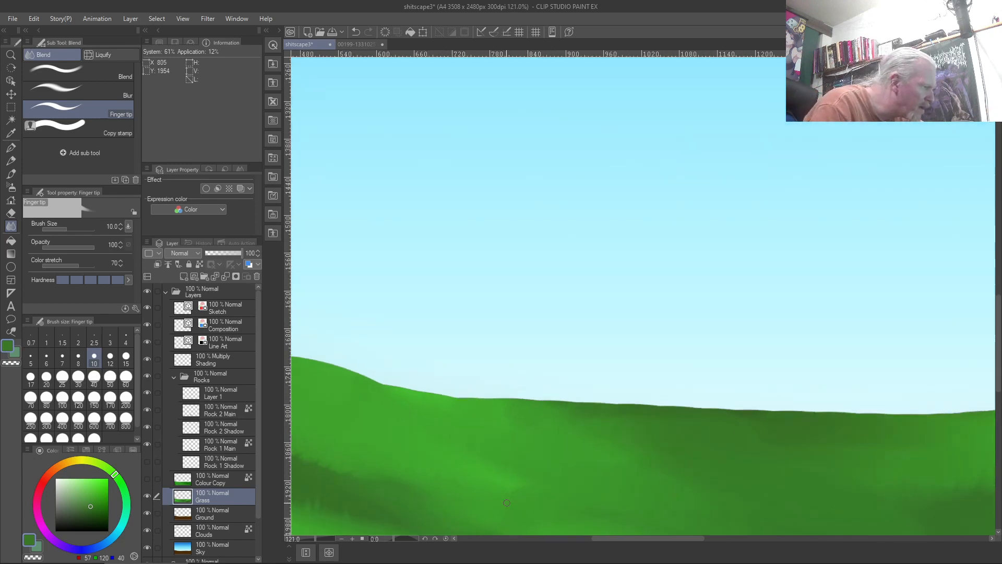
scroll(507, 502, "up", 3)
scroll(507, 502, "up", 2)
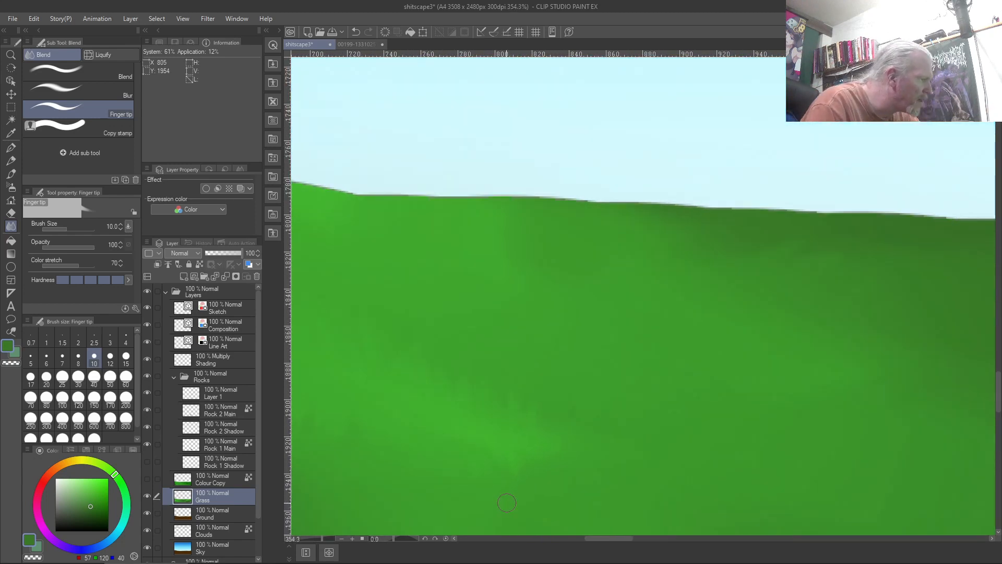
scroll(543, 474, "down", 6)
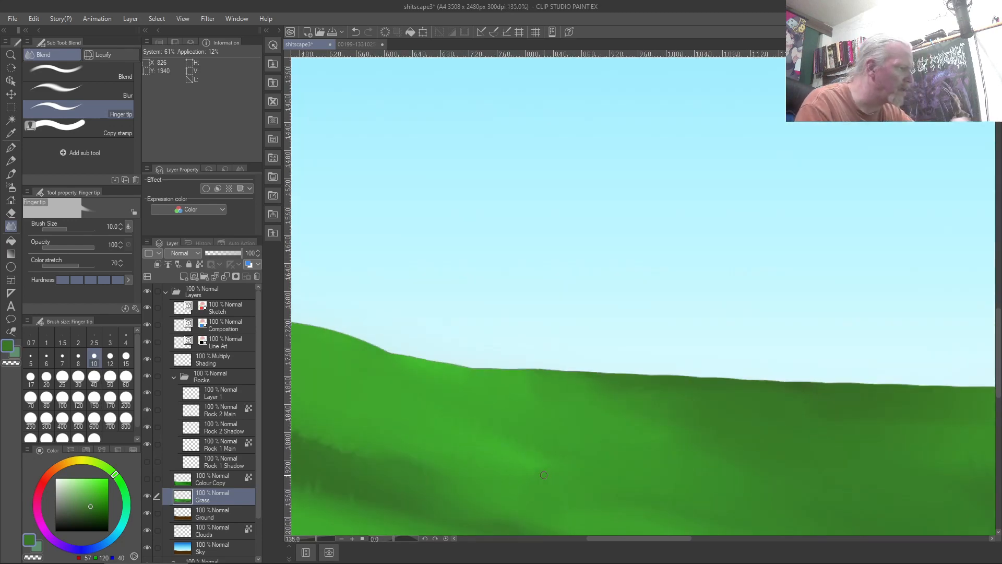
scroll(543, 475, "up", 1)
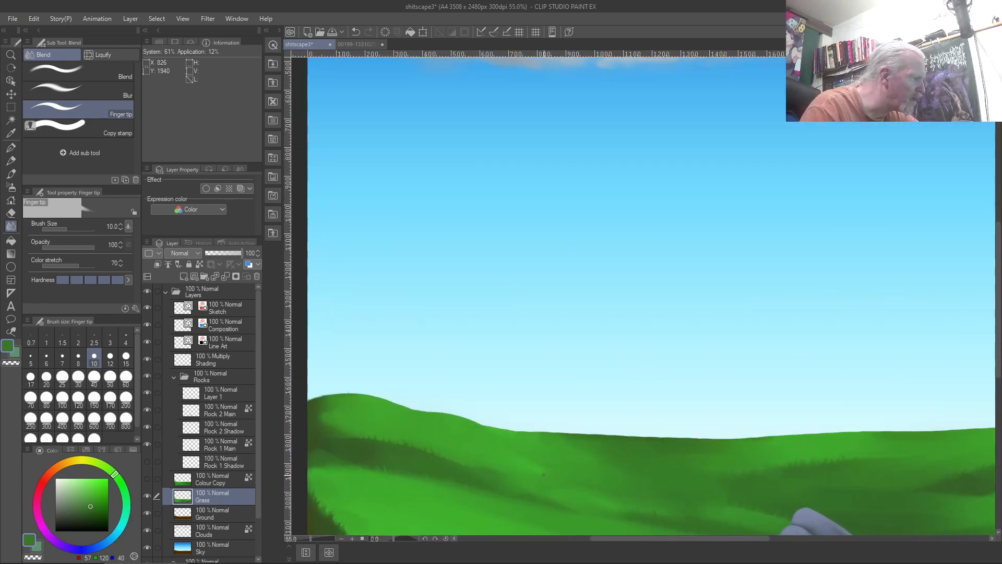
scroll(544, 474, "down", 2)
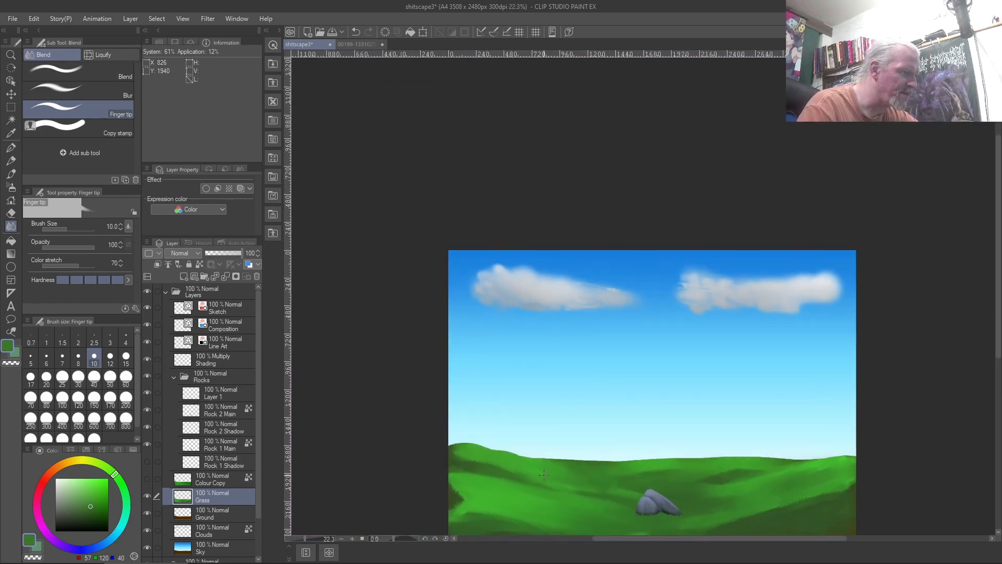
scroll(544, 474, "up", 2)
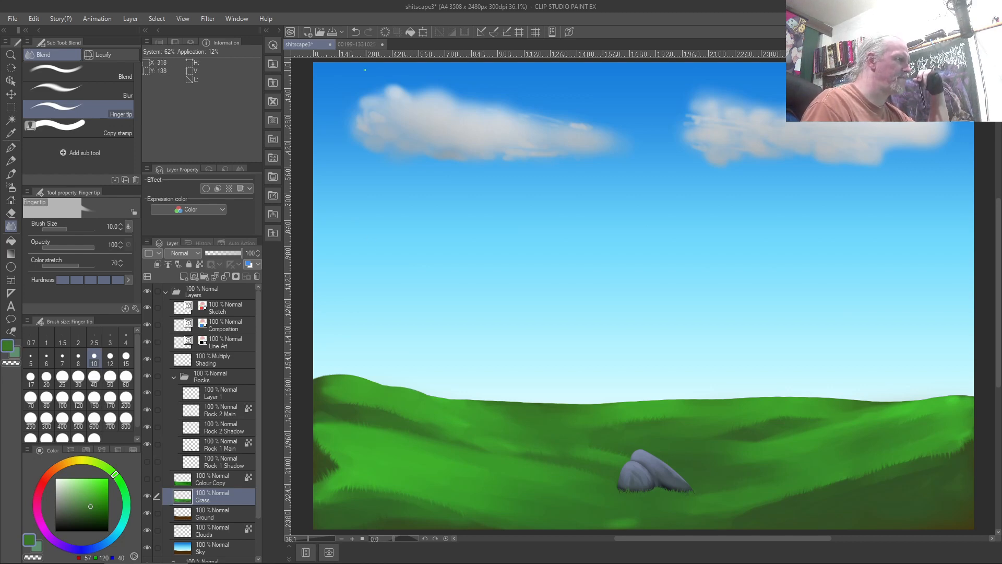
left_click(364, 42)
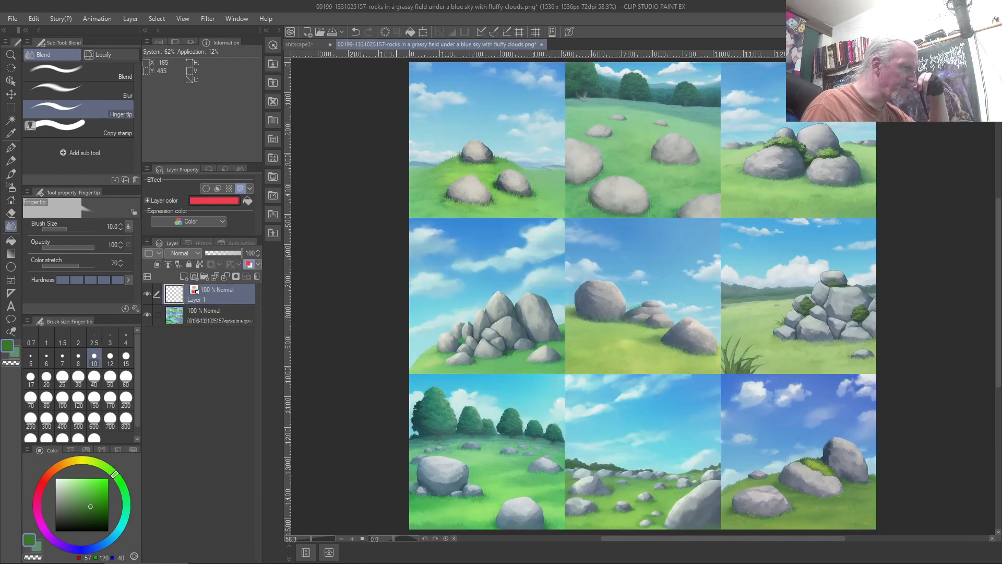
Zoom in and out on the middle-left tile's rock pile in the reference photo
scroll(693, 307, "up", 5)
scroll(693, 307, "up", 1)
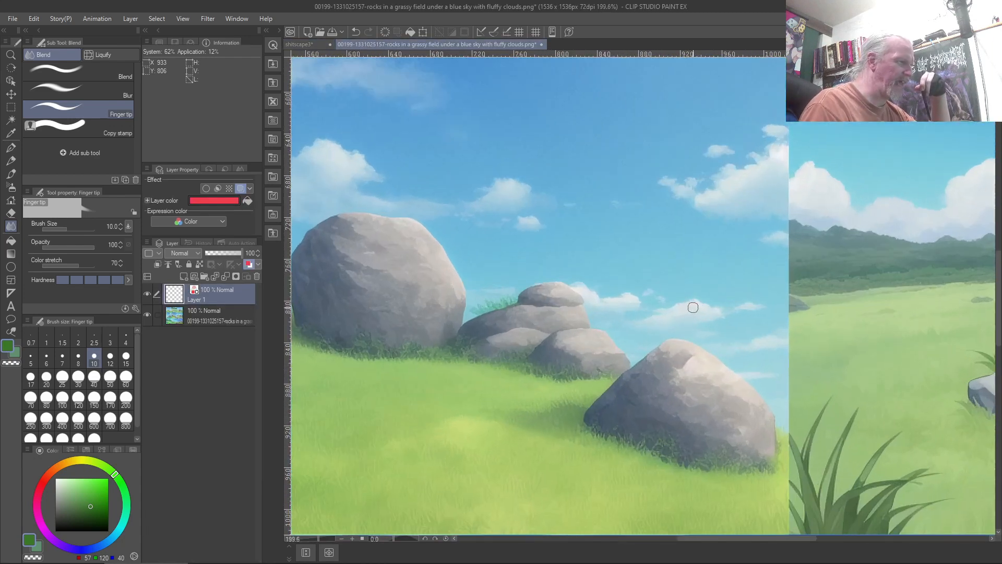
scroll(693, 307, "up", 2)
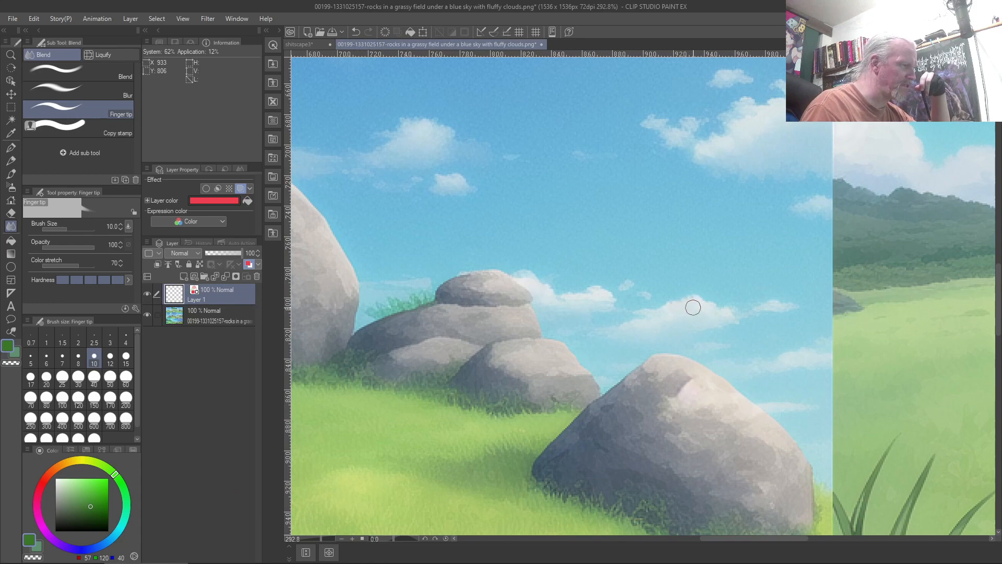
scroll(693, 308, "down", 8)
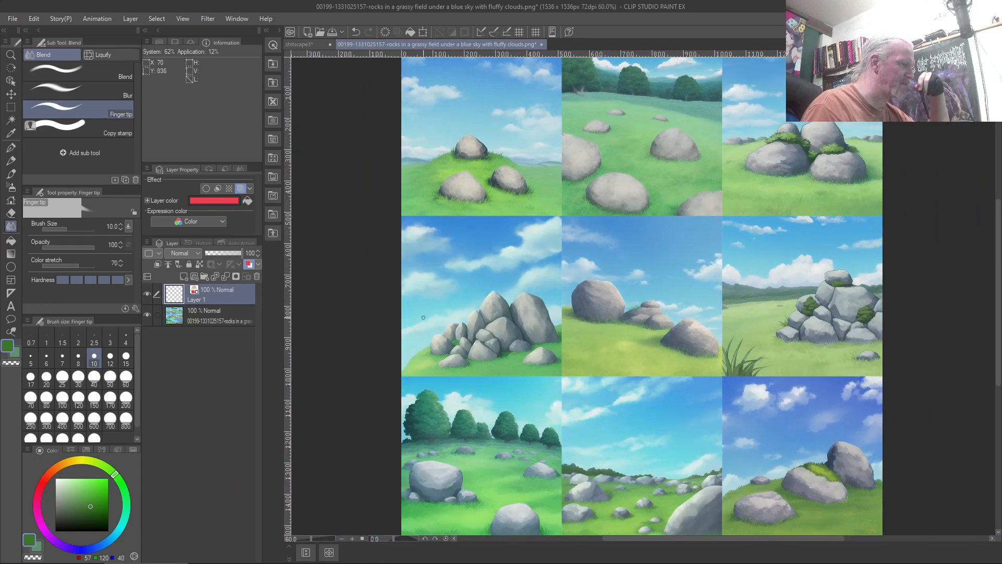
scroll(423, 317, "up", 5)
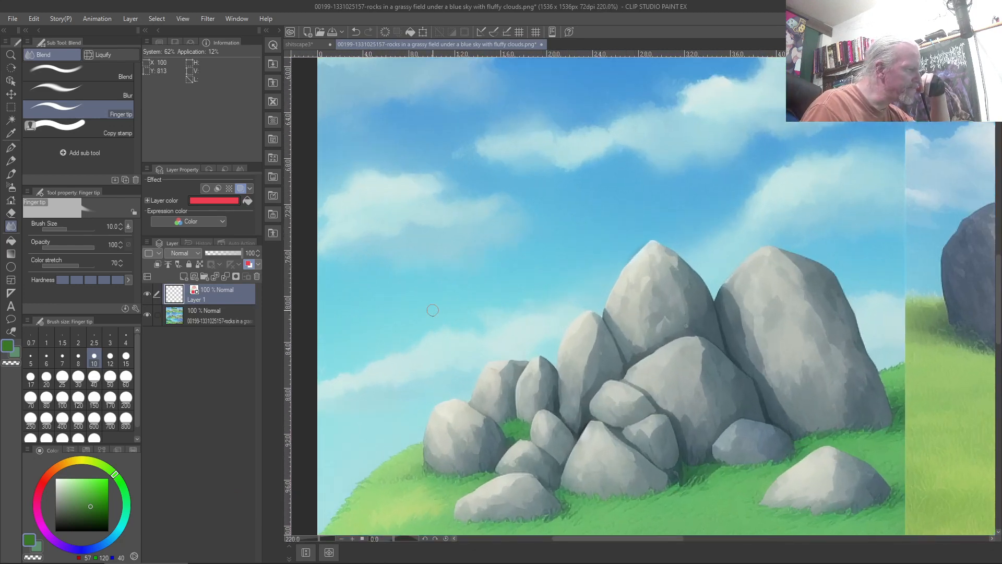
scroll(433, 310, "up", 3)
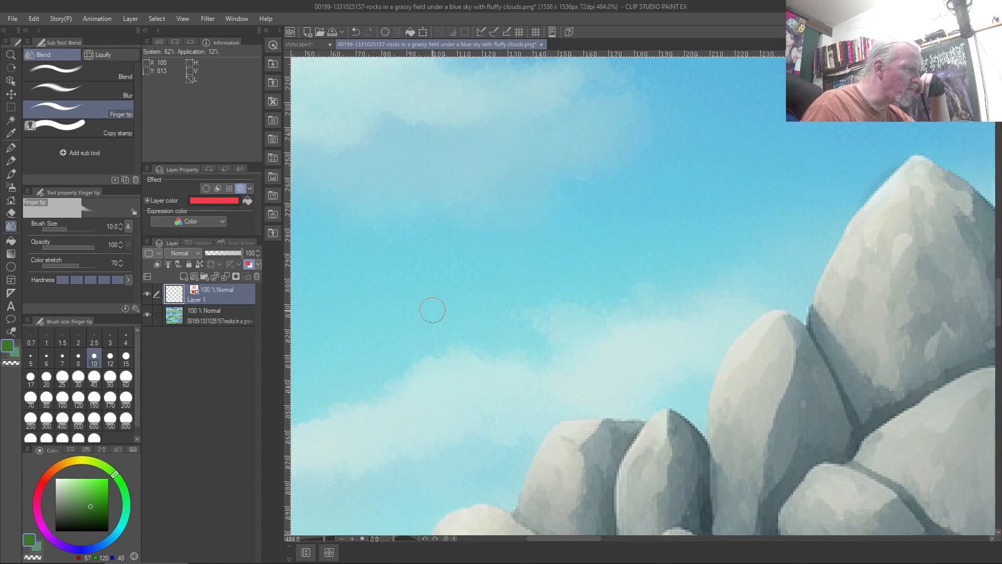
scroll(433, 310, "down", 3)
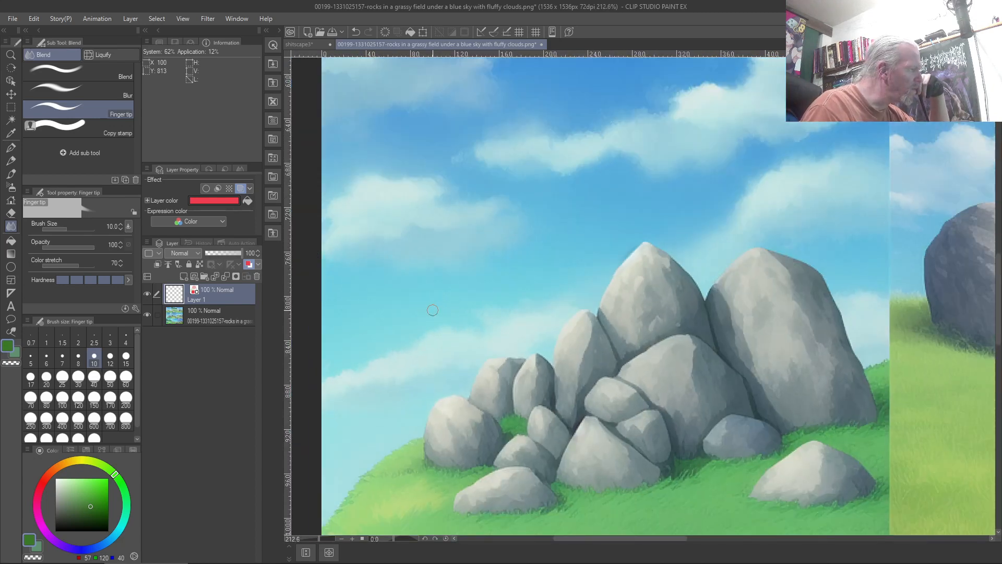
scroll(433, 310, "up", 3)
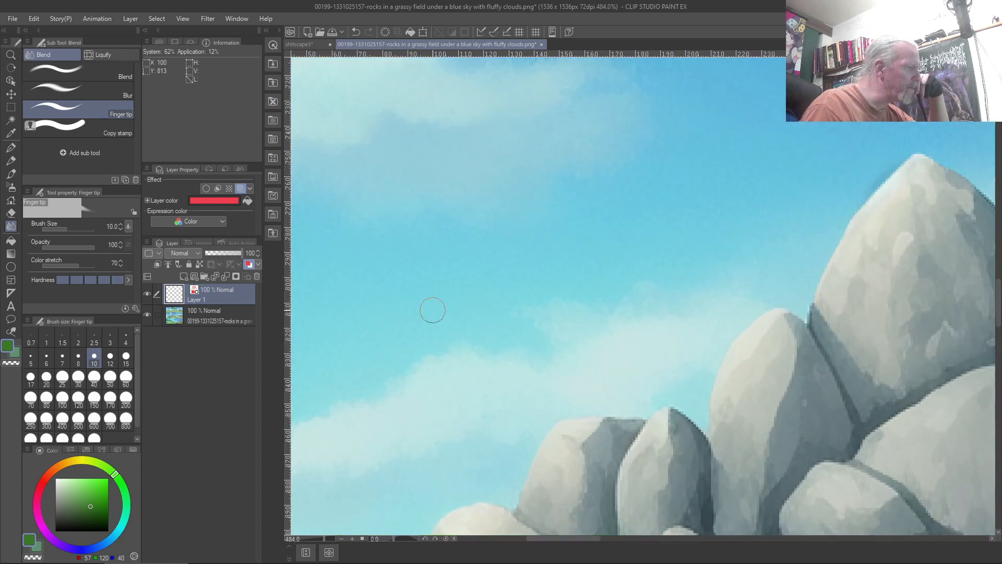
scroll(433, 310, "down", 2)
scroll(530, 288, "down", 3)
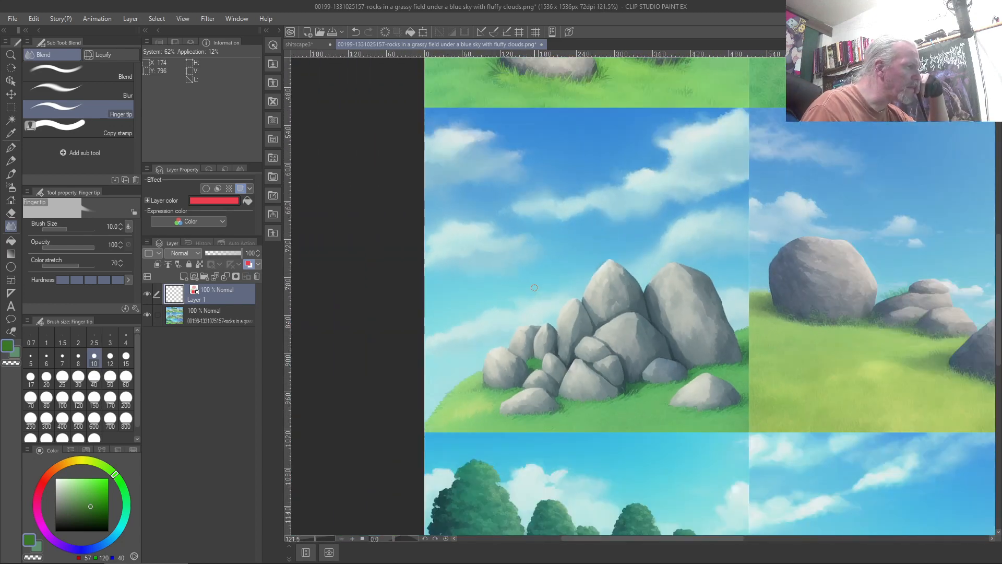
scroll(647, 338, "up", 1)
scroll(647, 338, "up", 3)
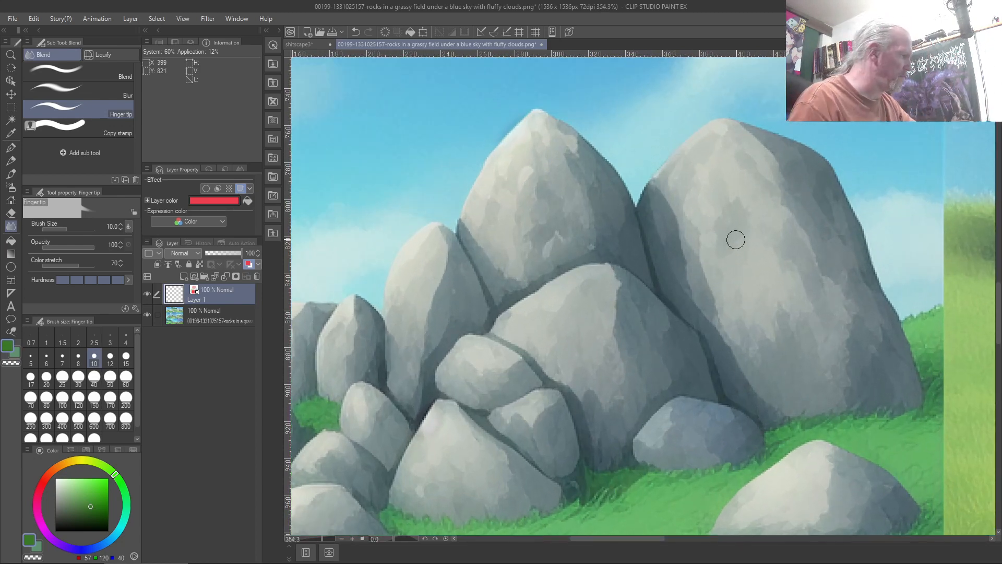
Set up a black custom brush, clear its two test lines, and turn off stroke-end tapering
left_click(39, 540)
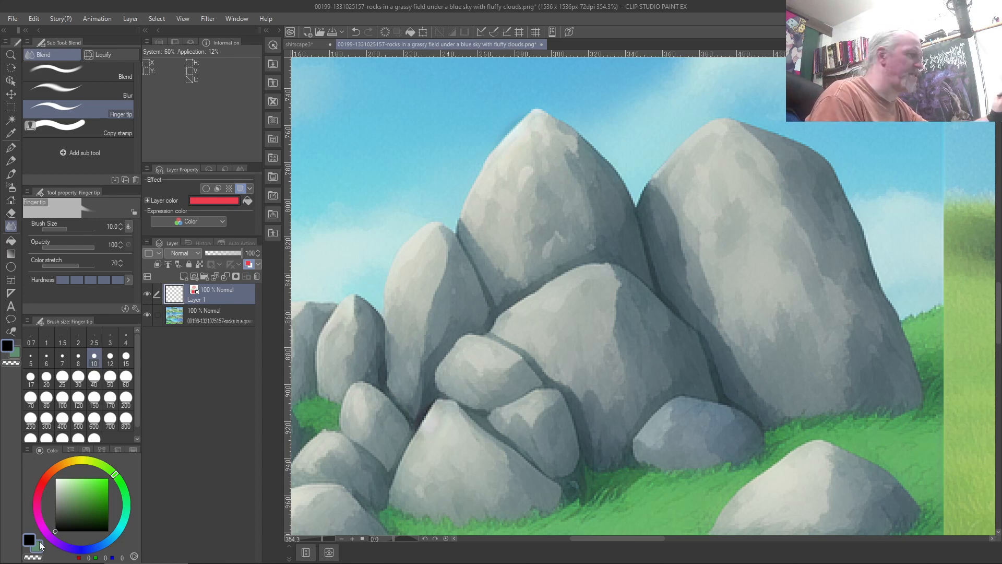
key("b")
left_click_drag(582, 287, 604, 330)
left_click_drag(613, 268, 612, 339)
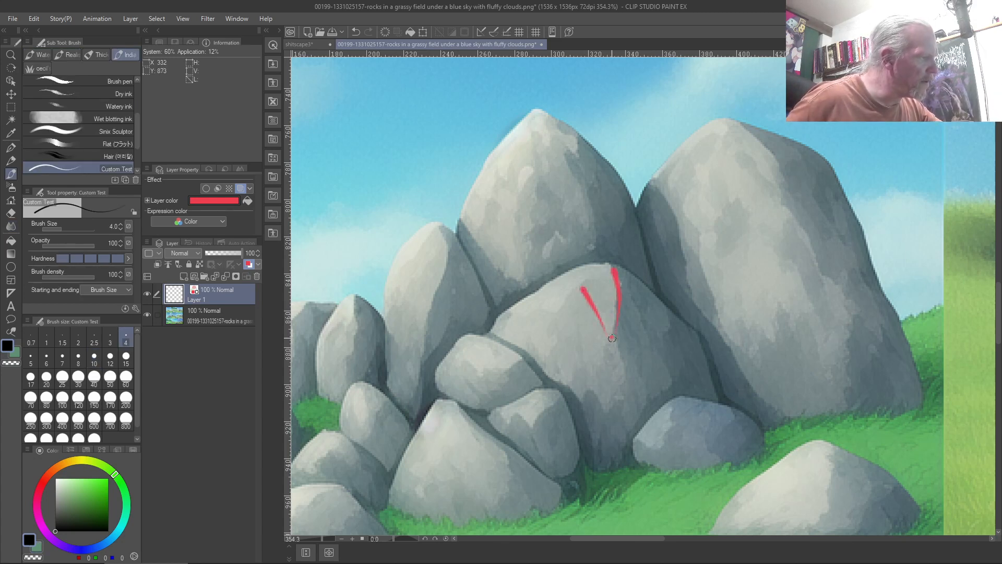
key("Delete")
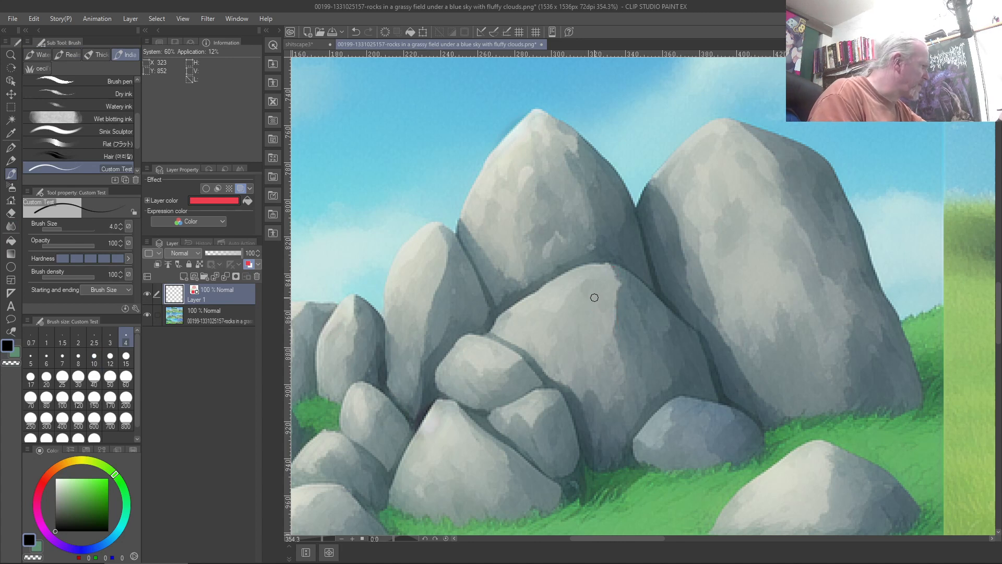
left_click(101, 290)
left_click(90, 313)
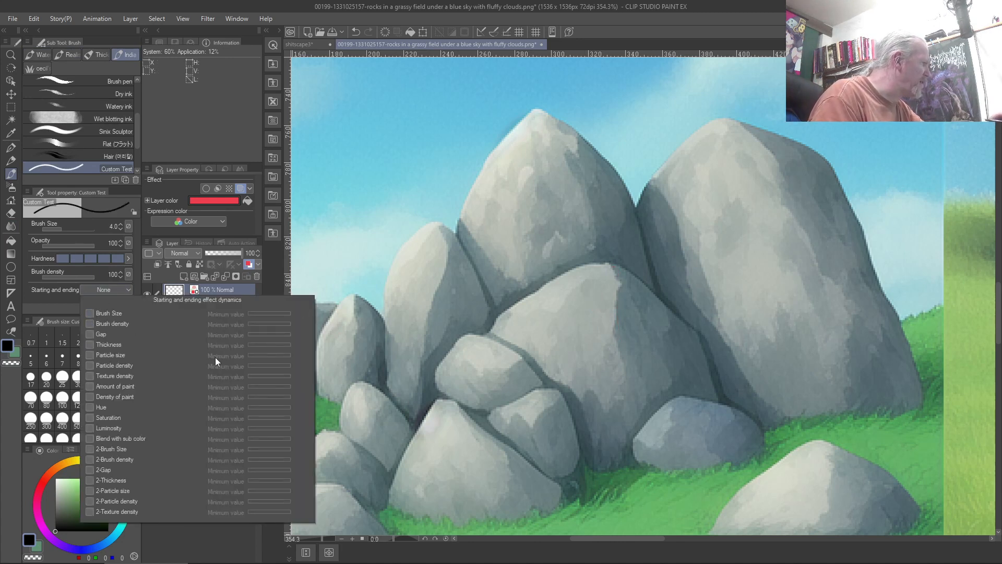
left_click(19, 363)
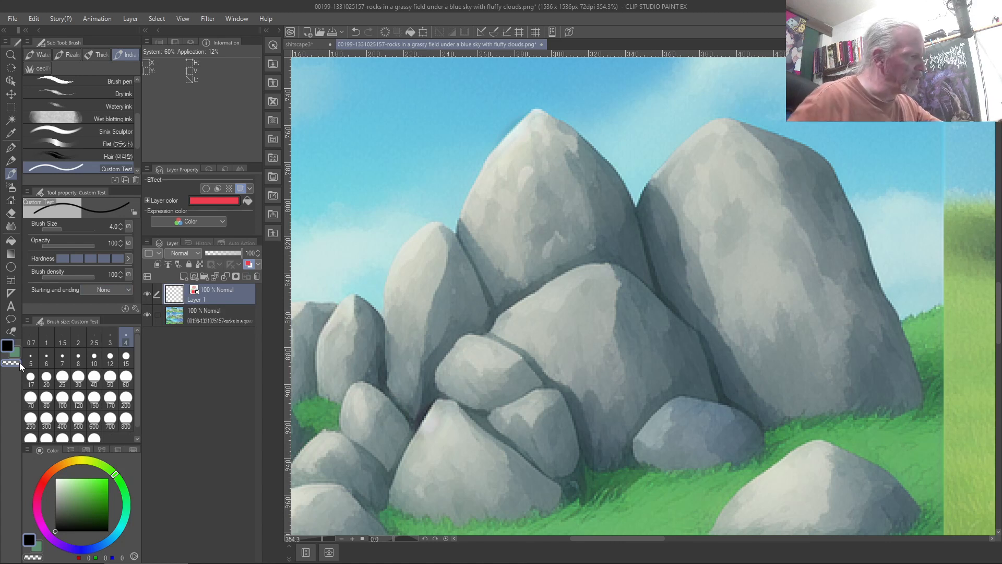
Sketch facet and plane lines over the central and upper-left rocks
mouse_move(578, 286)
left_mouse_down()
mouse_move(611, 345)
mouse_move(615, 261)
mouse_move(581, 288)
mouse_move(573, 316)
mouse_move(577, 359)
mouse_move(597, 384)
left_mouse_up()
mouse_move(603, 333)
left_mouse_down()
mouse_move(596, 373)
mouse_move(610, 339)
mouse_move(624, 380)
mouse_move(607, 404)
mouse_move(576, 397)
mouse_move(589, 406)
mouse_move(596, 390)
mouse_move(597, 436)
mouse_move(613, 429)
left_mouse_up()
mouse_move(625, 384)
left_mouse_down()
mouse_move(609, 430)
mouse_move(620, 456)
mouse_move(596, 475)
mouse_move(558, 384)
mouse_move(579, 401)
mouse_move(513, 340)
mouse_move(536, 378)
mouse_move(560, 384)
mouse_move(546, 315)
left_mouse_up()
left_click_drag(547, 315, 528, 348)
mouse_move(547, 313)
left_mouse_down()
mouse_move(573, 297)
mouse_move(516, 300)
mouse_move(500, 313)
mouse_move(512, 323)
mouse_move(486, 330)
left_mouse_up()
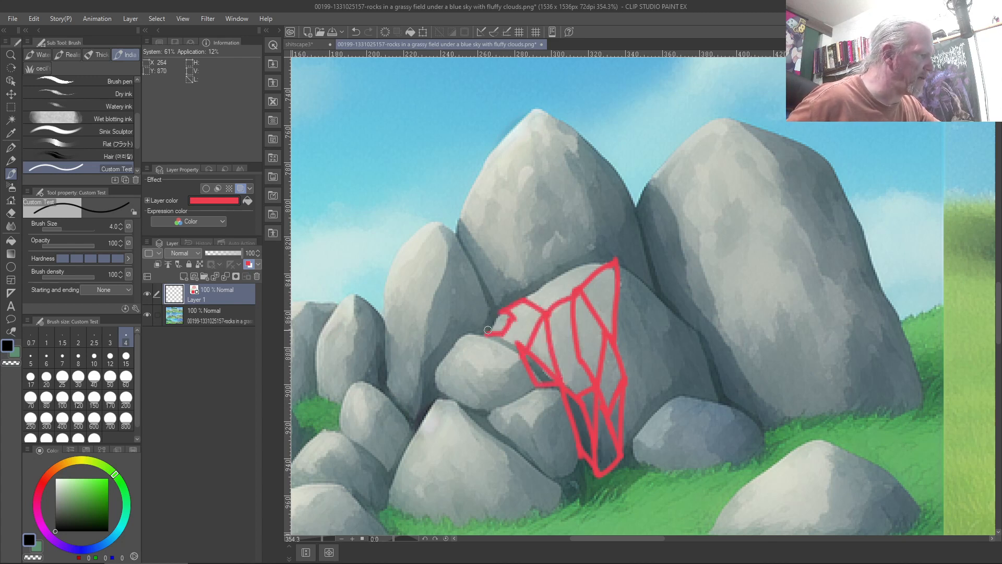
mouse_move(528, 297)
left_mouse_down()
mouse_move(600, 251)
mouse_move(631, 272)
mouse_move(635, 308)
mouse_move(668, 369)
mouse_move(621, 440)
left_mouse_up()
mouse_move(662, 341)
left_mouse_down()
mouse_move(668, 327)
mouse_move(637, 278)
left_mouse_up()
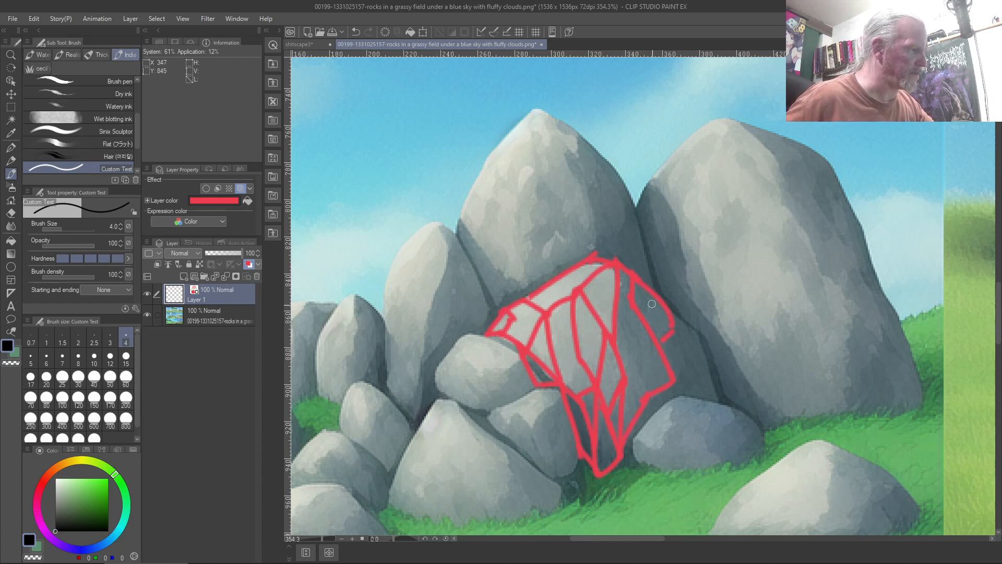
mouse_move(669, 308)
left_mouse_down()
mouse_move(704, 338)
mouse_move(718, 397)
mouse_move(692, 352)
mouse_move(711, 397)
mouse_move(634, 442)
mouse_move(638, 467)
mouse_move(612, 463)
left_mouse_up()
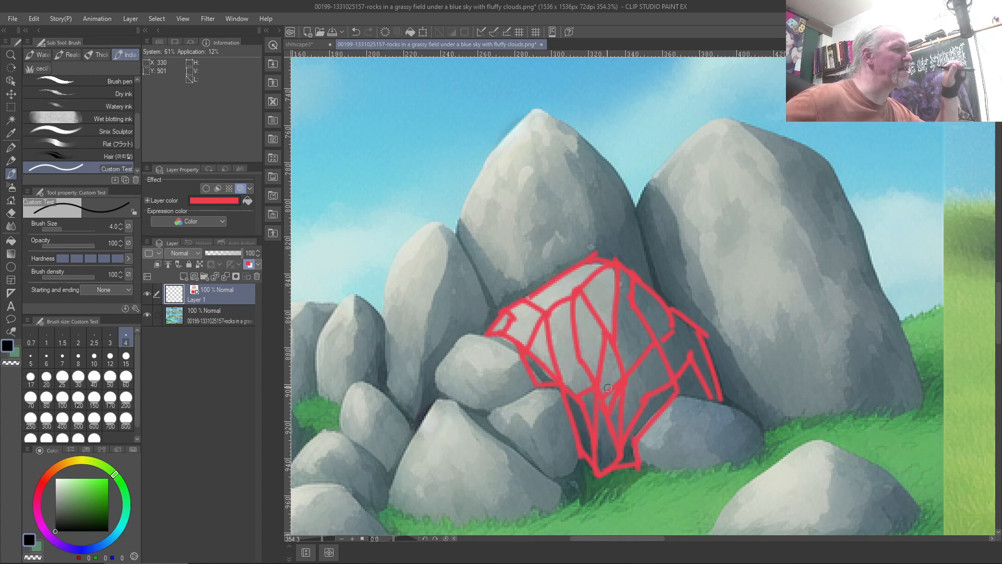
Clear the sketch lines, sample the grey-blue rock colour, and return to shitscape3
key("Delete")
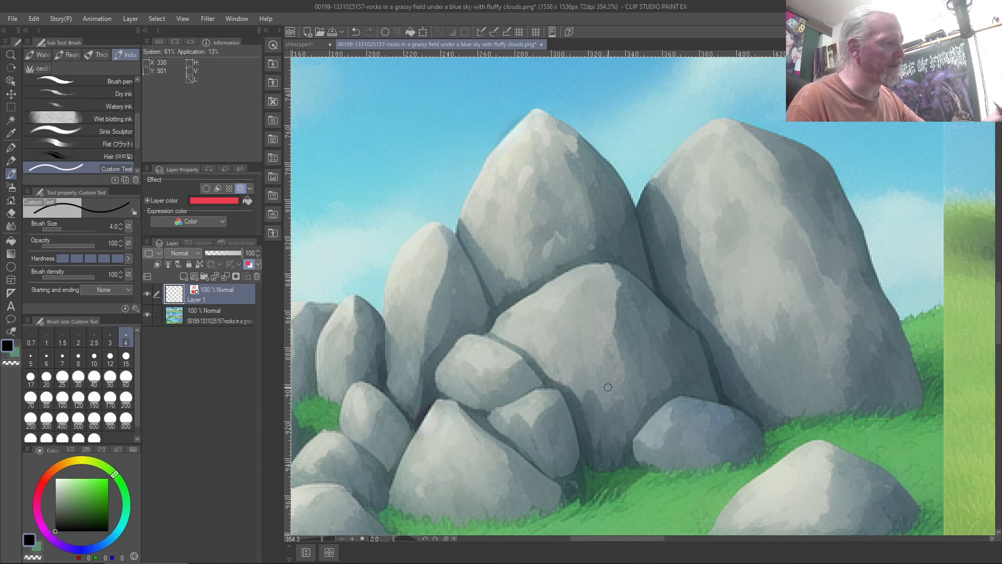
right_click(787, 368)
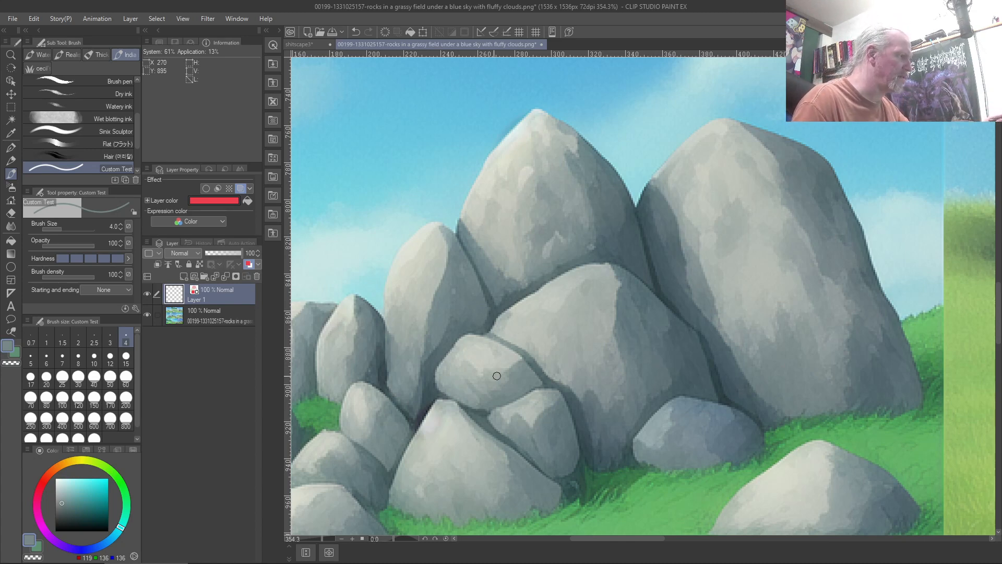
left_click(310, 47)
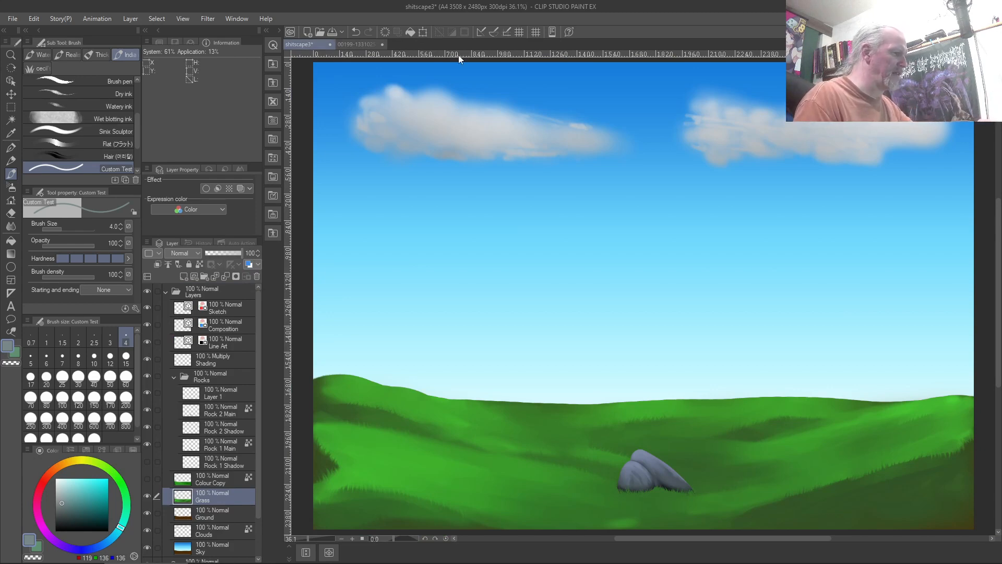
Zoom and pan to frame the two rocks nestled in the grass up close
scroll(608, 456, "up", 3)
scroll(609, 457, "up", 5)
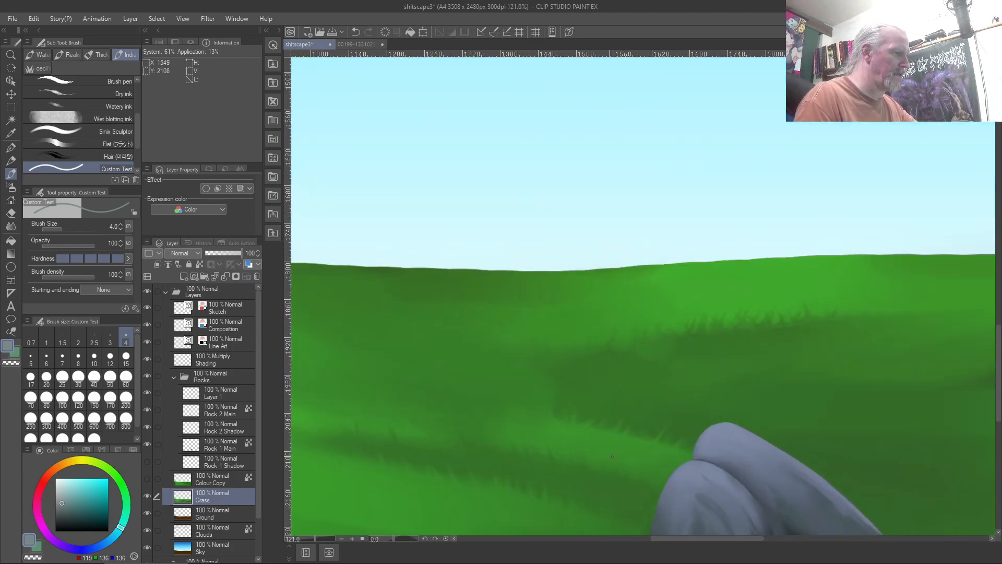
left_click_drag(609, 453, 411, 202)
scroll(411, 202, "down", 4)
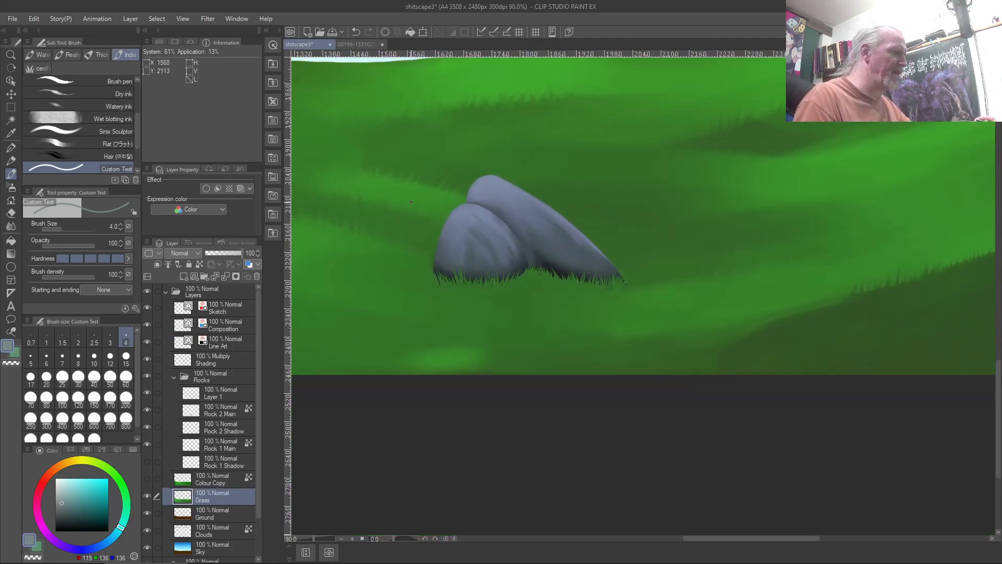
scroll(411, 202, "down", 5)
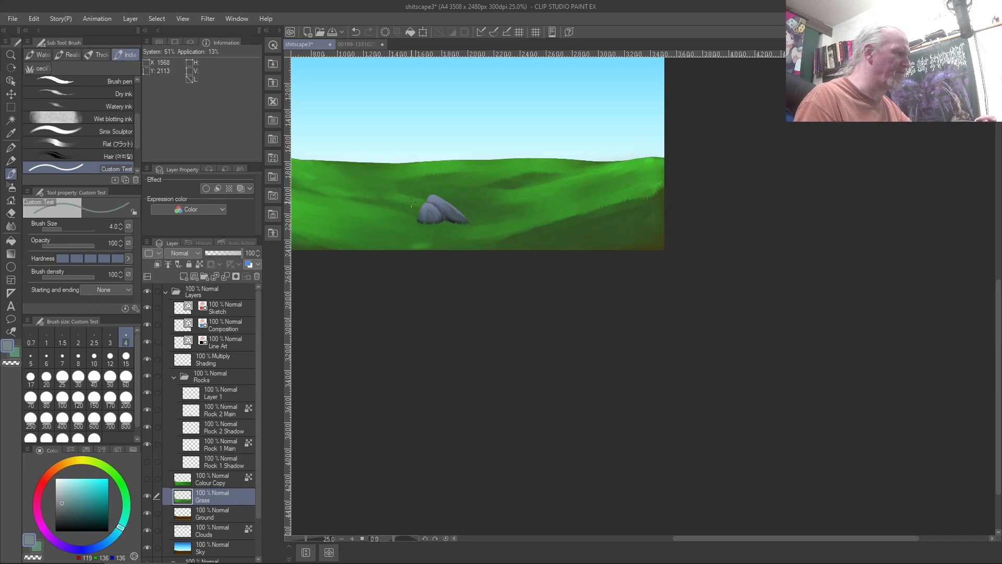
scroll(411, 202, "up", 8)
scroll(411, 202, "up", 3)
Select the Gradient tool and bring up the Midday sky sub tool's context menu
scroll(411, 202, "down", 2)
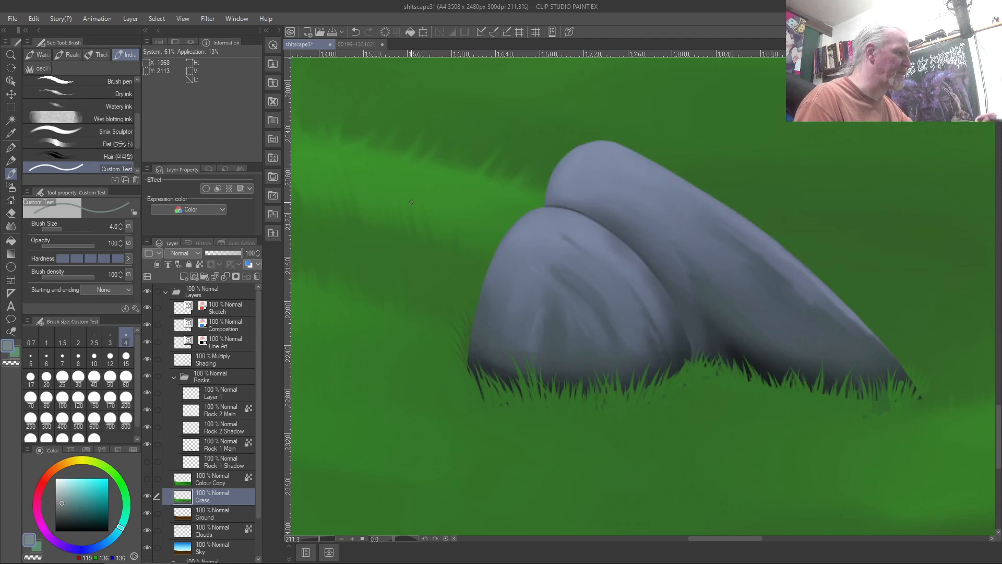
scroll(411, 202, "down", 3)
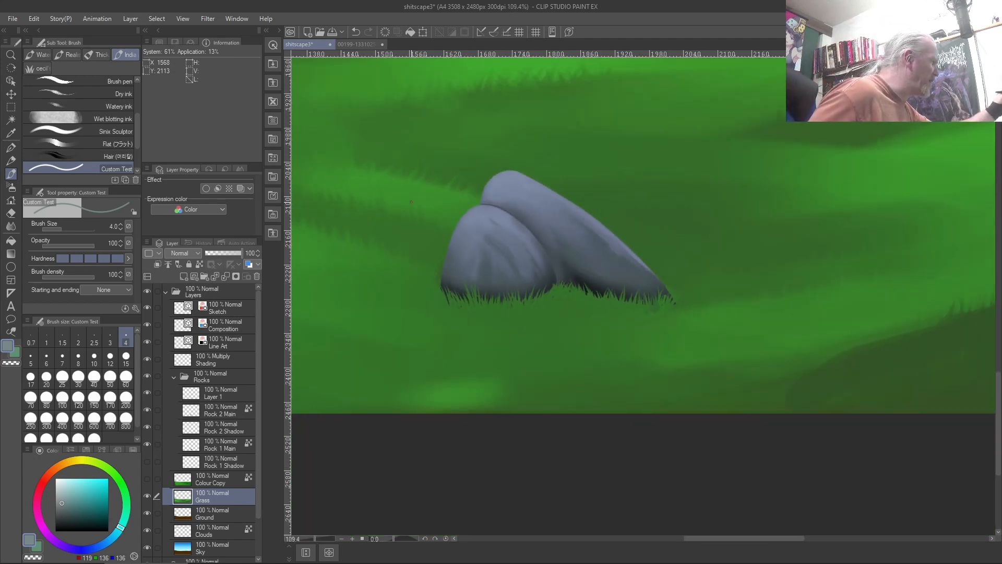
left_click(11, 252)
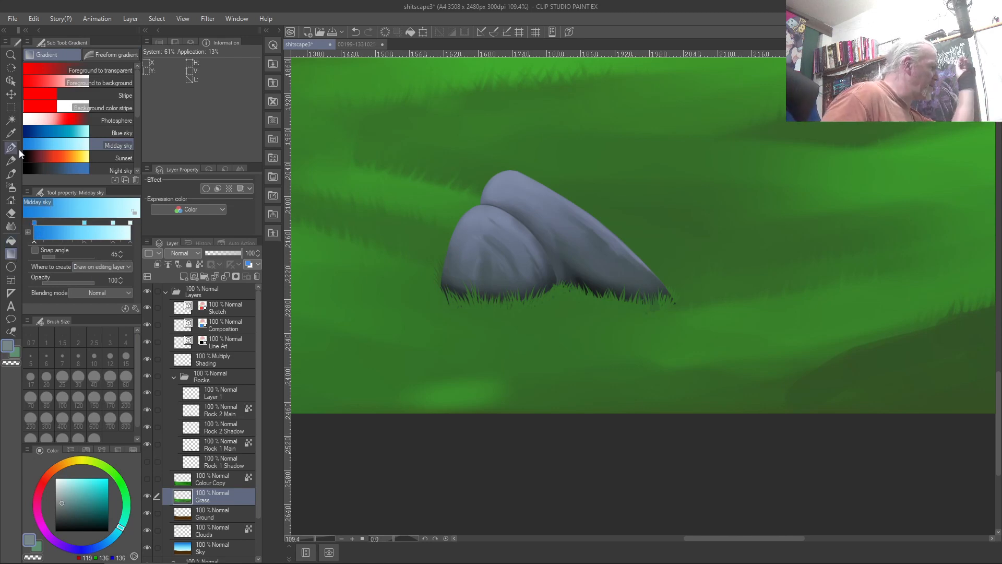
right_click(43, 142)
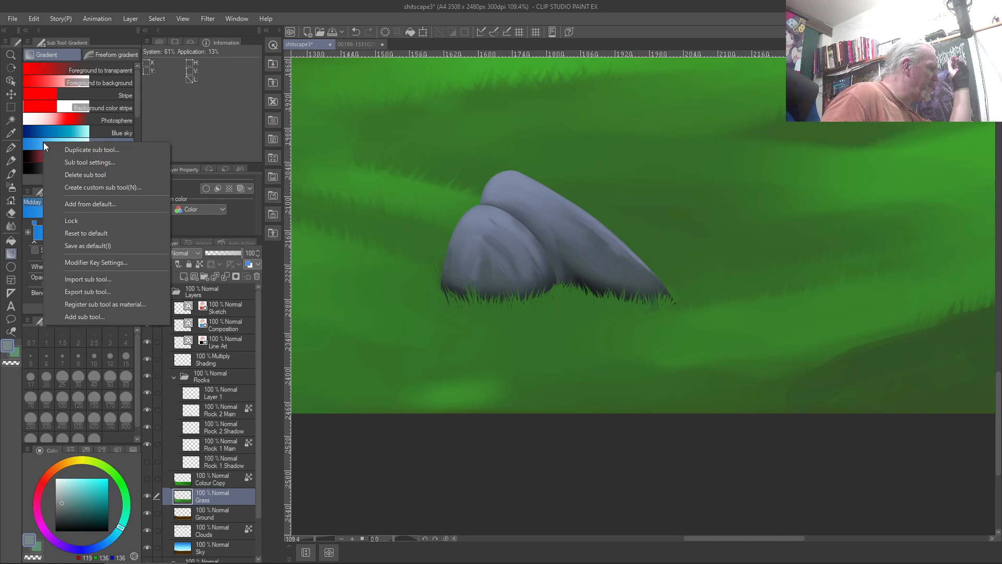
Duplicate the Midday sky gradient as a new sub tool named 'Rock Texture'
left_click(77, 148)
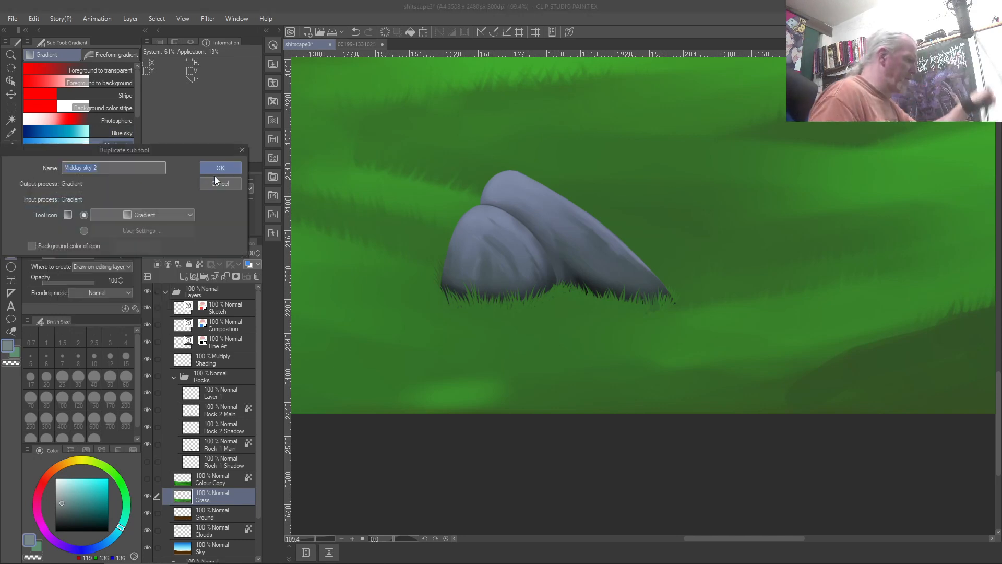
type("Rock")
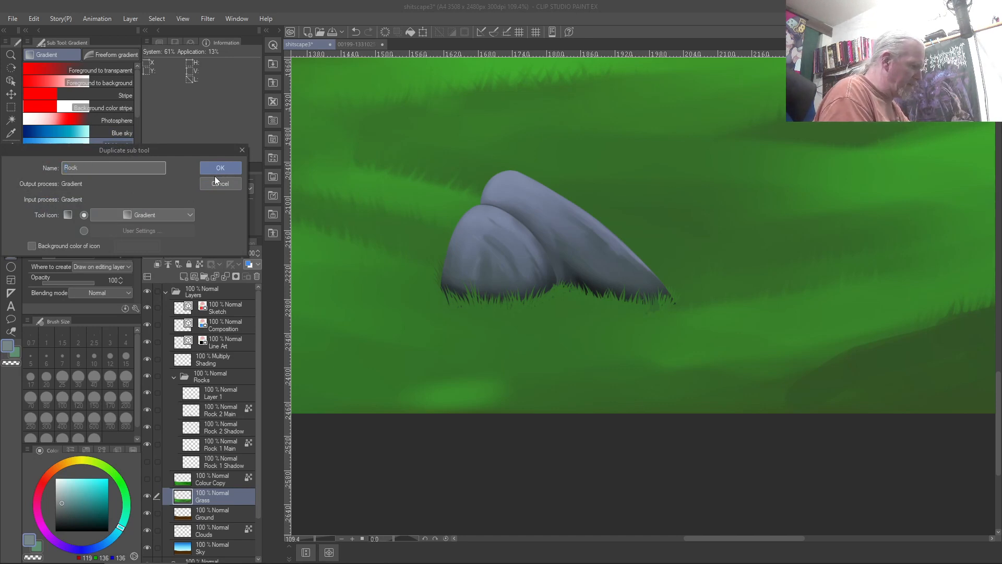
type(" Texture")
key("Return")
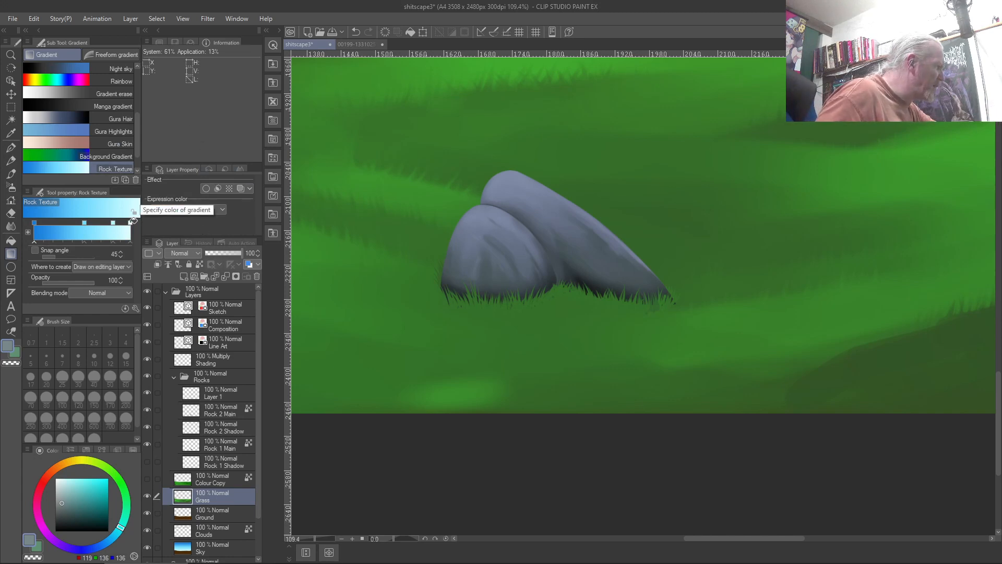
Recolour the Rock Texture gradient's stops with darker grey-blues sampled from the rock
left_click(132, 222)
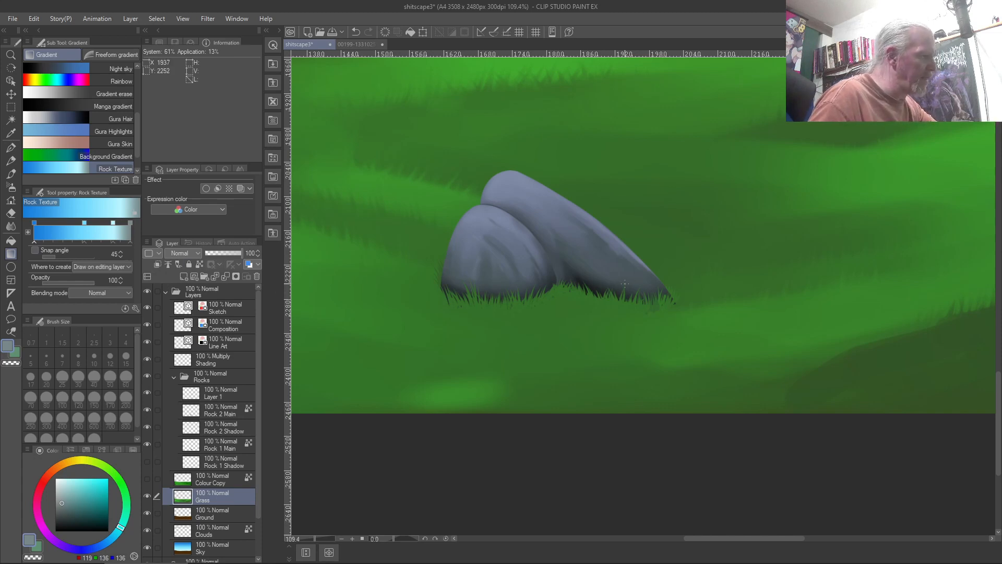
right_click(507, 177)
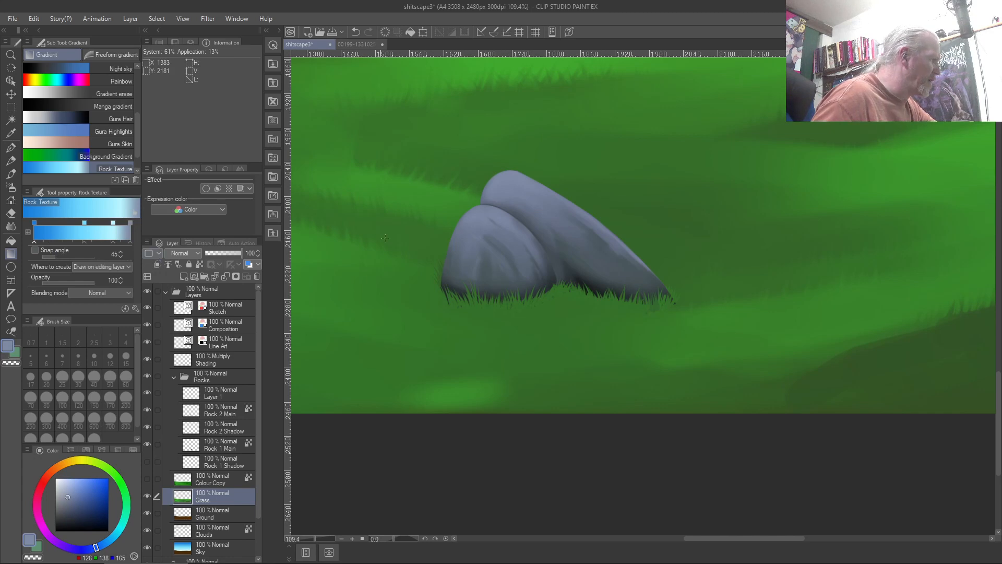
right_click(493, 224)
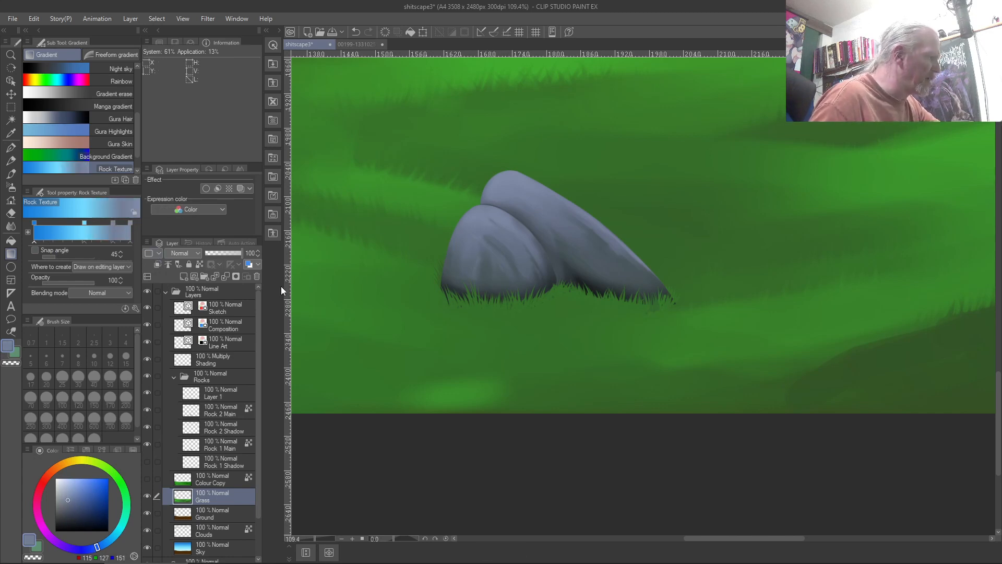
right_click(496, 266)
left_click(84, 220)
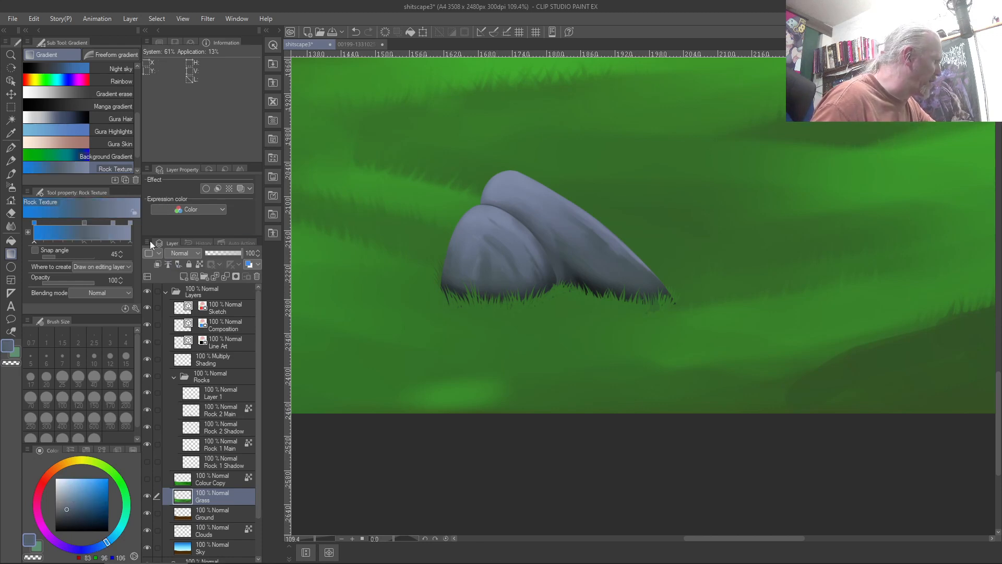
right_click(527, 291)
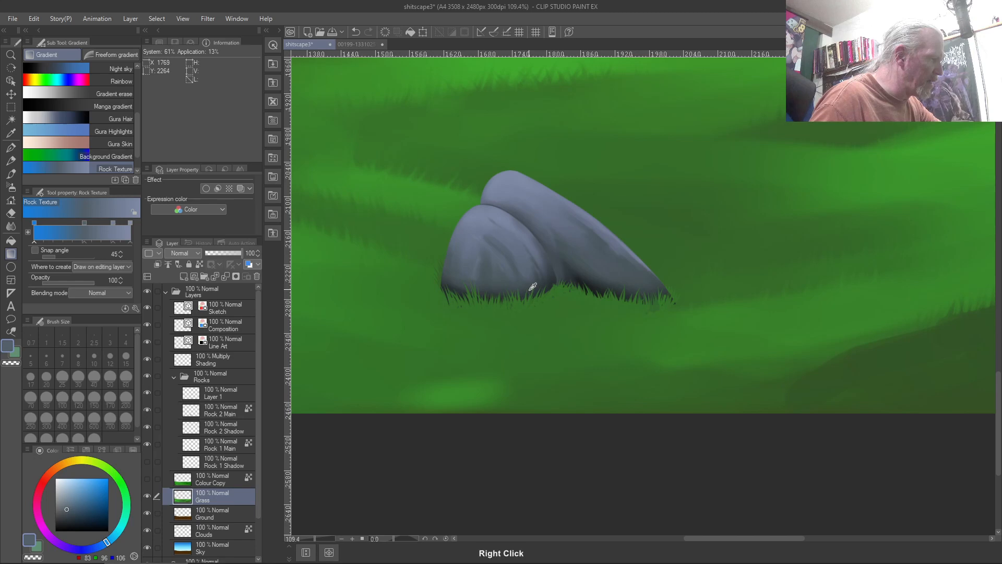
left_click(35, 222)
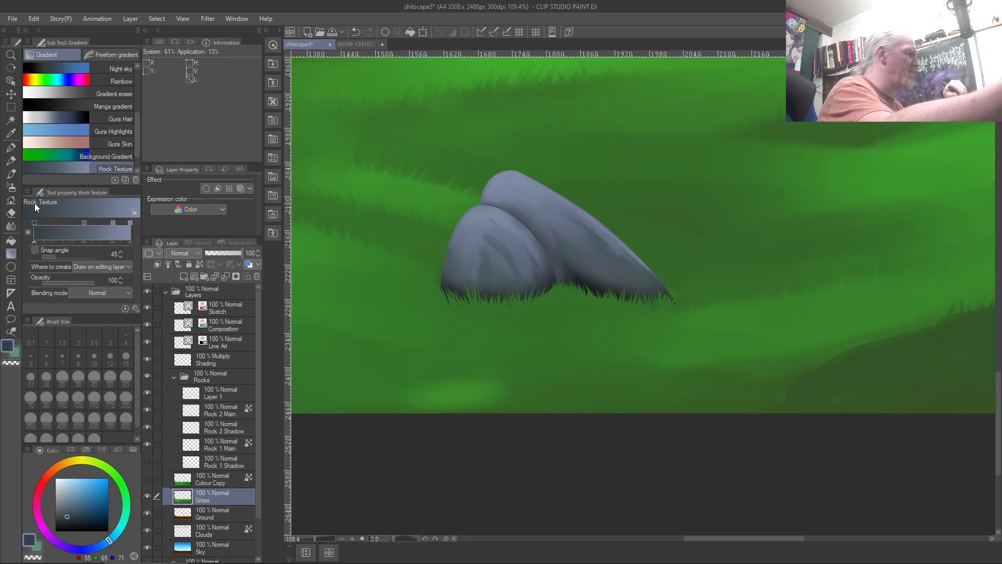
key("m")
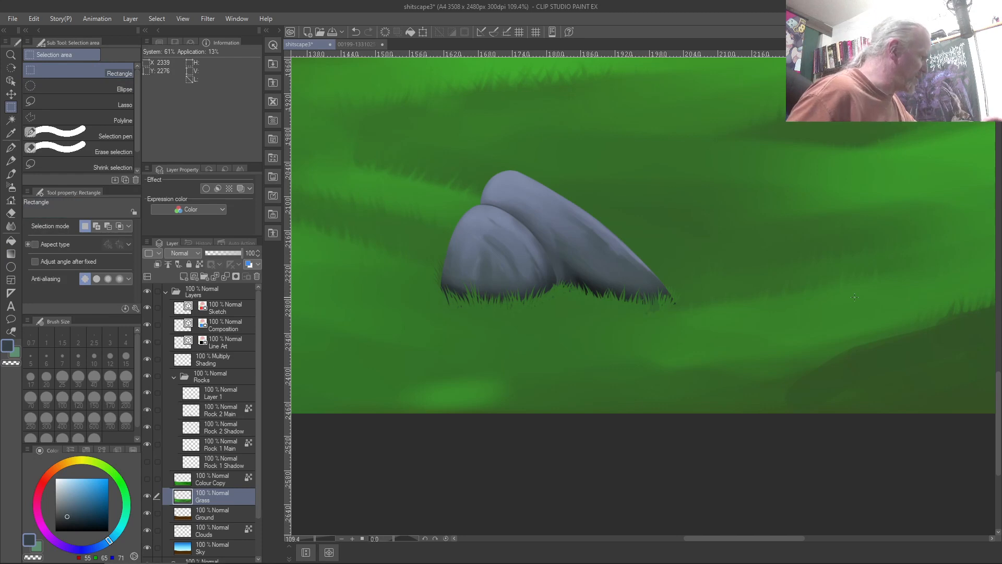
Add a new layer above Layer 1 in Rocks and lasso a rock shape right of the rocks
left_click(226, 395)
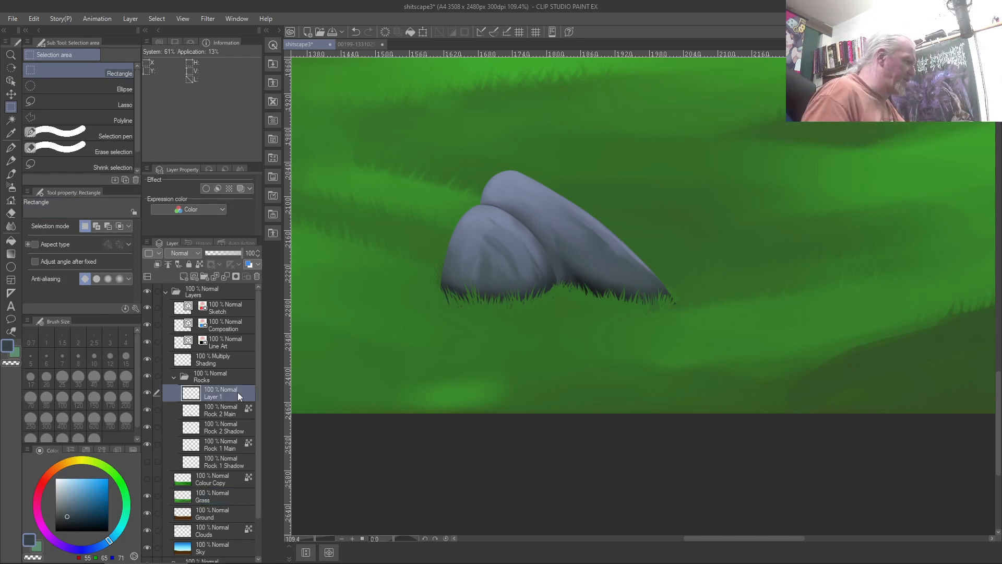
left_click(184, 277)
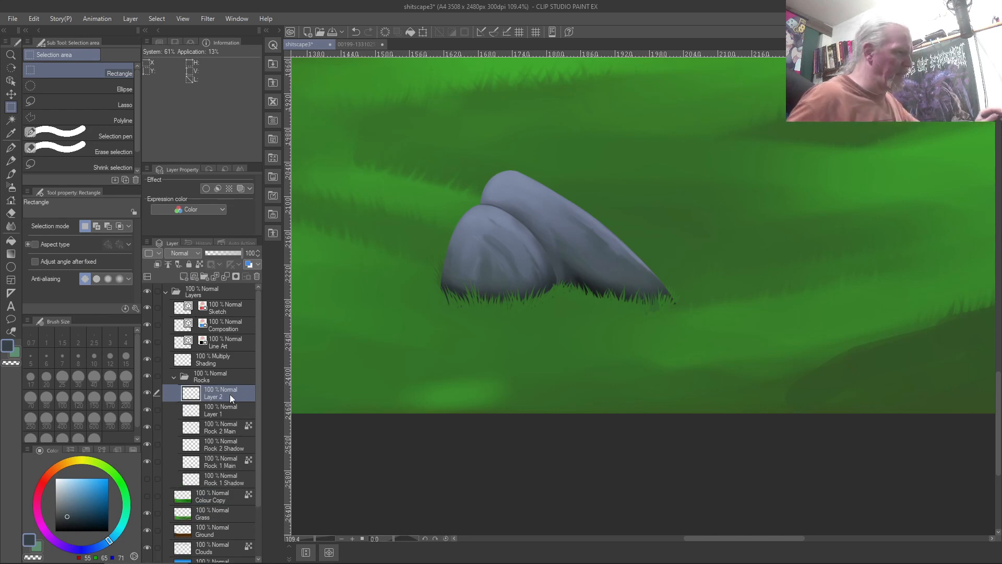
left_click_drag(825, 297, 687, 192)
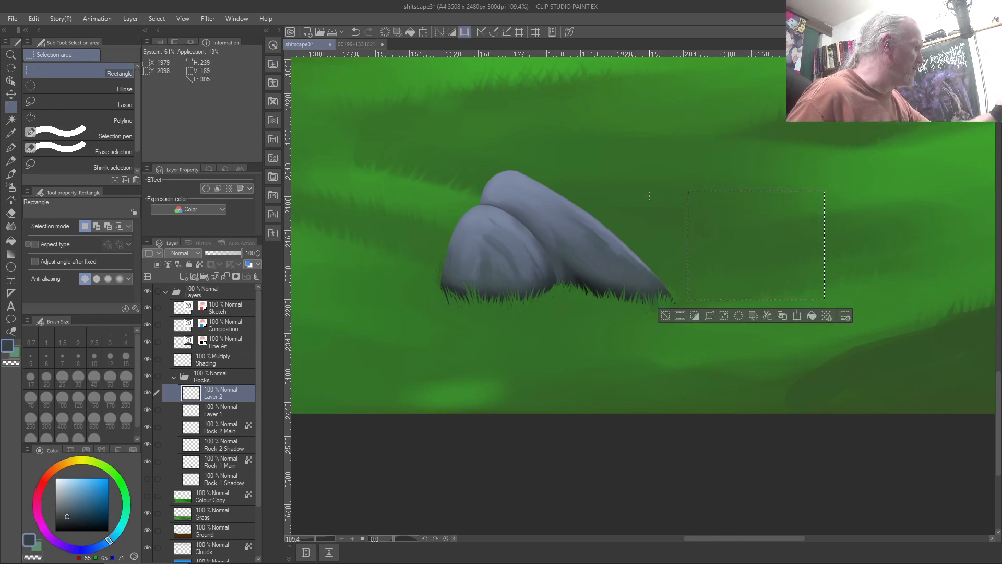
left_click(92, 97)
mouse_move(604, 116)
left_mouse_down()
mouse_move(620, 130)
mouse_move(604, 120)
left_mouse_up()
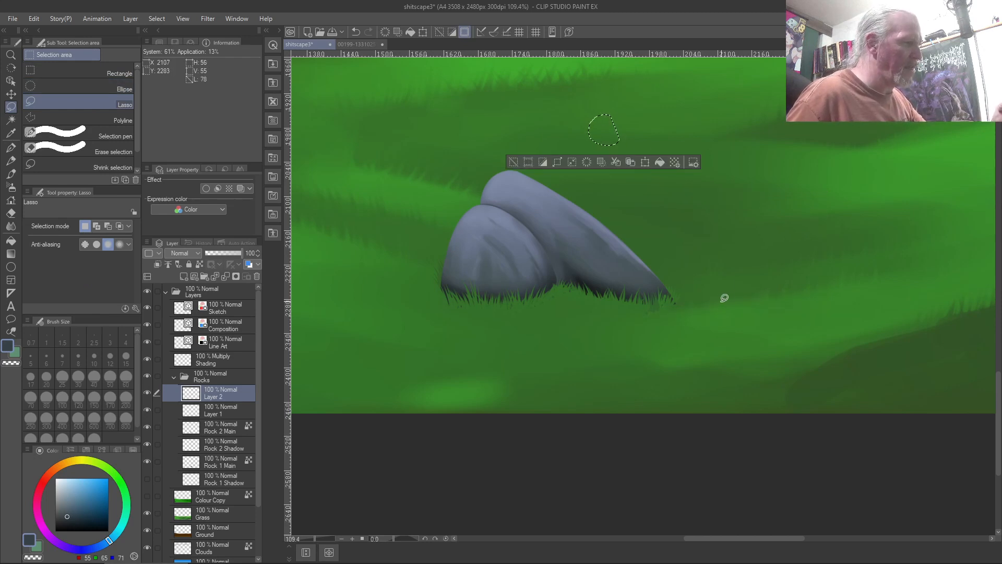
mouse_move(713, 311)
left_mouse_down()
mouse_move(703, 247)
mouse_move(752, 214)
mouse_move(850, 291)
mouse_move(709, 307)
left_mouse_up()
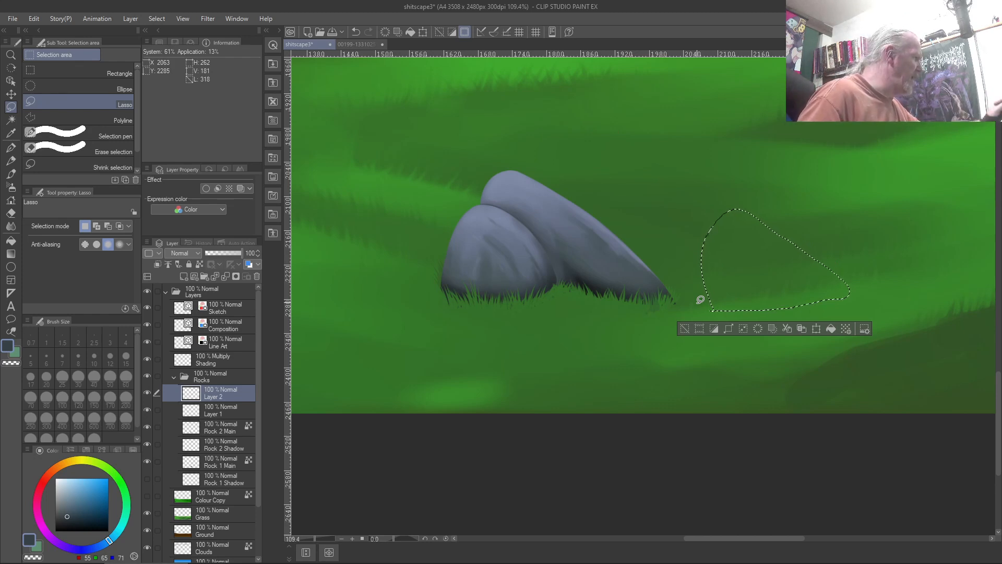
left_click(11, 254)
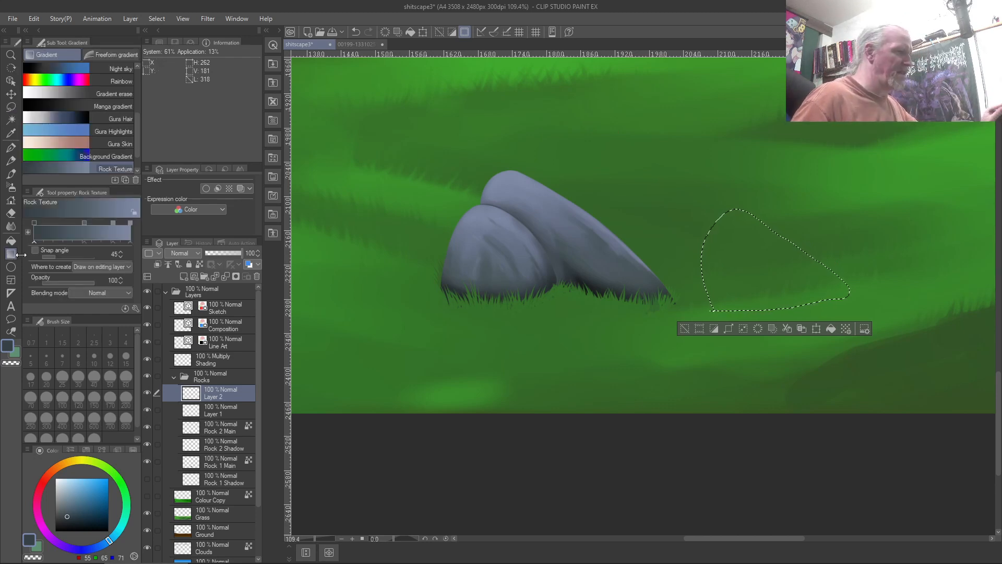
Drag the Rock Texture gradient from lower right to upper left across the new rock shape
left_click_drag(847, 307, 713, 210)
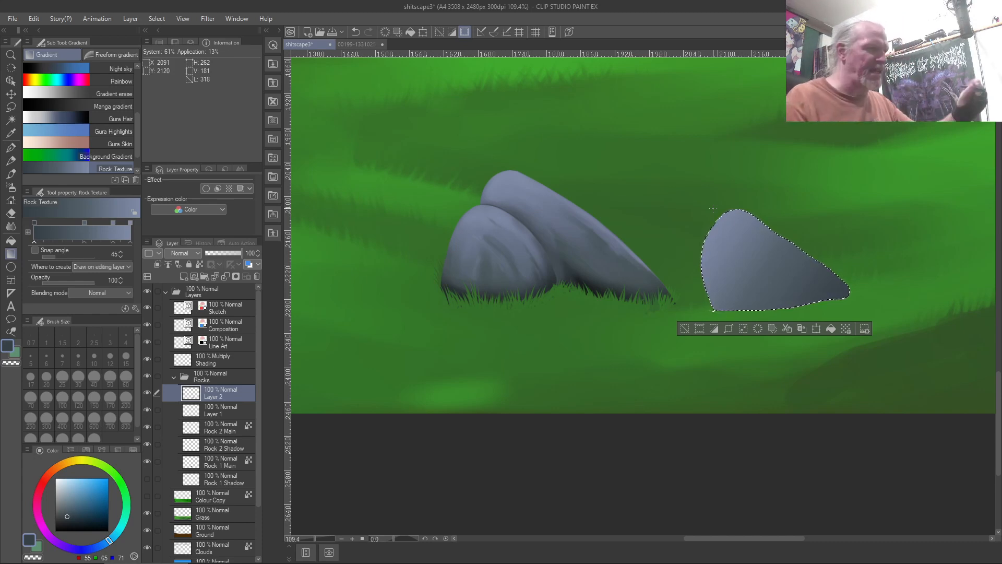
key("b")
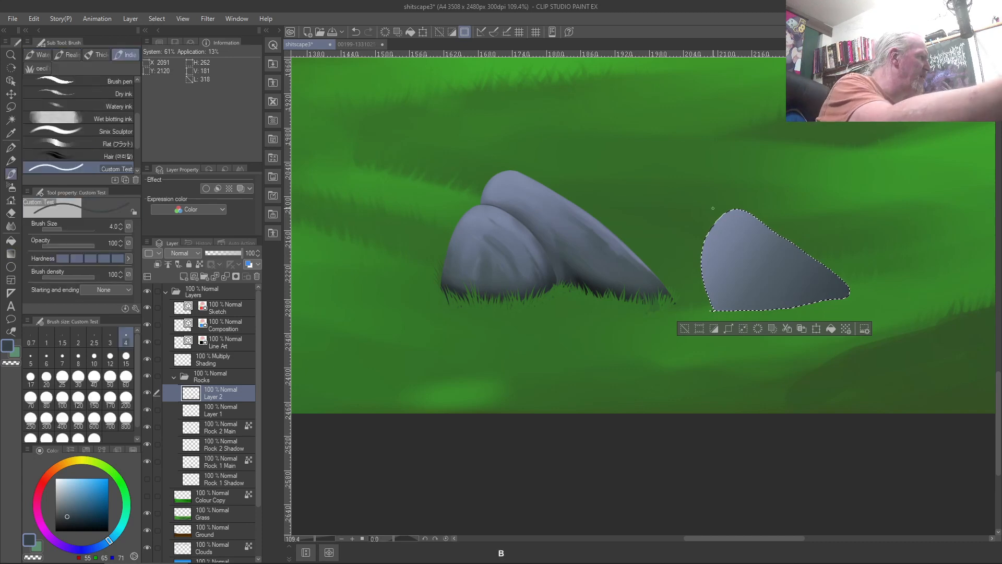
Enlarge the brush to size 20 and sample light and dark grey-blue tones from the rock
key("bracketright")
key("bracketright")
key("bracketright")
key("bracketright")
key("bracketright")
key("bracketright")
key("bracketright")
key("bracketright")
key("bracketright")
key("bracketright")
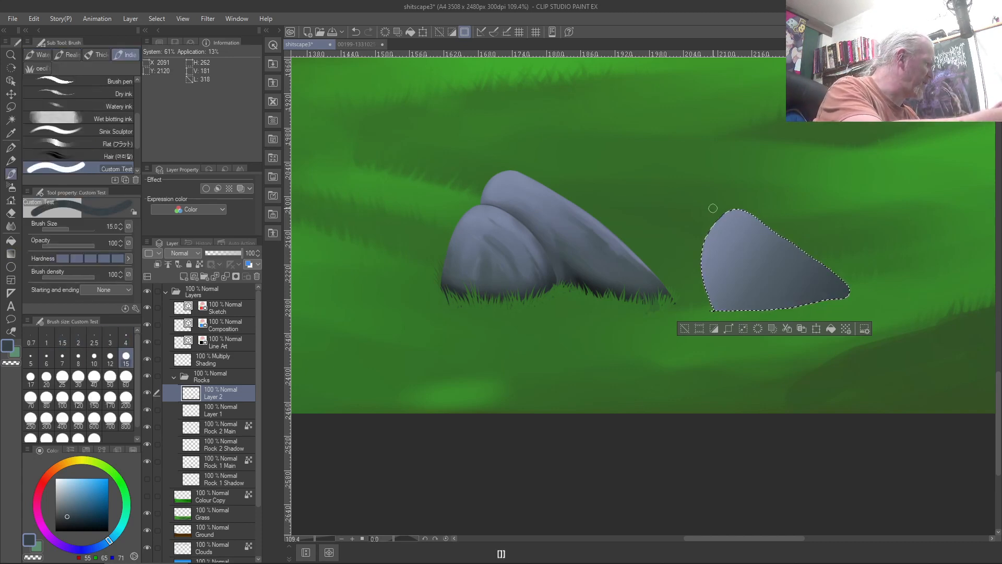
key("bracketright")
key("bracketright")
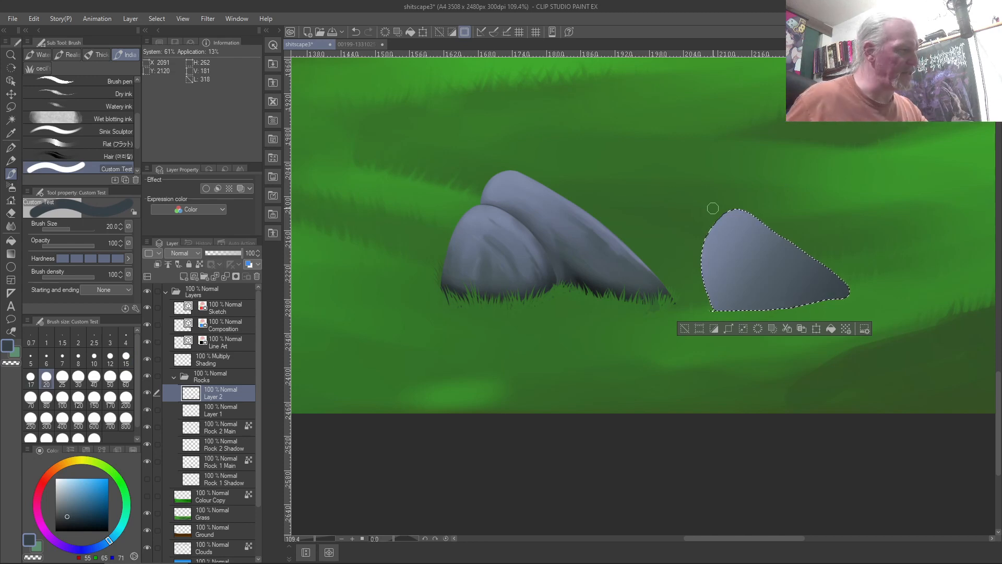
right_click(835, 277)
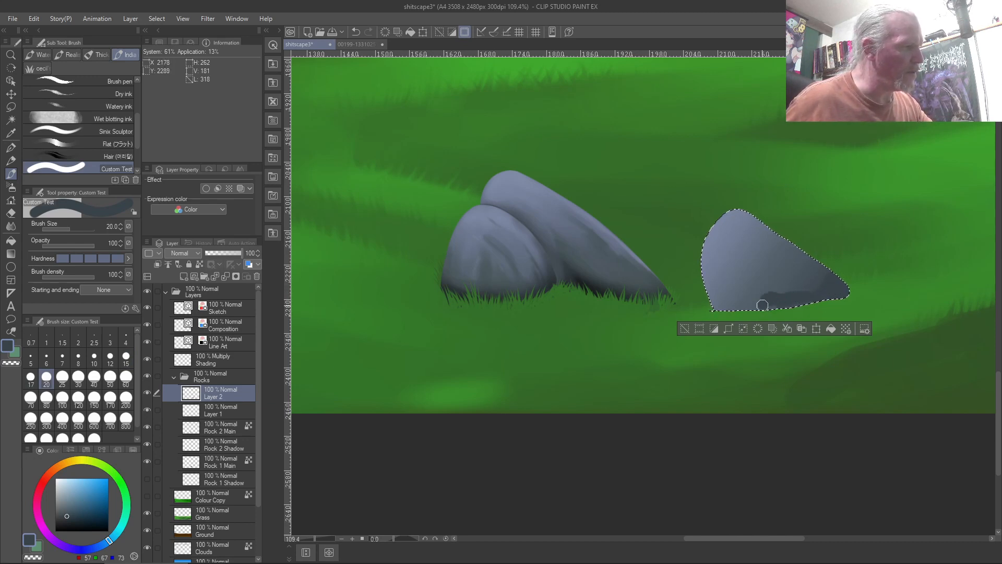
right_click(814, 267)
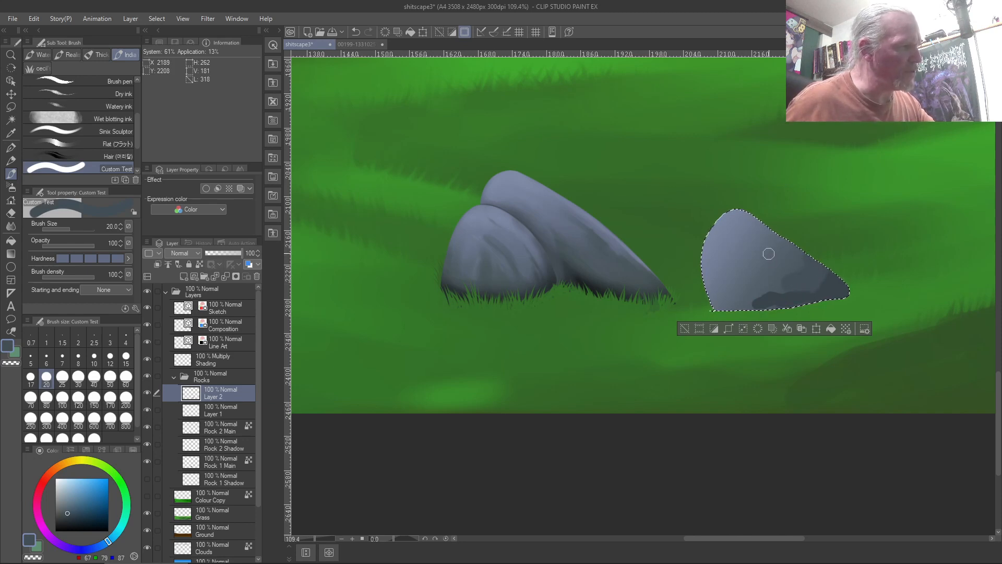
right_click(805, 294)
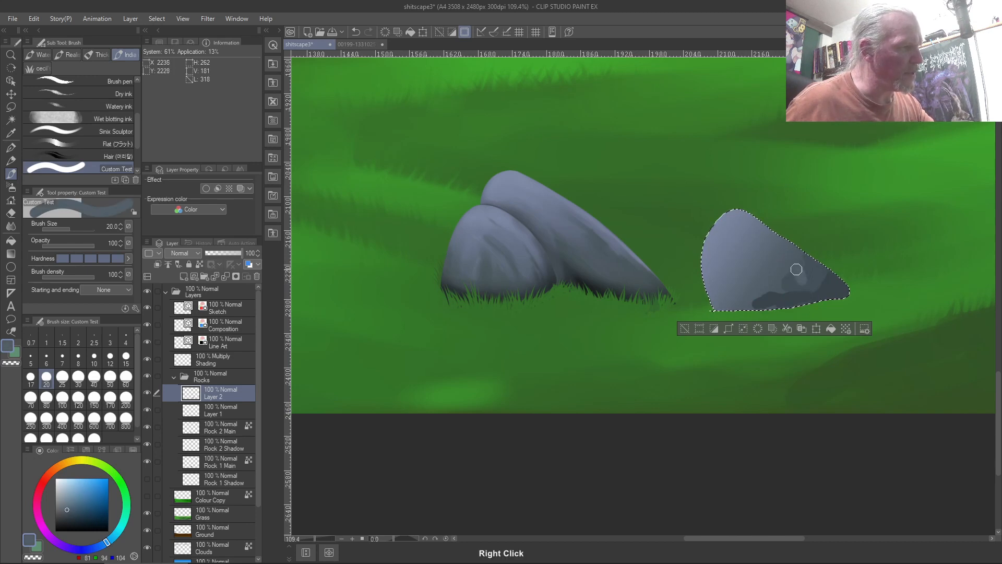
right_click(780, 277)
right_click(782, 265)
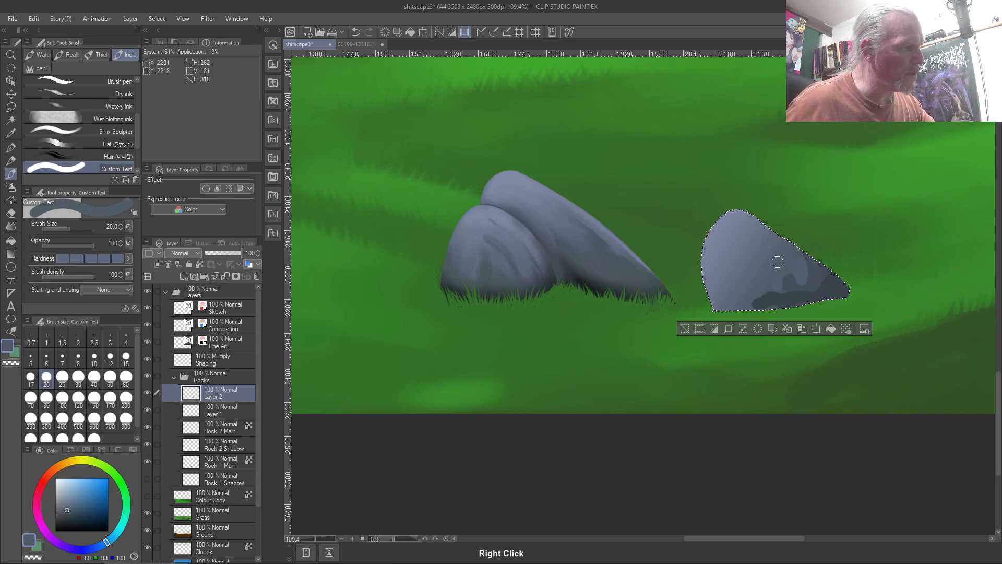
right_click(785, 252)
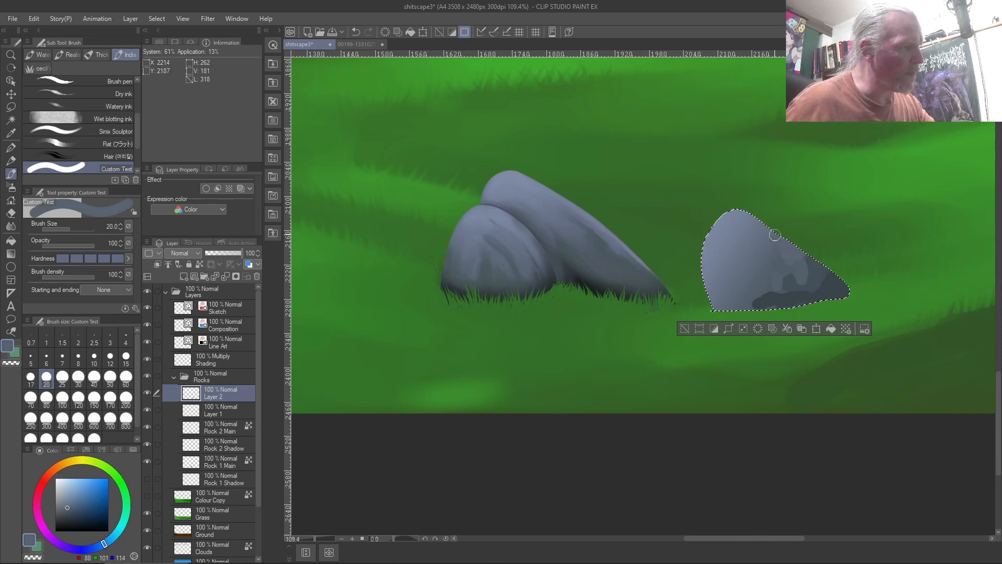
right_click(776, 259)
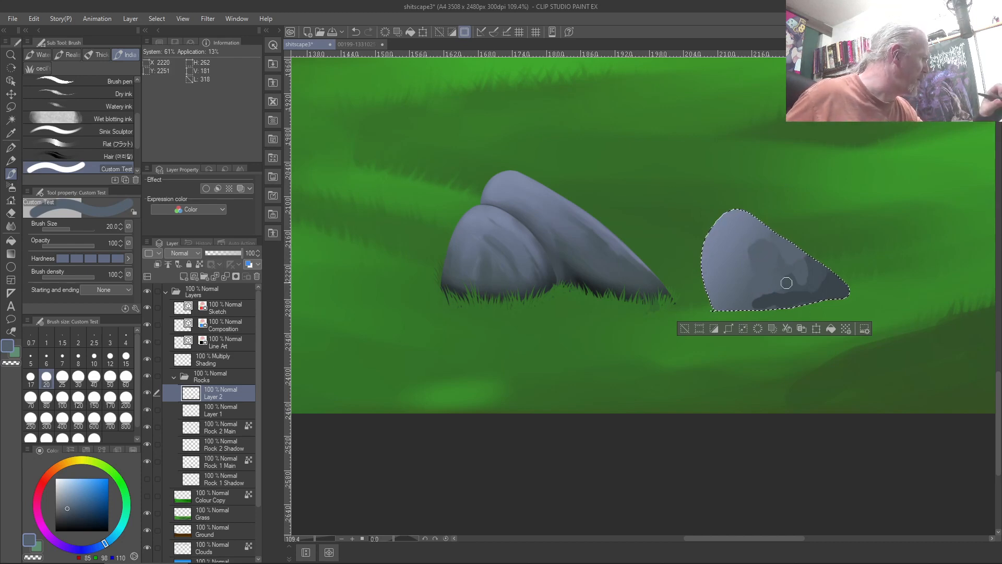
right_click(744, 260)
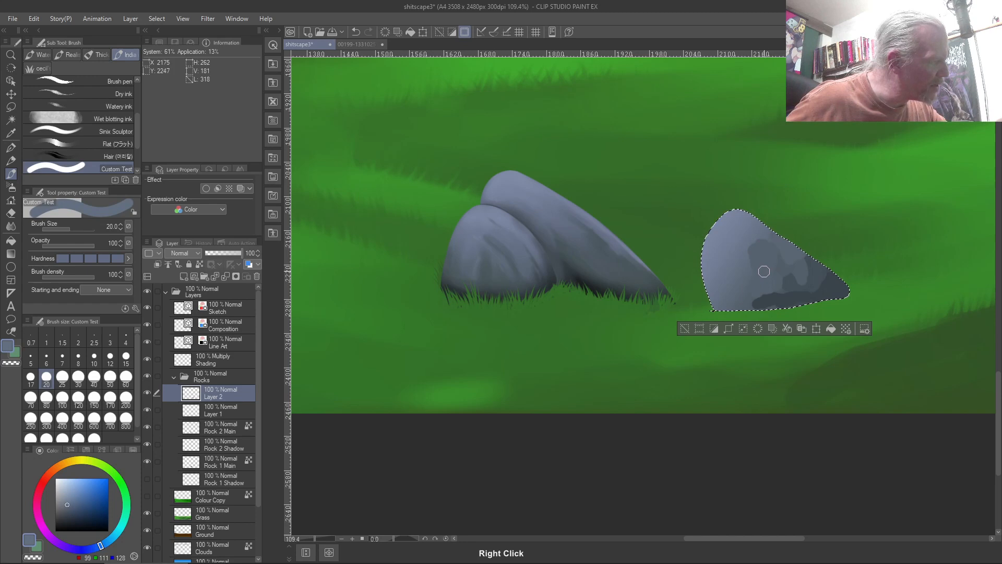
Paint lighter grey over the rock's dark patch and dark grey across its lower part
mouse_move(758, 276)
left_mouse_down()
mouse_move(764, 293)
mouse_move(772, 271)
left_mouse_up()
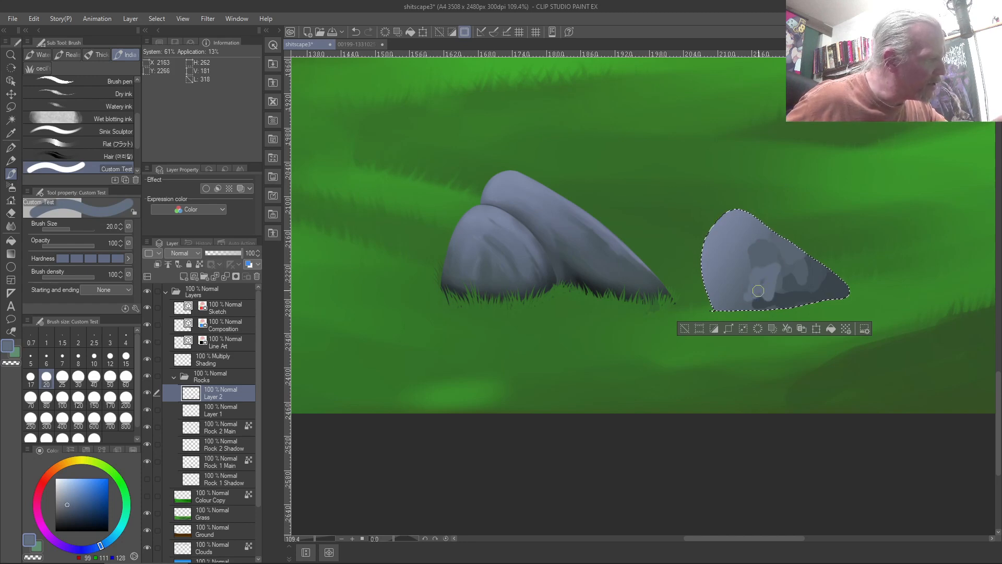
right_click(772, 277)
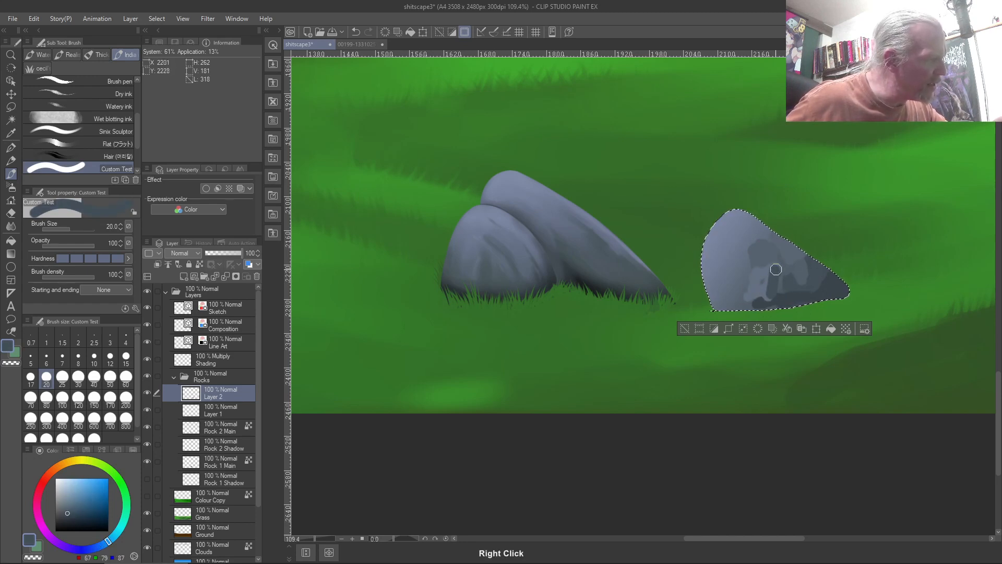
left_click_drag(756, 293, 773, 286)
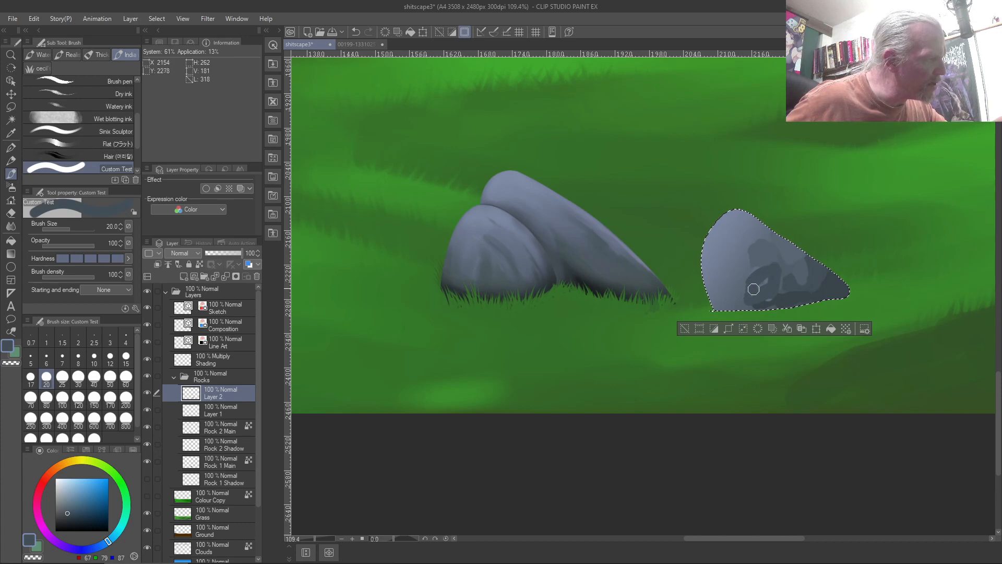
Sample alternating pale and darker blue-grey tones across the rock's left and upper areas
right_click(784, 272)
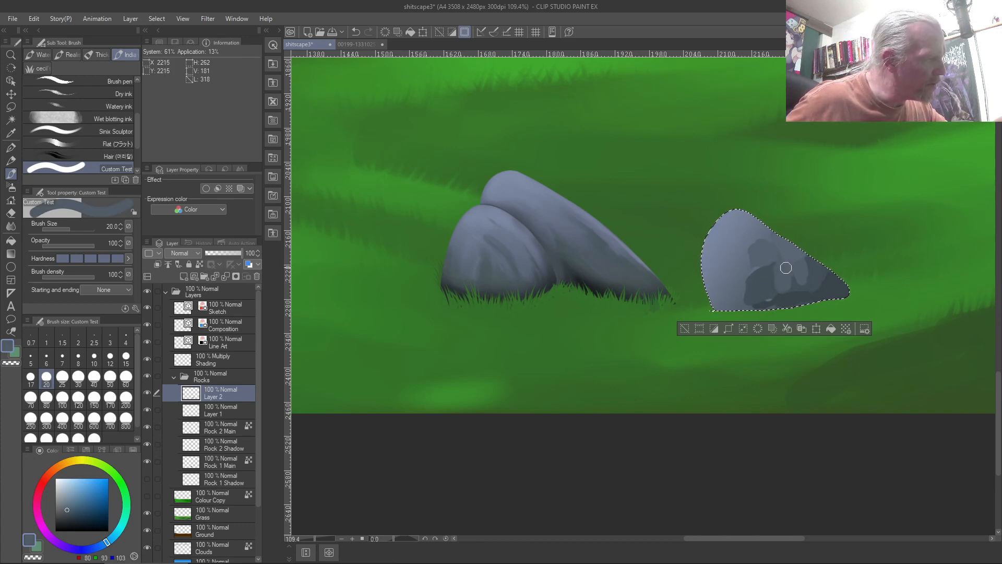
right_click(767, 246)
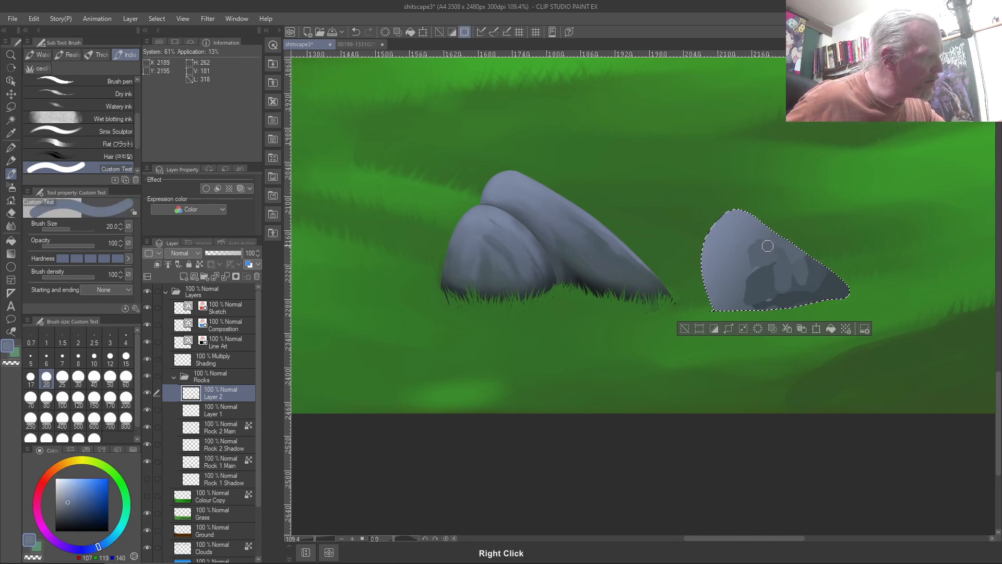
right_click(738, 296)
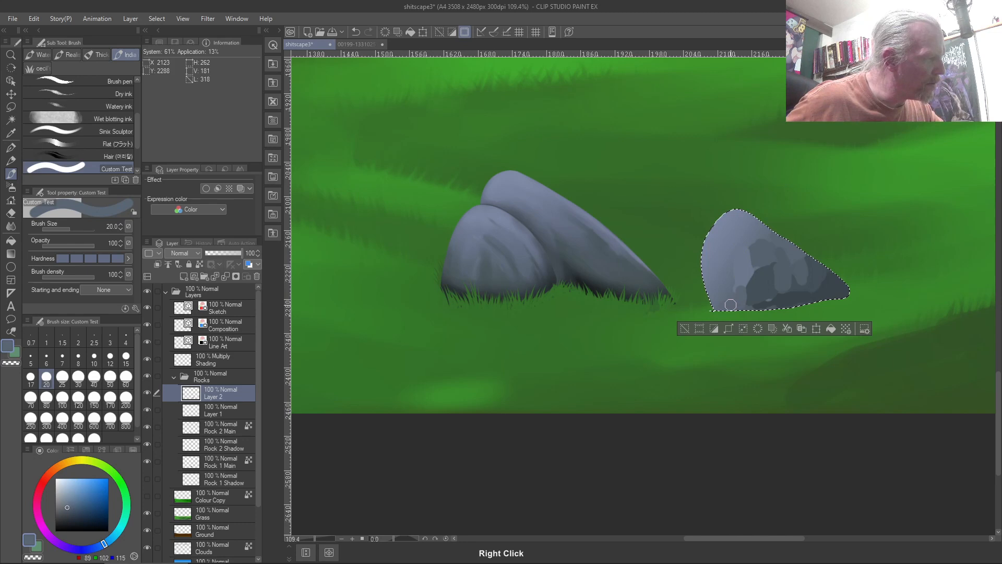
right_click(715, 279)
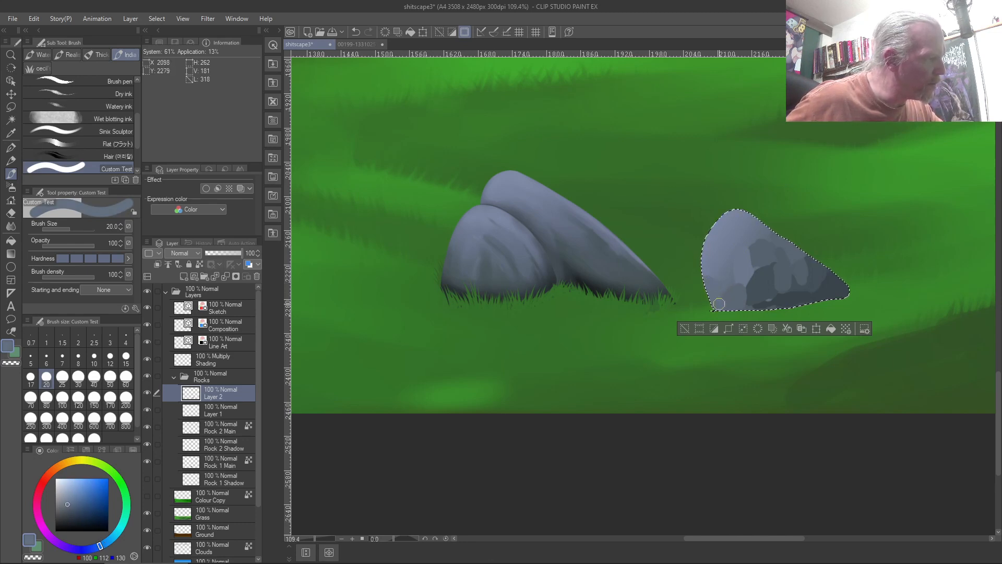
right_click(722, 249)
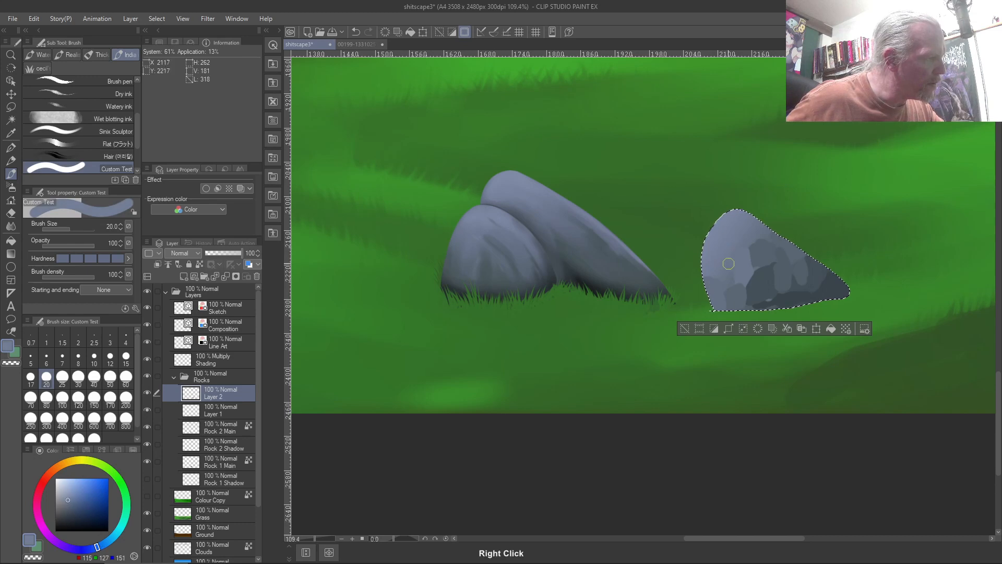
right_click(730, 282)
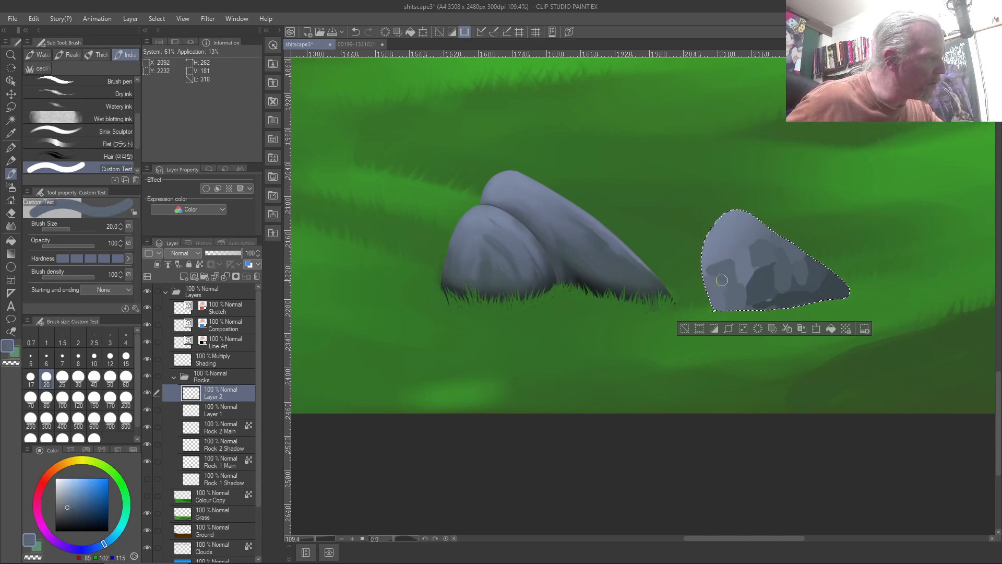
right_click(708, 275)
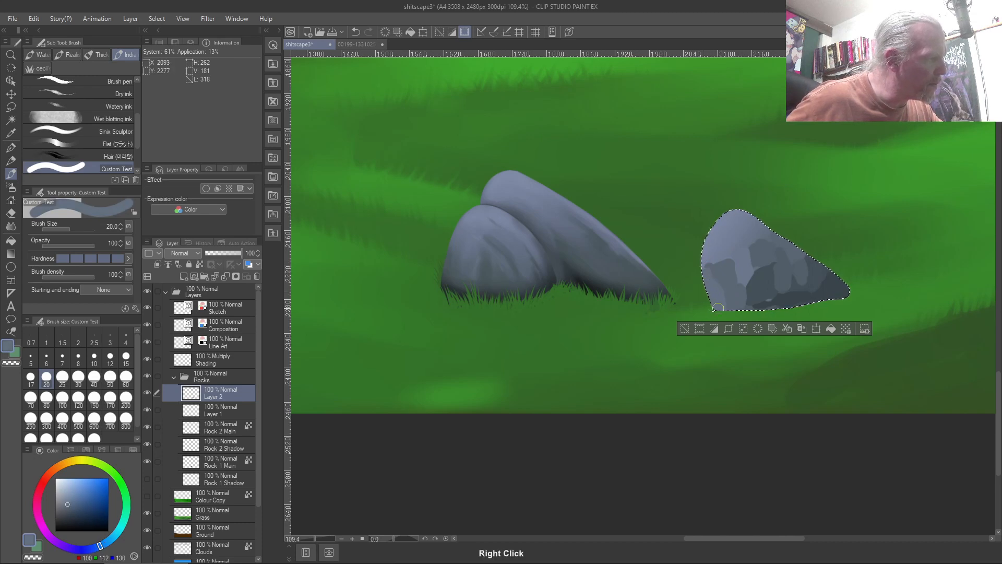
right_click(744, 260)
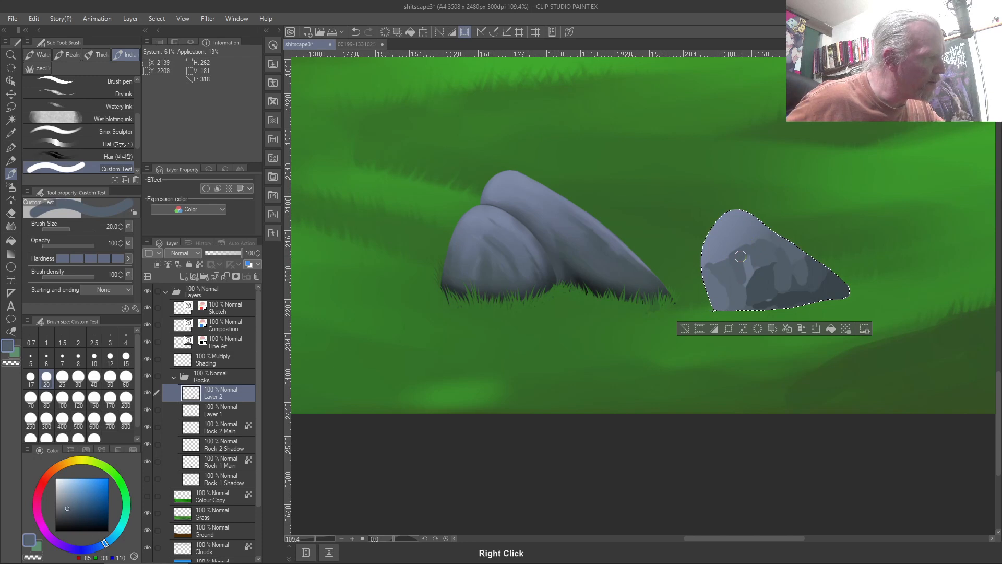
right_click(783, 255)
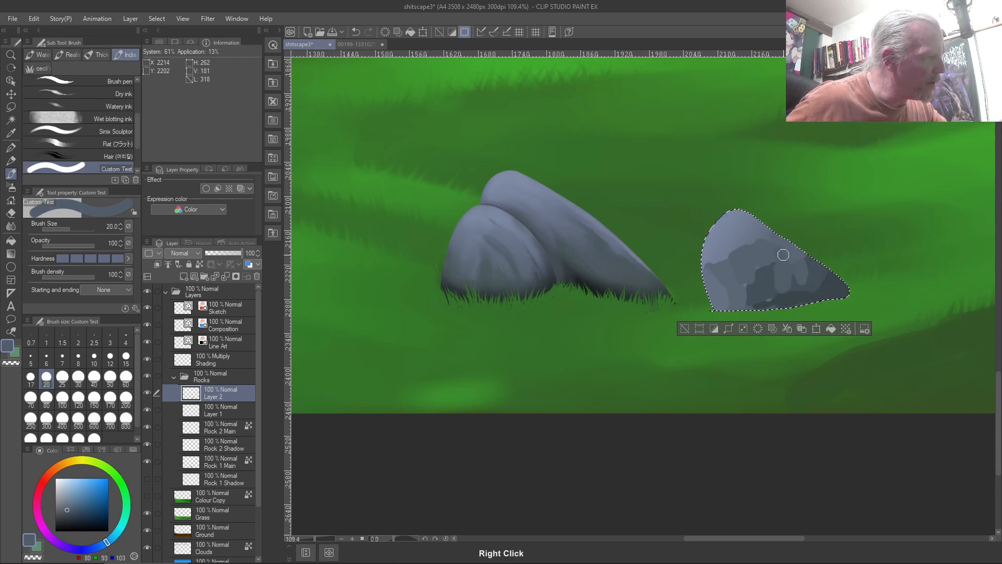
right_click(761, 229)
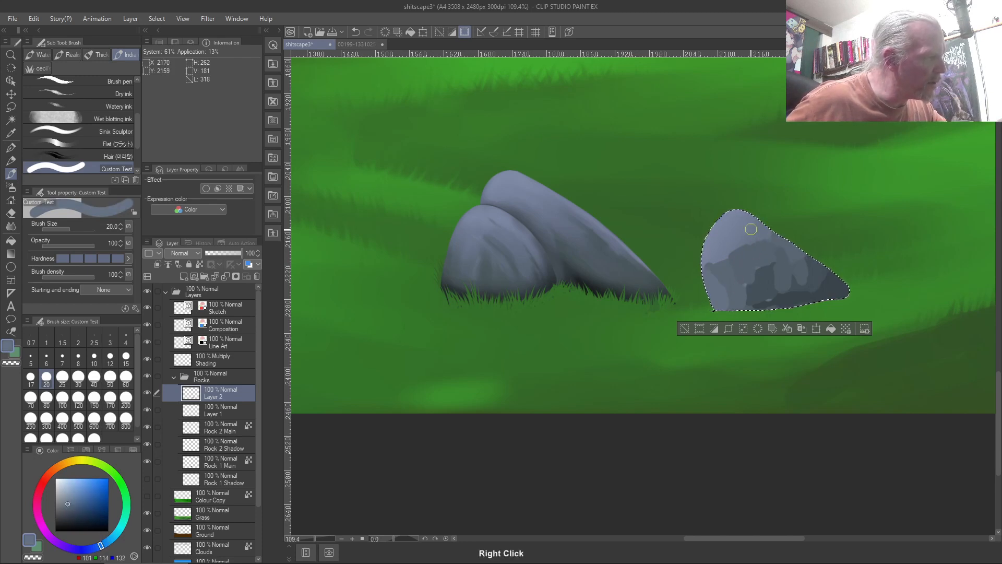
right_click(745, 223)
right_click(749, 234)
right_click(726, 236)
right_click(733, 241)
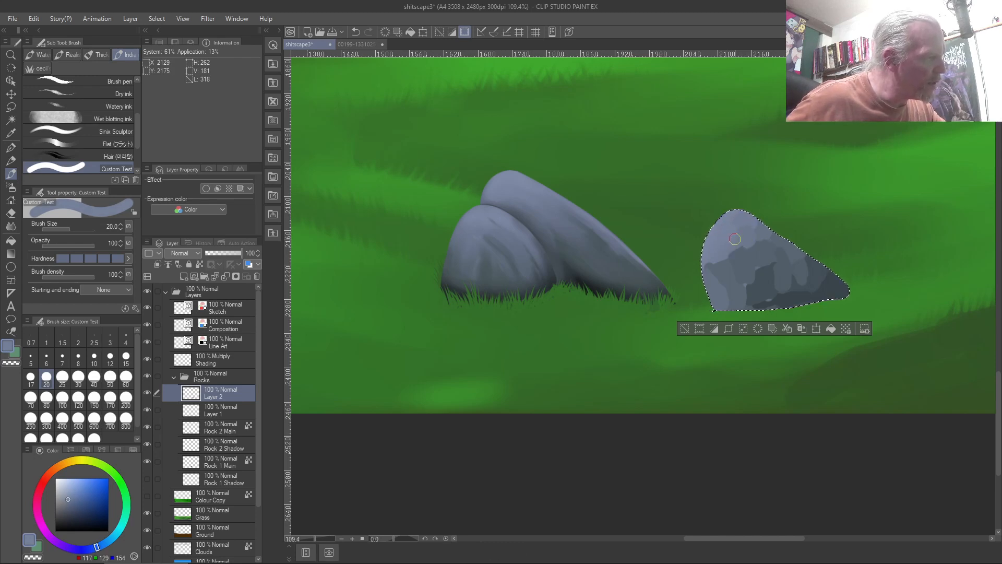
Sample pale through dark shadow greys across the rock's lower and right side
right_click(715, 245)
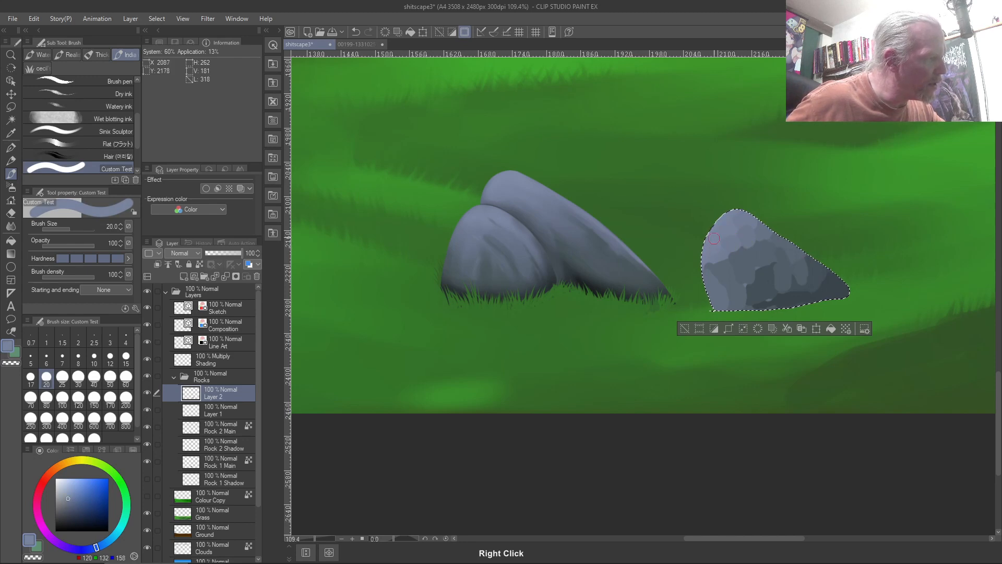
right_click(722, 253)
right_click(716, 272)
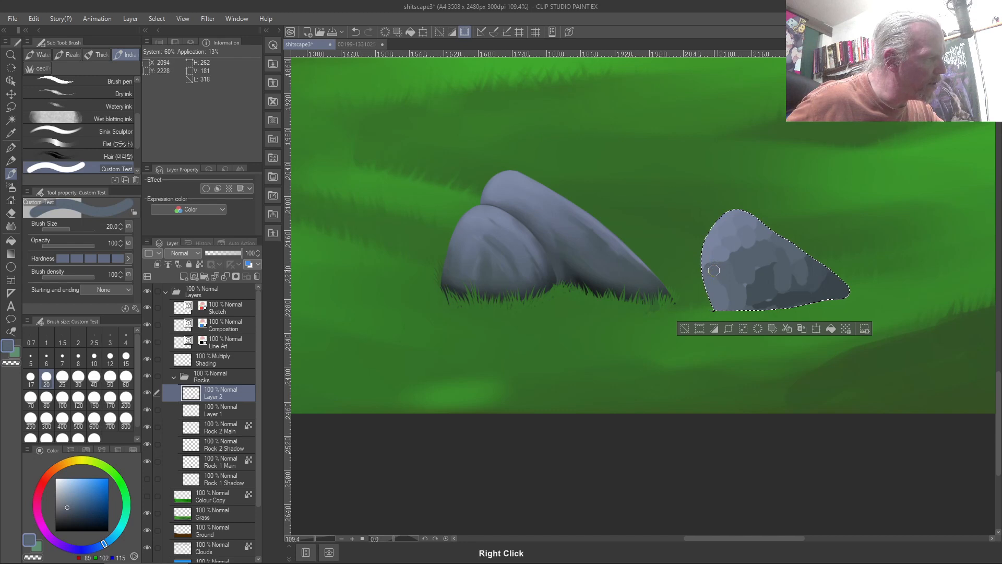
right_click(717, 284)
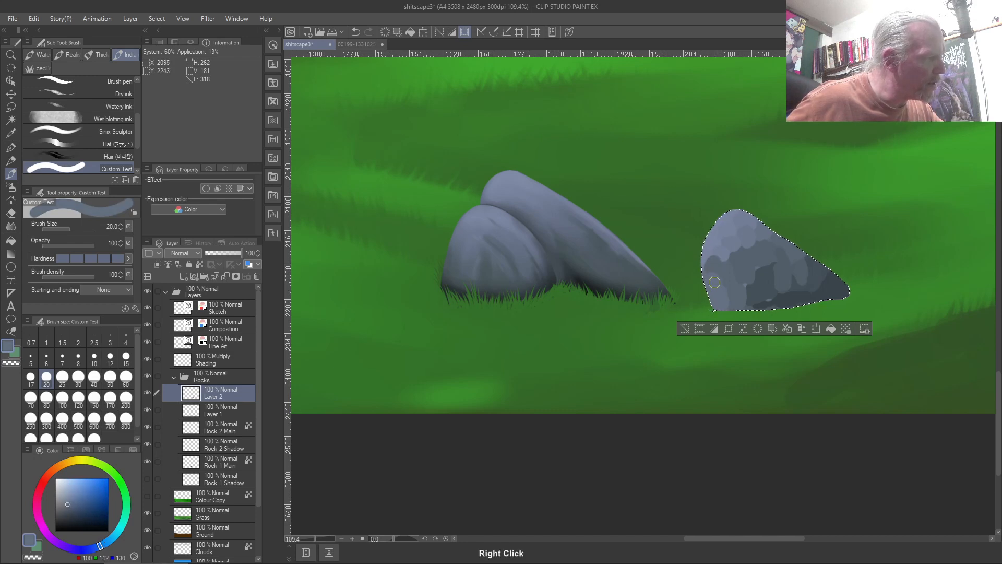
right_click(726, 287)
right_click(746, 270)
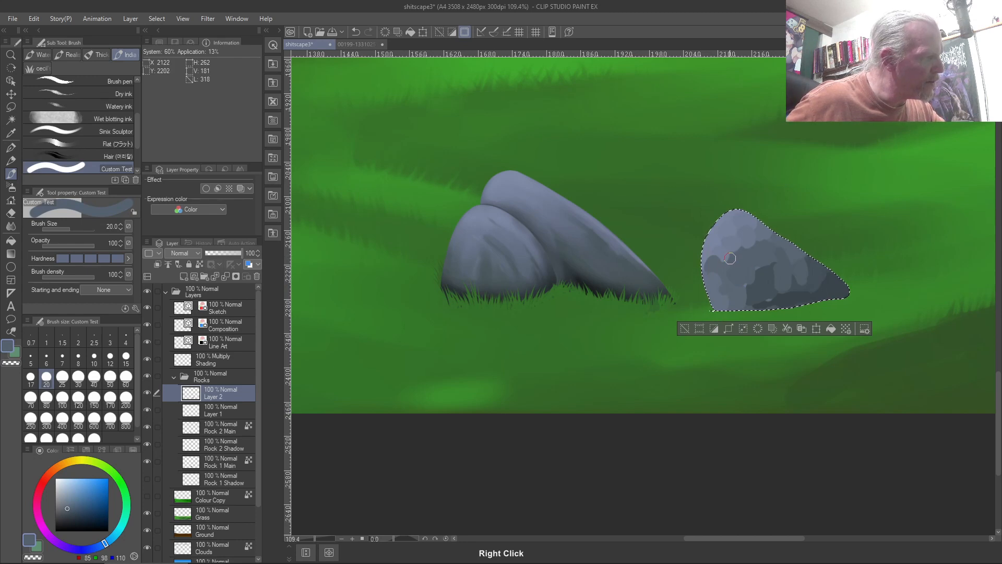
right_click(757, 272)
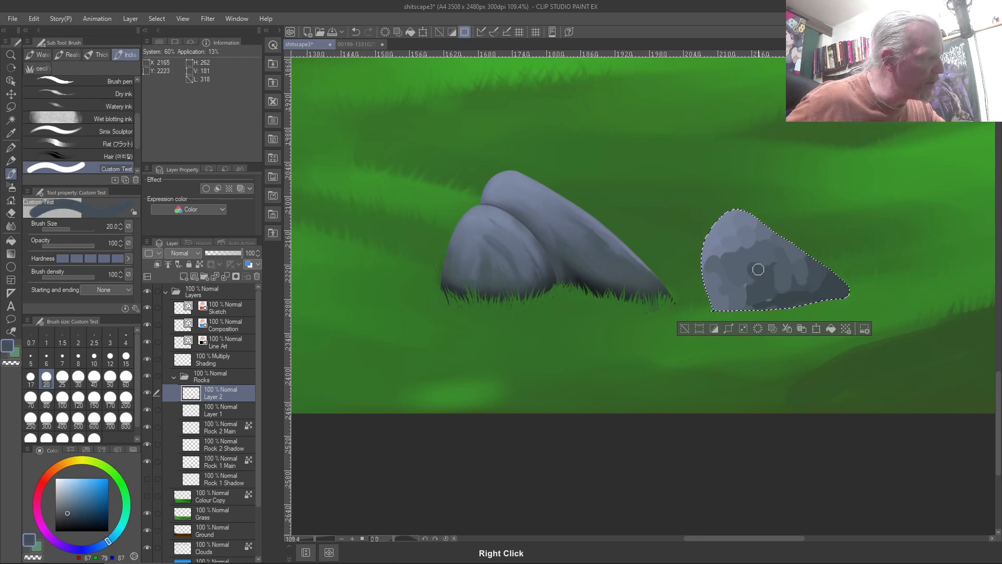
right_click(745, 281)
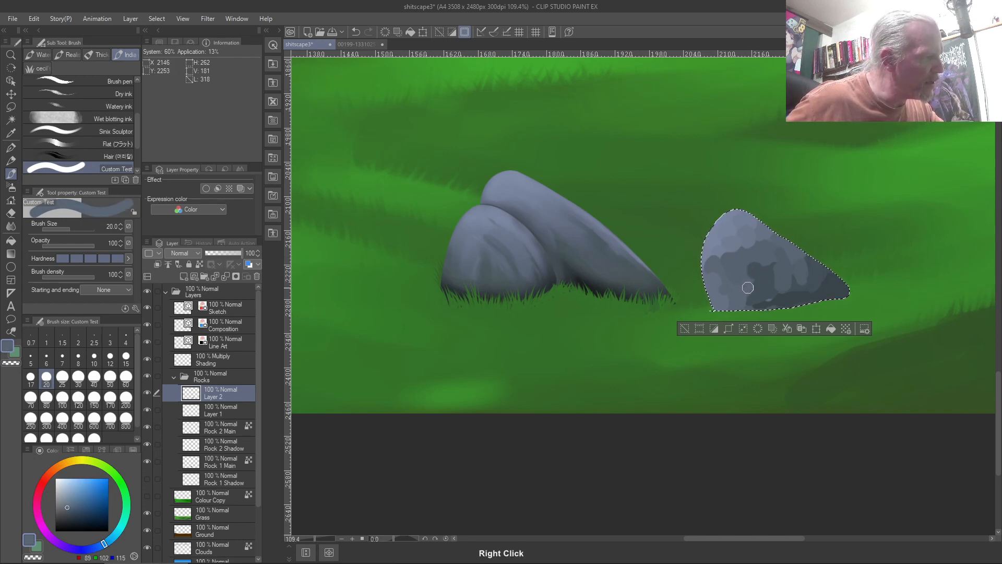
right_click(747, 300)
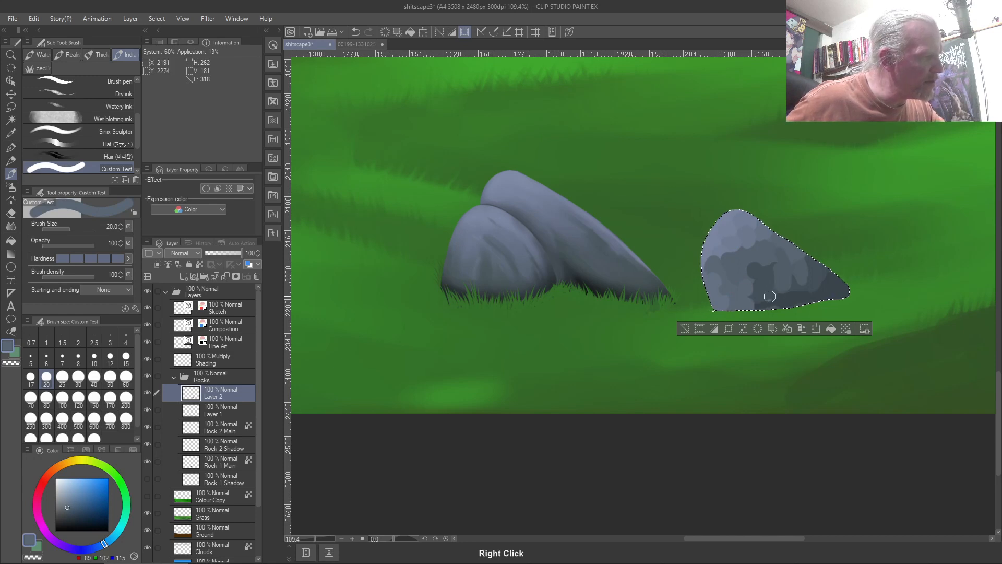
right_click(767, 294)
right_click(787, 292)
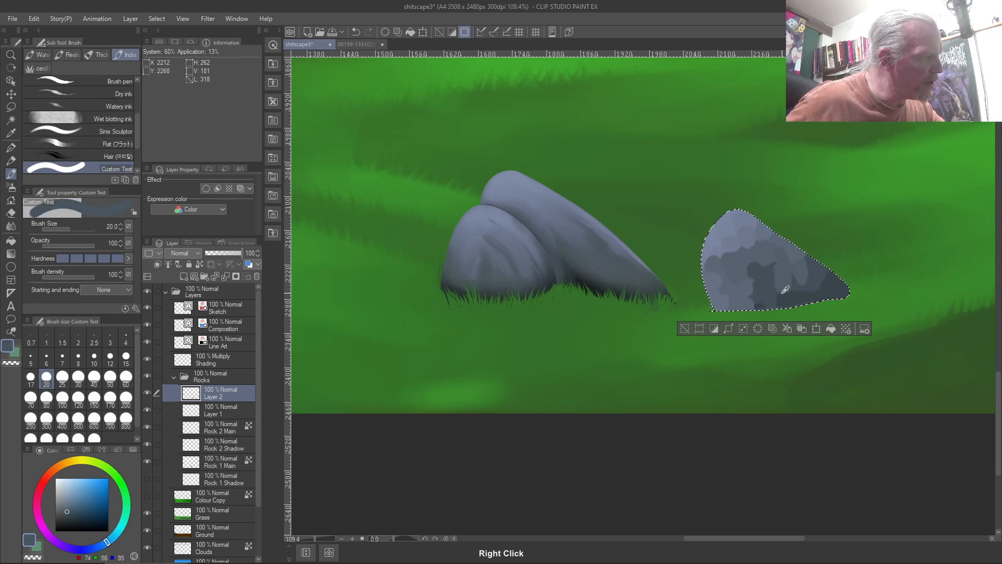
right_click(794, 280)
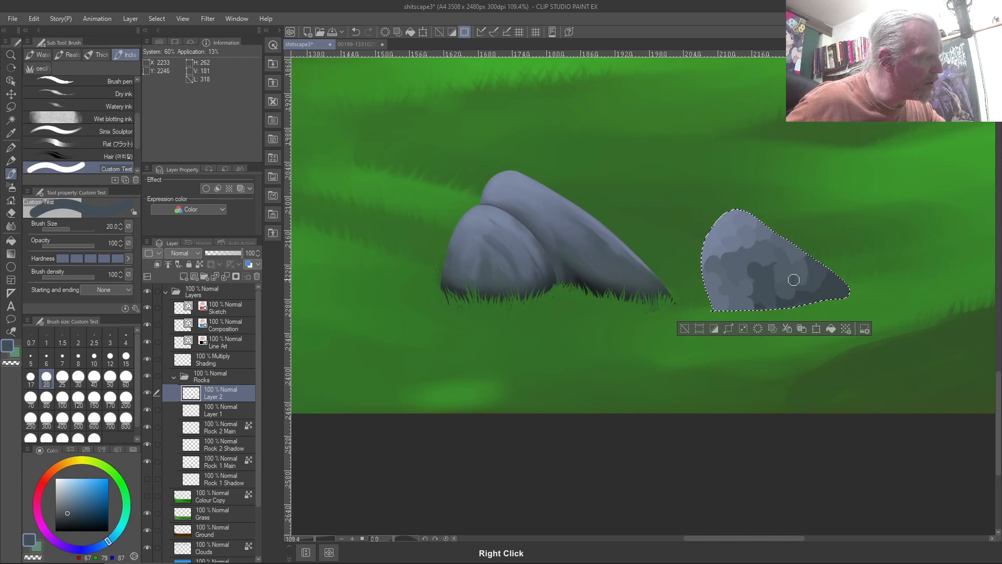
right_click(799, 271)
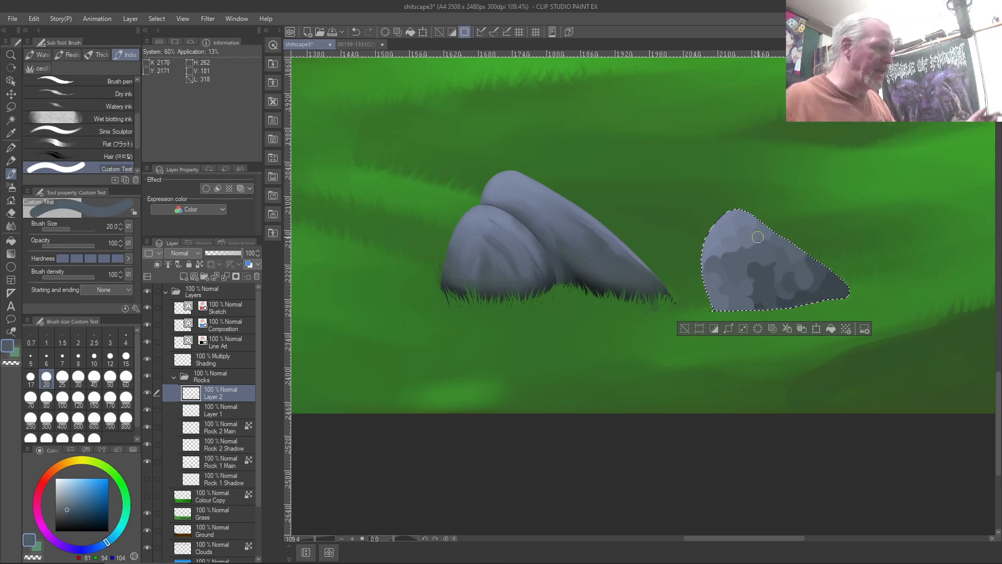
Switch to the Blend tool at a larger size and try two blend strokes on the rock, undoing both
key("j")
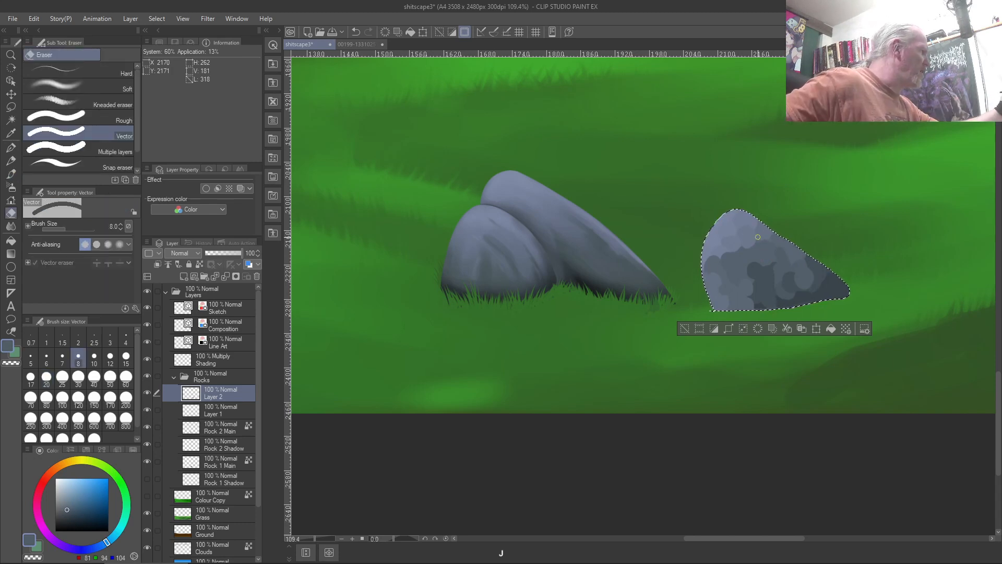
key("j")
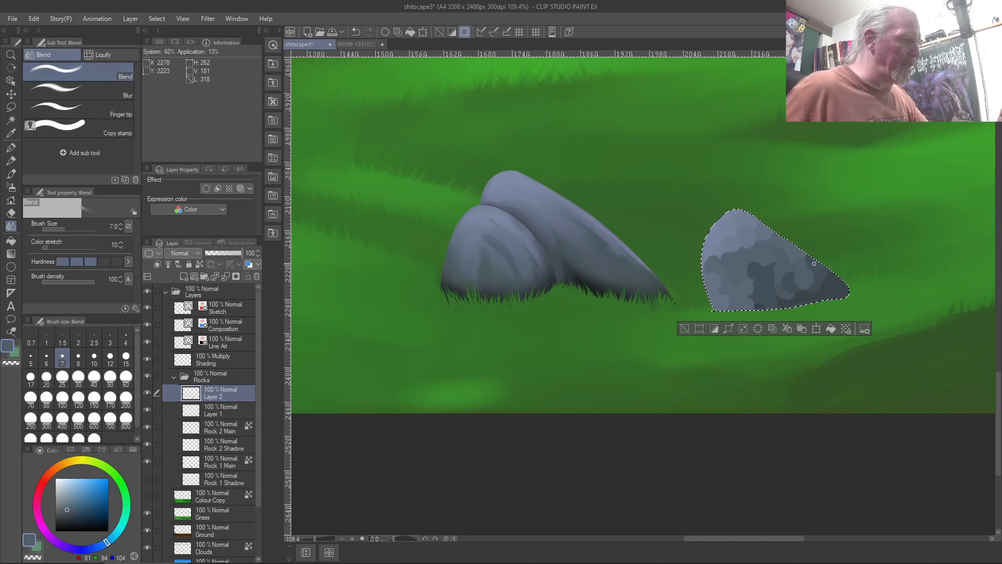
key("bracketright")
key("bracketright")
key("bracketright")
key("bracketright")
key("bracketright")
key("bracketright")
key("bracketright")
key("bracketright")
key("bracketright")
key("bracketright")
key("bracketright")
key("bracketright")
key("bracketright")
key("bracketright")
key("bracketright")
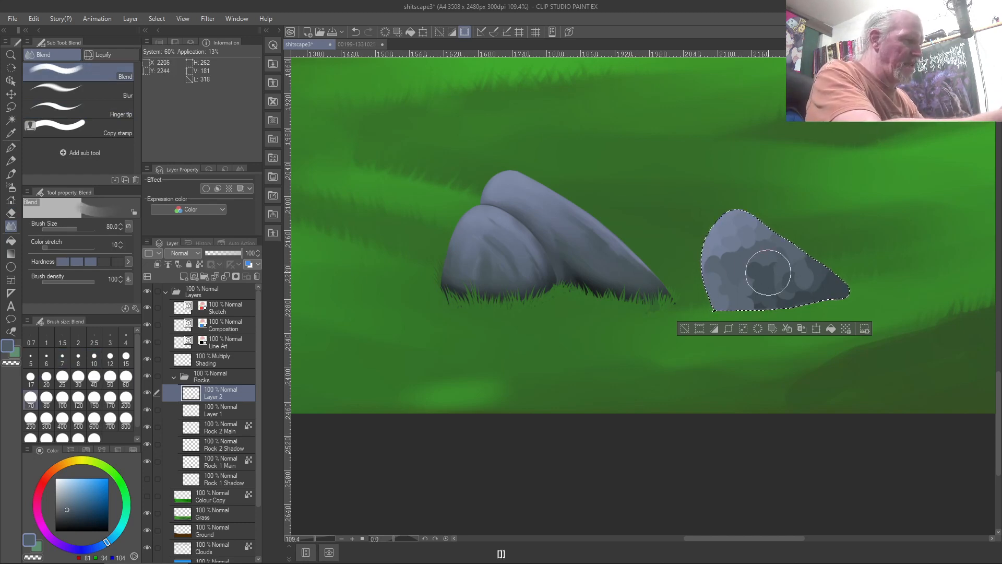
mouse_move(854, 306)
left_mouse_down()
mouse_move(740, 222)
mouse_move(780, 262)
mouse_move(777, 305)
left_mouse_up()
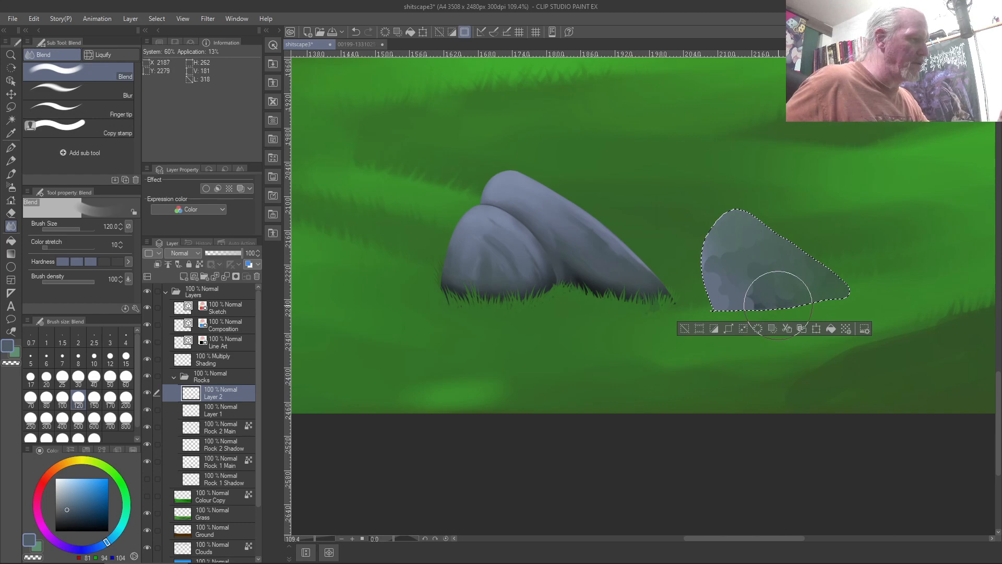
key("ctrl+z")
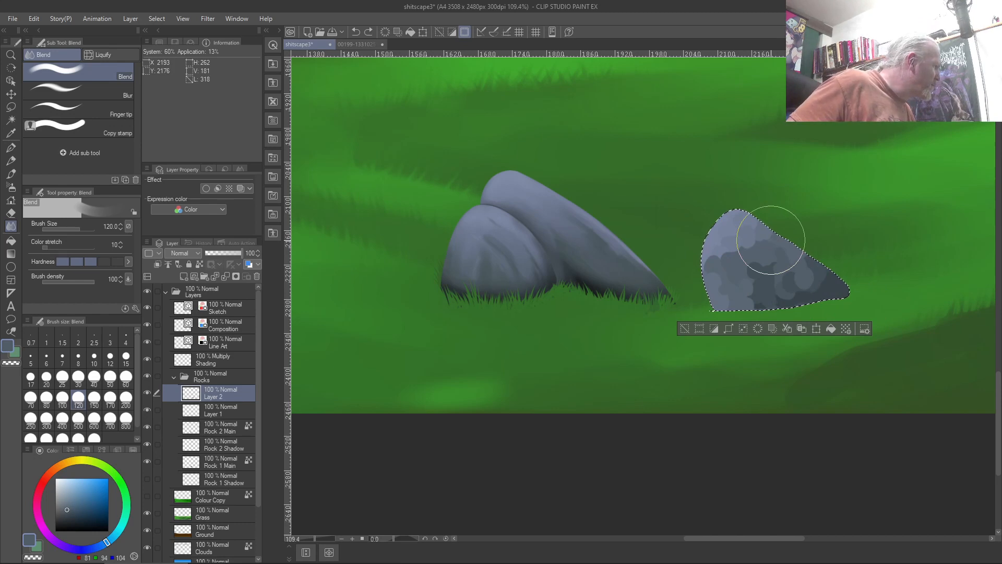
key("bracketright")
key("bracketright")
key("bracketright")
key("bracketright")
key("bracketleft")
key("bracketleft")
key("bracketleft")
key("bracketleft")
key("bracketleft")
key("bracketleft")
key("bracketleft")
key("bracketleft")
left_click_drag(771, 250, 807, 280)
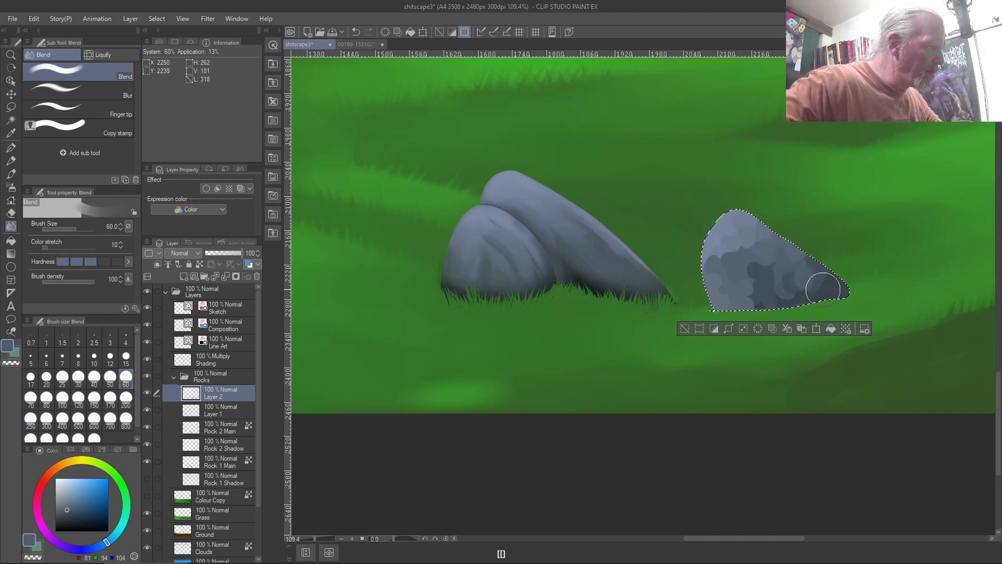
key("ctrl+z")
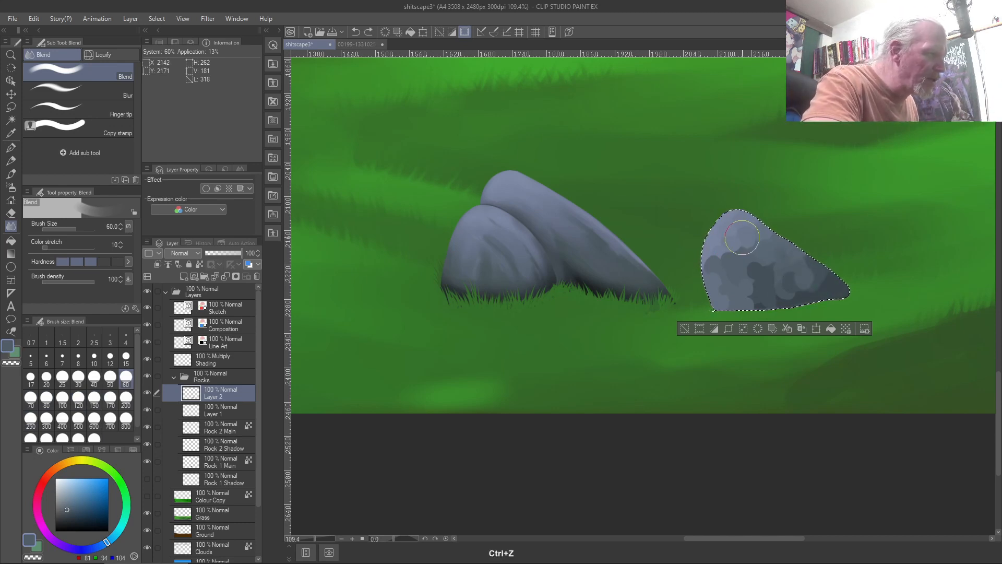
Zoom in and blend the rock's middle and upper-left shading, undoing and redoing strokes
scroll(742, 237, "up", 4)
scroll(741, 238, "up", 1)
mouse_move(751, 232)
left_mouse_down()
mouse_move(799, 273)
mouse_move(752, 246)
mouse_move(805, 335)
left_mouse_up()
mouse_move(721, 254)
left_mouse_down()
mouse_move(754, 296)
mouse_move(697, 264)
mouse_move(754, 322)
mouse_move(683, 296)
mouse_move(678, 310)
mouse_move(649, 292)
mouse_move(661, 301)
mouse_move(681, 283)
mouse_move(701, 312)
mouse_move(669, 322)
mouse_move(700, 375)
mouse_move(680, 320)
mouse_move(742, 370)
mouse_move(720, 296)
left_mouse_up()
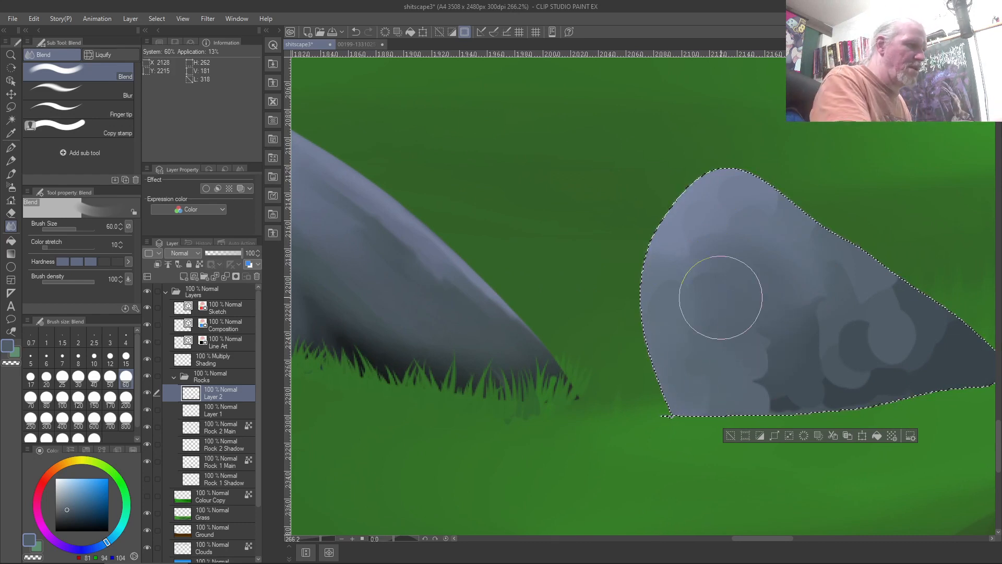
mouse_move(768, 348)
left_mouse_down()
mouse_move(764, 395)
mouse_move(768, 326)
mouse_move(773, 391)
mouse_move(766, 310)
mouse_move(807, 298)
mouse_move(820, 311)
mouse_move(827, 375)
mouse_move(810, 301)
mouse_move(828, 385)
mouse_move(855, 321)
mouse_move(855, 371)
mouse_move(863, 322)
mouse_move(915, 352)
mouse_move(891, 293)
mouse_move(932, 347)
mouse_move(882, 287)
left_mouse_up()
key("ctrl+z")
key("ctrl+z")
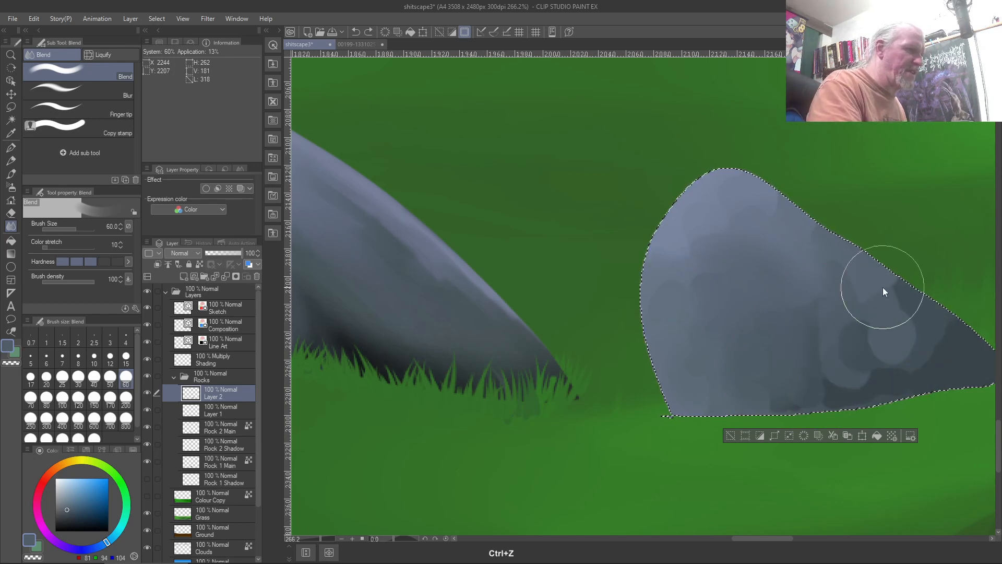
key("ctrl+z")
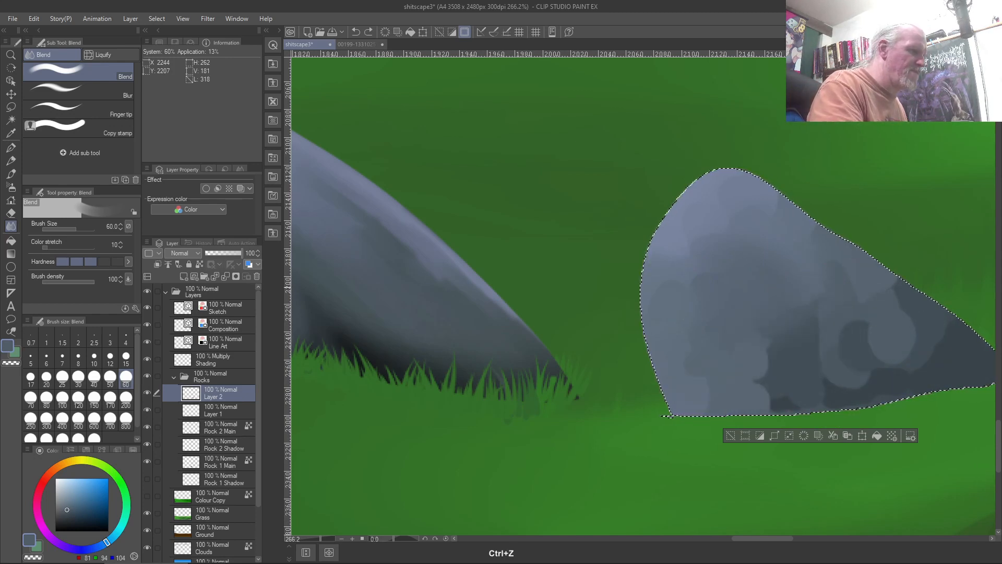
key("ctrl+z")
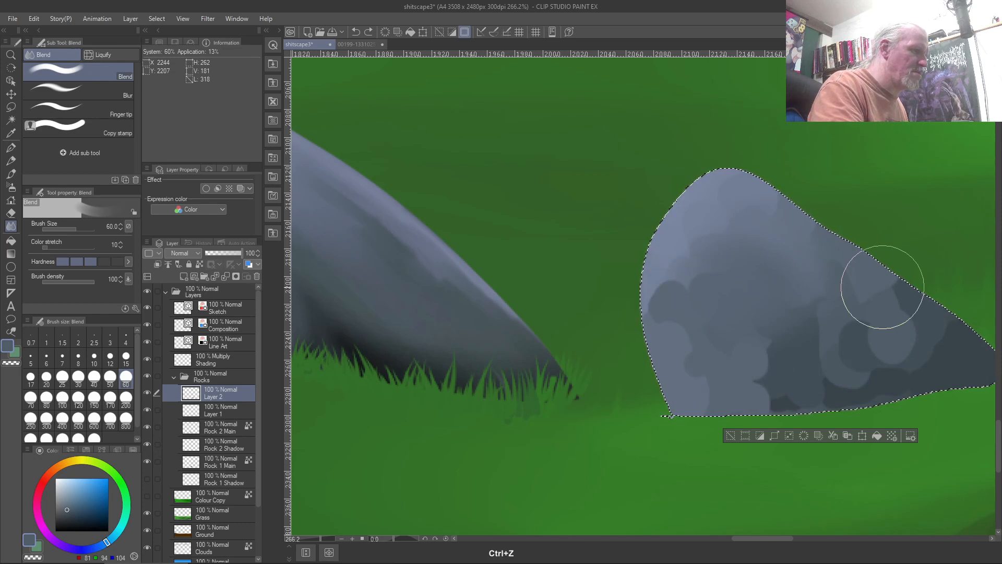
key("ctrl+z")
key("ctrl+z")
key("ctrl+z")
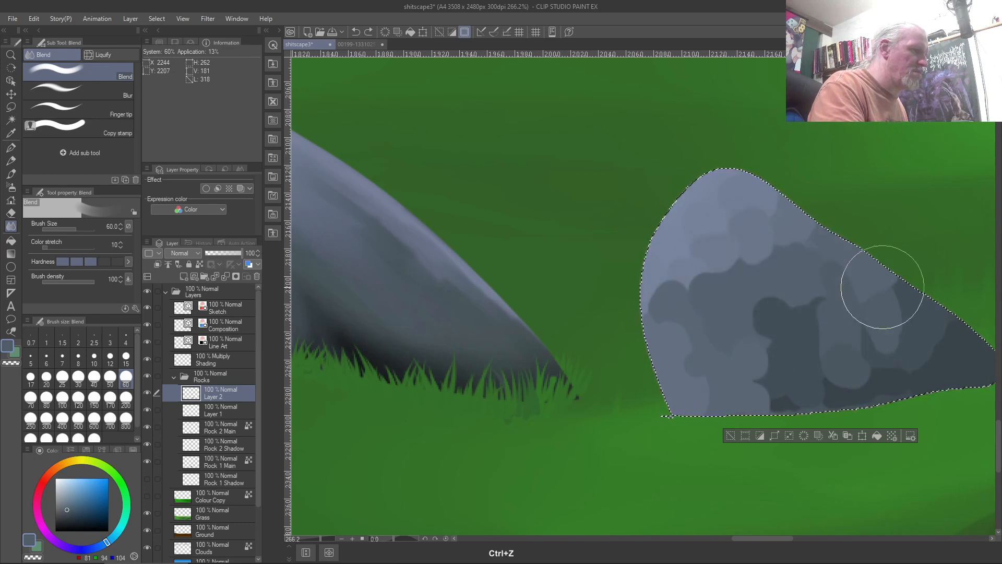
key("ctrl+z")
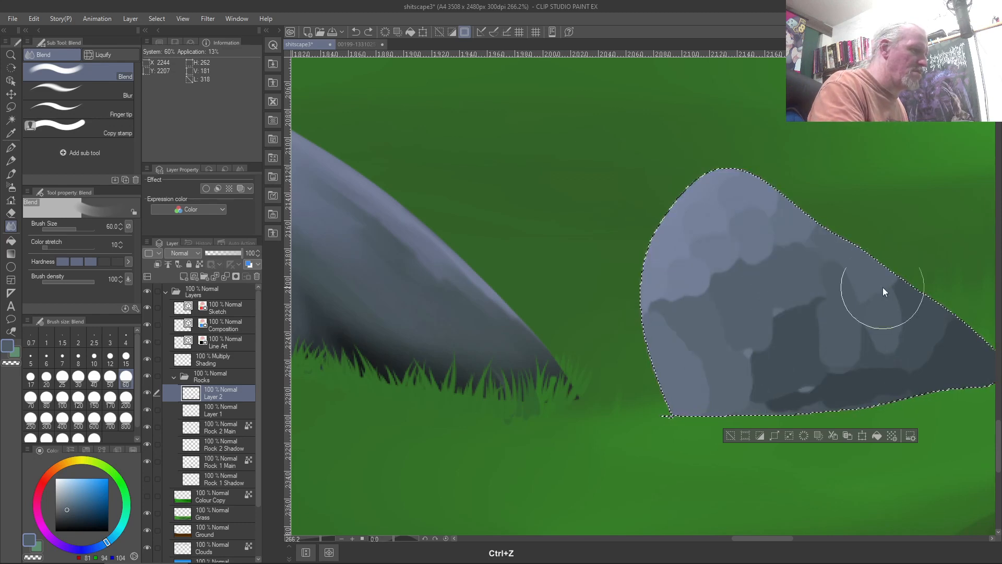
key("ctrl+shift+z")
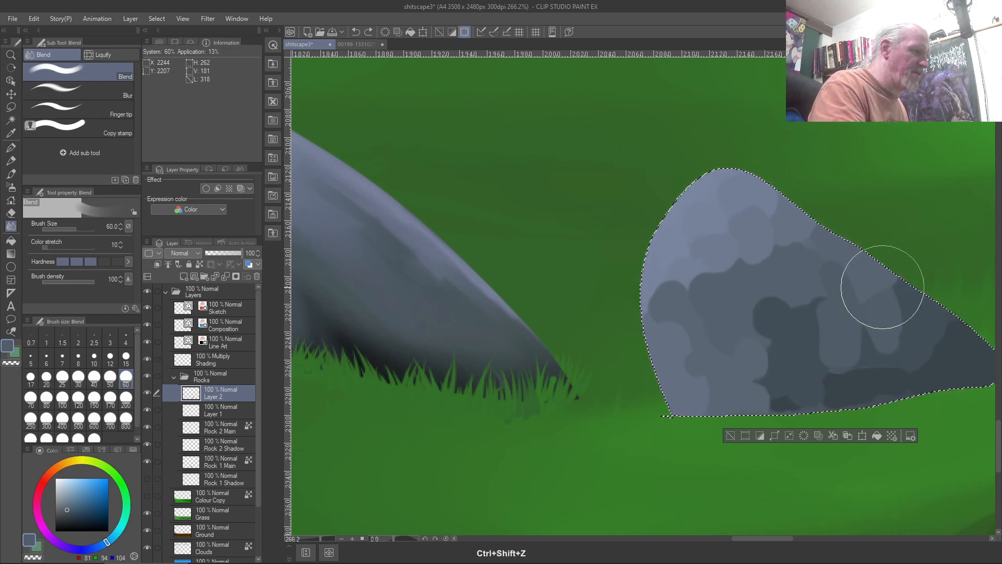
key("ctrl+shift+z")
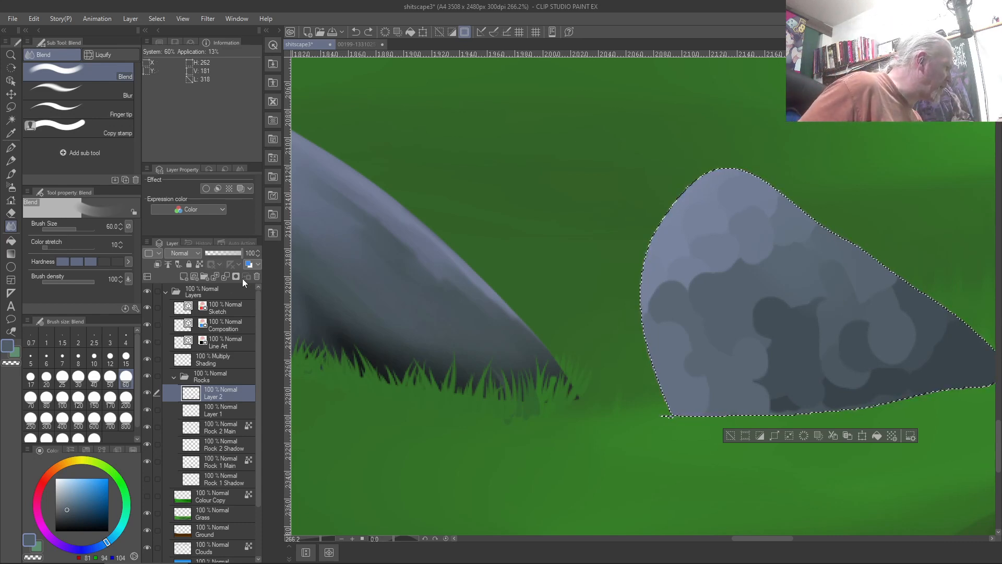
Lock Layer 2's transparent pixels, smooth the rock's remaining blotches, and fit the whole canvas
left_click(199, 264)
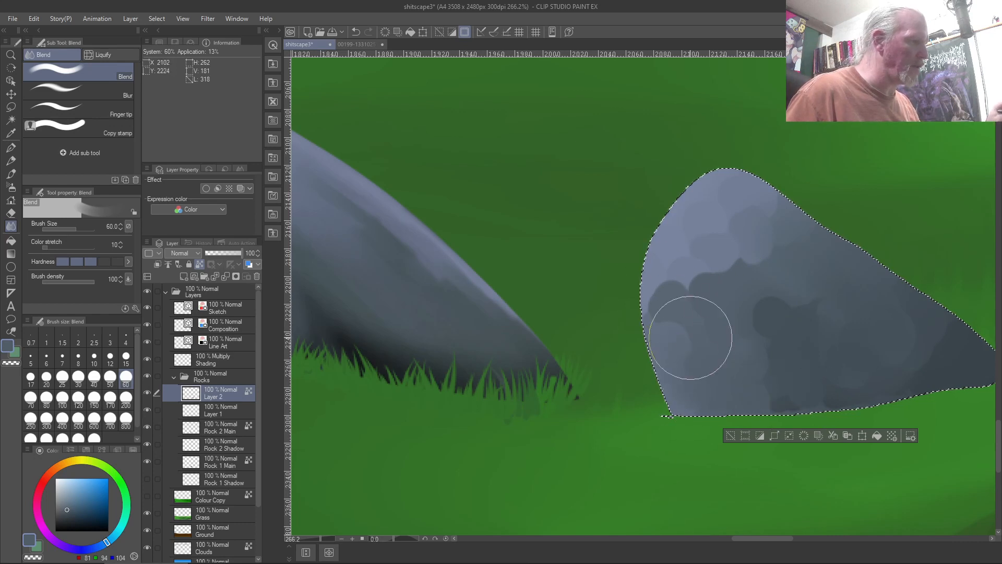
mouse_move(697, 262)
left_mouse_down()
mouse_move(682, 235)
mouse_move(756, 319)
mouse_move(727, 231)
left_mouse_up()
mouse_move(715, 180)
left_mouse_down()
mouse_move(896, 336)
mouse_move(762, 256)
mouse_move(706, 260)
mouse_move(783, 354)
mouse_move(718, 303)
mouse_move(676, 303)
left_mouse_up()
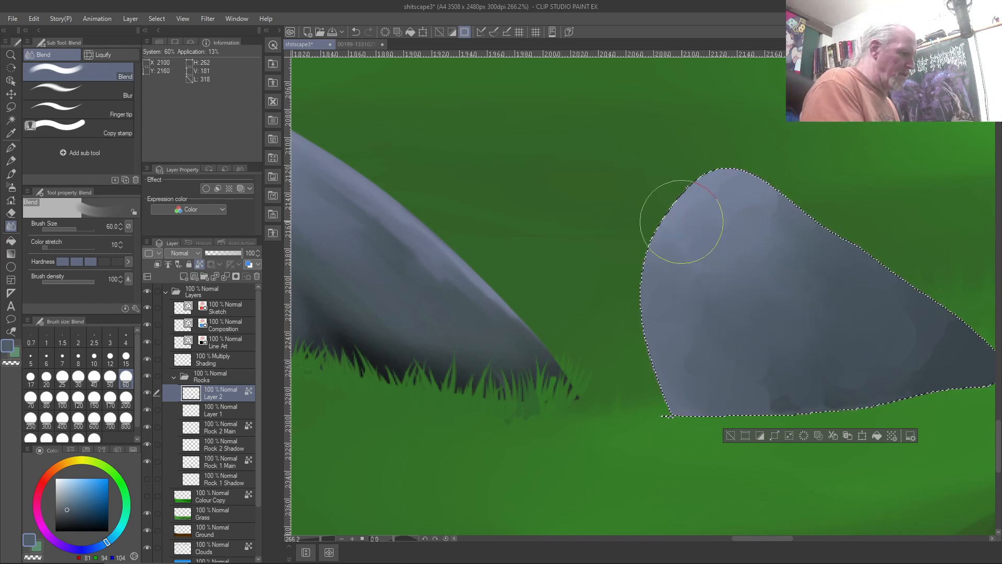
key("ctrl+0")
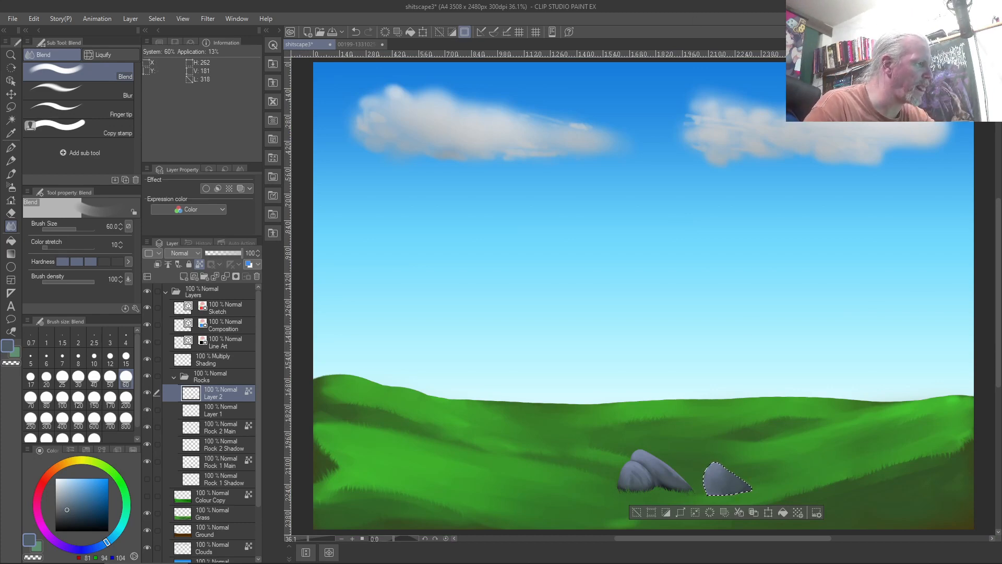
Deselect the front grey rock and pick the Blend tool's Finger tip sub tool
scroll(718, 499, "up", 4)
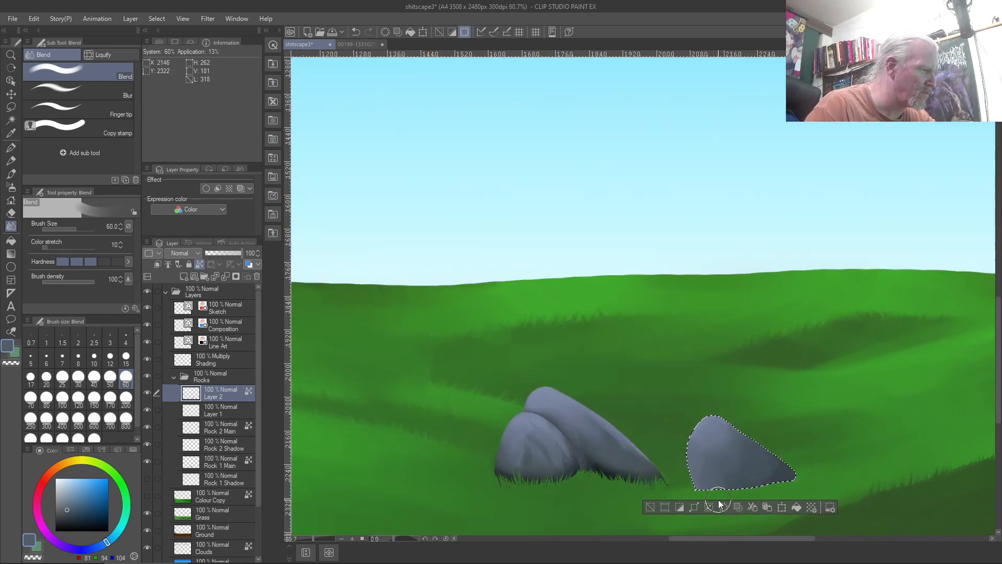
scroll(844, 482, "up", 2)
scroll(843, 482, "up", 2)
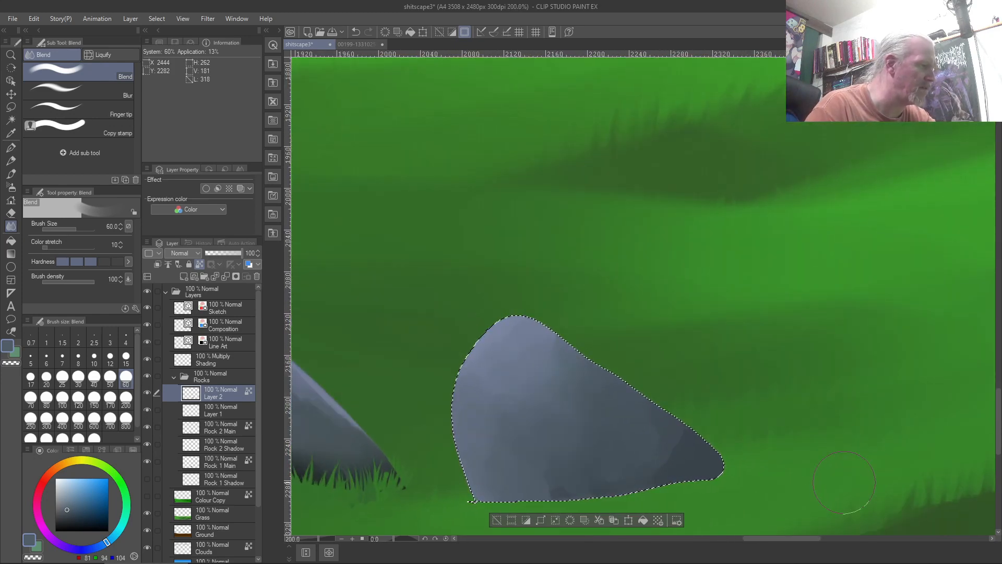
key("w")
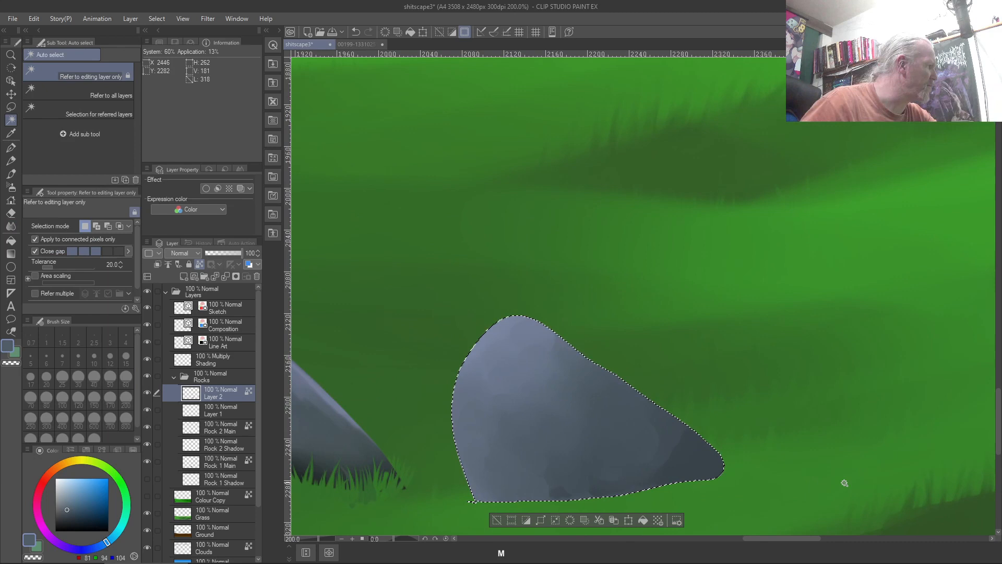
key("ctrl+d")
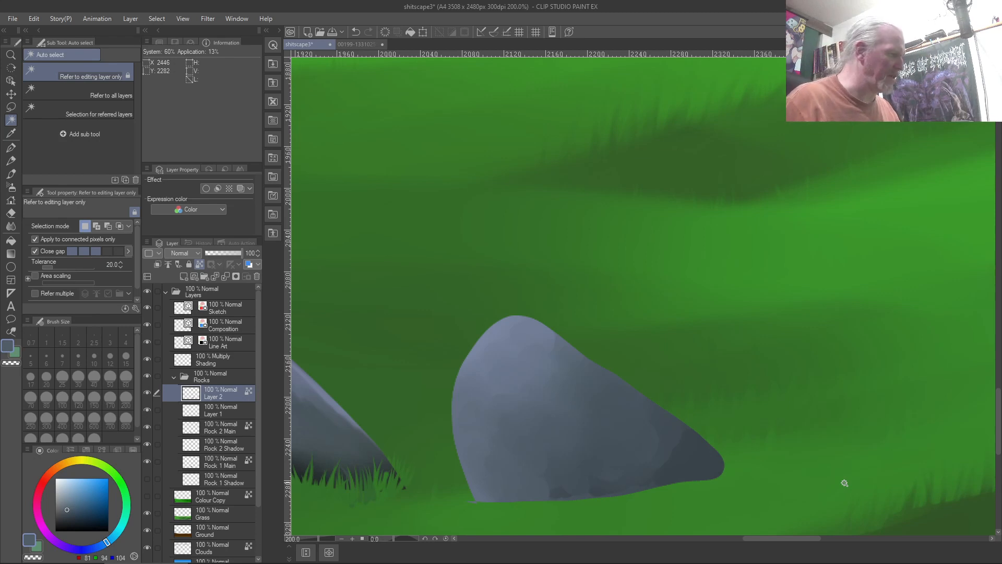
key("j")
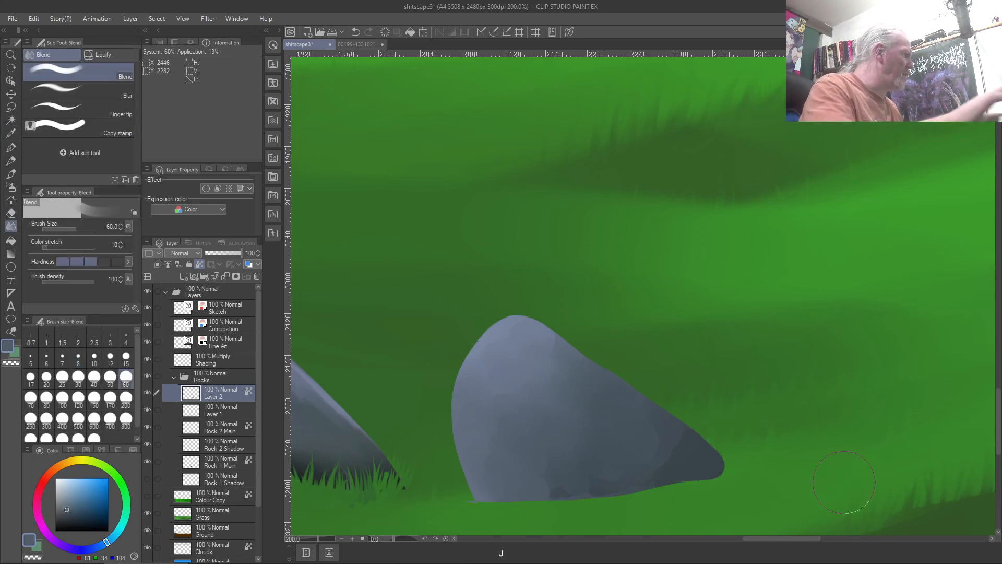
left_click(99, 112)
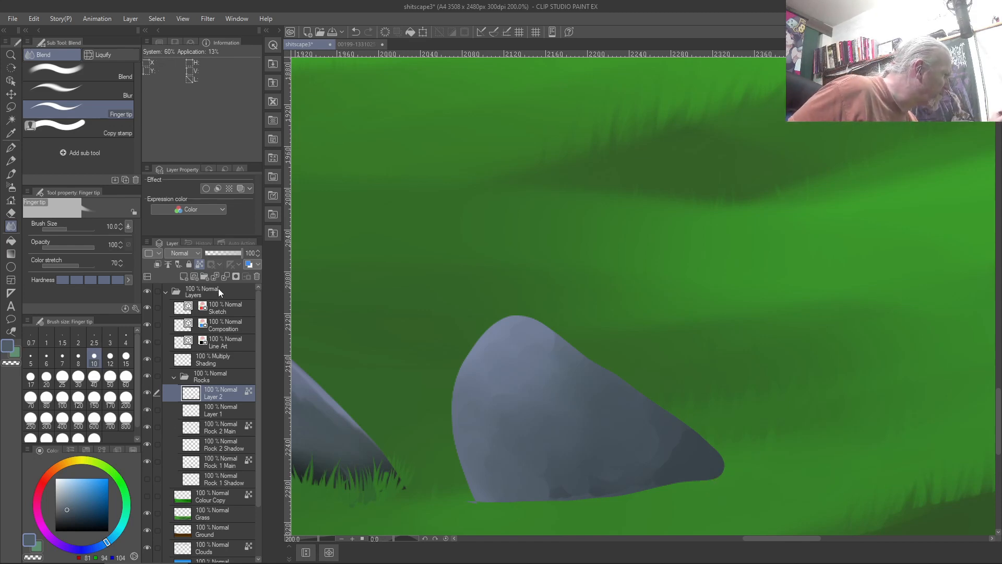
Make Layer 2 in the Rocks folder active and add new raster Layer 3 above it
left_click(203, 293)
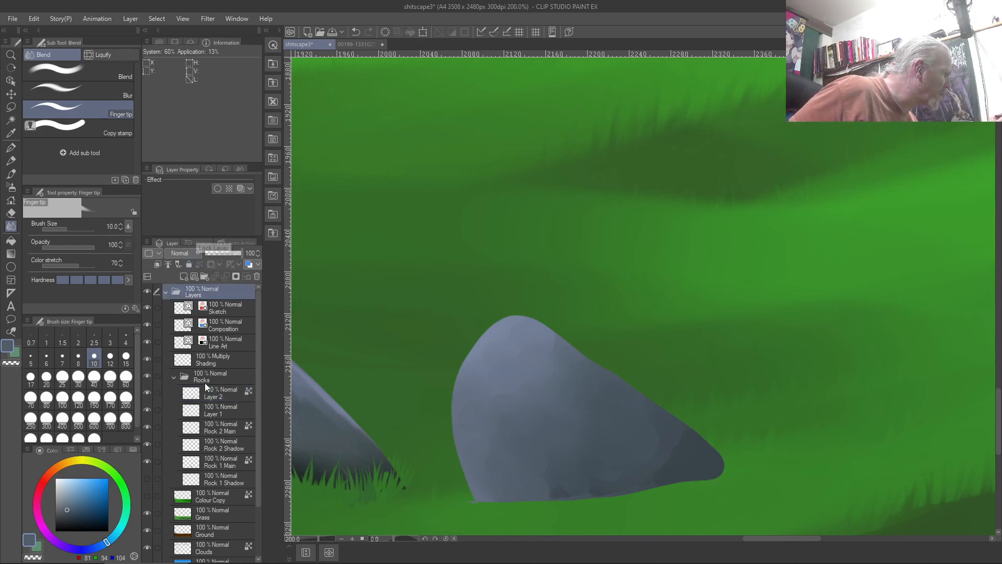
left_click(207, 507)
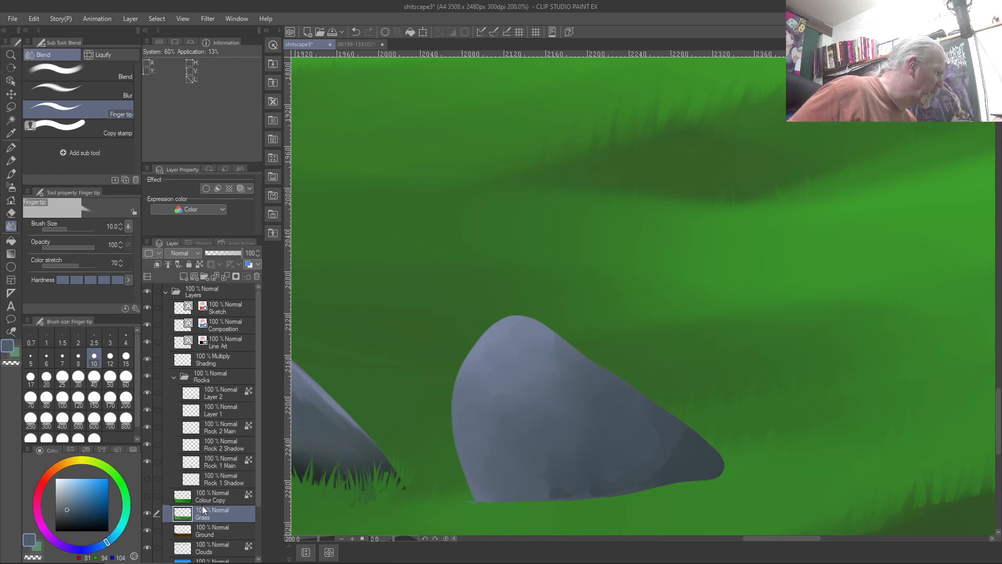
left_click(227, 389)
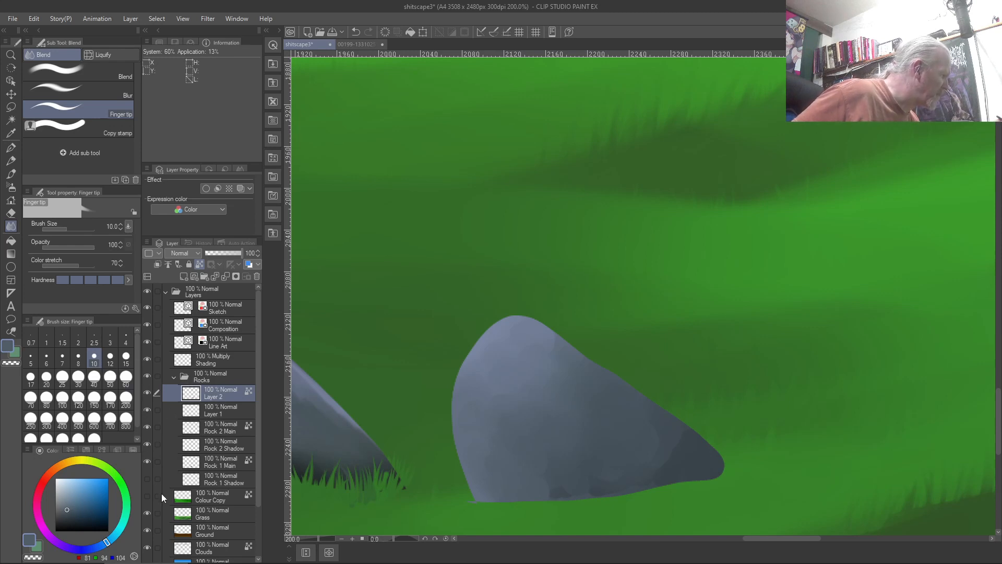
left_click(210, 499)
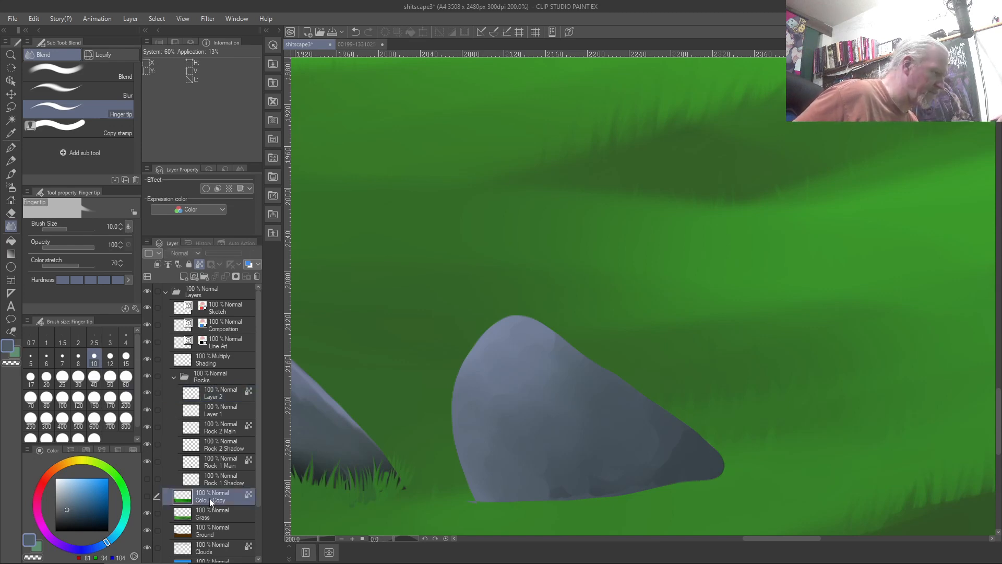
left_click(209, 385)
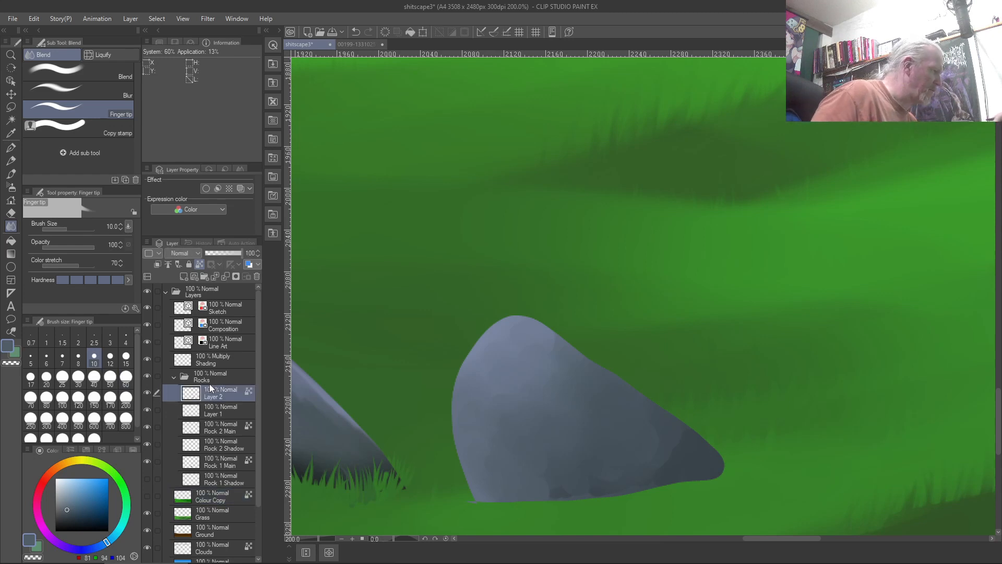
left_click(183, 277)
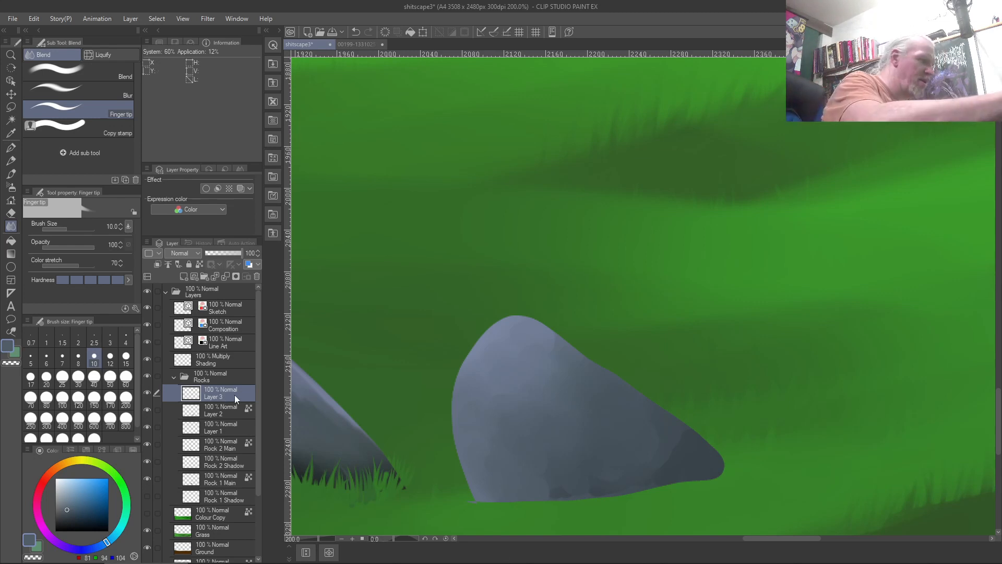
With the Custom Test brush, sample the grass green and paint it over the rock's bottom edge
key("b")
right_click(454, 508)
mouse_move(721, 489)
left_mouse_down()
mouse_move(466, 498)
mouse_move(715, 483)
mouse_move(725, 472)
left_mouse_up()
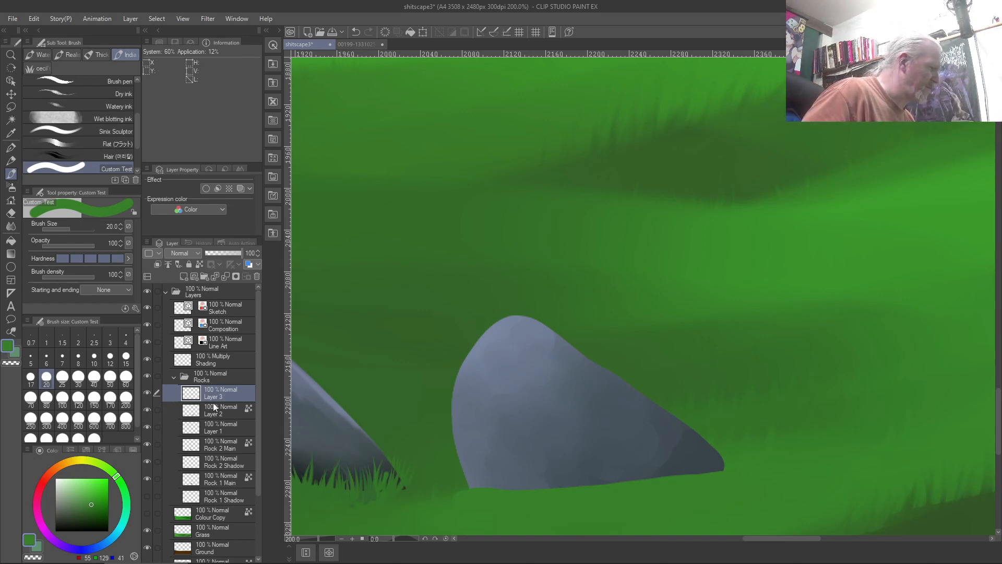
right_click(330, 450)
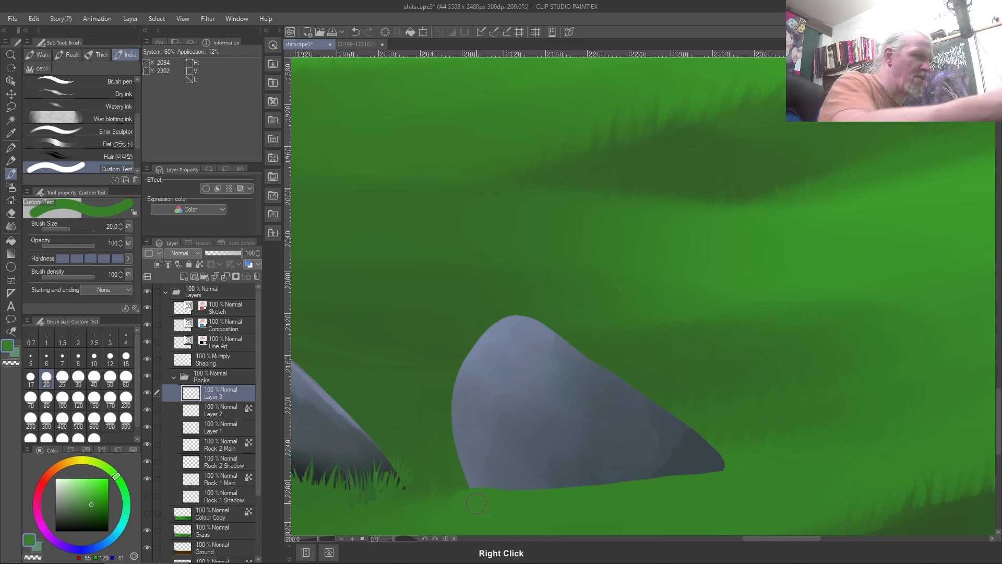
key("j")
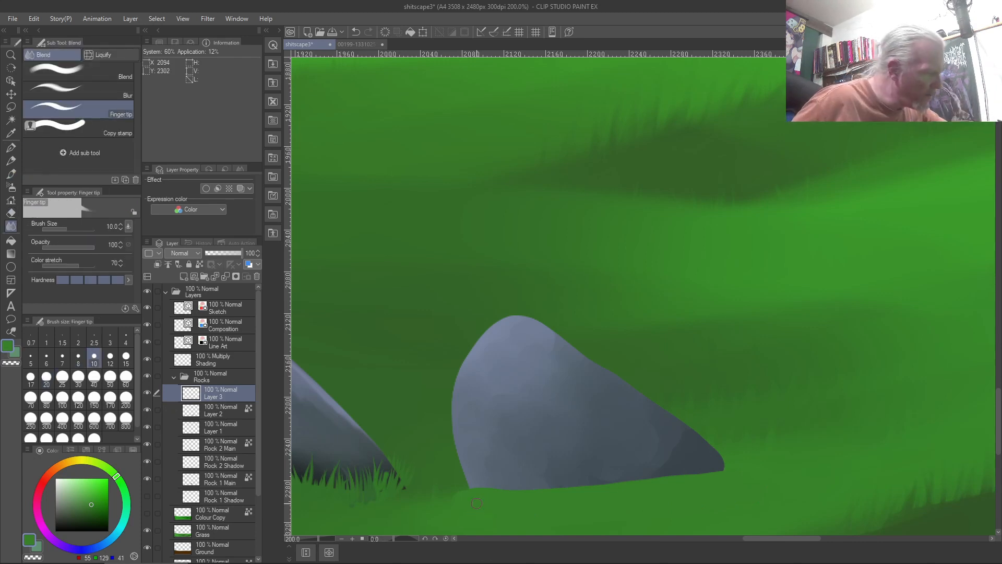
left_click_drag(715, 471, 725, 438)
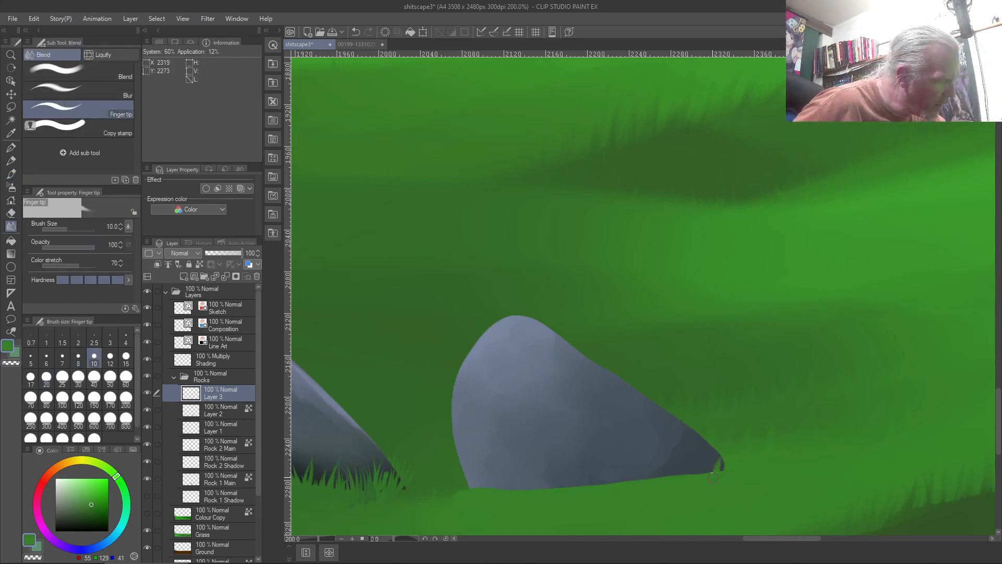
mouse_move(706, 475)
left_mouse_down()
mouse_move(705, 439)
mouse_move(682, 451)
mouse_move(695, 458)
left_mouse_up()
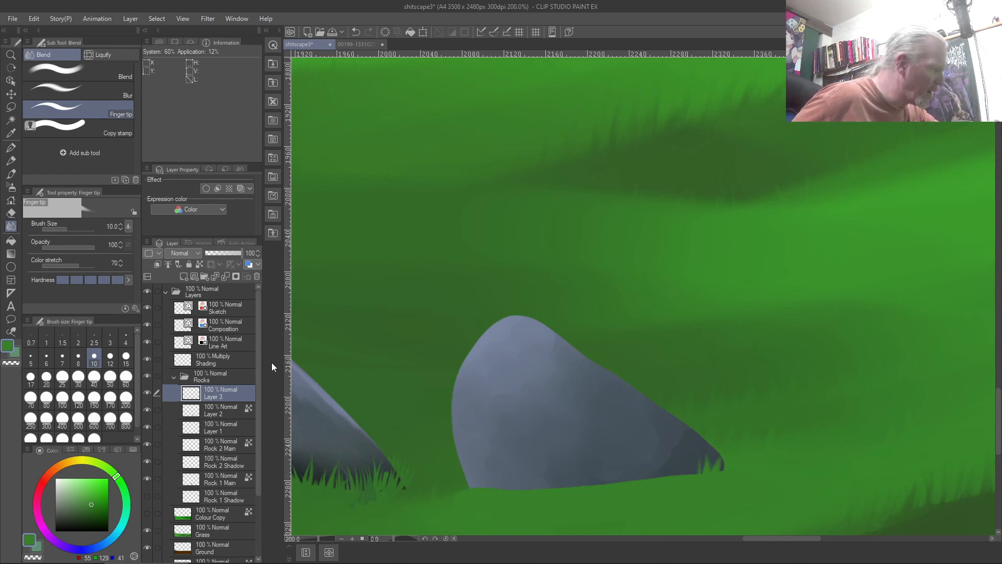
mouse_move(662, 432)
left_mouse_down()
mouse_move(686, 472)
mouse_move(667, 469)
mouse_move(664, 439)
mouse_move(685, 476)
mouse_move(667, 447)
left_mouse_up()
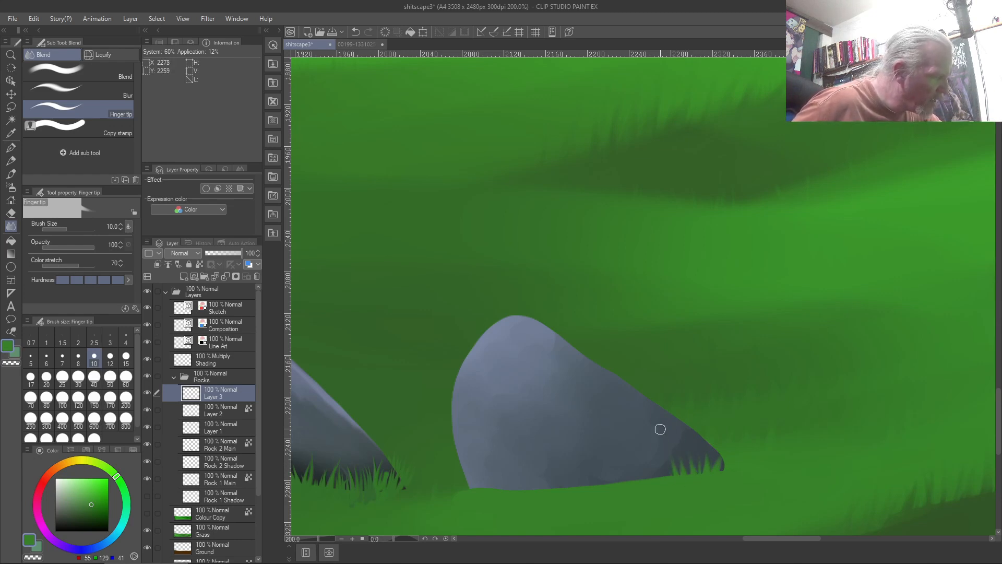
key("ctrl+z")
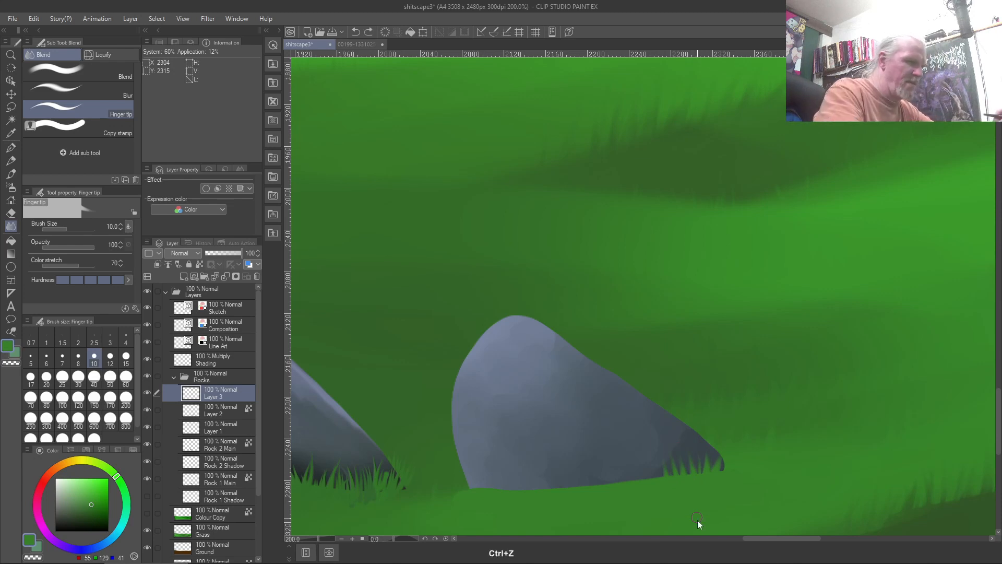
key("ctrl+z")
key("ctrl+z")
key("ctrl+z")
key("ctrl+z")
key("ctrl+z")
key("ctrl+z")
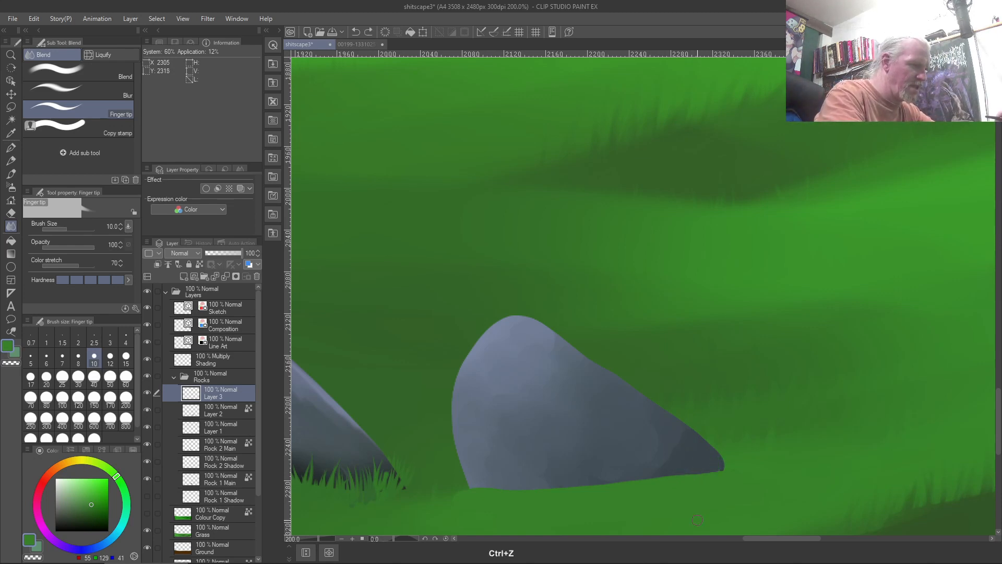
key("bracketleft")
key("bracketleft")
key("bracketleft")
mouse_move(718, 474)
left_mouse_down()
mouse_move(726, 426)
mouse_move(716, 475)
mouse_move(722, 432)
mouse_move(705, 477)
mouse_move(710, 428)
mouse_move(690, 482)
mouse_move(708, 436)
left_mouse_up()
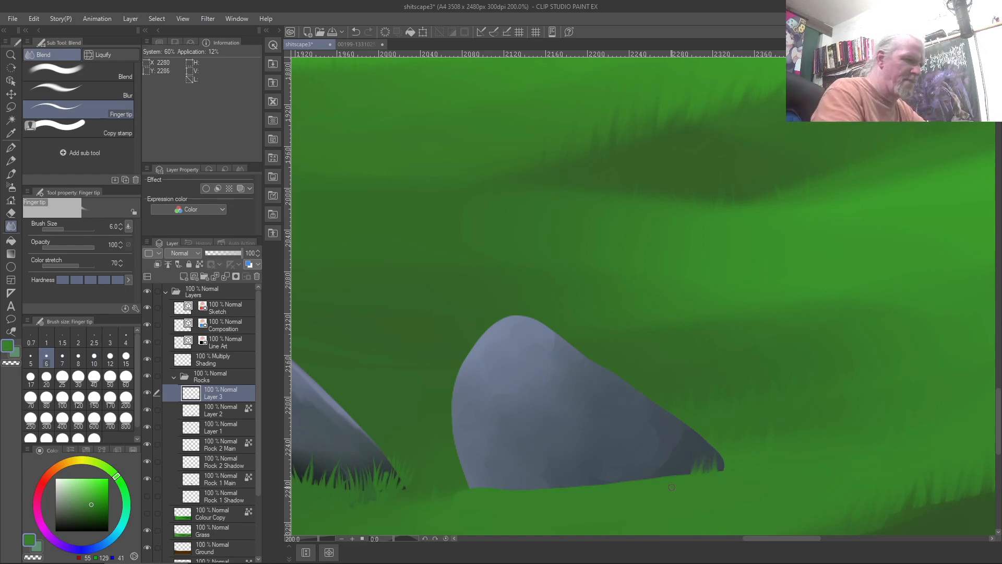
key("ctrl+z")
key("ctrl+z")
key("ctrl+z")
key("ctrl+z")
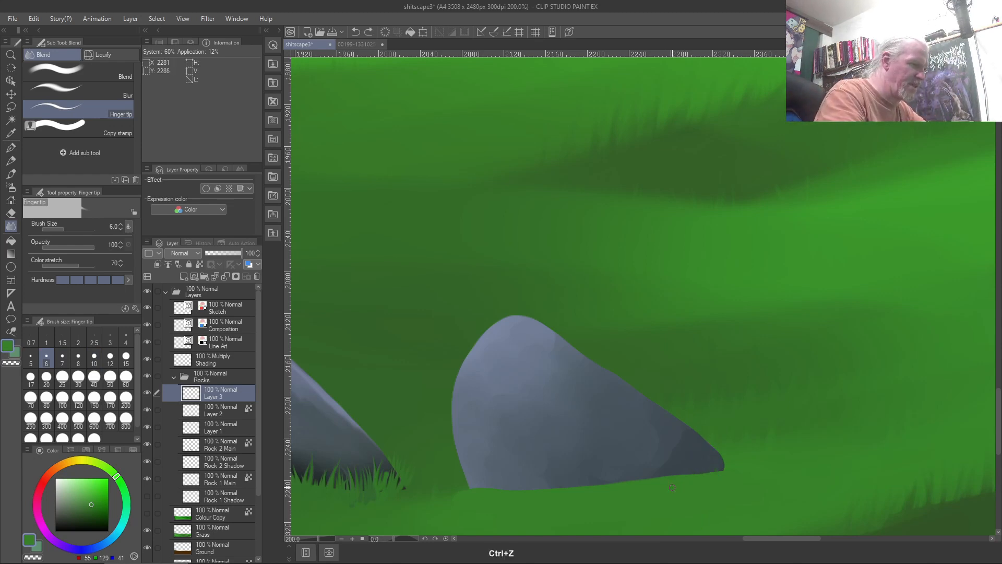
left_click_drag(477, 489, 473, 476)
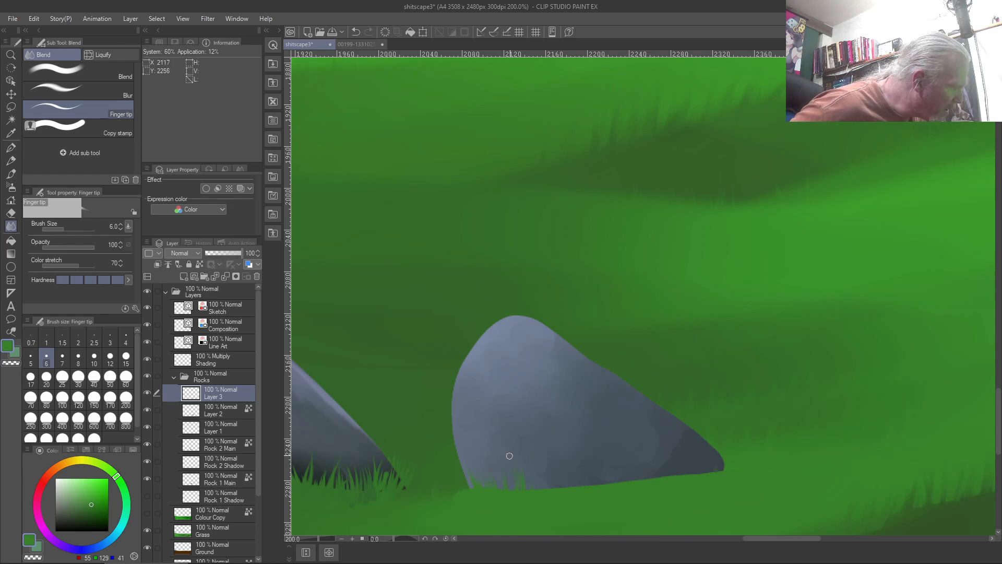
key("ctrl+z")
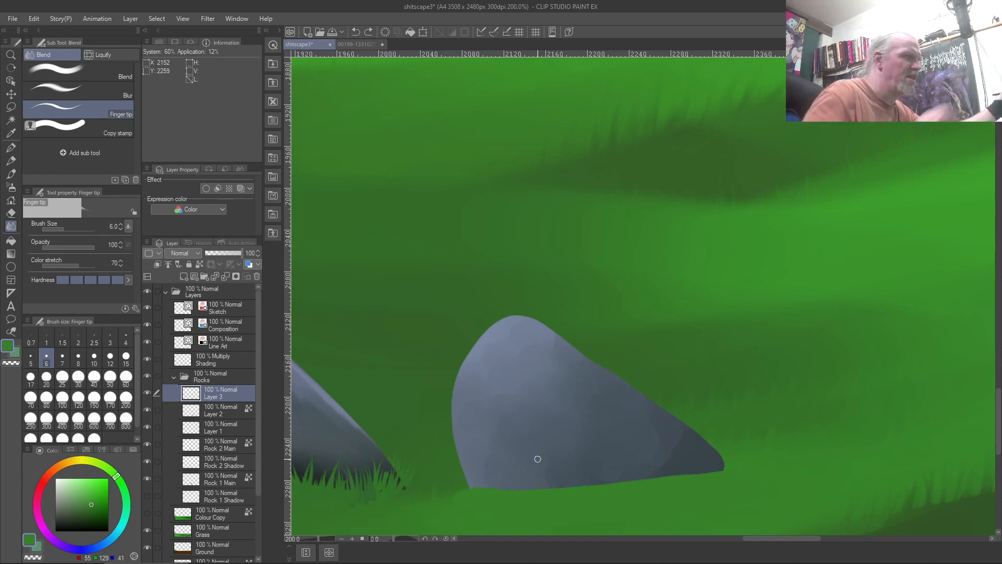
key("b")
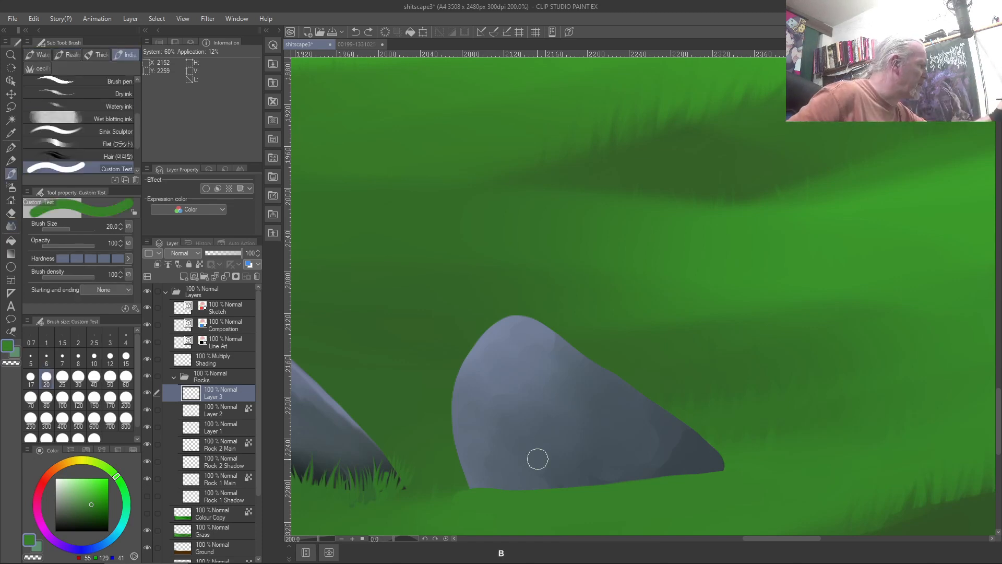
Enable tapered stroke ends and test grass blades on the rock, settling on brush size 6
left_click(101, 290)
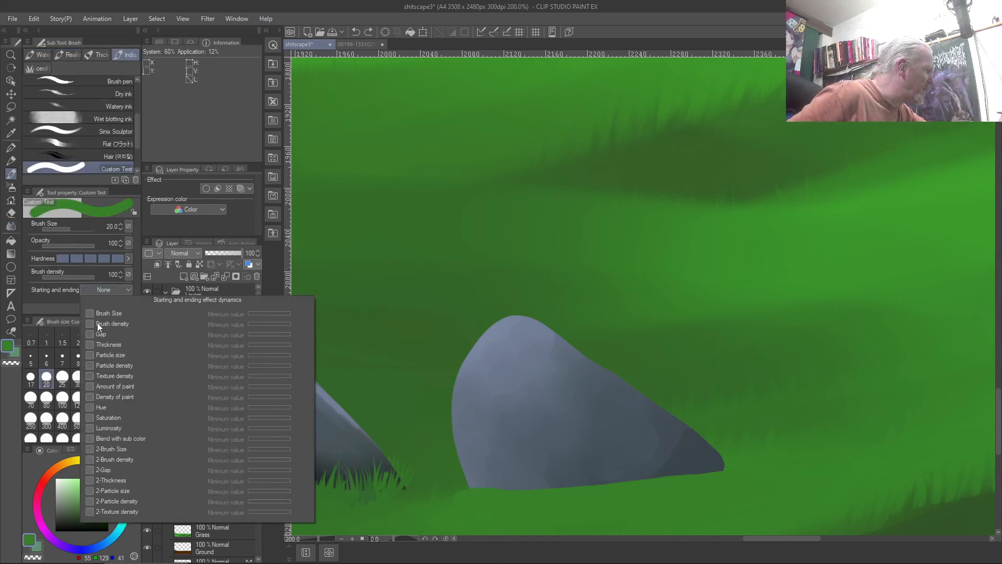
left_click(90, 313)
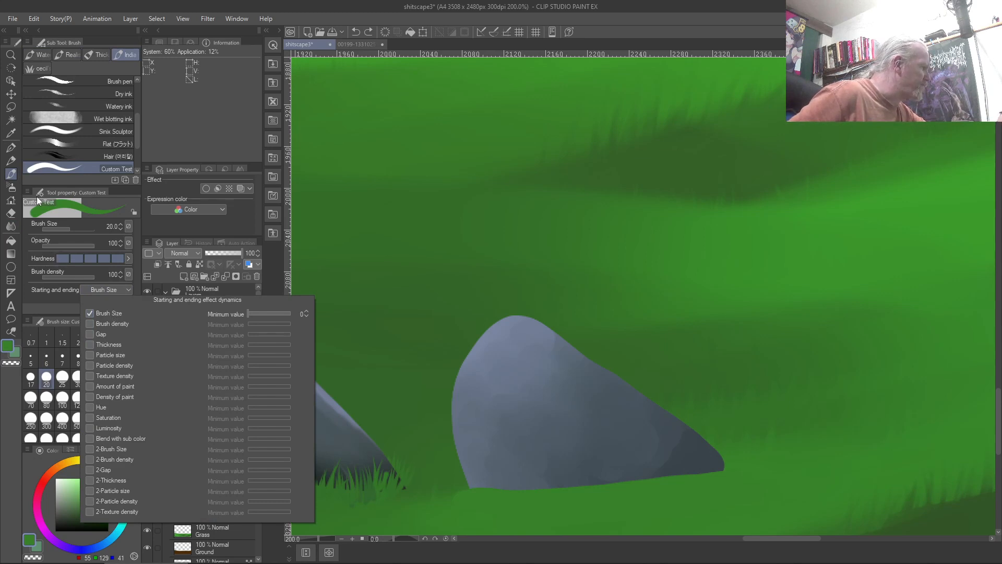
left_click(693, 473)
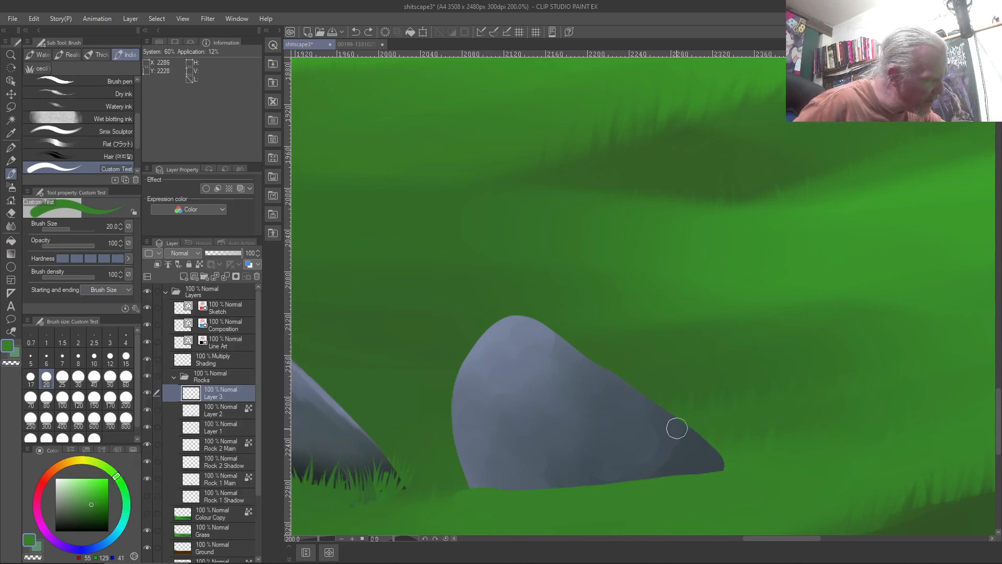
left_click_drag(694, 472, 689, 446)
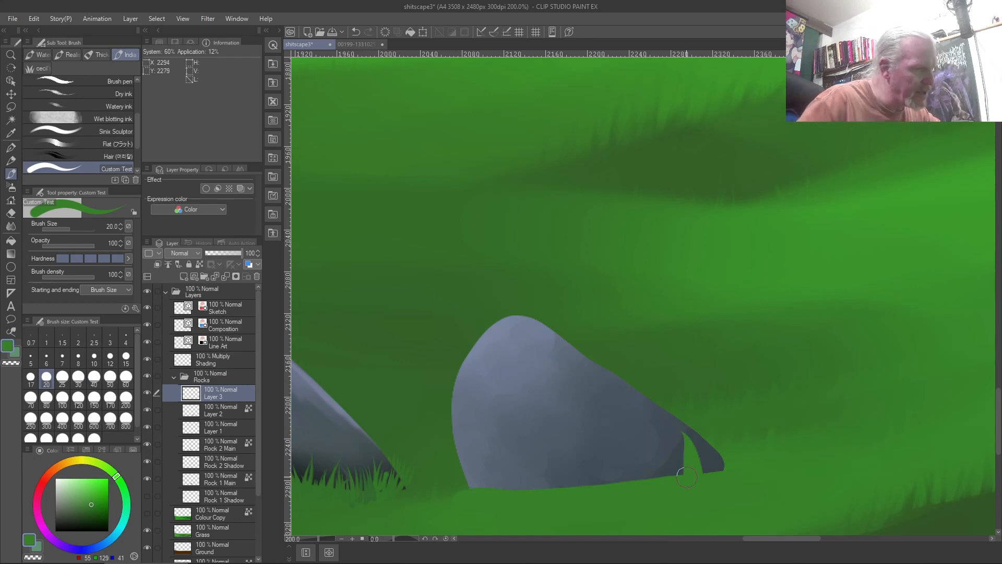
key("ctrl+z")
key("bracketleft")
key("bracketleft")
key("bracketleft")
key("bracketleft")
key("bracketleft")
key("bracketleft")
key("bracketleft")
key("bracketleft")
key("bracketleft")
key("bracketleft")
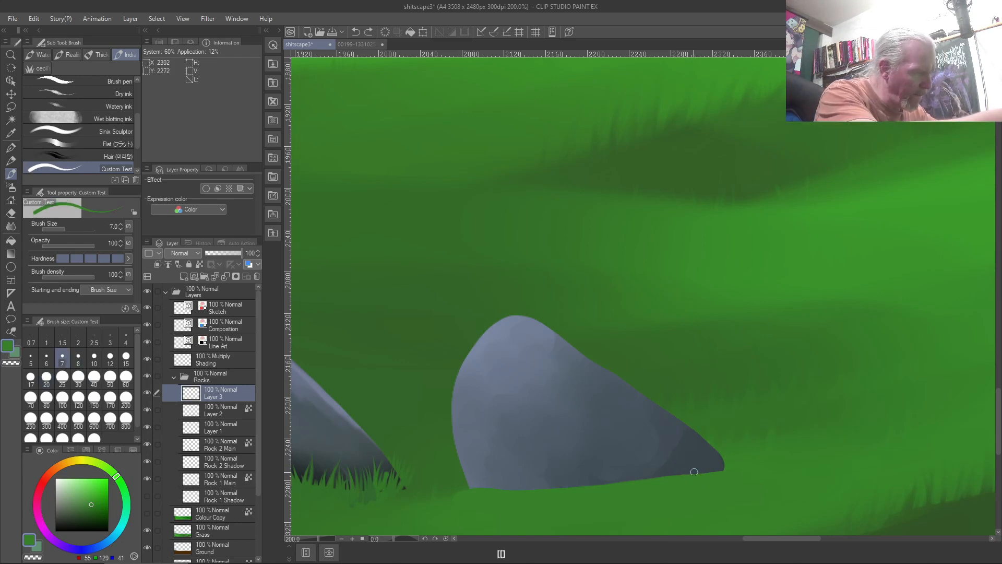
left_click_drag(710, 472, 700, 446)
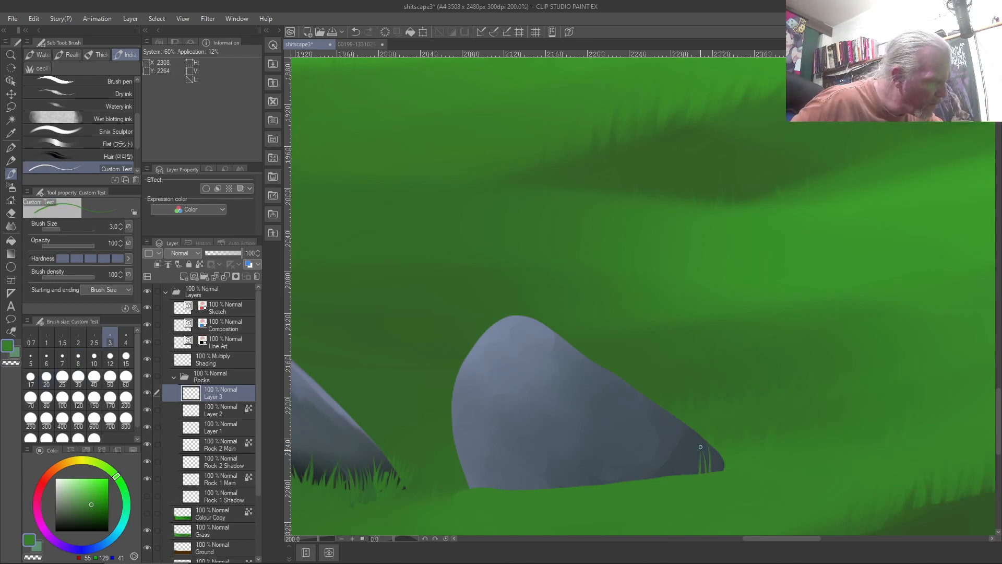
key("ctrl+z")
key("ctrl+z")
key("ctrl+z")
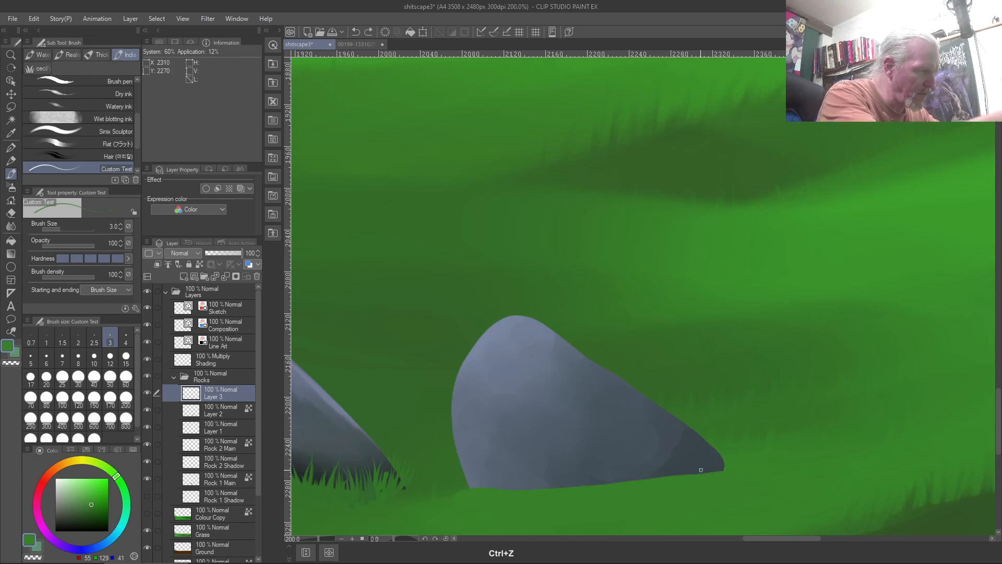
key("bracketright")
key("bracketright")
key("bracketright")
key("bracketright")
key("bracketright")
left_click_drag(714, 469, 707, 439)
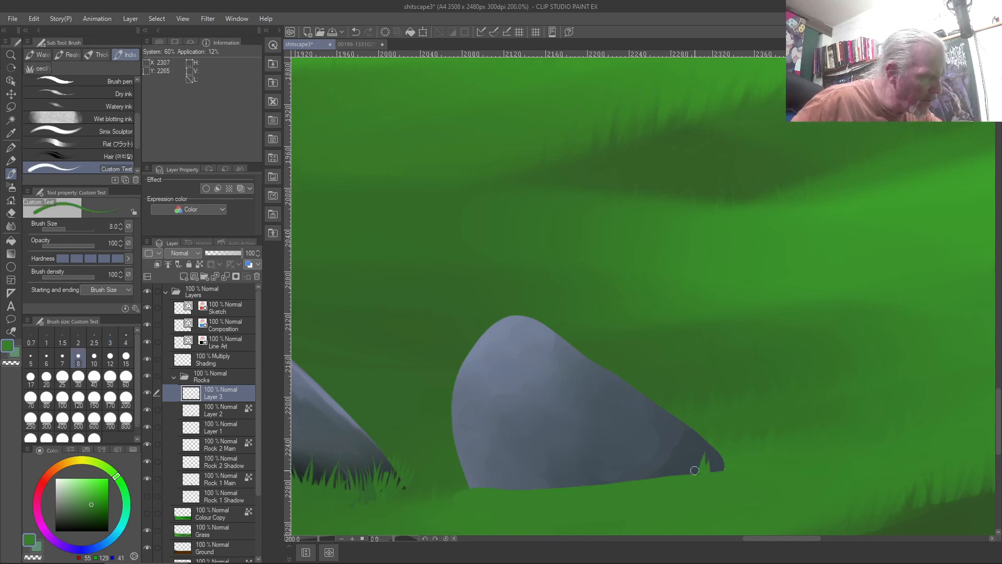
key("ctrl+z")
key("ctrl+z")
key("bracketleft")
key("bracketleft")
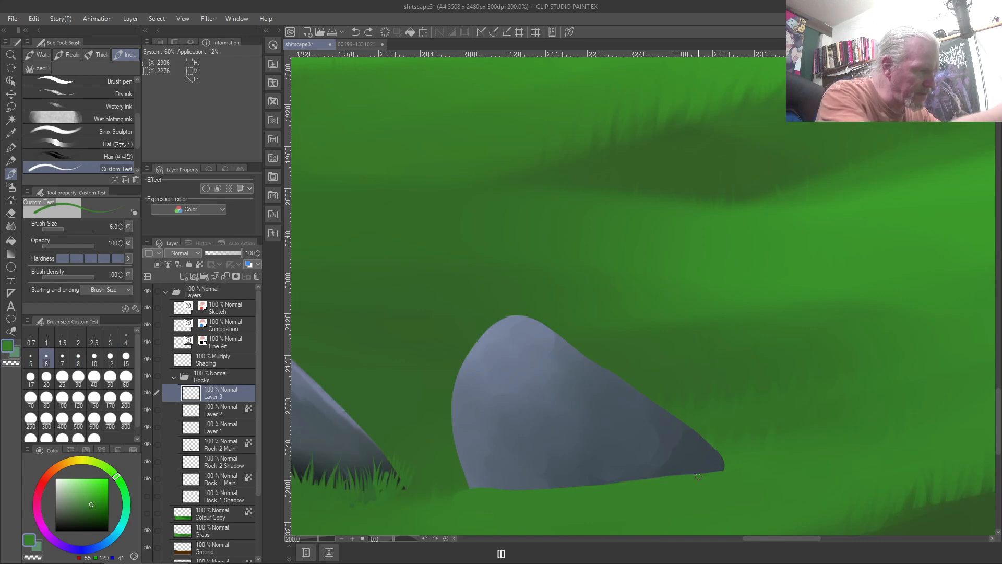
Paint thin grass blades along the rock's whole base, from its lower-left edge to its right tip
mouse_move(703, 472)
left_mouse_down()
mouse_move(695, 447)
mouse_move(689, 470)
mouse_move(704, 448)
mouse_move(708, 459)
mouse_move(691, 451)
mouse_move(688, 475)
mouse_move(669, 457)
mouse_move(681, 478)
mouse_move(677, 456)
left_mouse_up()
mouse_move(472, 486)
left_mouse_down()
mouse_move(453, 453)
mouse_move(480, 468)
left_mouse_up()
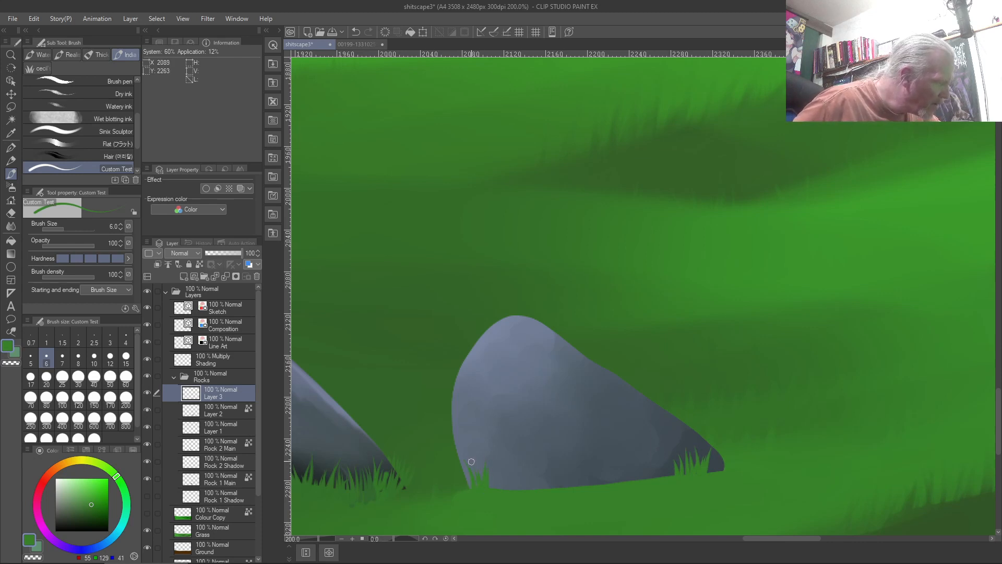
mouse_move(491, 490)
left_mouse_down()
mouse_move(499, 454)
mouse_move(506, 489)
mouse_move(511, 456)
mouse_move(513, 492)
mouse_move(523, 452)
left_mouse_up()
mouse_move(529, 490)
left_mouse_down()
mouse_move(528, 444)
mouse_move(540, 489)
mouse_move(535, 467)
mouse_move(555, 489)
mouse_move(563, 451)
left_mouse_up()
mouse_move(561, 489)
left_mouse_down()
mouse_move(575, 453)
mouse_move(565, 485)
mouse_move(584, 456)
mouse_move(578, 483)
mouse_move(575, 460)
mouse_move(571, 488)
mouse_move(579, 486)
mouse_move(575, 458)
mouse_move(571, 485)
mouse_move(566, 464)
mouse_move(569, 486)
mouse_move(587, 482)
mouse_move(590, 459)
mouse_move(590, 487)
mouse_move(602, 447)
mouse_move(600, 479)
mouse_move(610, 440)
mouse_move(600, 487)
mouse_move(602, 466)
mouse_move(618, 489)
mouse_move(622, 448)
left_mouse_up()
mouse_move(620, 484)
left_mouse_down()
mouse_move(624, 456)
mouse_move(634, 468)
mouse_move(640, 453)
mouse_move(634, 445)
left_mouse_up()
mouse_move(671, 477)
left_mouse_down()
mouse_move(675, 432)
mouse_move(667, 474)
mouse_move(665, 435)
mouse_move(661, 475)
mouse_move(658, 442)
mouse_move(650, 466)
left_mouse_up()
left_click_drag(644, 480, 643, 456)
mouse_move(718, 472)
left_mouse_down()
mouse_move(712, 457)
mouse_move(724, 447)
left_mouse_up()
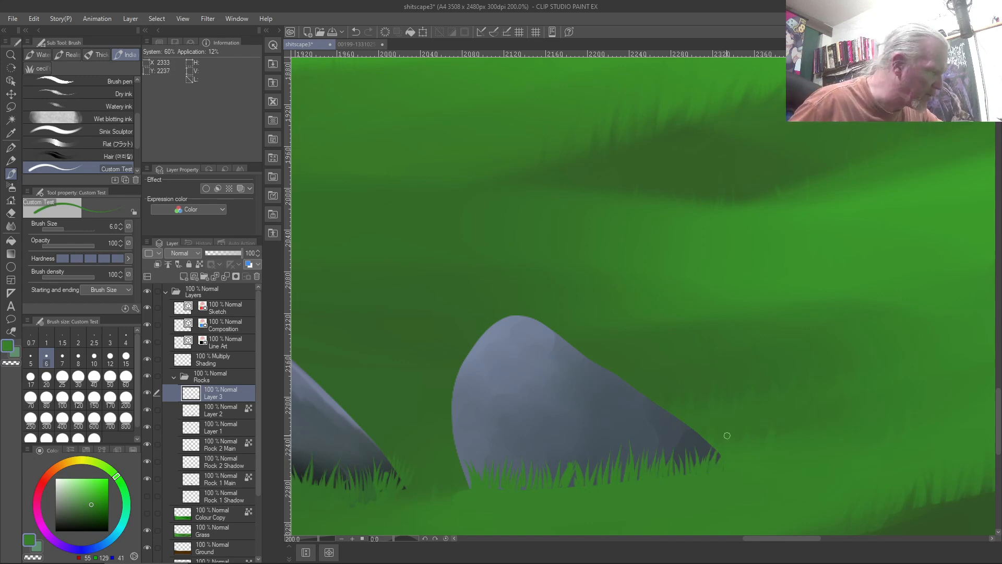
left_click_drag(572, 486, 575, 465)
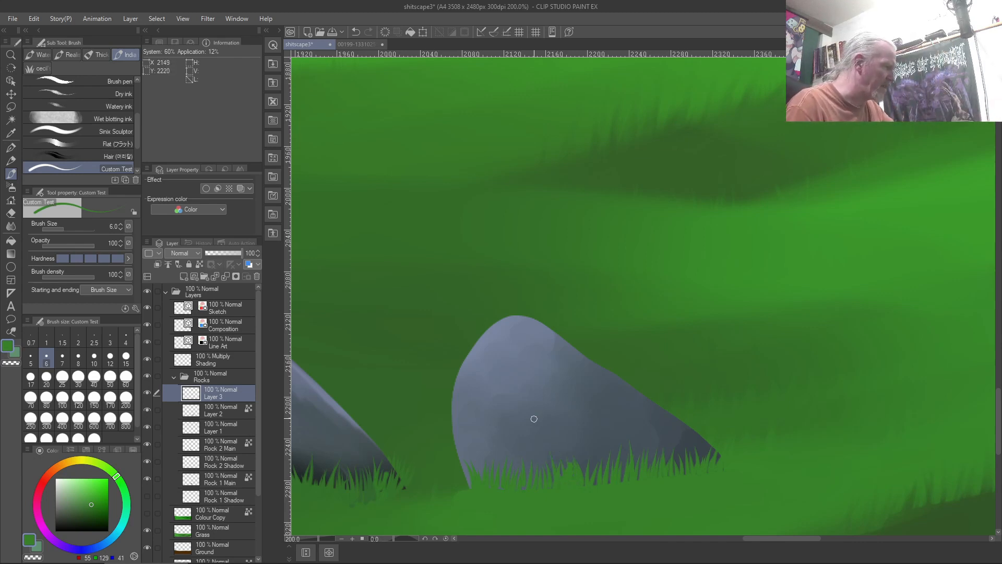
On Layer 2, choose black and set brush hardness to minimum
left_click(214, 408)
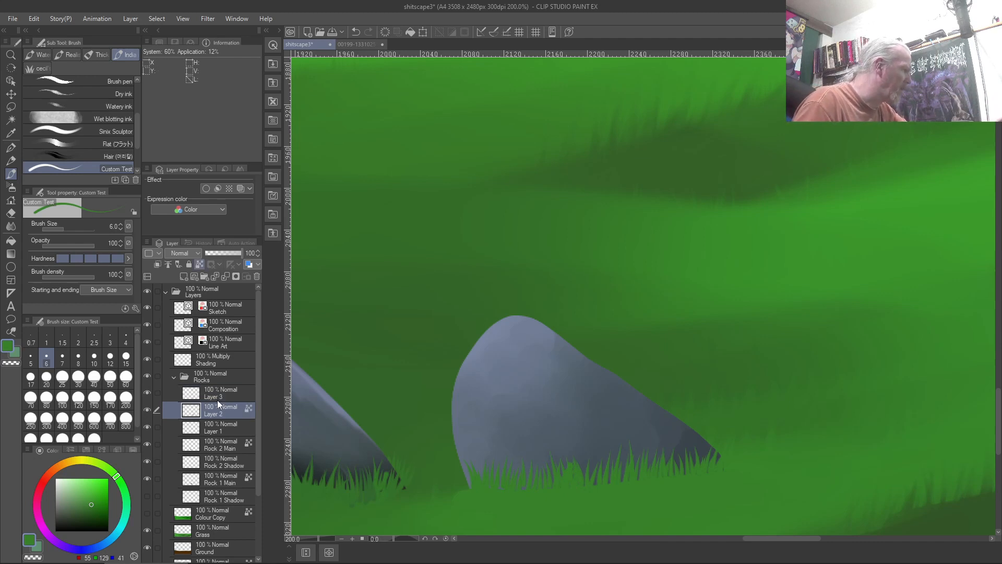
left_click_drag(88, 497, 9, 555)
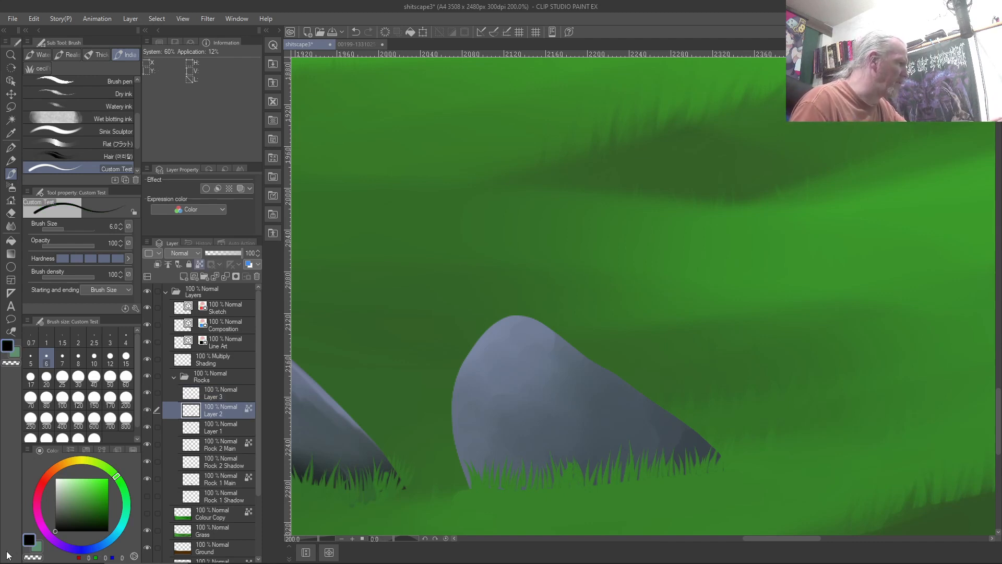
left_click(58, 256)
Set opacity to 25 with pen-pressure control, brush size 70, and fit the landscape to the window
mouse_move(90, 242)
left_mouse_down()
mouse_move(50, 247)
mouse_move(120, 253)
left_mouse_up()
left_click(127, 226)
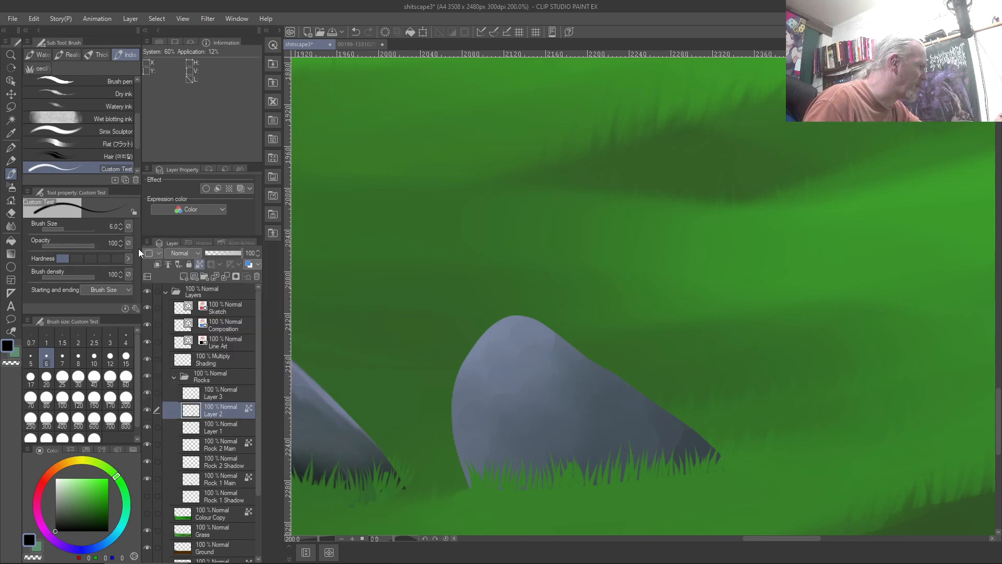
left_click(128, 244)
left_click(129, 271)
mouse_move(59, 248)
left_mouse_down()
mouse_move(67, 243)
mouse_move(55, 251)
left_mouse_up()
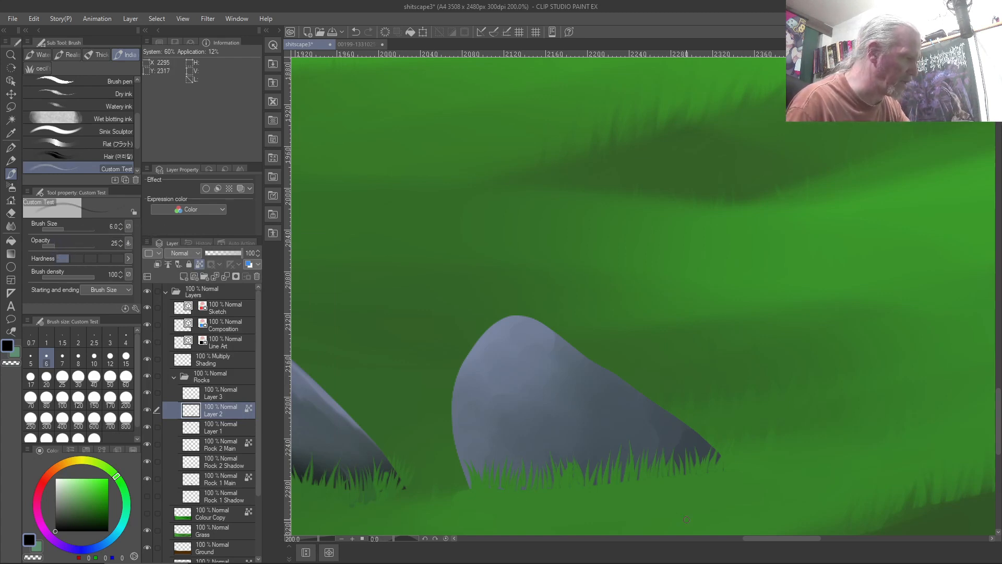
key("bracketright")
key("bracketright")
key("bracketright")
key("bracketright")
key("bracketright")
key("bracketright")
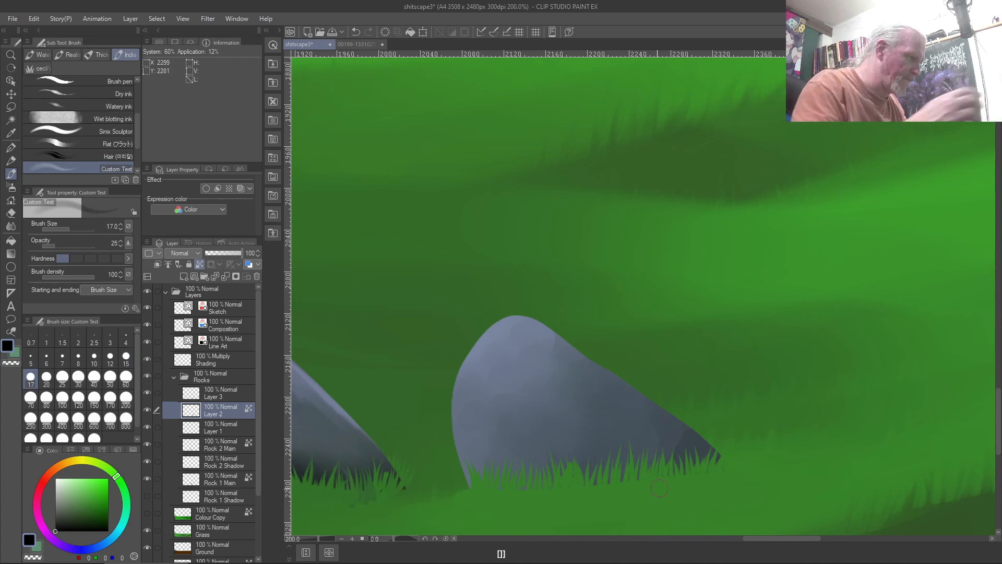
key("bracketright")
key("bracketright")
key("bracketright")
key("bracketright")
key("bracketright")
key("bracketright")
key("bracketright")
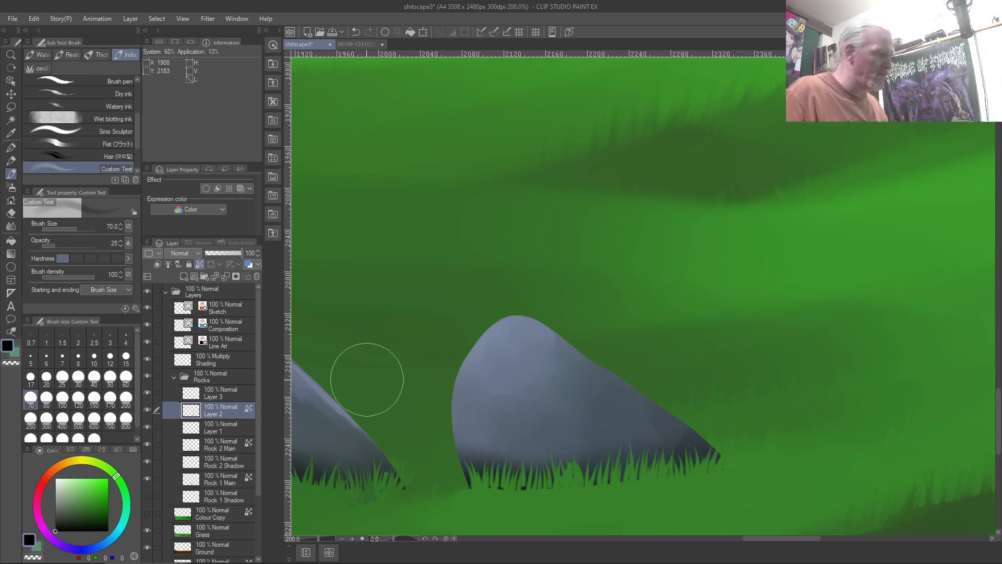
key("ctrl+0")
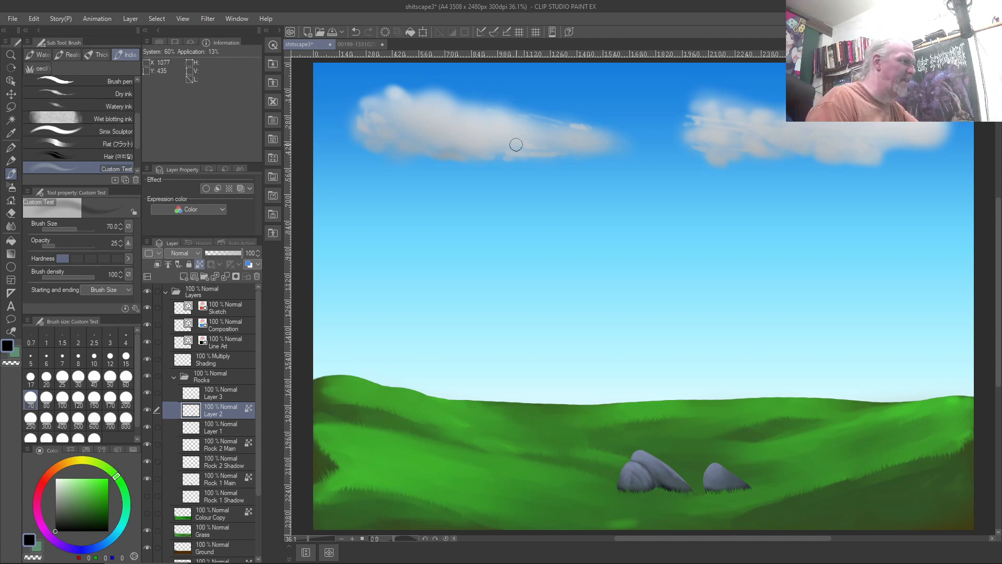
left_click(357, 48)
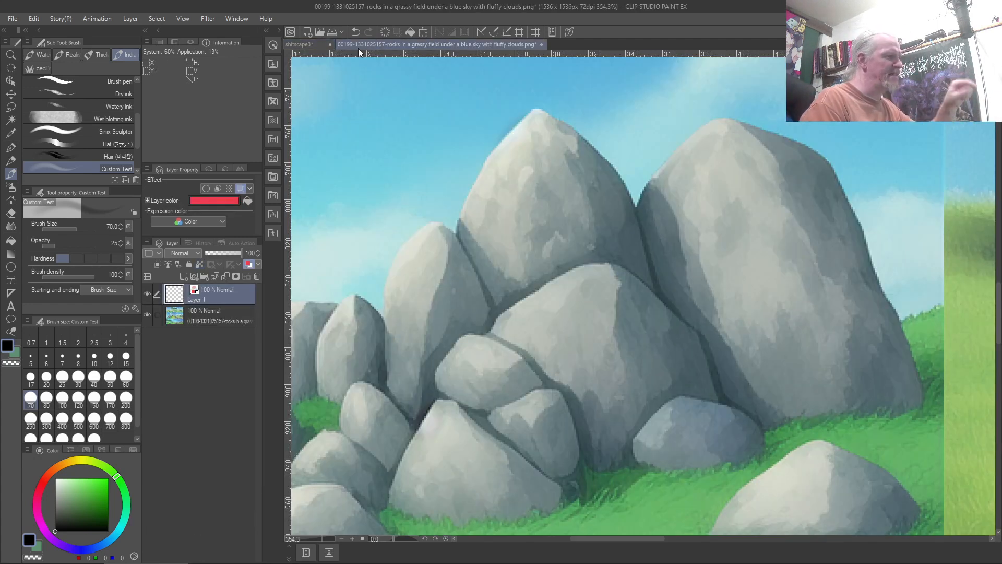
key("ctrl+0")
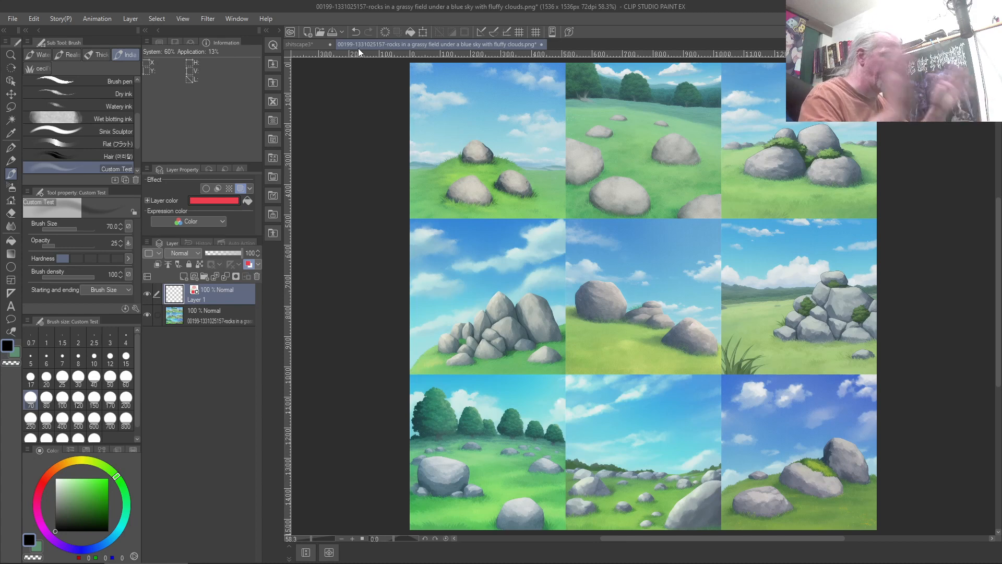
left_click(289, 44)
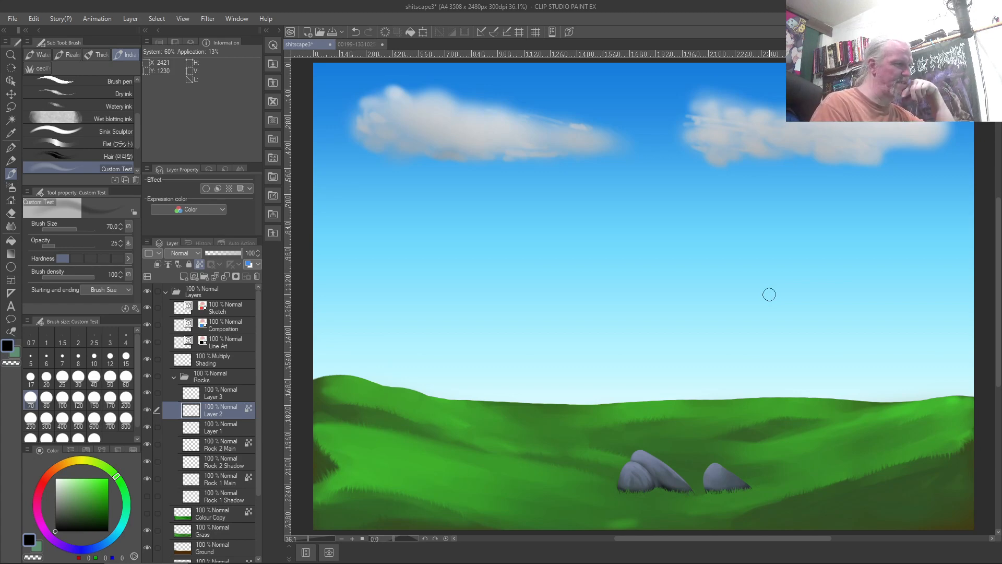
Zoom into the rocks reference grid to study it, then return to the shitscape3 painting
left_click(368, 44)
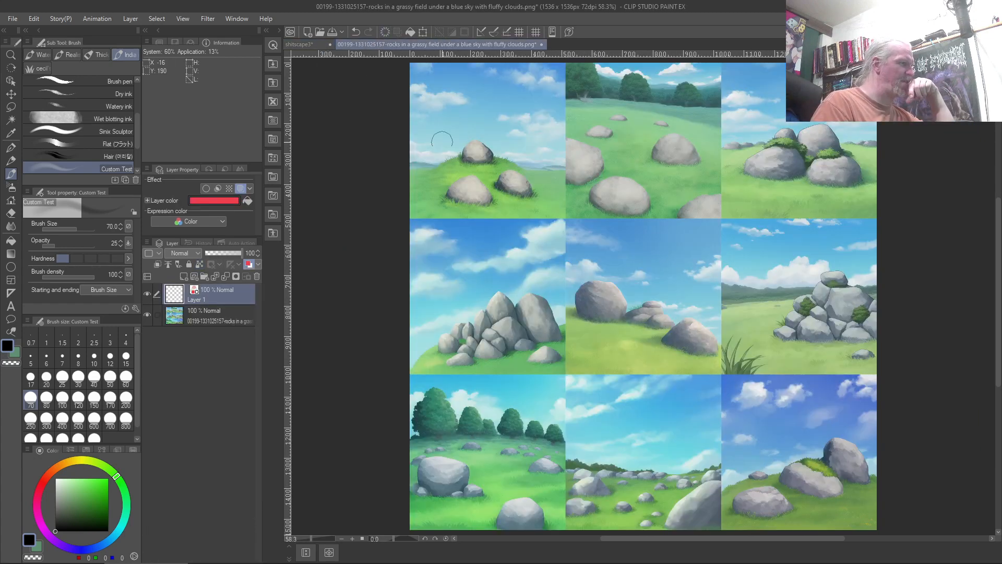
scroll(442, 140, "up", 4)
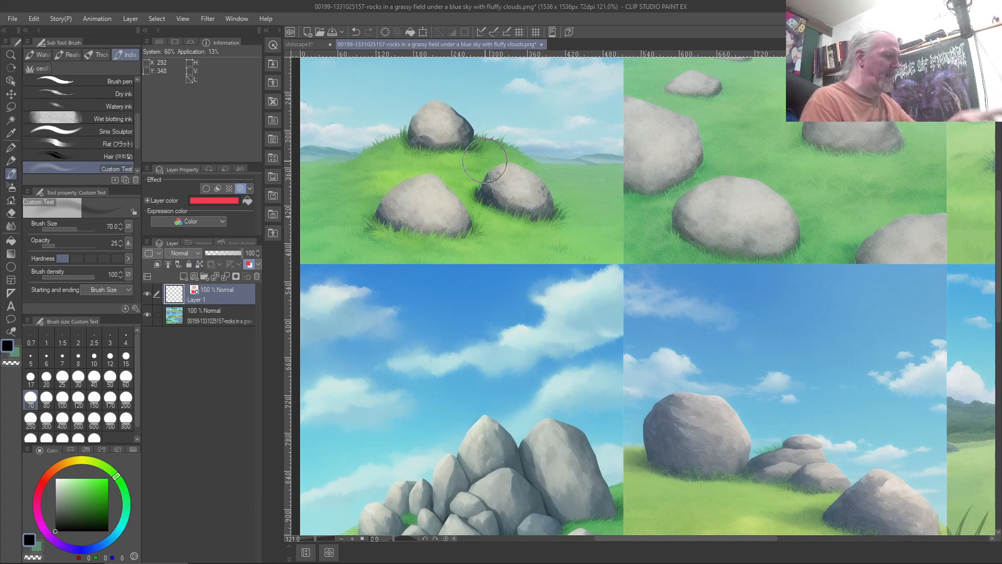
scroll(485, 161, "up", 2)
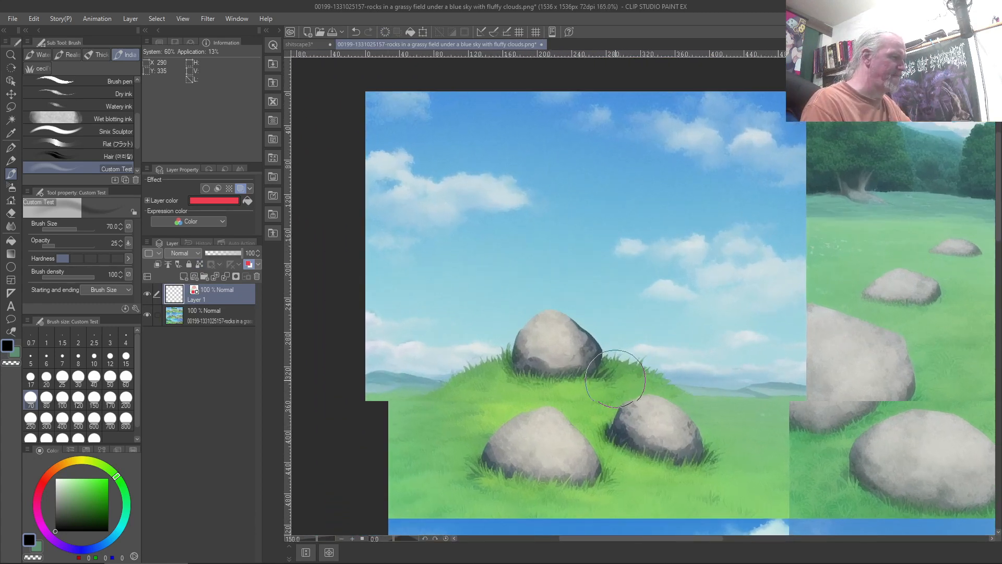
scroll(615, 378, "up", 1)
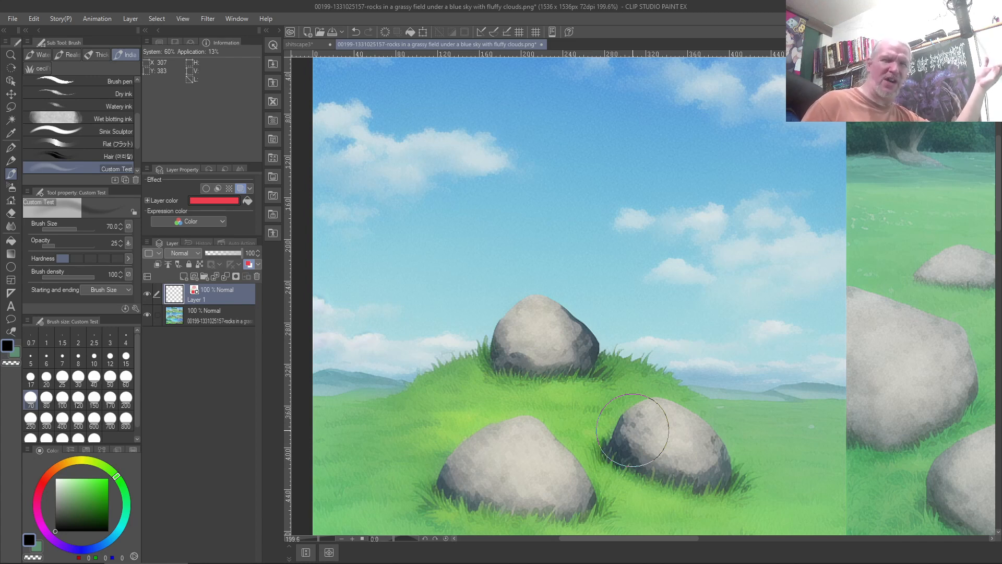
key("ctrl+0")
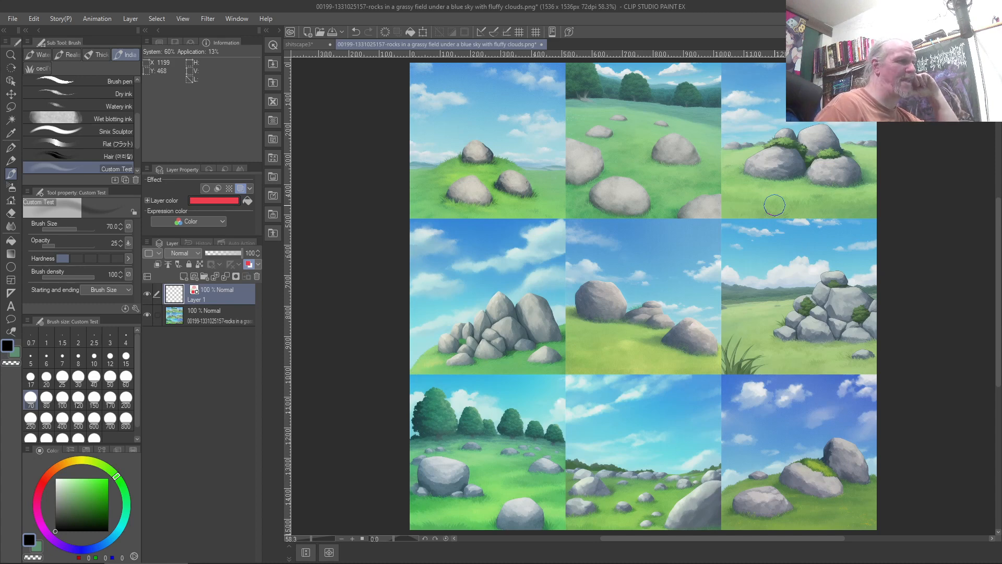
left_click(318, 44)
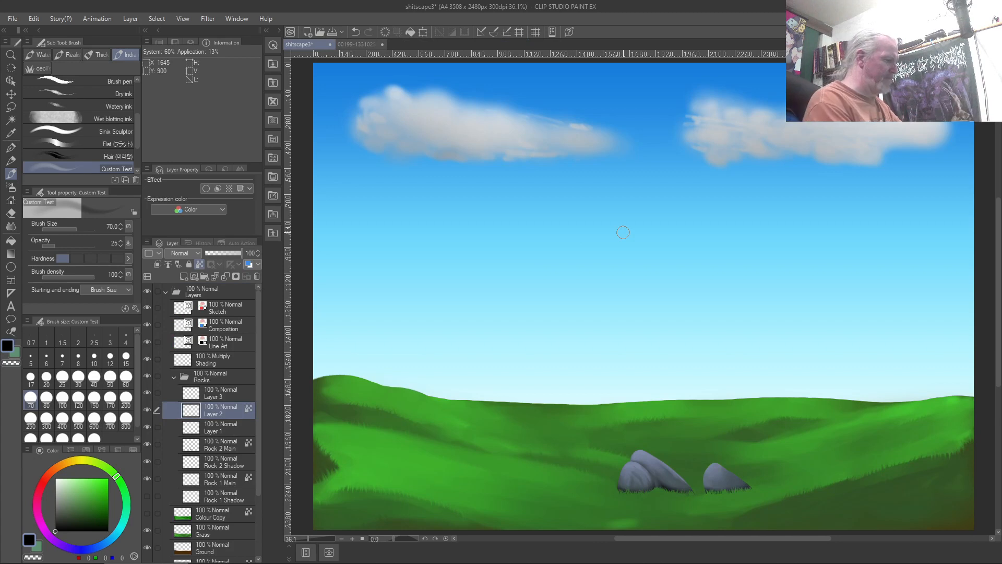